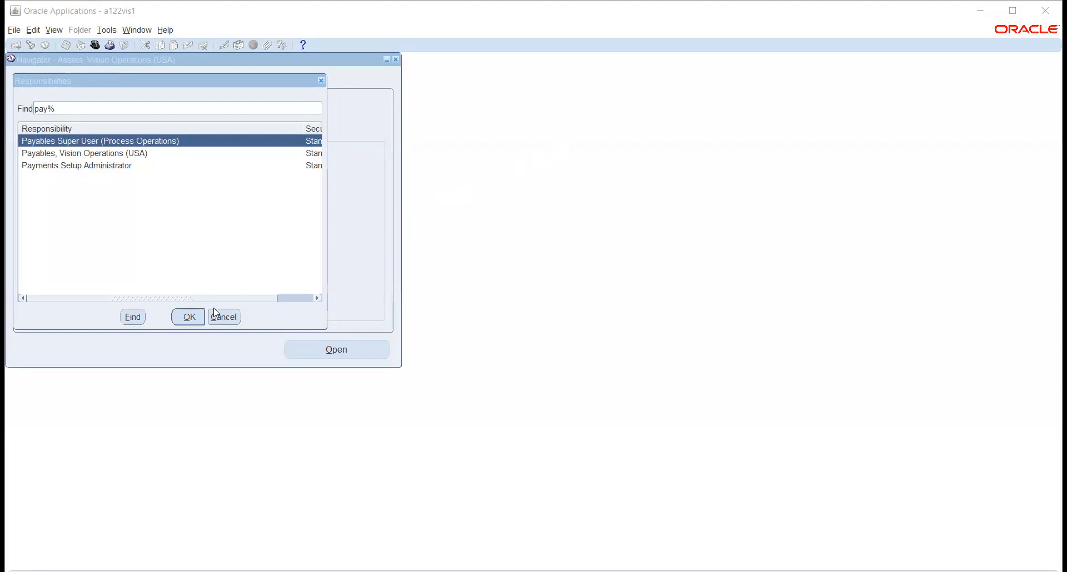
# Step: Switch to the Payables, Vision Operations (USA) responsibility and open the invoice Distribution Sets setup form
pyautogui.click(93, 159)
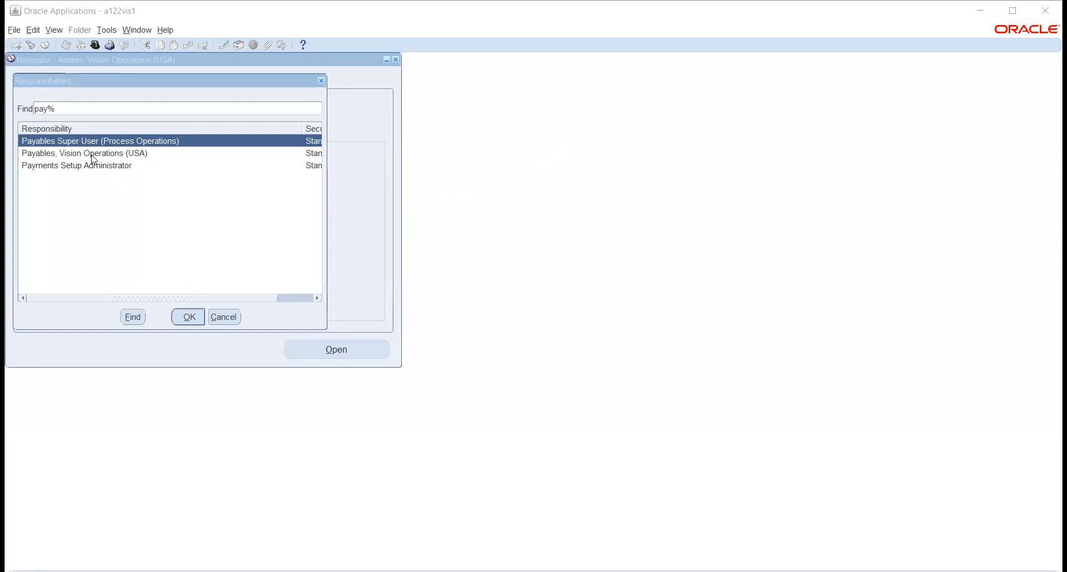
pyautogui.click(189, 317)
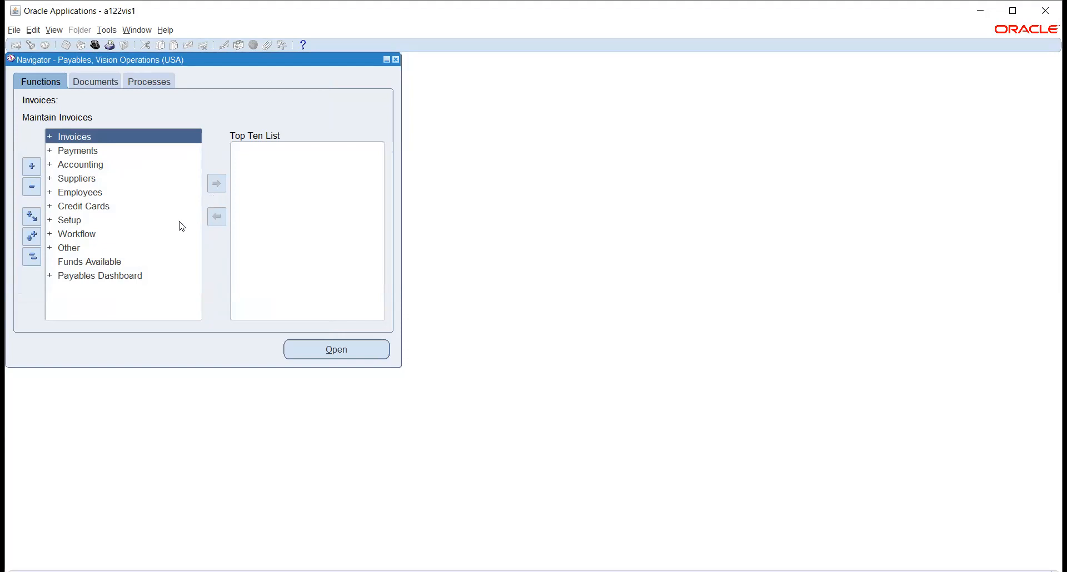
pyautogui.doubleClick(66, 221)
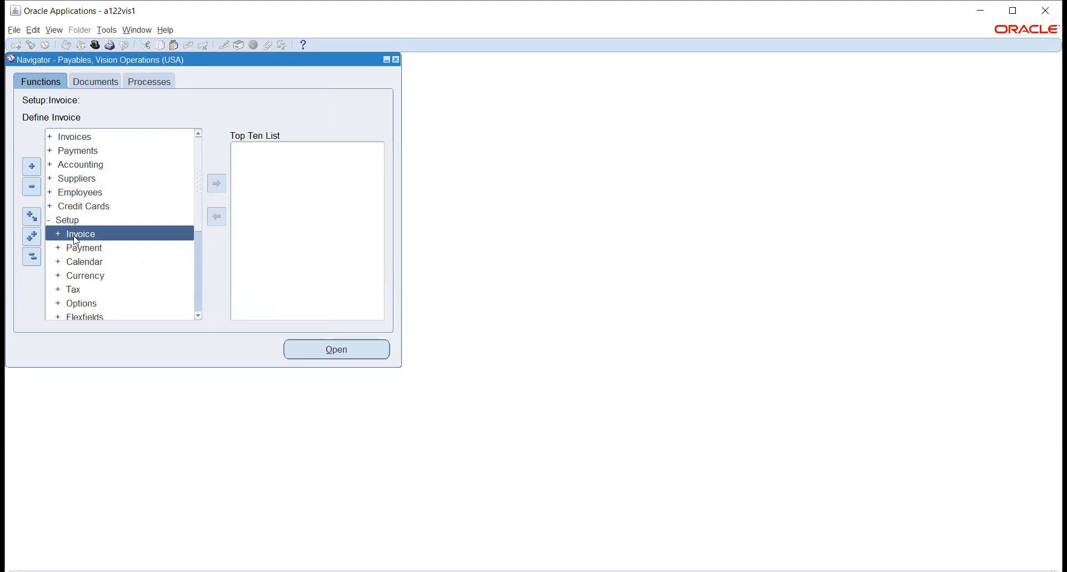
pyautogui.doubleClick(76, 237)
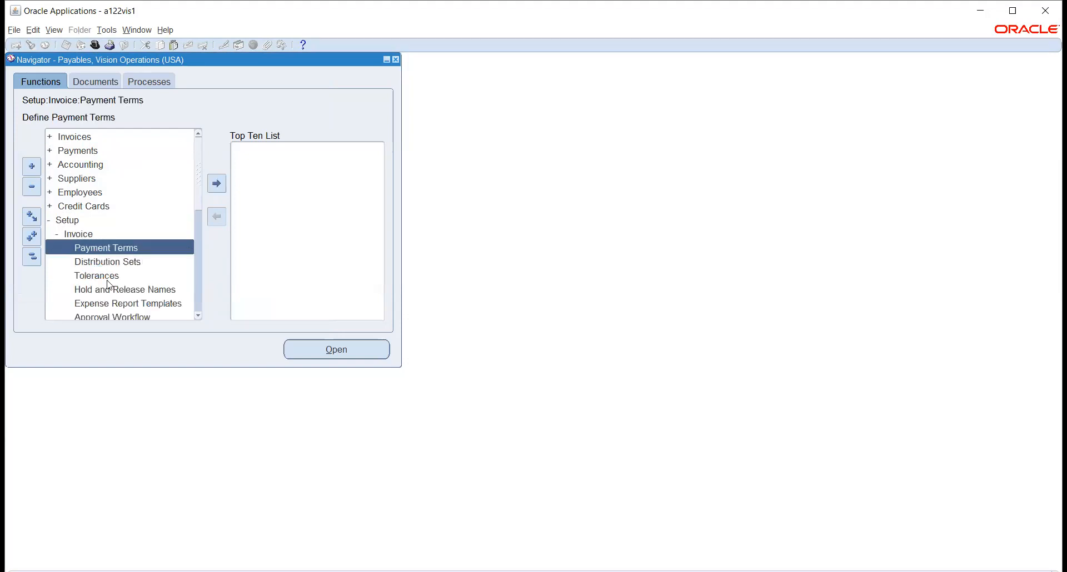
pyautogui.click(97, 261)
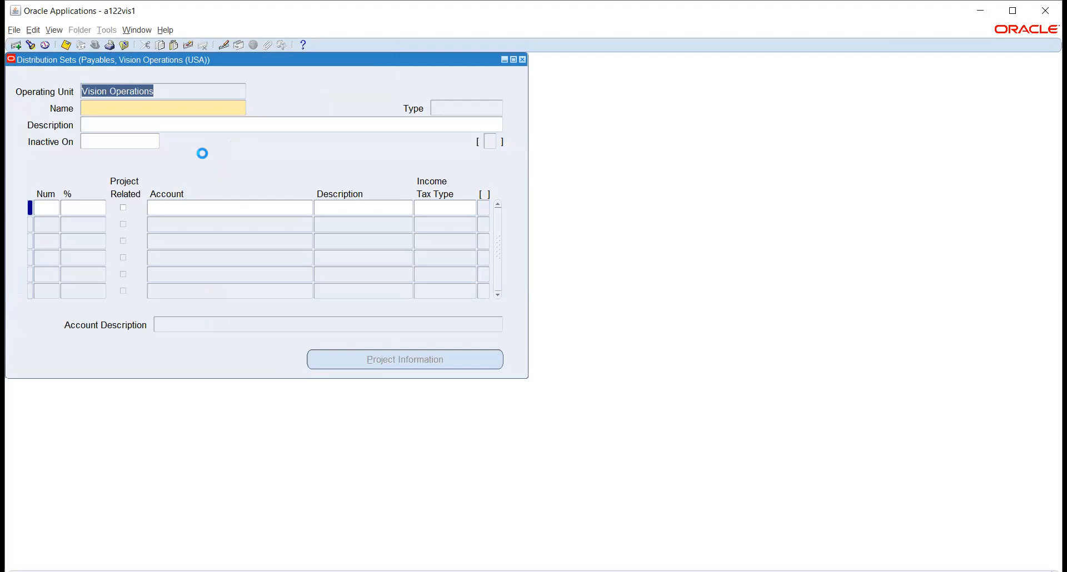
# Step: Query the existing distribution sets, go to A&M Suppliers, and examine the percentage and account on each of its lines
pyautogui.click(155, 107)
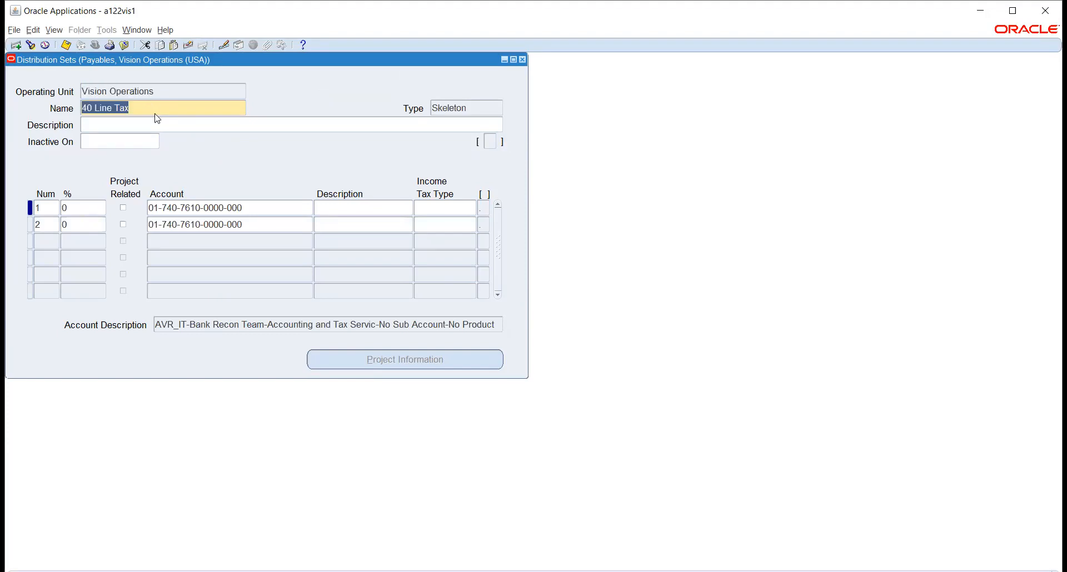
pyautogui.press('Down')
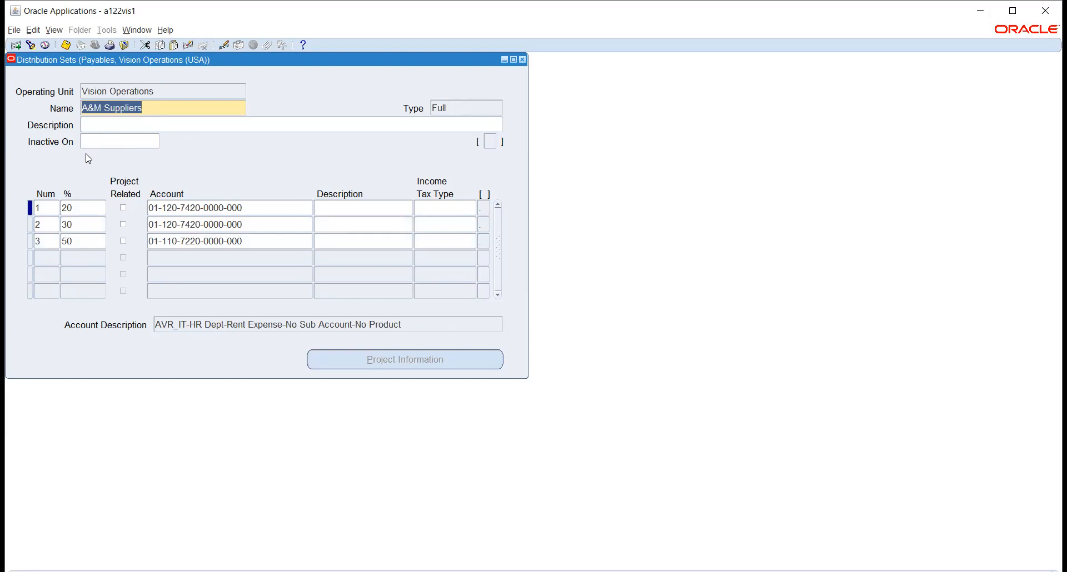
pyautogui.click(78, 207)
pyautogui.click(82, 223)
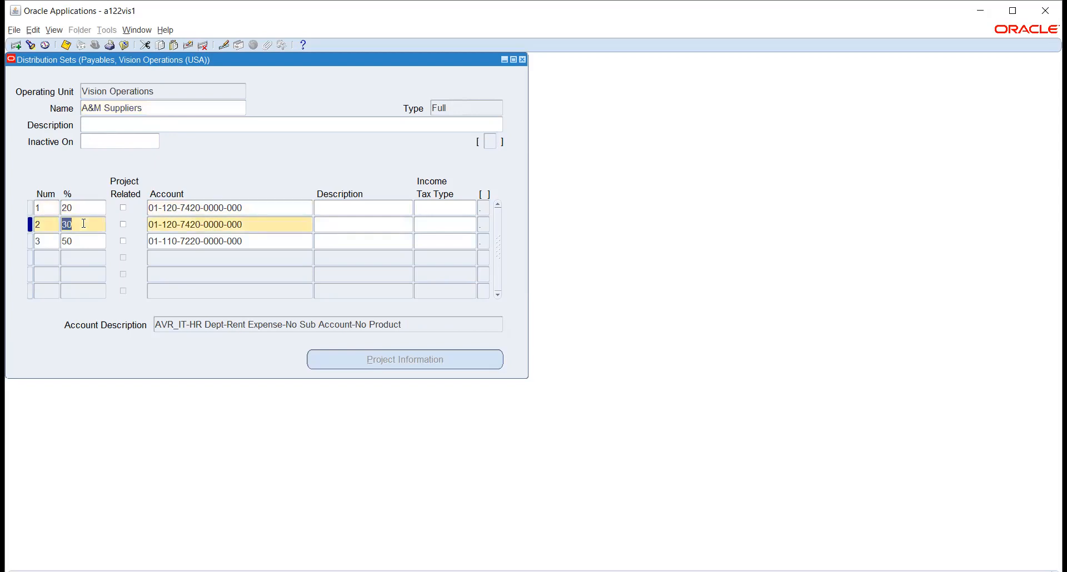
pyautogui.click(183, 208)
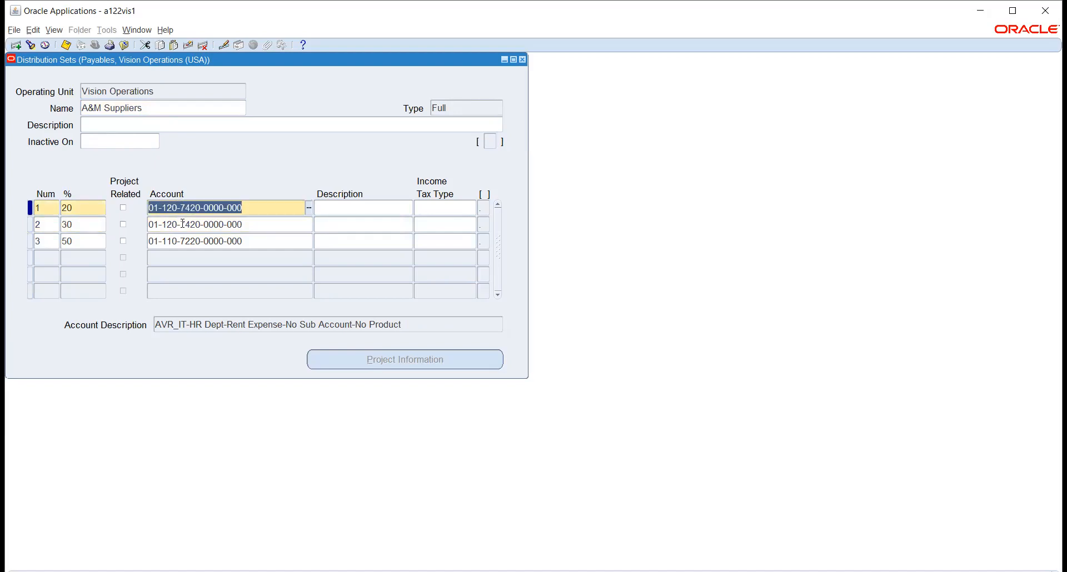
pyautogui.click(182, 224)
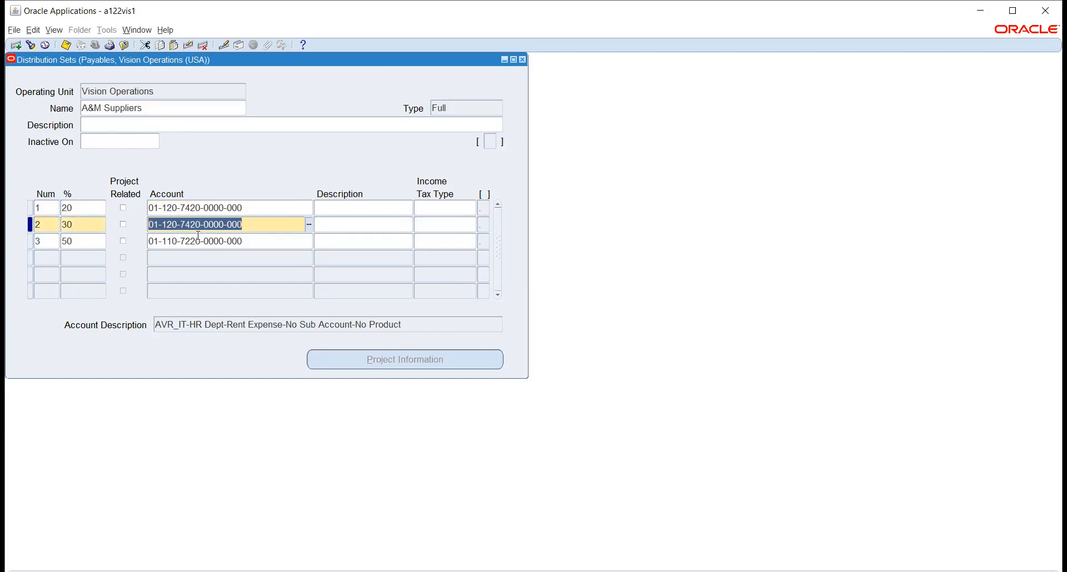
pyautogui.click(175, 241)
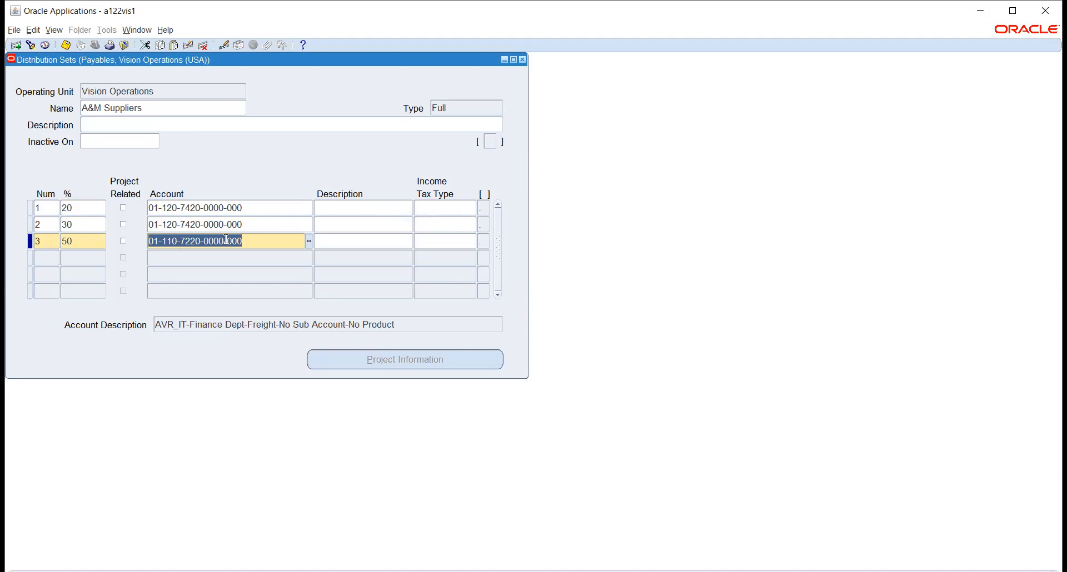
# Step: Copy the A&M Suppliers distribution set name and close the form without saving changes
pyautogui.click(159, 112)
pyautogui.hotkey('ctrl', 'c')
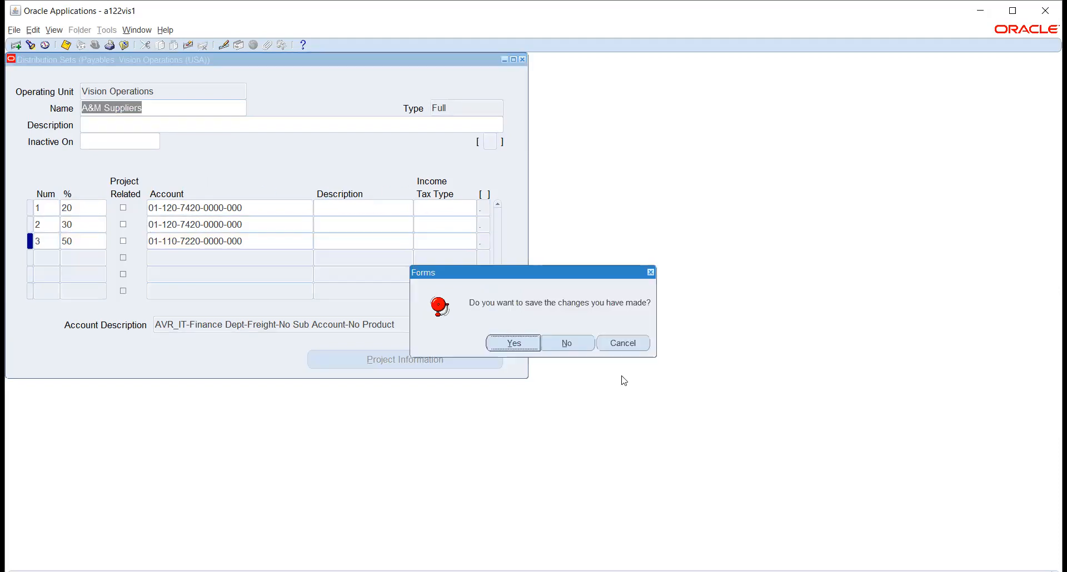
pyautogui.click(570, 339)
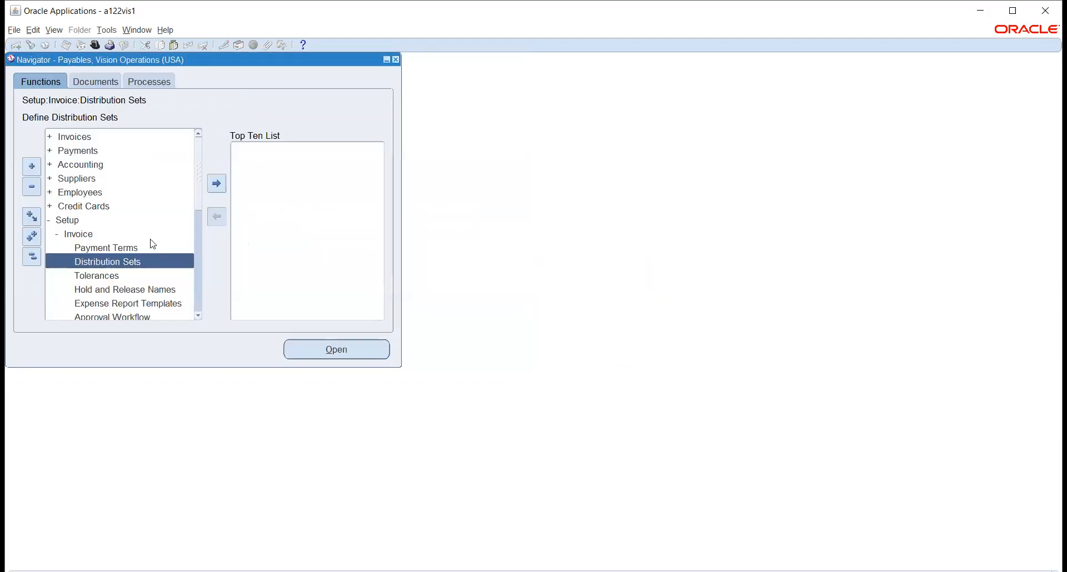
# Step: Open the invoice entry form, the Invoice Workbench, for a new Standard invoice
pyautogui.doubleClick(74, 136)
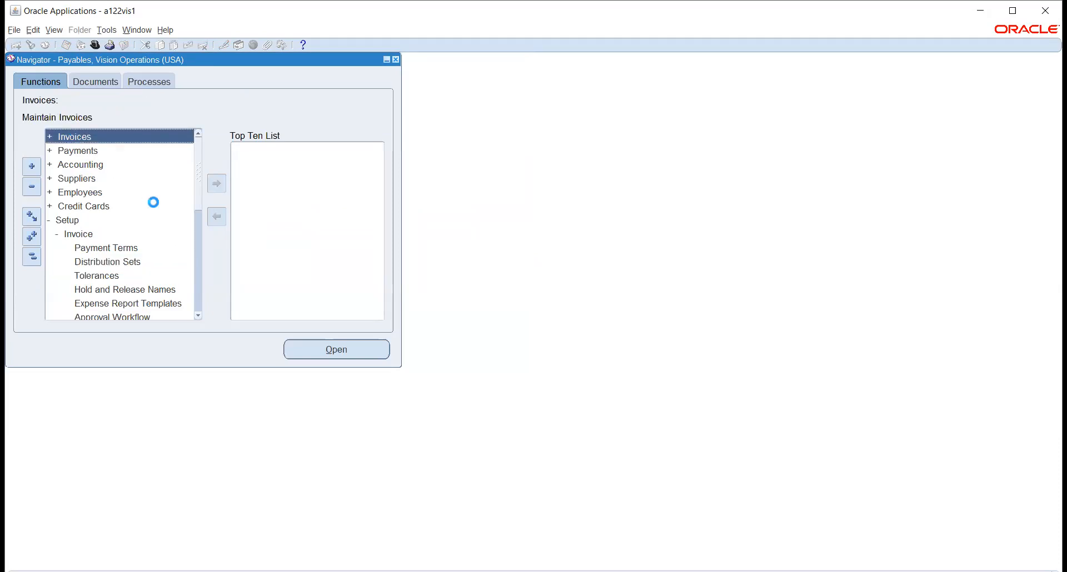
pyautogui.doubleClick(81, 150)
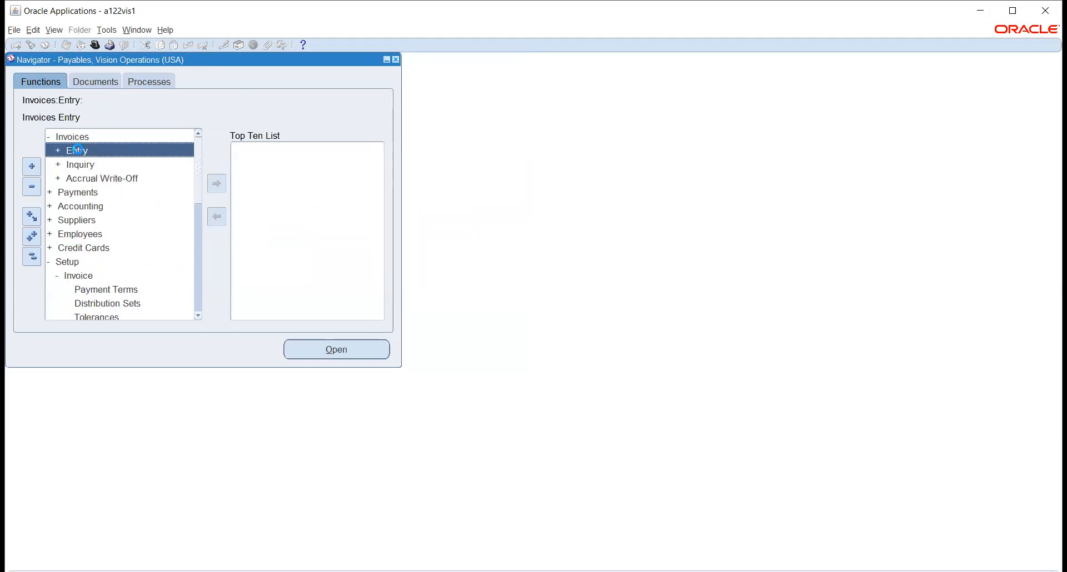
pyautogui.click(95, 178)
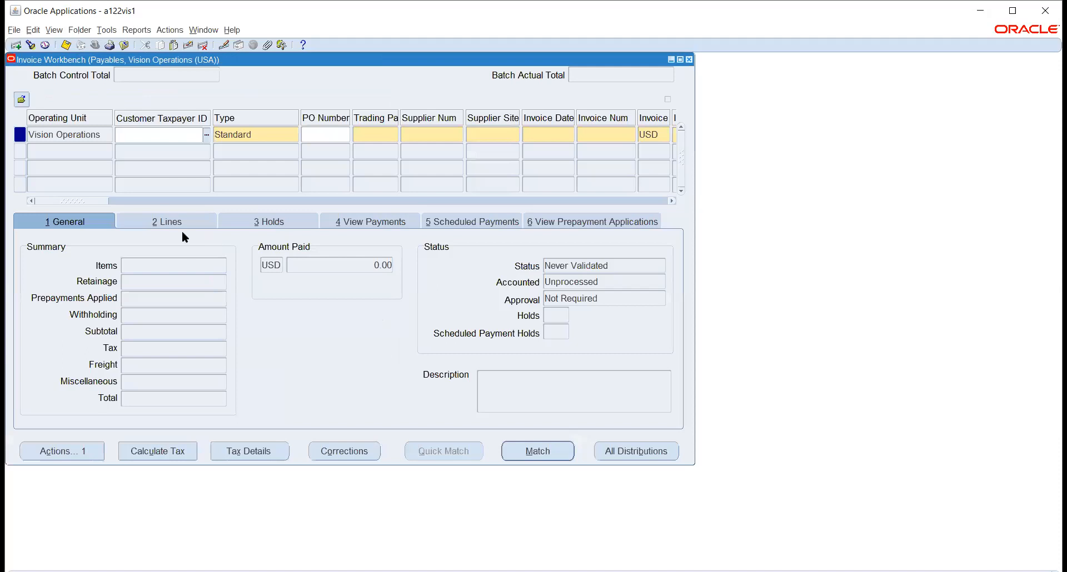
pyautogui.click(30, 45)
pyautogui.click(605, 92)
# Step: Set the trading partner to Create supplier with supplier site Site one, and the invoice date to 21-NOV-2020
pyautogui.click(376, 134)
pyautogui.write('creat')
pyautogui.press('Tab')
pyautogui.press('Tab')
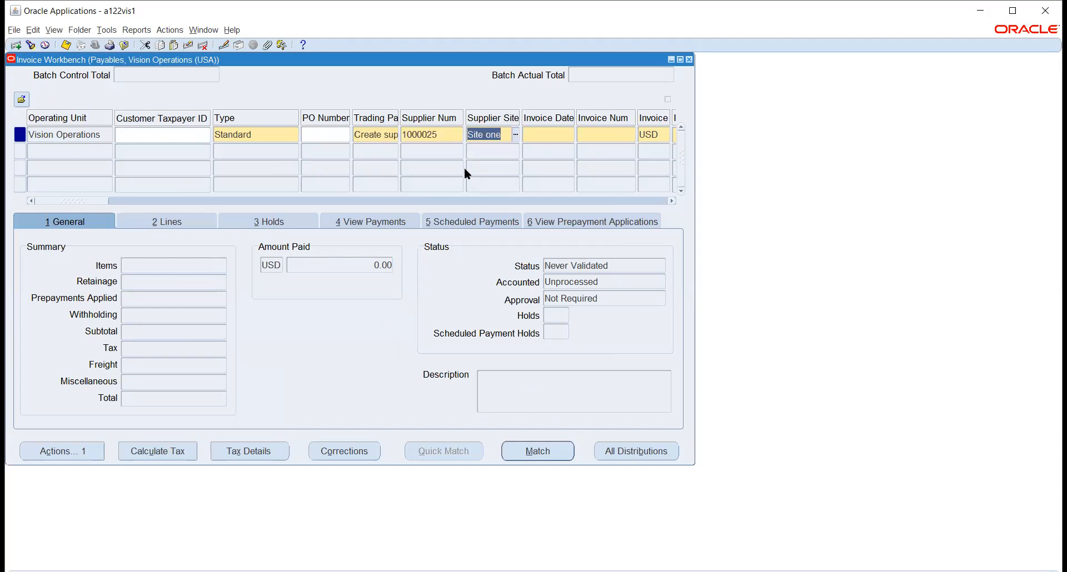
pyautogui.click(570, 134)
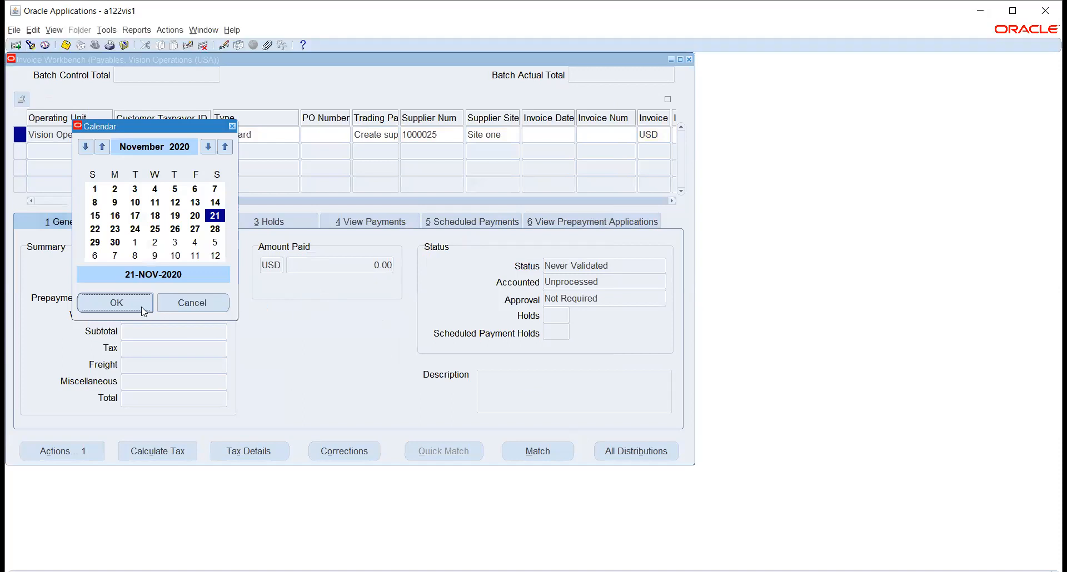
pyautogui.press('Return')
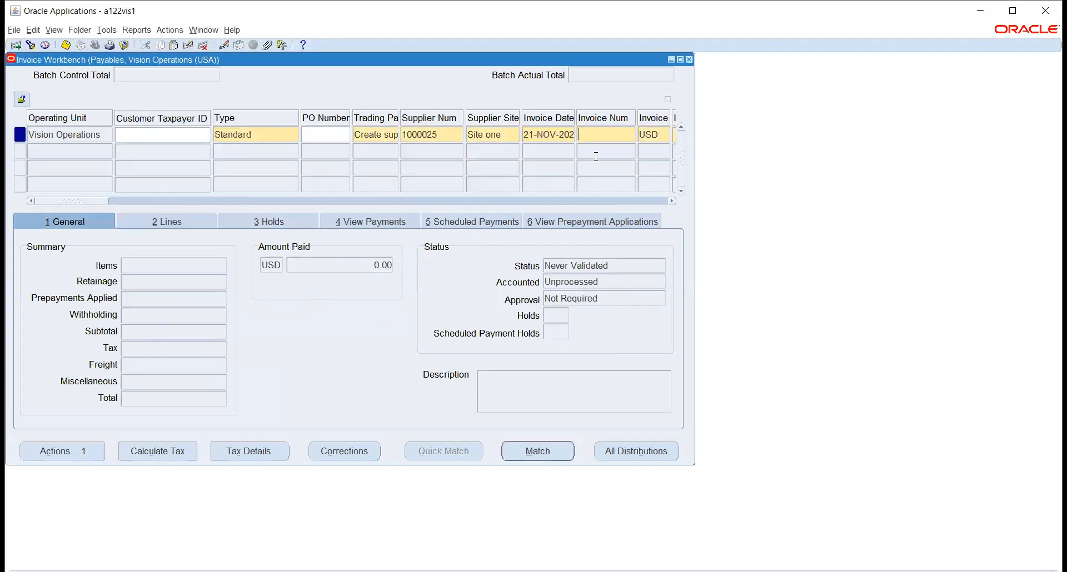
# Step: Enter invoice number 9012 in USD with an invoice amount of 10000
pyautogui.write('9012')
pyautogui.press('Tab')
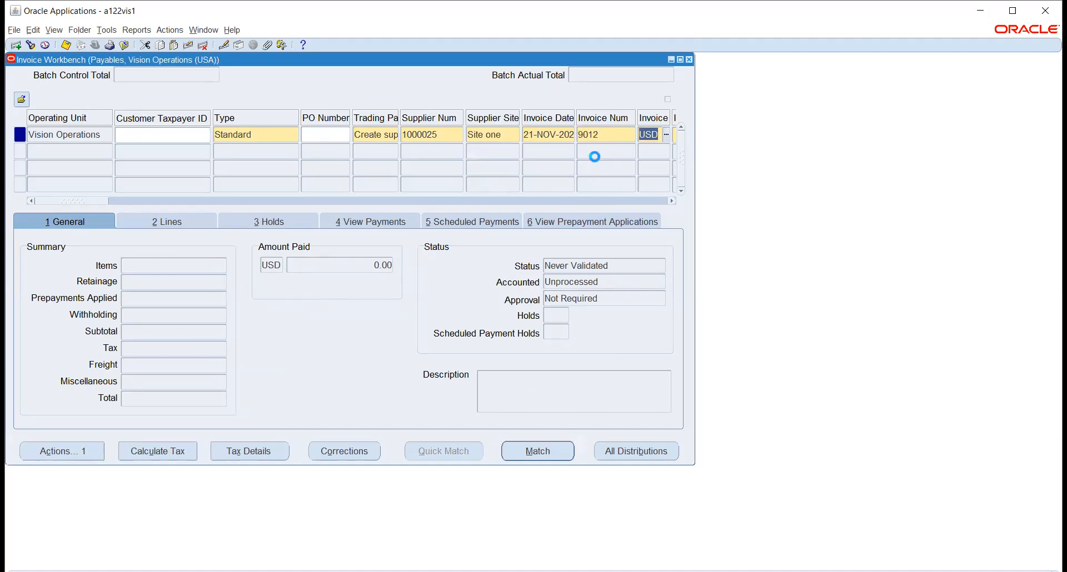
pyautogui.press('Tab')
pyautogui.write('10000')
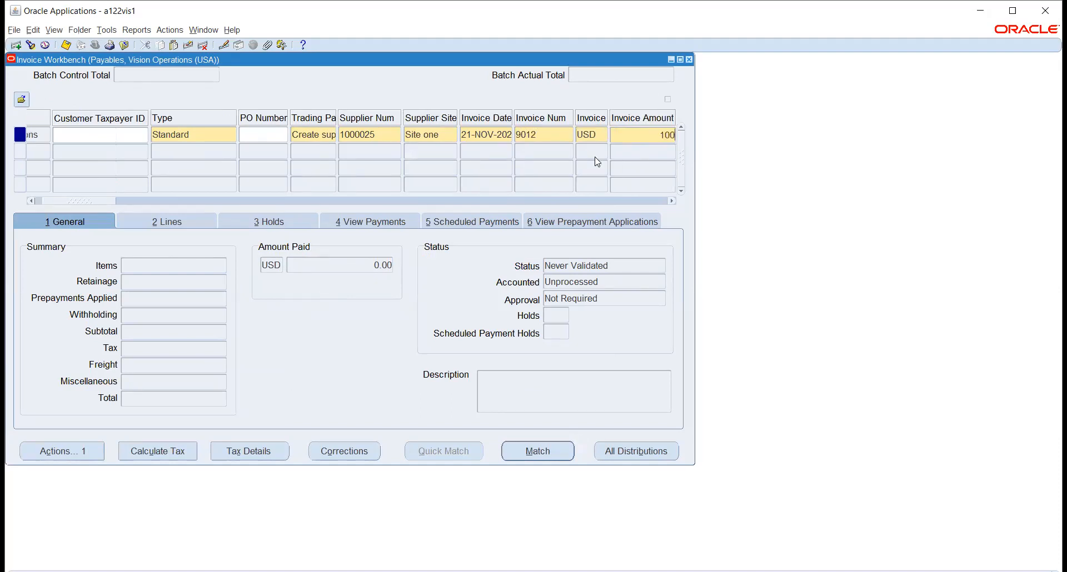
# Step: Assign the copied A&M Suppliers distribution set to the invoice header
pyautogui.press('Tab')
pyautogui.press('Tab')
pyautogui.press('Tab')
pyautogui.press('Tab')
pyautogui.press('Tab')
pyautogui.press('Tab')
pyautogui.press('Tab')
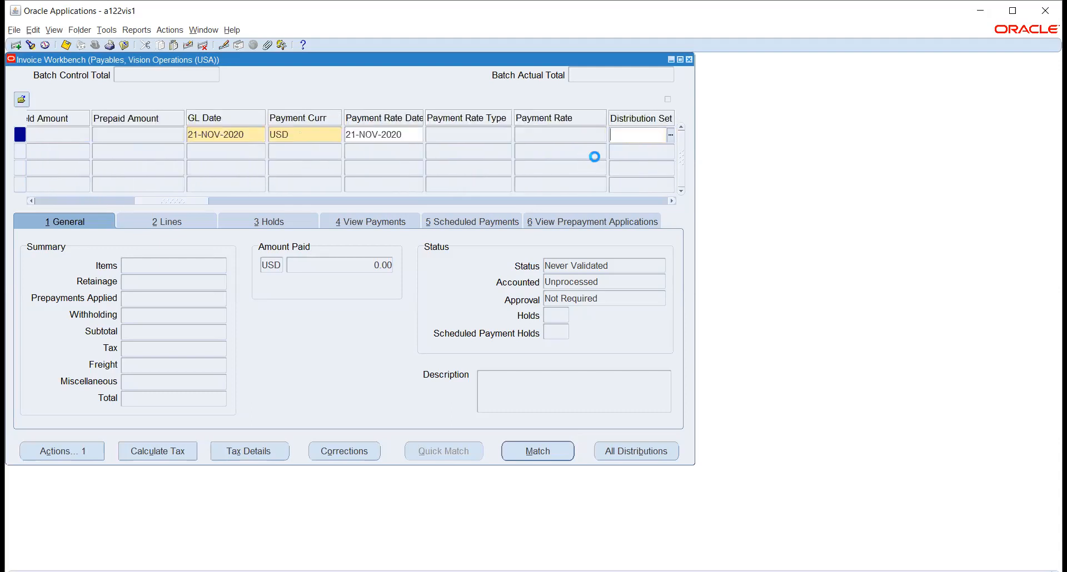
pyautogui.hotkey('ctrl', 'v')
pyautogui.press('Tab')
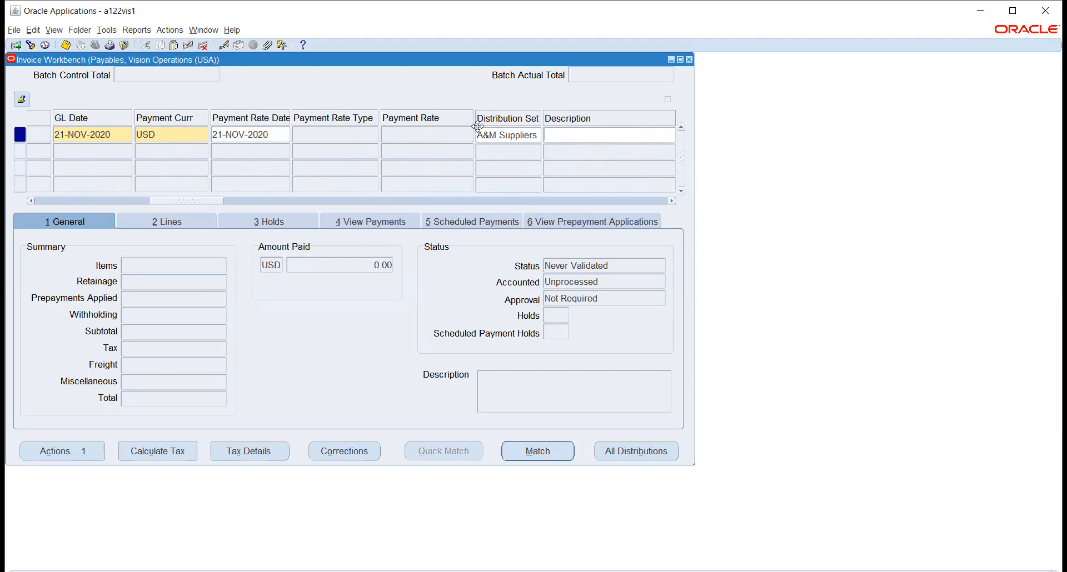
# Step: Look through the list of available distribution sets for the invoice and leave it without choosing another one
pyautogui.moveTo(171, 202); pyautogui.dragTo(189, 201)
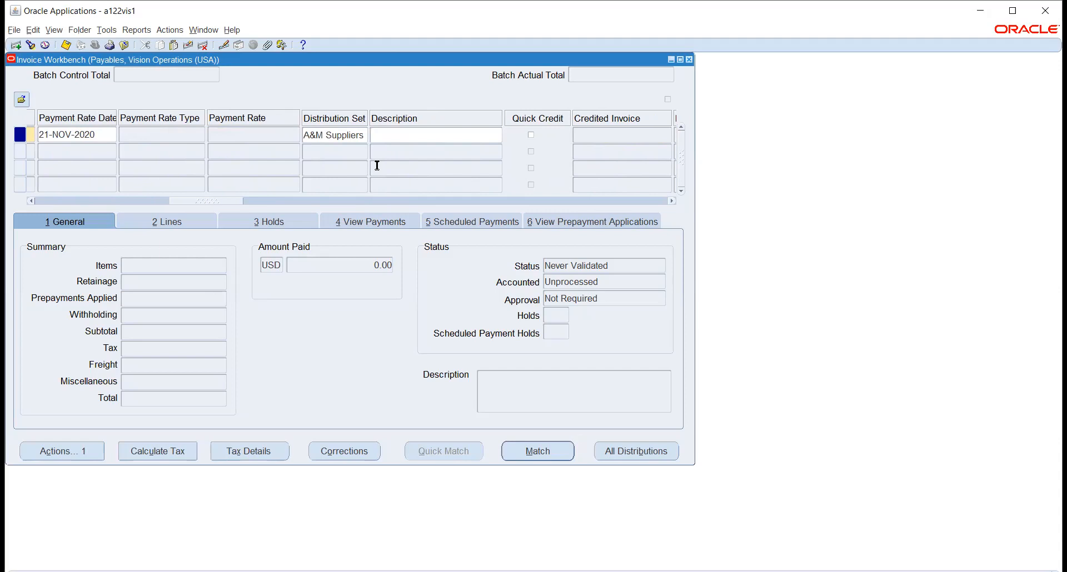
pyautogui.click(362, 134)
pyautogui.click(364, 136)
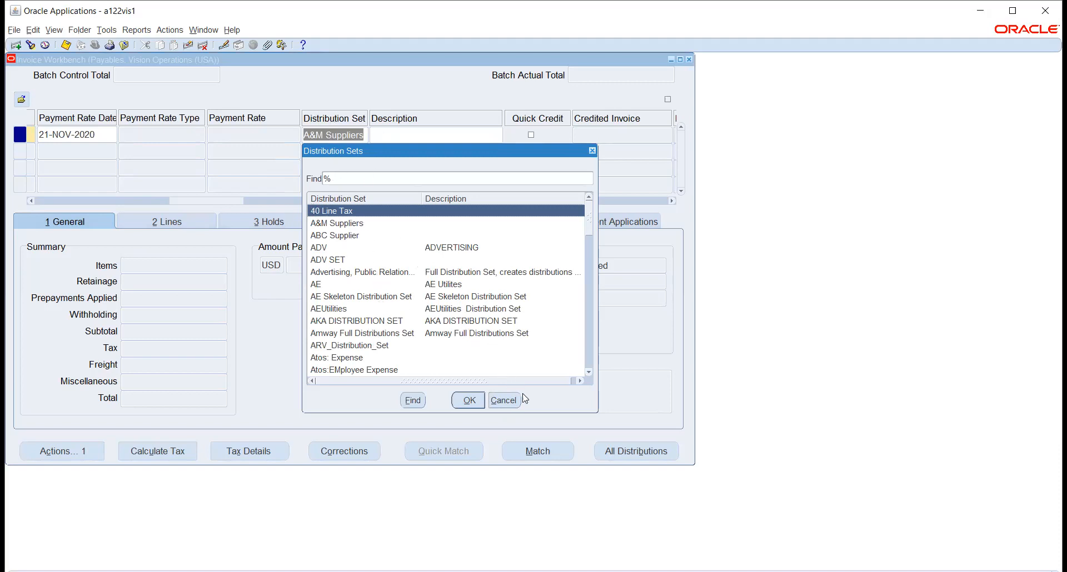
pyautogui.click(506, 400)
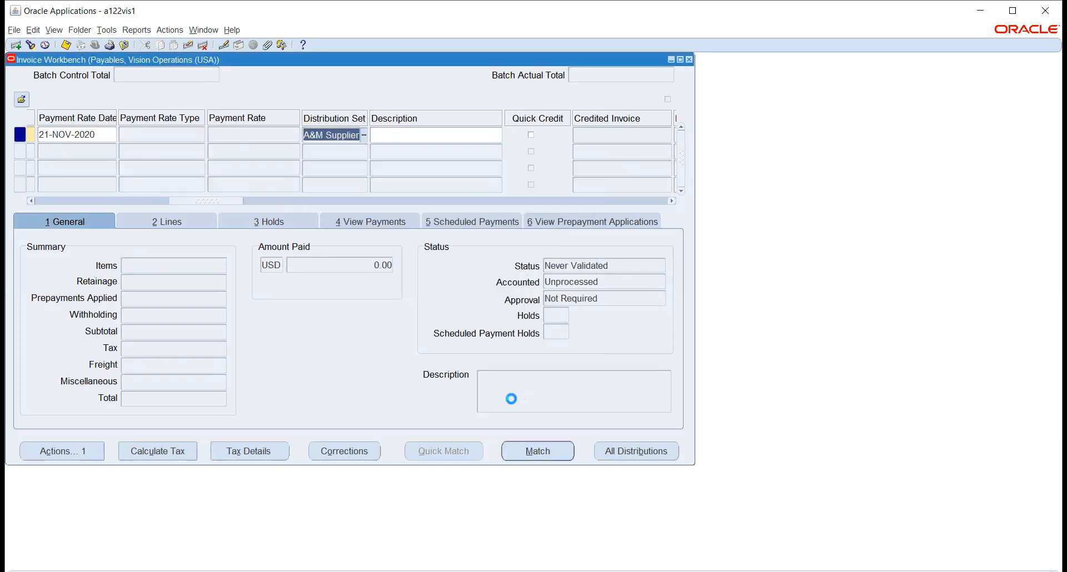
# Step: Enter invoice line 1 as an Item for 10000, then generate and save its distributions and return to the invoice
pyautogui.moveTo(199, 203); pyautogui.dragTo(413, 206)
pyautogui.click(186, 223)
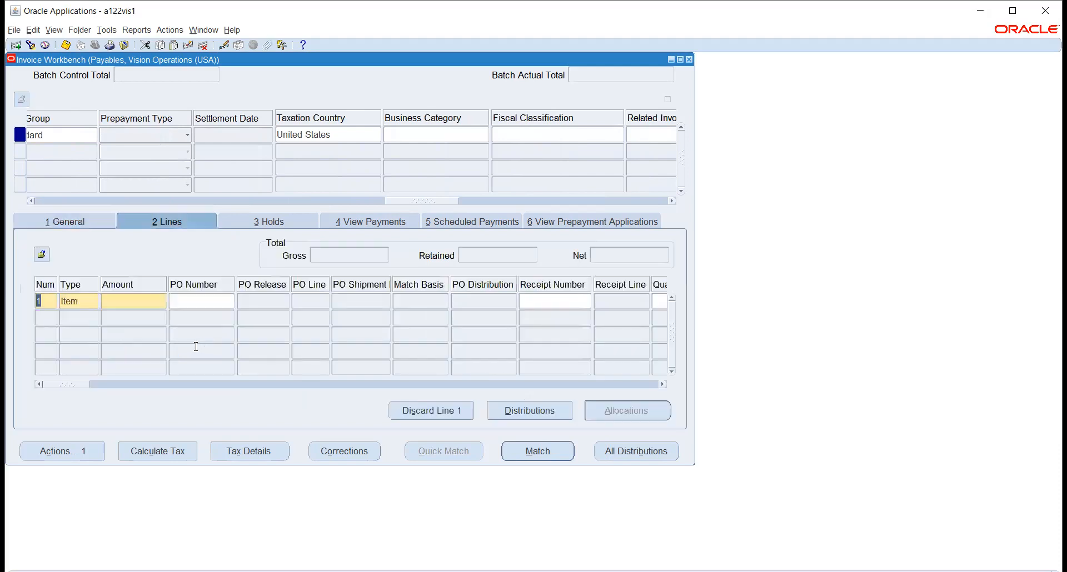
pyautogui.click(131, 300)
pyautogui.write('10000')
pyautogui.press('Tab')
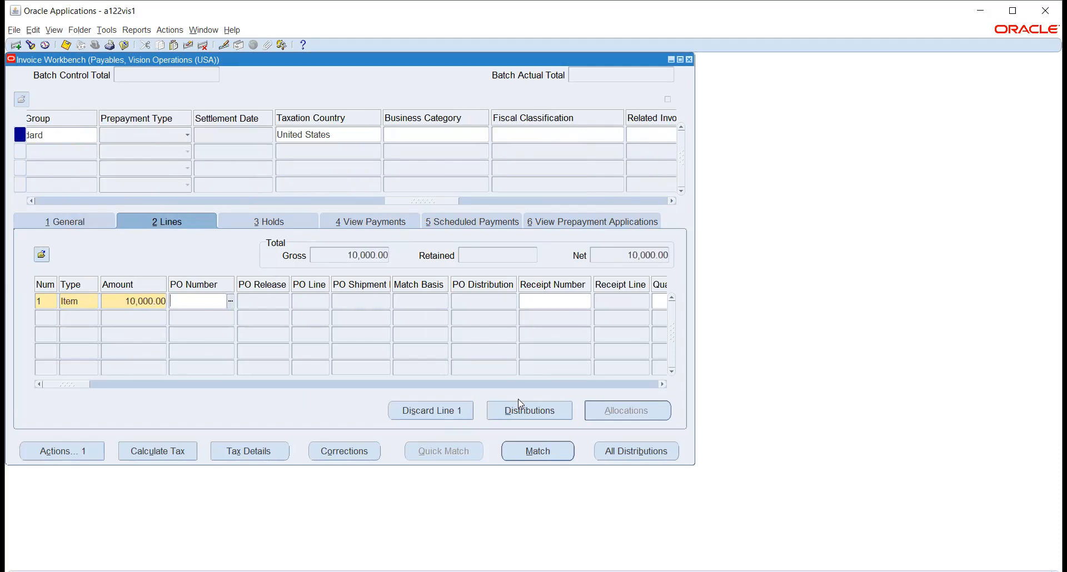
pyautogui.click(527, 412)
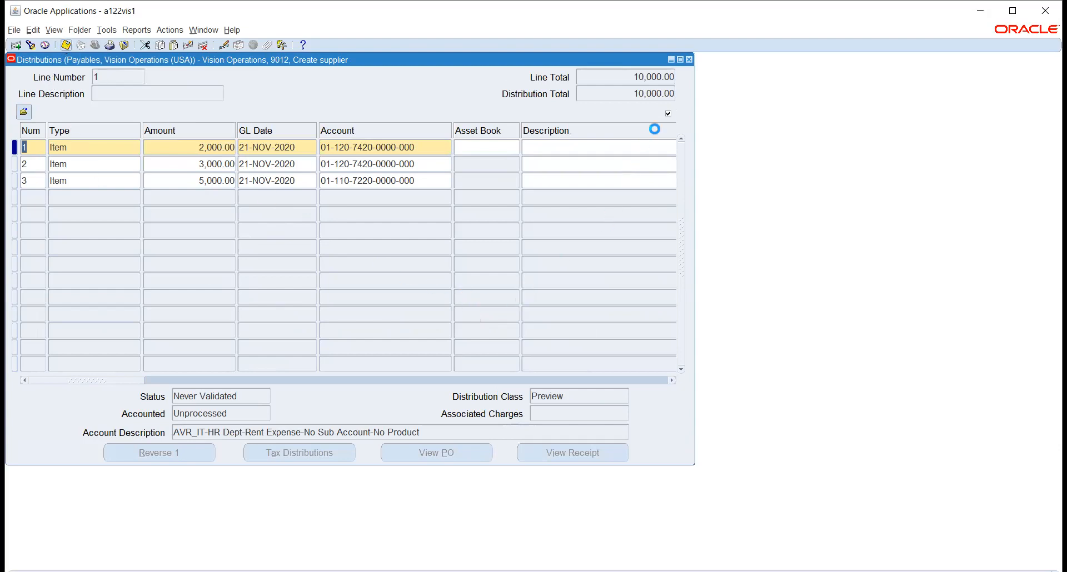
pyautogui.click(690, 61)
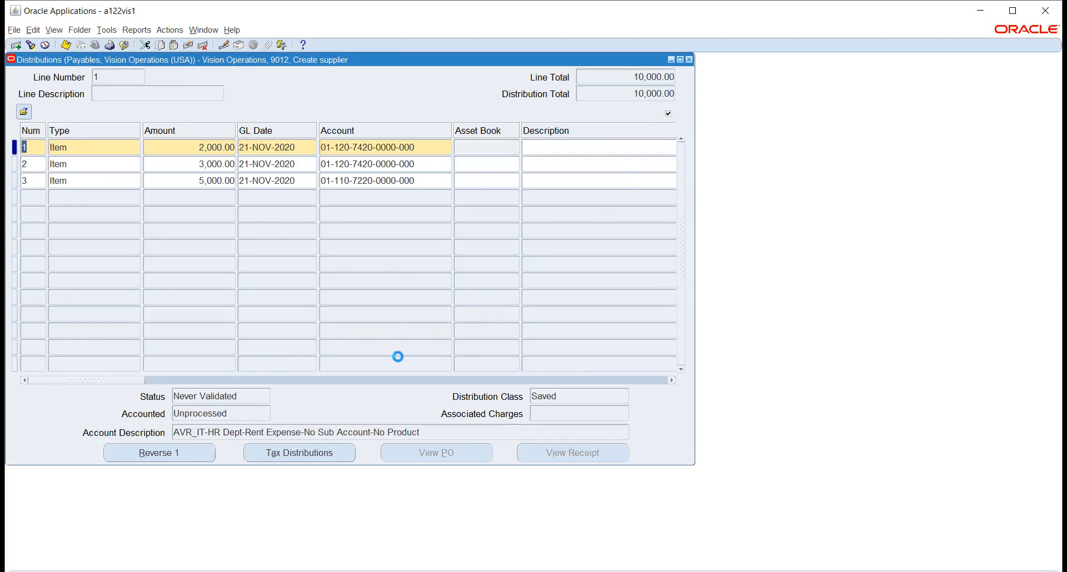
# Step: Validate the invoice through the invoice actions
pyautogui.click(101, 450)
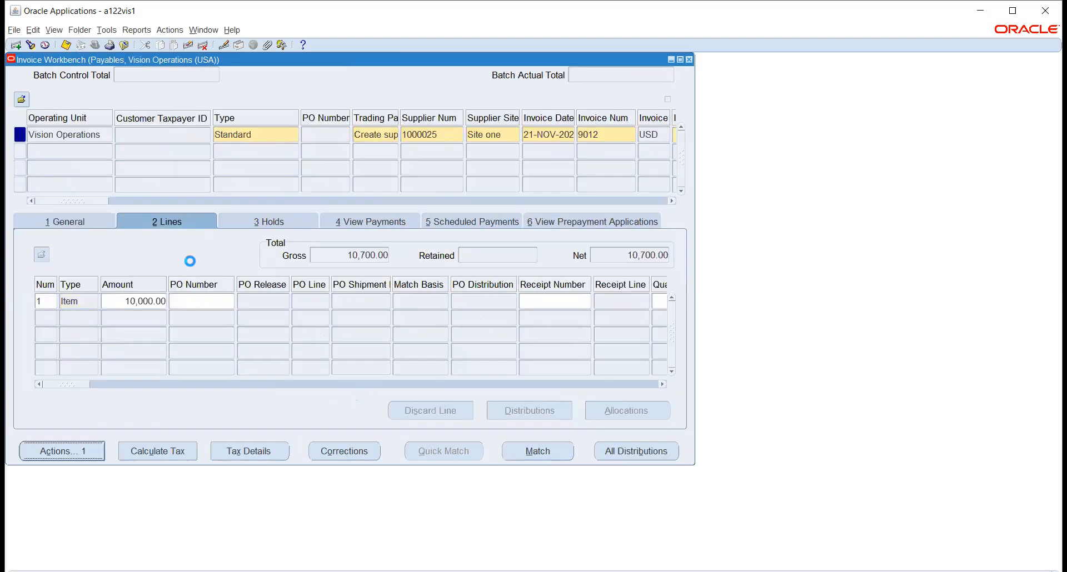
pyautogui.click(214, 100)
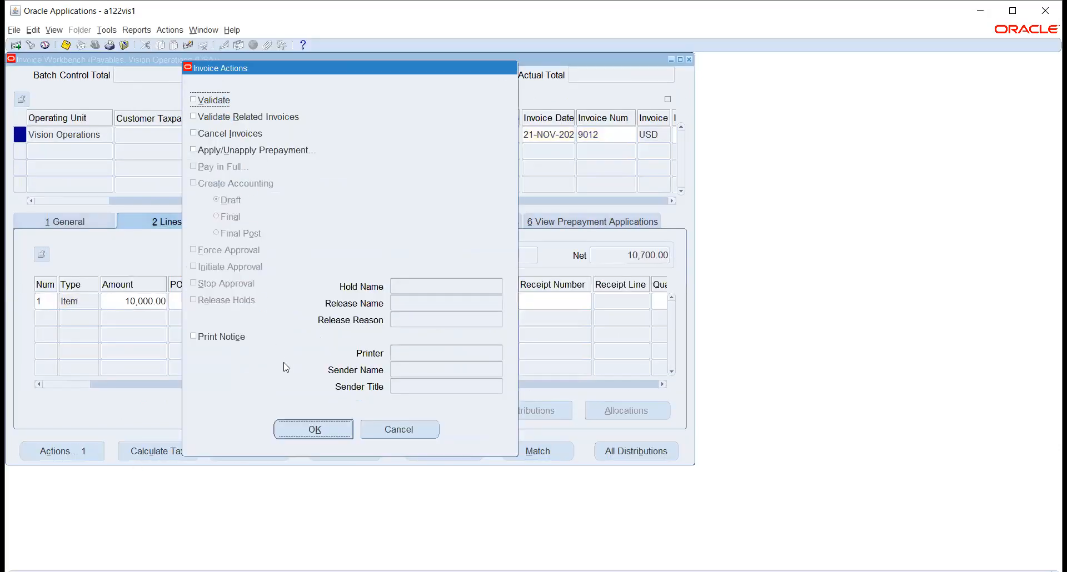
pyautogui.click(311, 429)
# Step: Set the invoice amount to 10700 in the invoice header and validate the invoice again
pyautogui.click(167, 399)
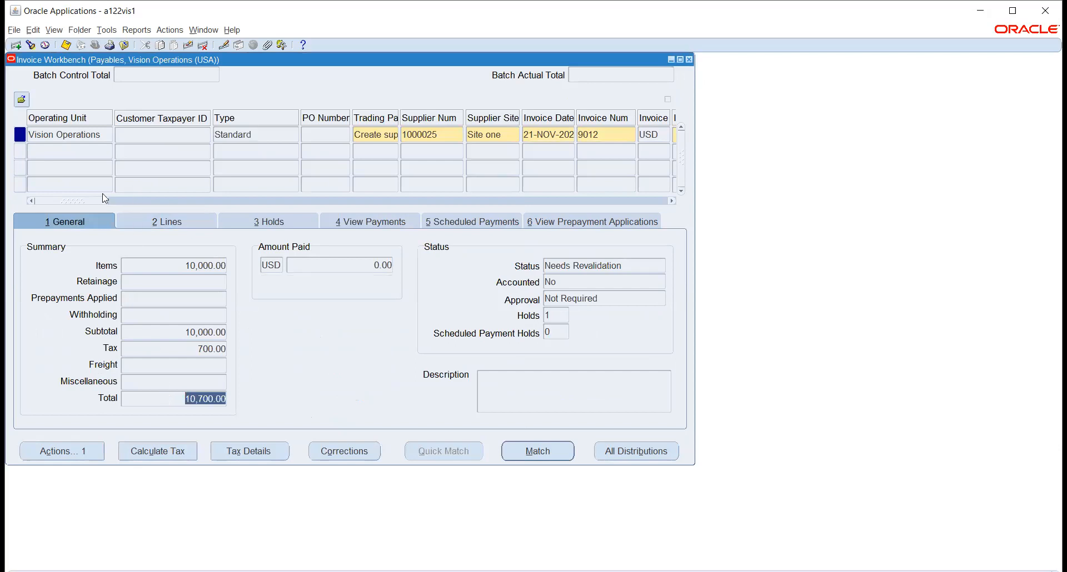
pyautogui.moveTo(84, 197); pyautogui.dragTo(120, 198)
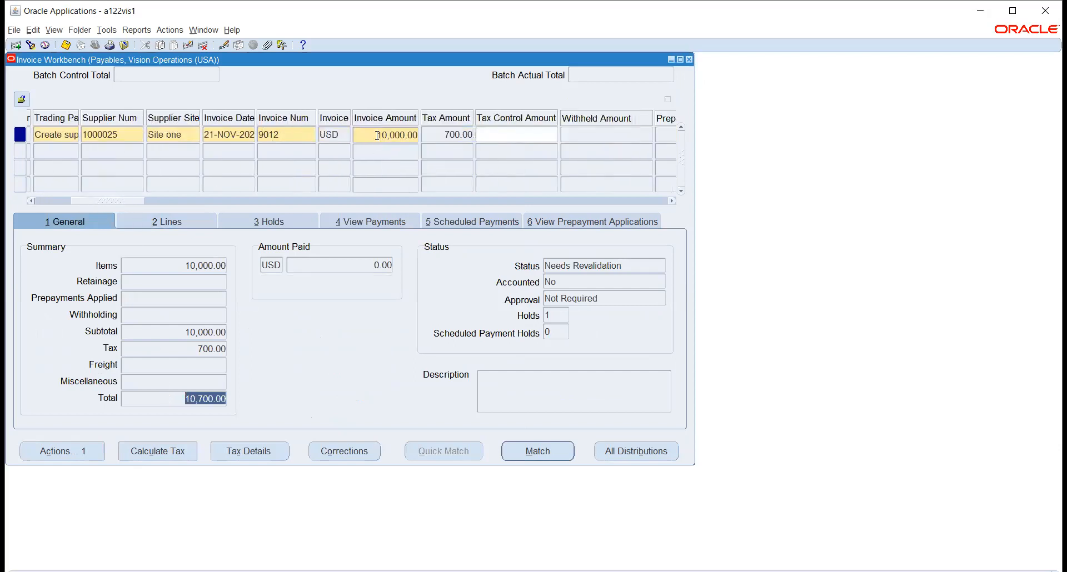
pyautogui.click(377, 135)
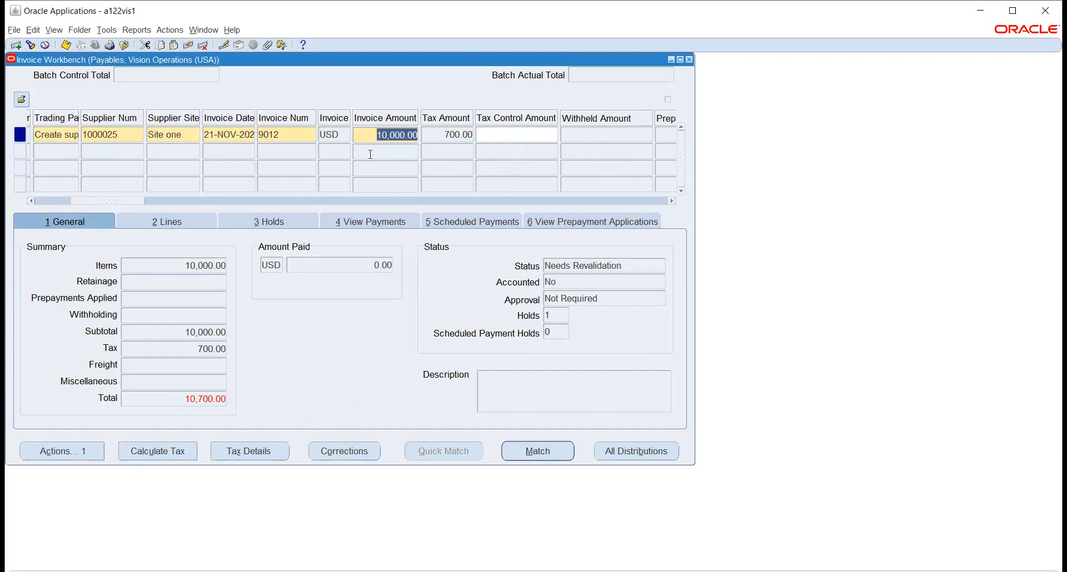
pyautogui.write('10700')
pyautogui.press('Tab')
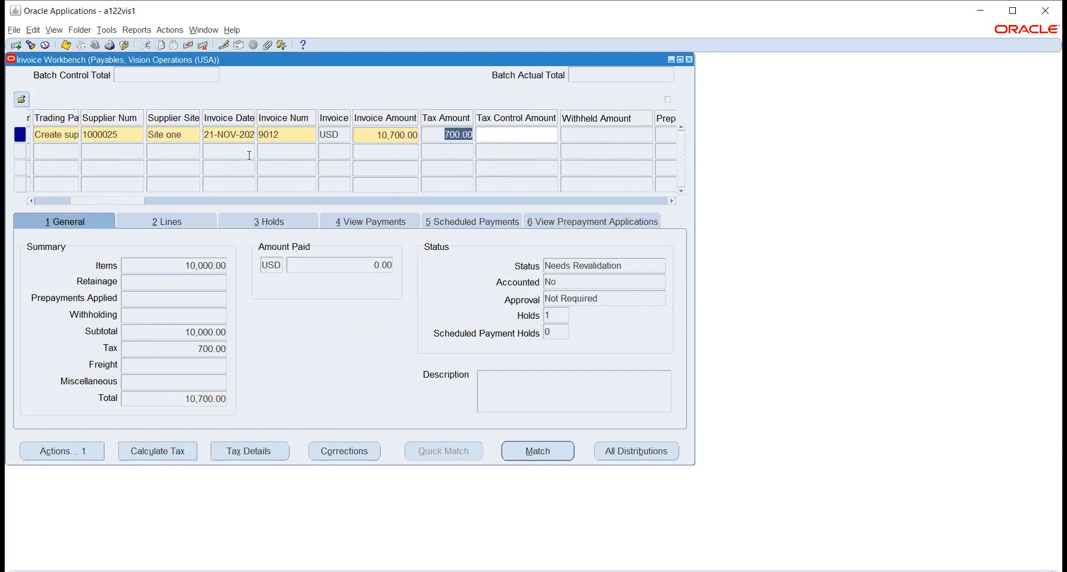
pyautogui.click(67, 450)
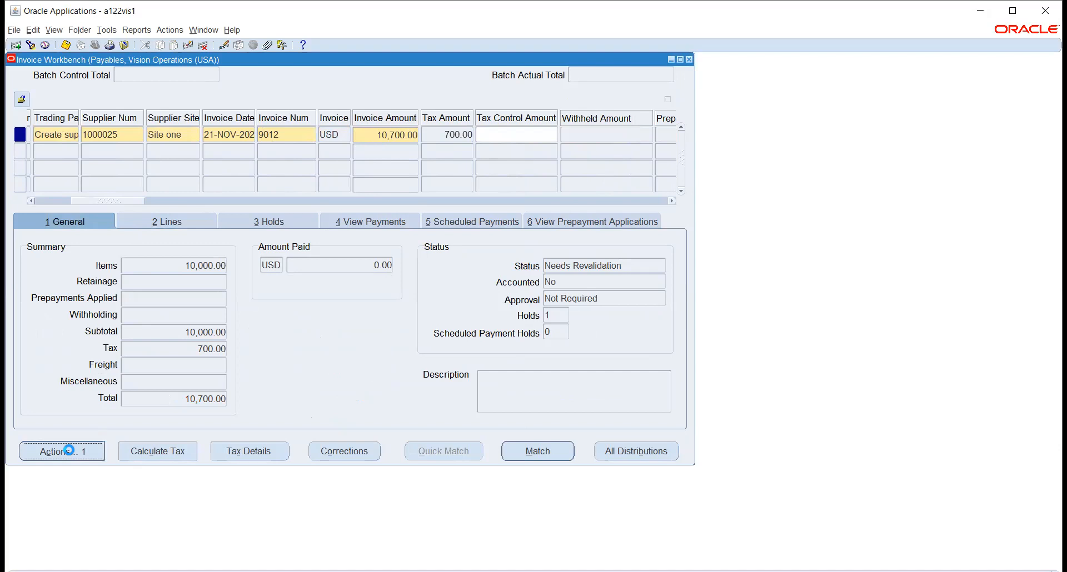
pyautogui.click(193, 100)
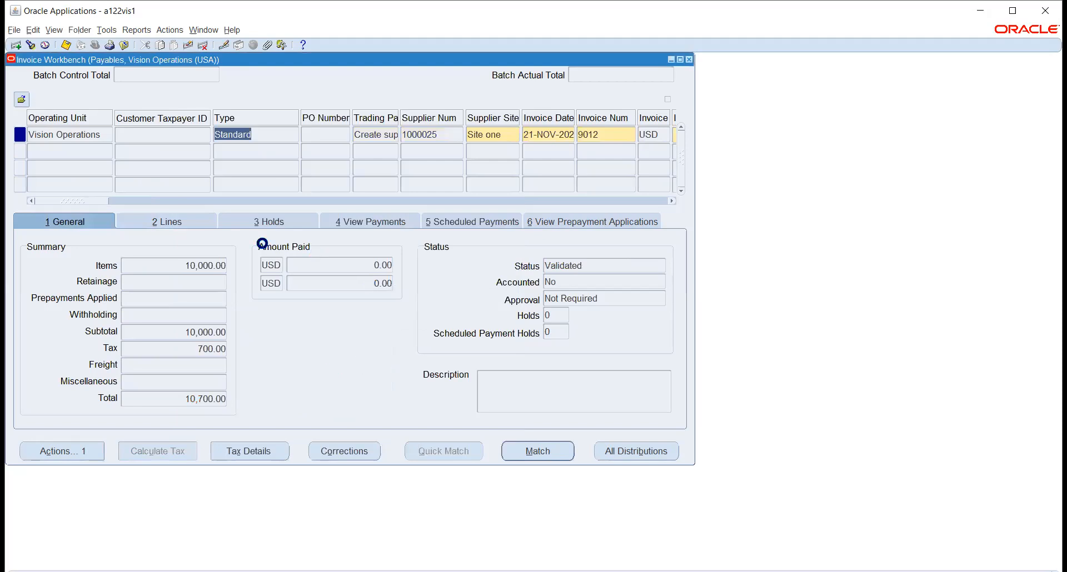
# Step: Create accounting for the validated invoice in Final Post mode and acknowledge the completion note
pyautogui.click(86, 449)
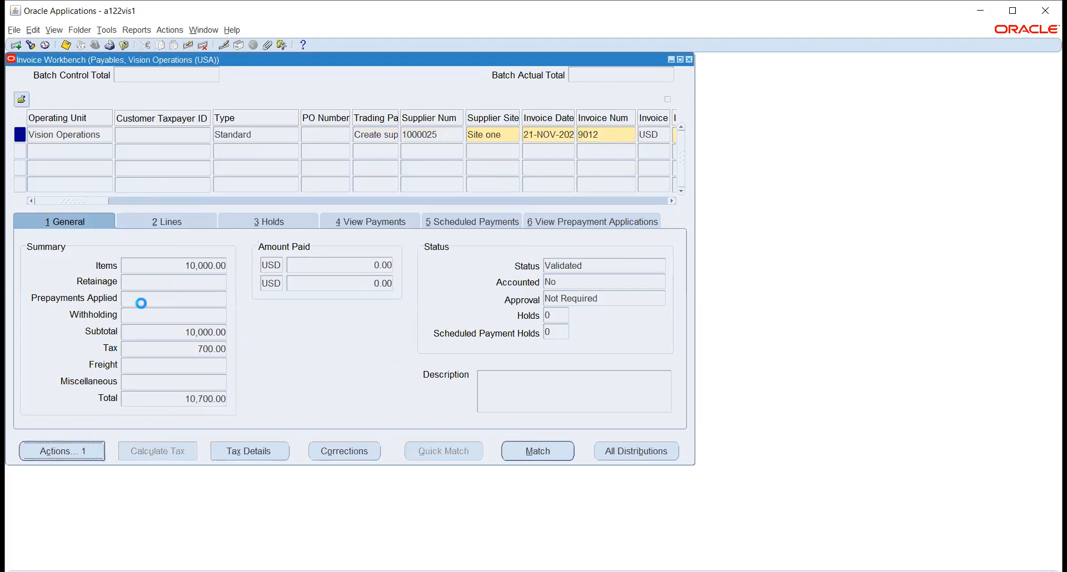
pyautogui.click(218, 184)
pyautogui.click(239, 234)
pyautogui.click(303, 431)
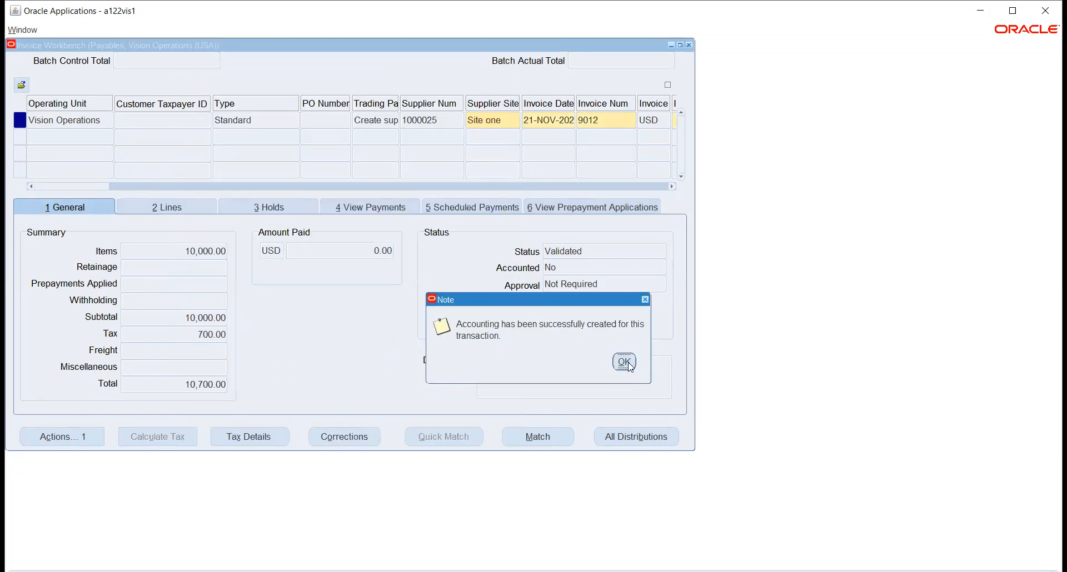
pyautogui.press('Return')
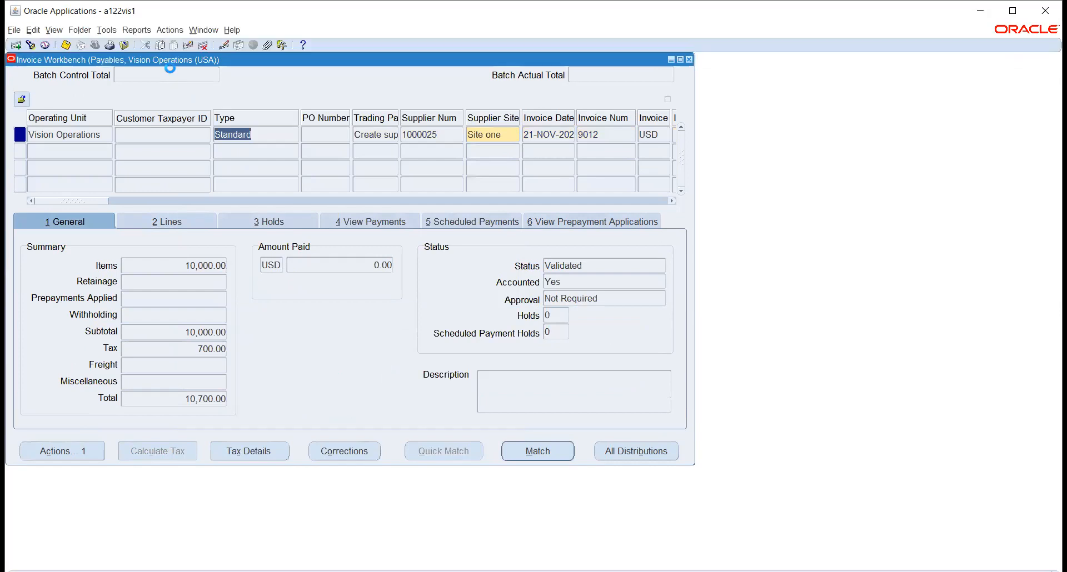
# Step: View the accounting entries of the invoice and return to the invoice workbench
pyautogui.click(136, 31)
pyautogui.click(153, 45)
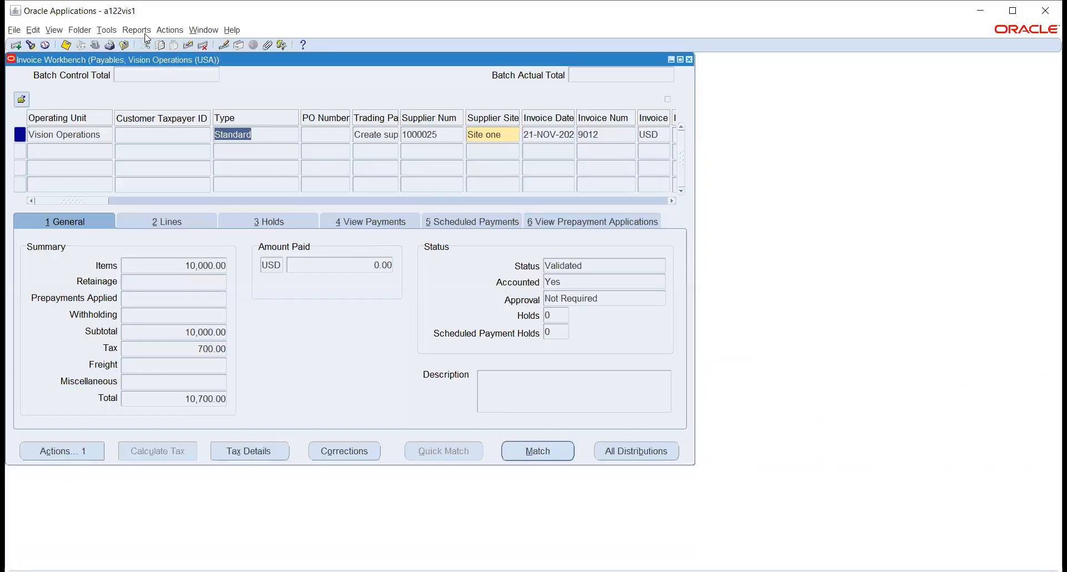
pyautogui.click(137, 32)
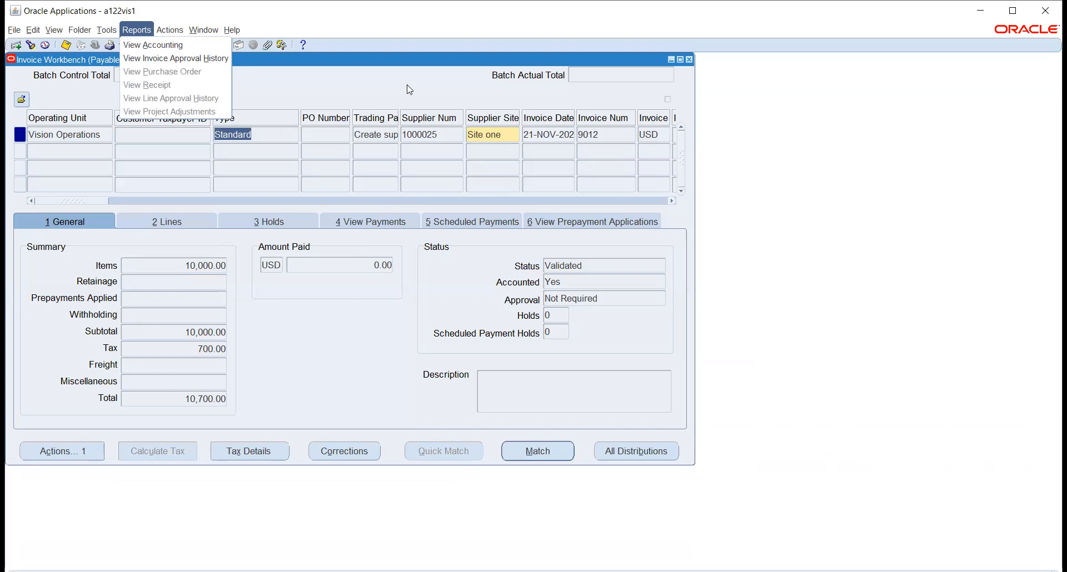
pyautogui.hotkey('alt', 'Tab')
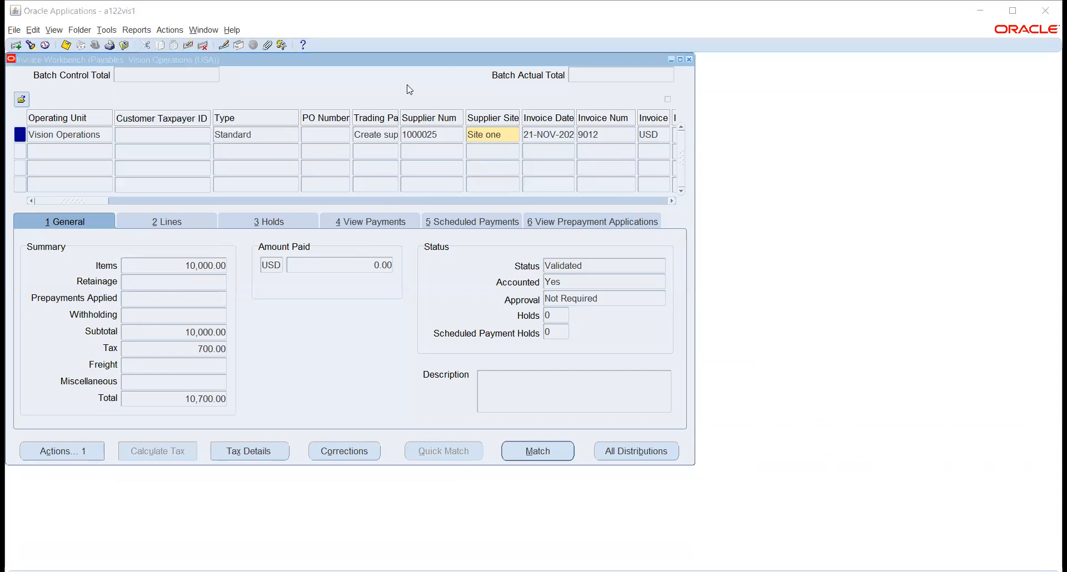
pyautogui.hotkey('alt', 'Tab')
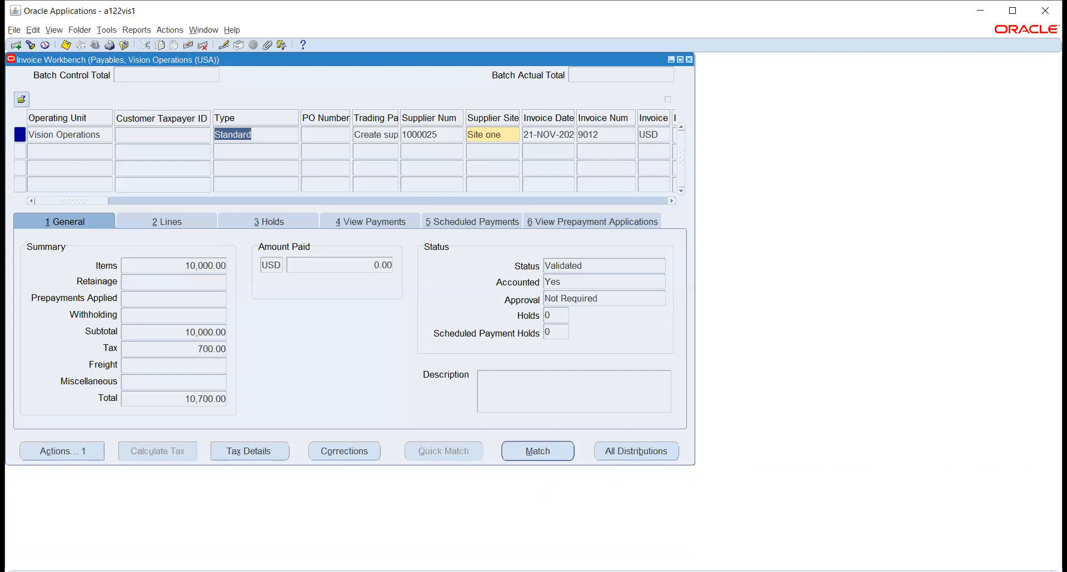
pyautogui.hotkey('alt', 'Tab')
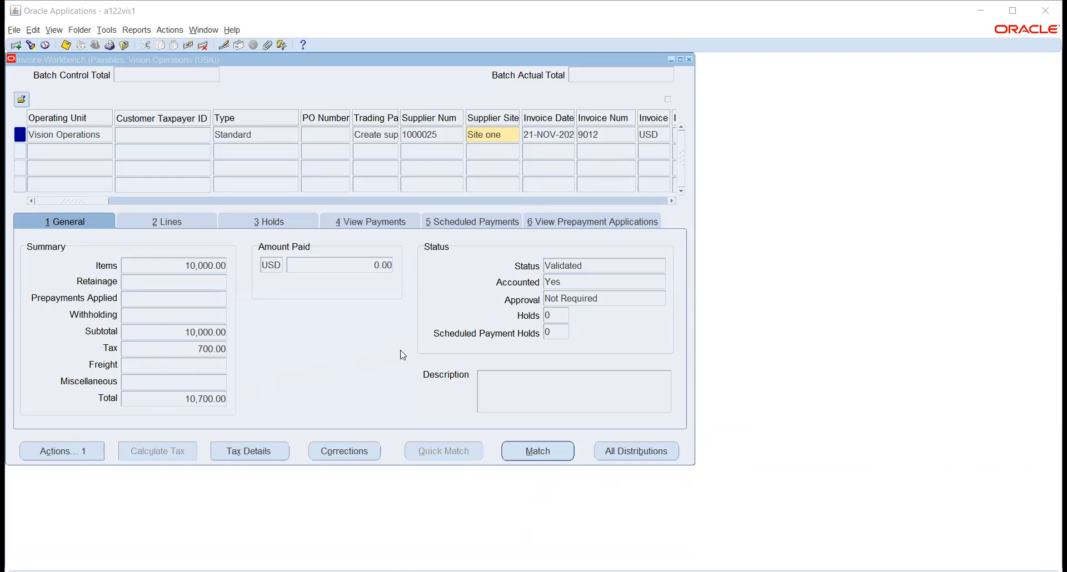
pyautogui.click(565, 261)
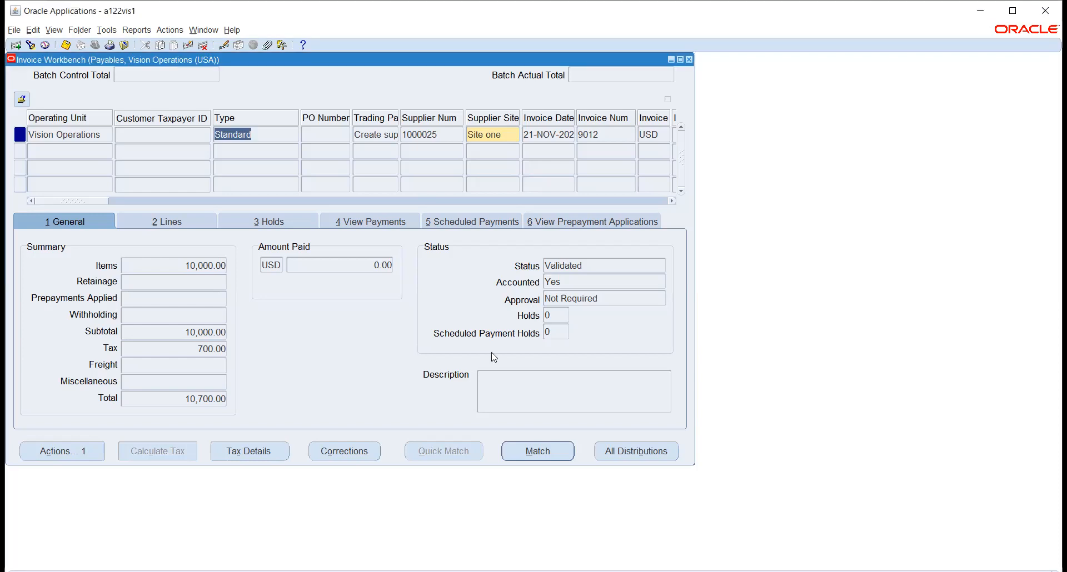
# Step: Review the tax line summary of the invoice and close it without making changes
pyautogui.click(248, 450)
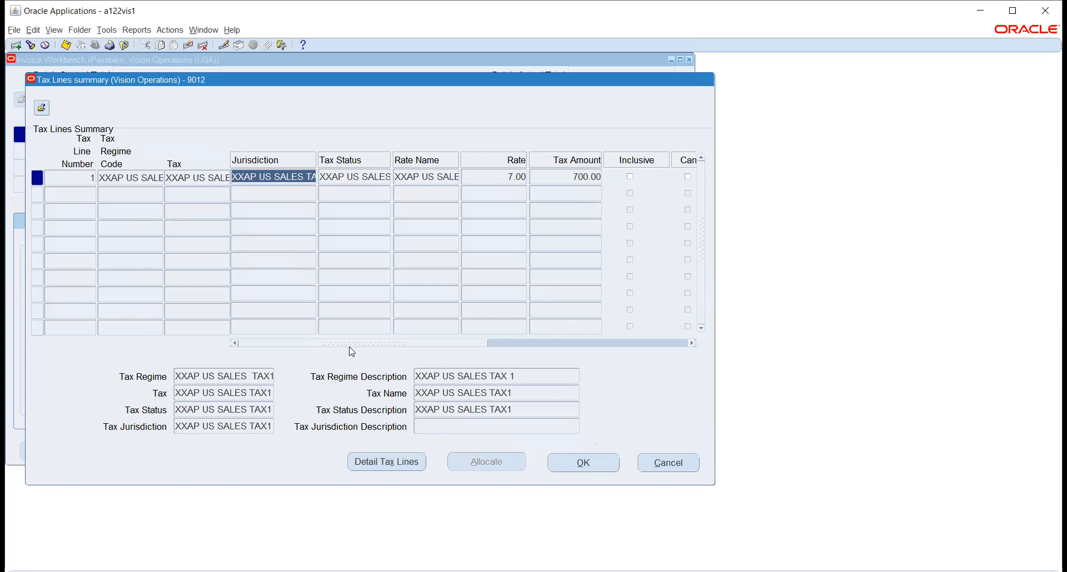
pyautogui.moveTo(336, 345)
pyautogui.mouseDown()
pyautogui.moveTo(350, 344)
pyautogui.moveTo(328, 343)
pyautogui.mouseUp()
pyautogui.moveTo(286, 348); pyautogui.dragTo(281, 370)
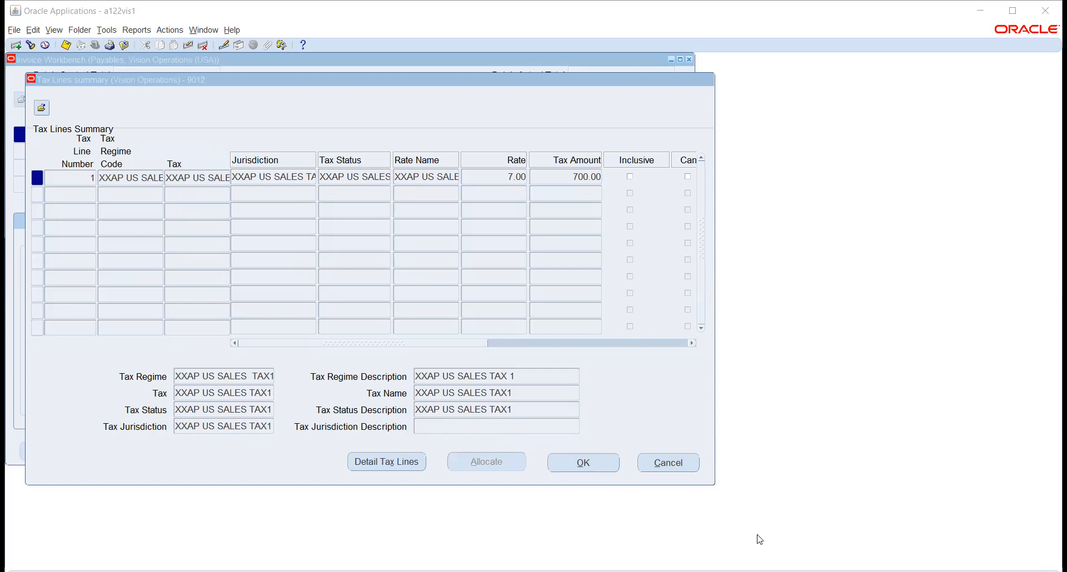
pyautogui.click(537, 463)
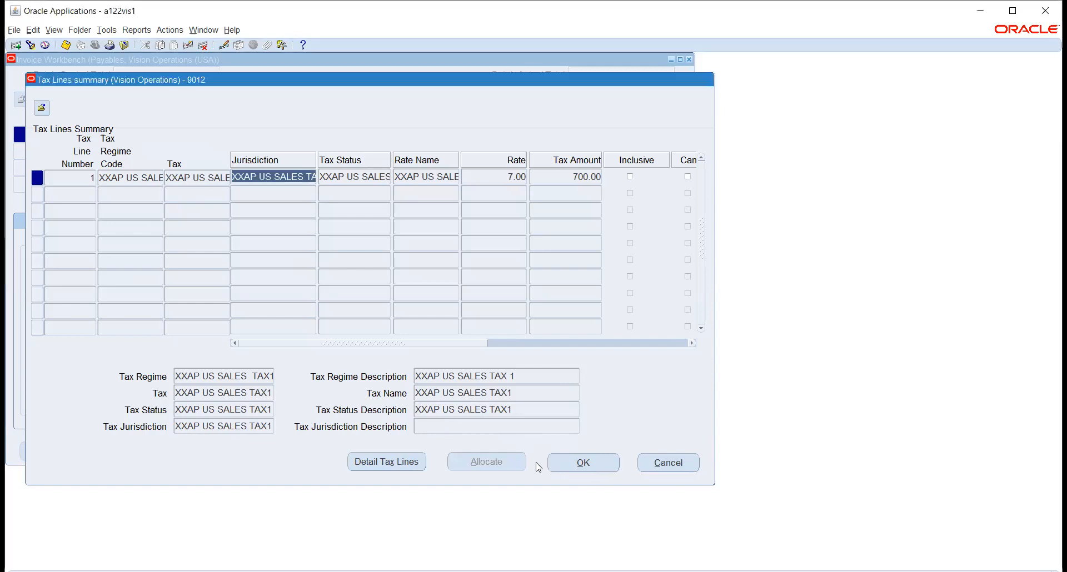
pyautogui.click(661, 461)
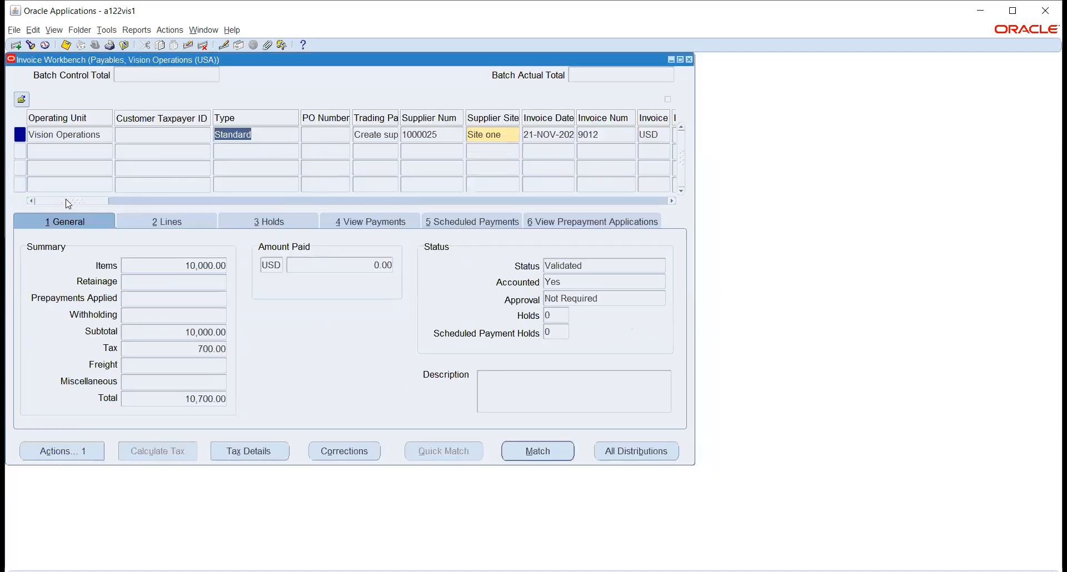
# Step: Change the invoice's payment terms to 1/10 NET 30, accept overwriting the scheduled payments, and save the invoice
pyautogui.moveTo(68, 200); pyautogui.dragTo(354, 177)
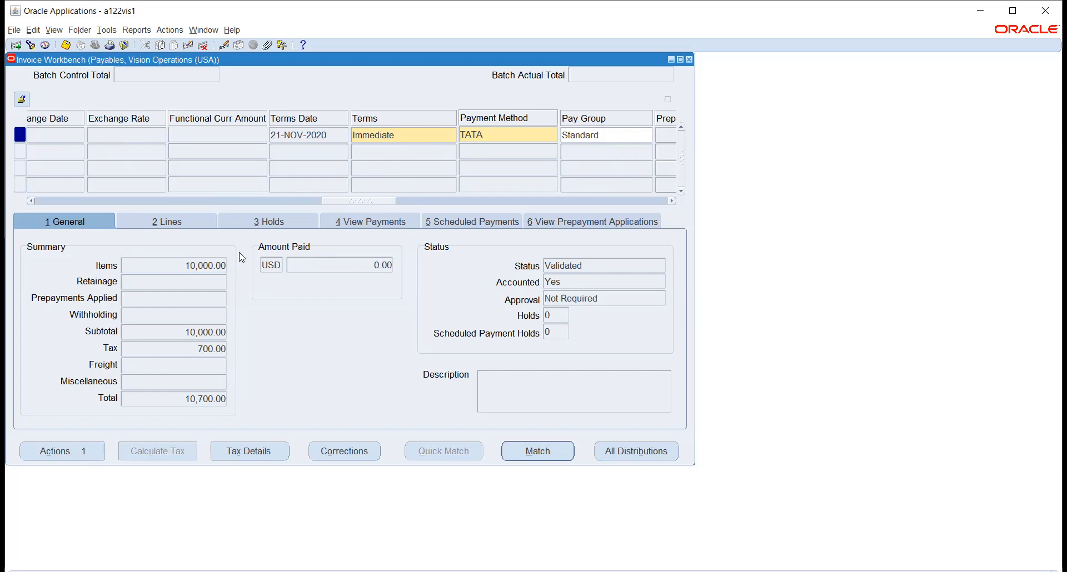
pyautogui.click(221, 266)
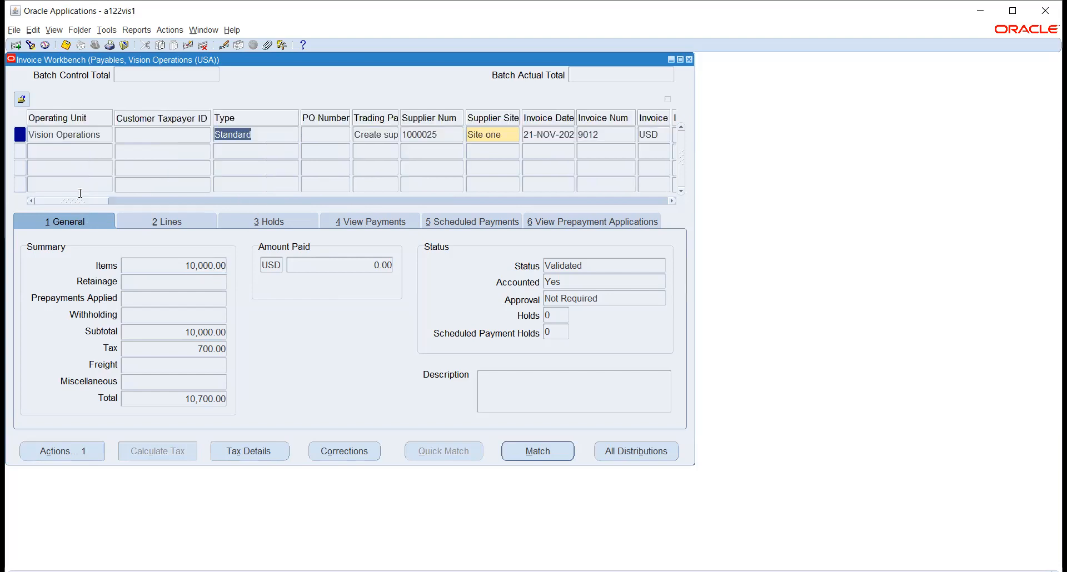
pyautogui.moveTo(83, 202); pyautogui.dragTo(340, 179)
pyautogui.click(519, 133)
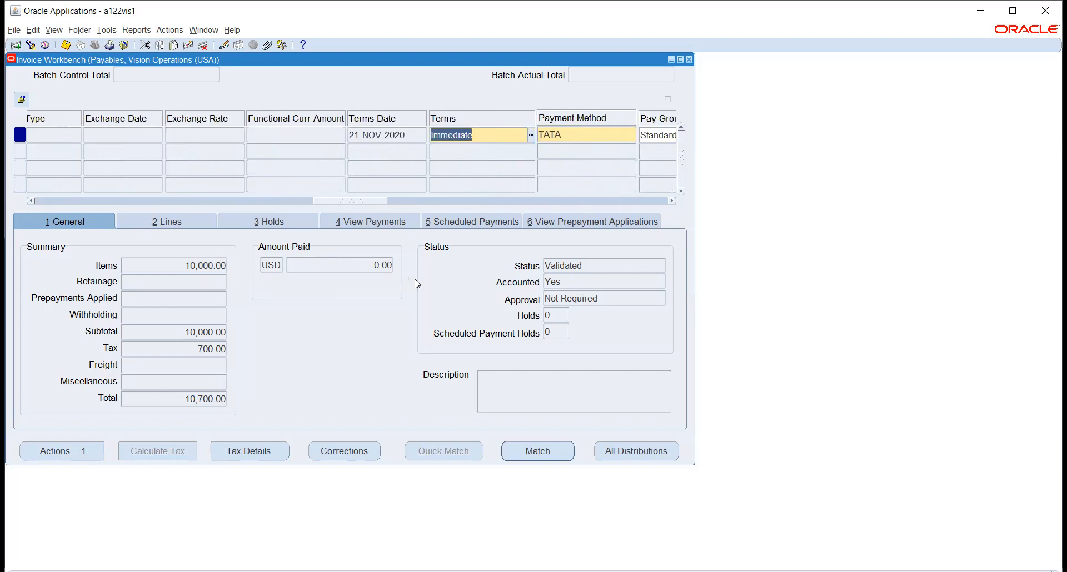
pyautogui.hotkey('ctrl', 'l')
pyautogui.write('%')
pyautogui.press('Return')
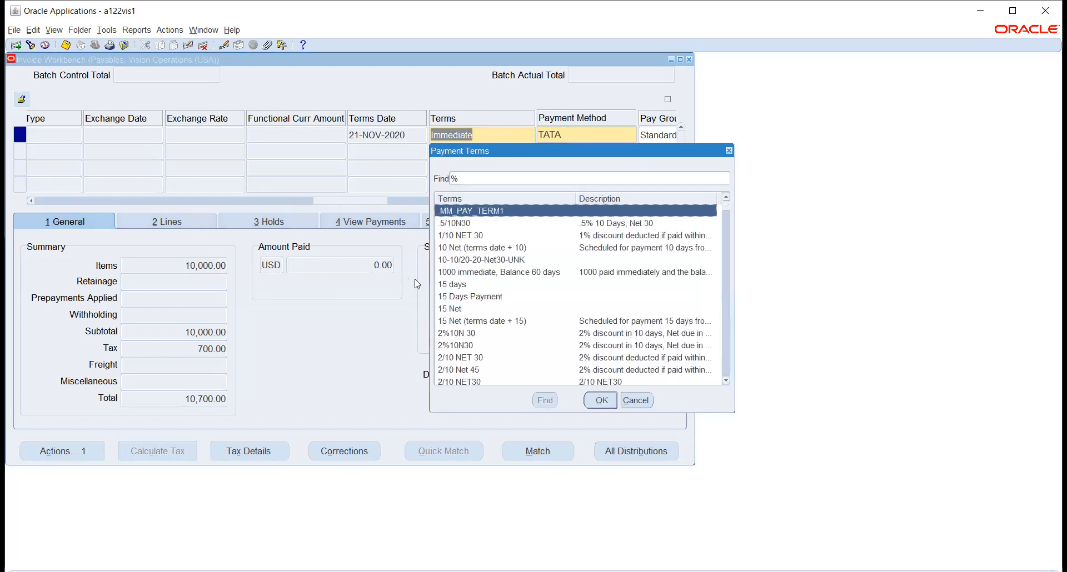
pyautogui.click(473, 236)
pyautogui.click(600, 400)
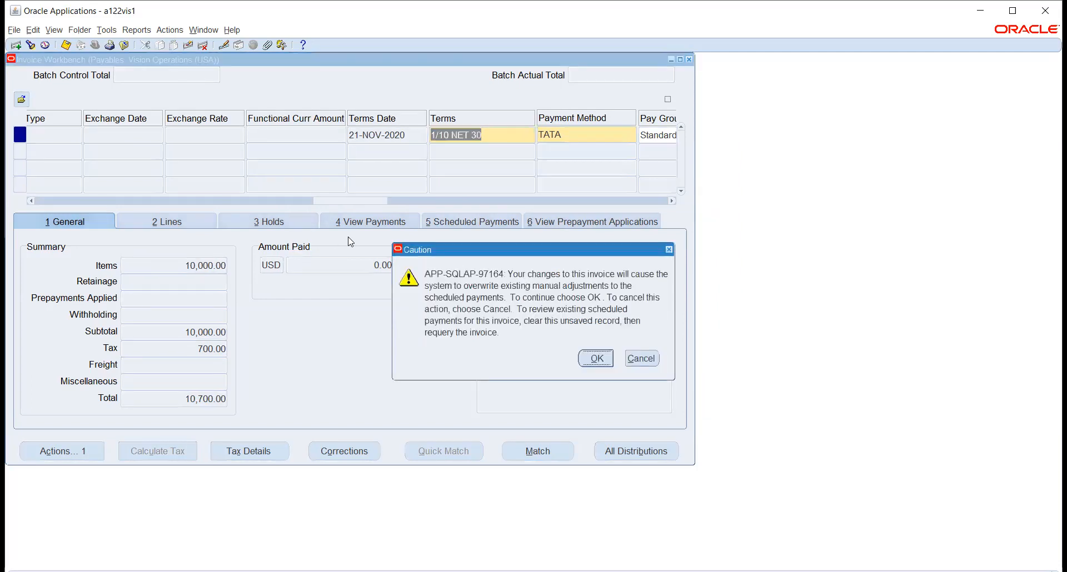
pyautogui.click(596, 357)
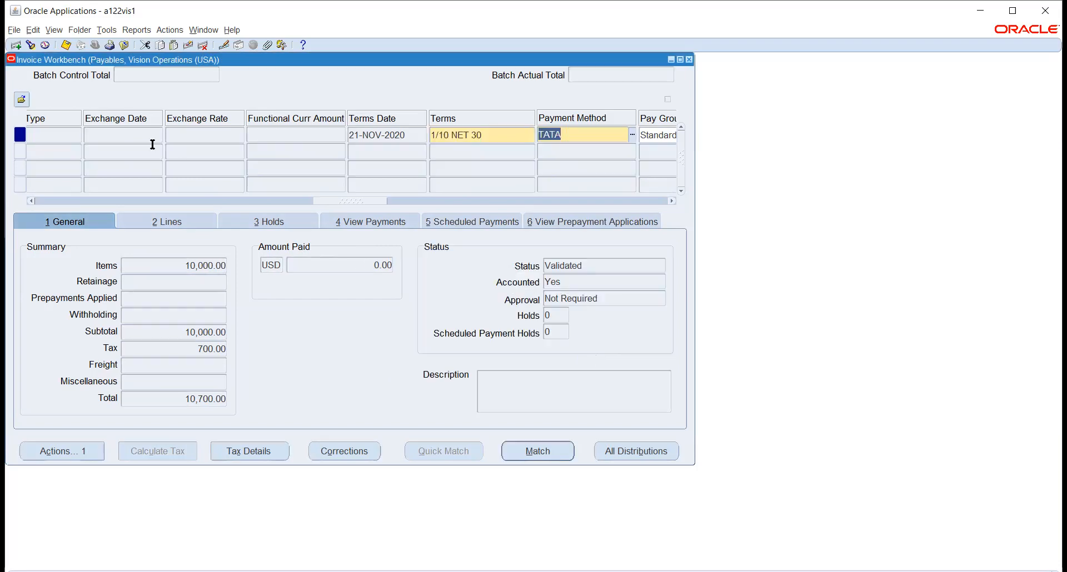
pyautogui.click(65, 43)
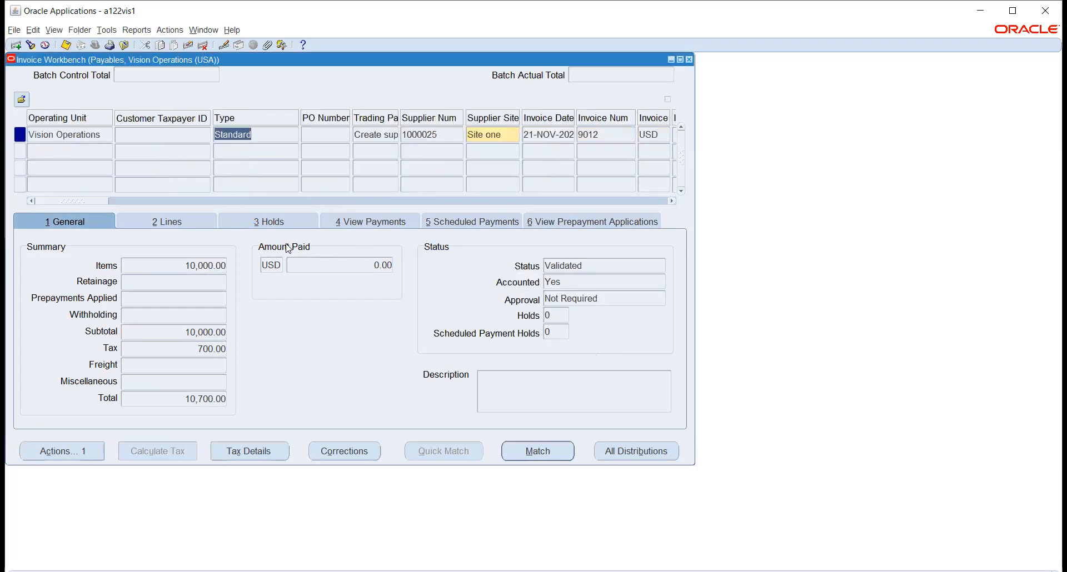
# Step: Examine the invoice's scheduled payment for its due date and discount, and return to the general summary
pyautogui.moveTo(90, 200); pyautogui.dragTo(375, 197)
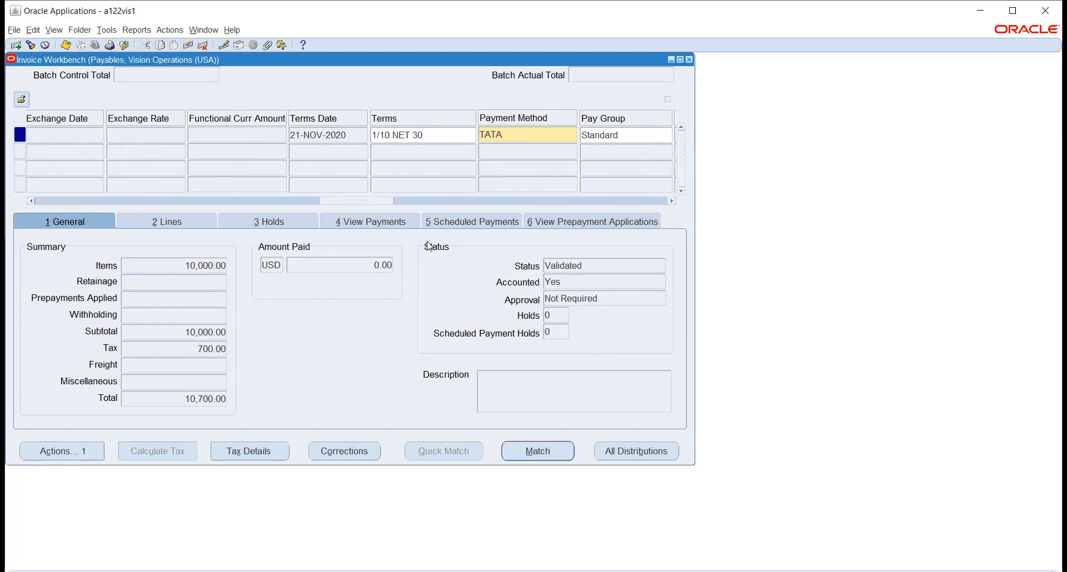
pyautogui.click(461, 225)
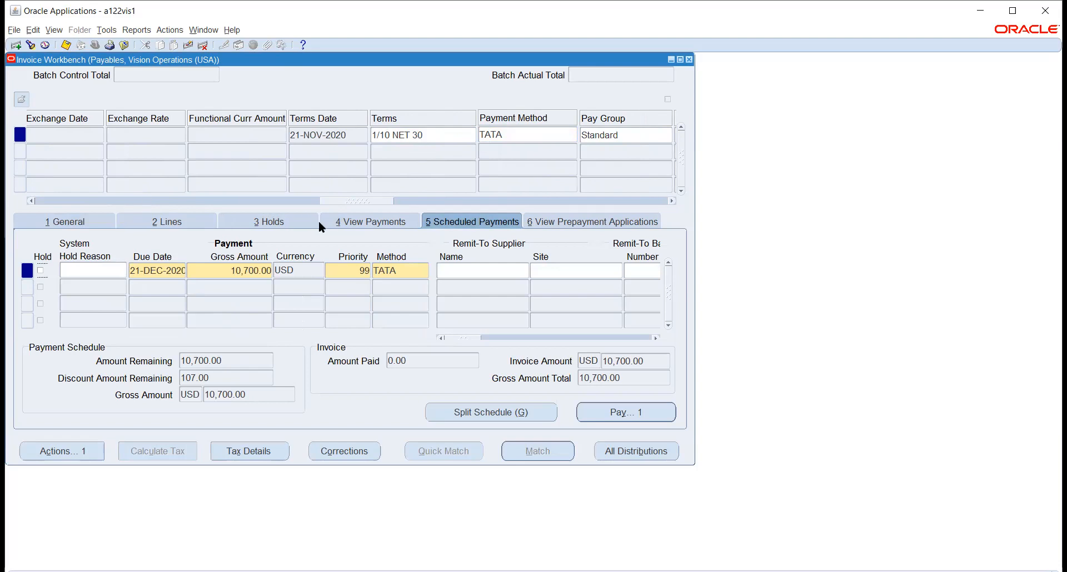
pyautogui.moveTo(350, 201); pyautogui.dragTo(58, 205)
pyautogui.click(265, 133)
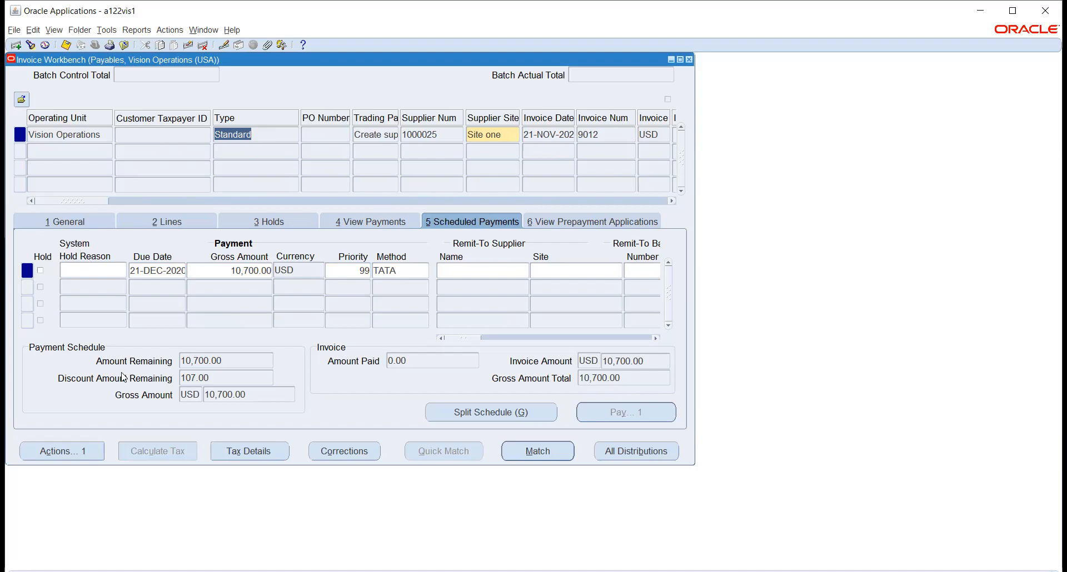
pyautogui.click(94, 223)
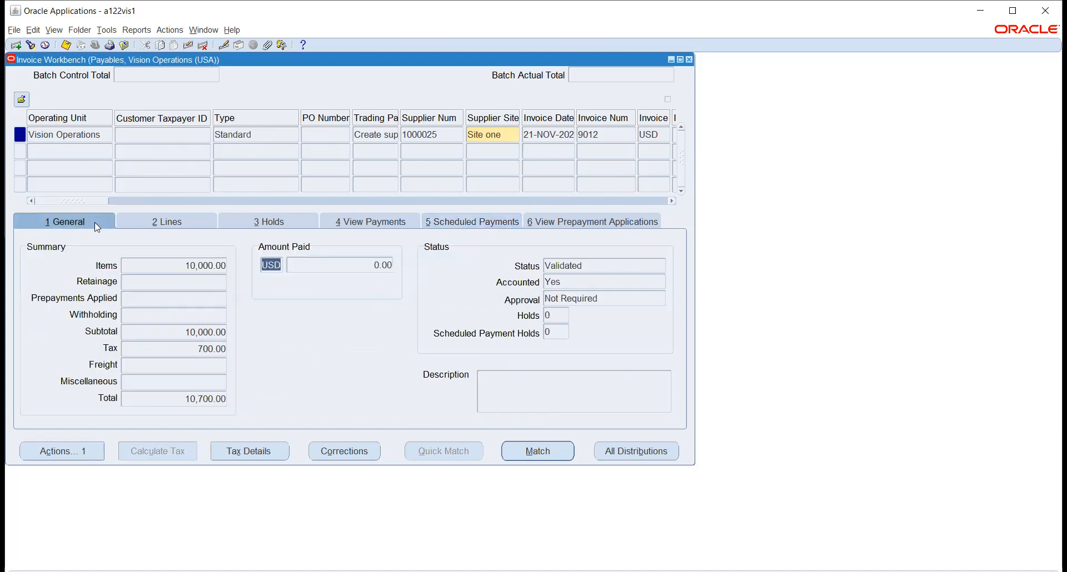
pyautogui.click(186, 263)
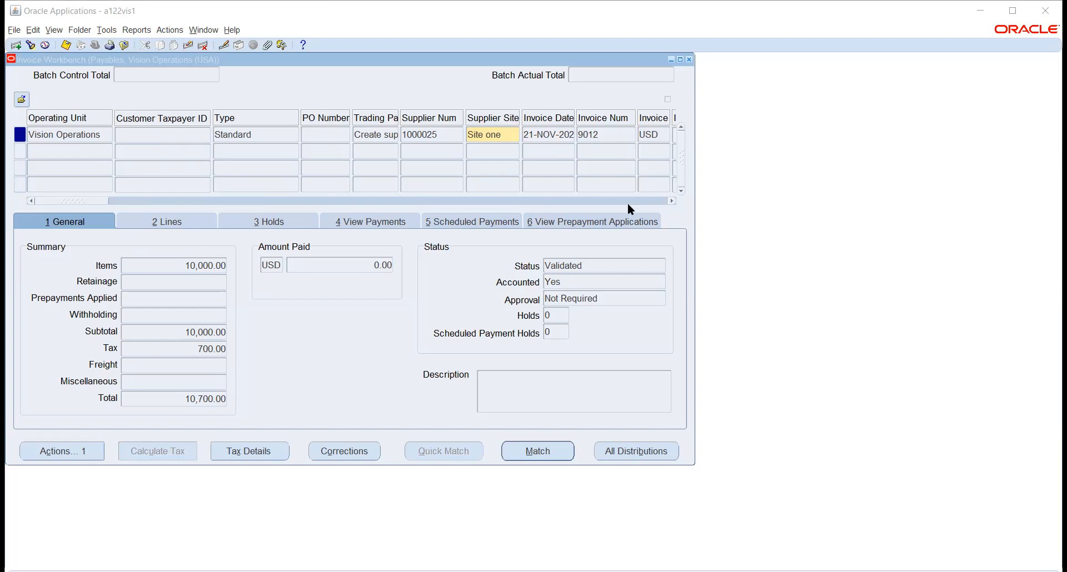
pyautogui.click(515, 230)
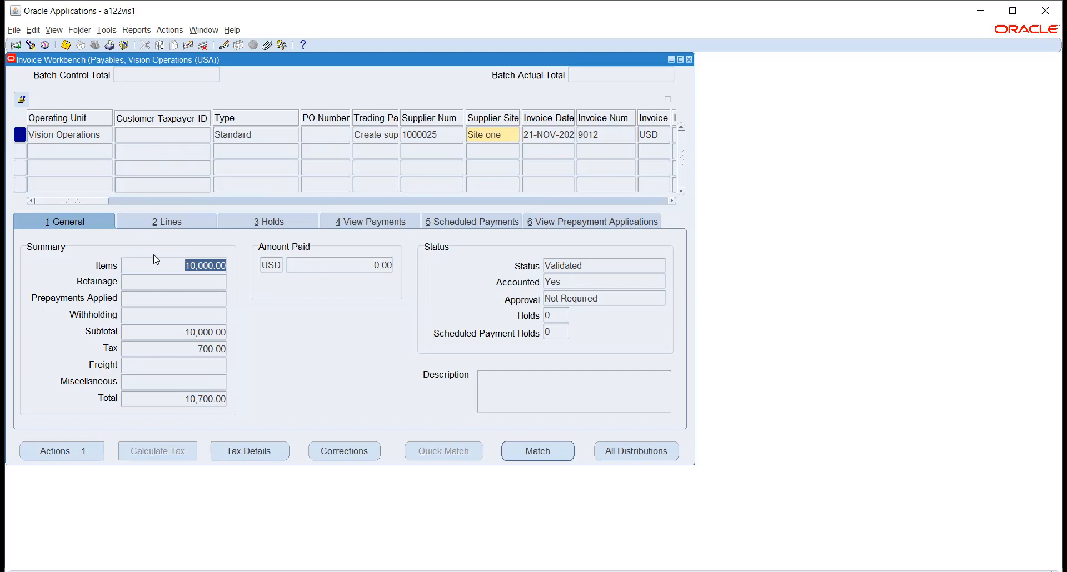
pyautogui.moveTo(66, 202); pyautogui.dragTo(125, 208)
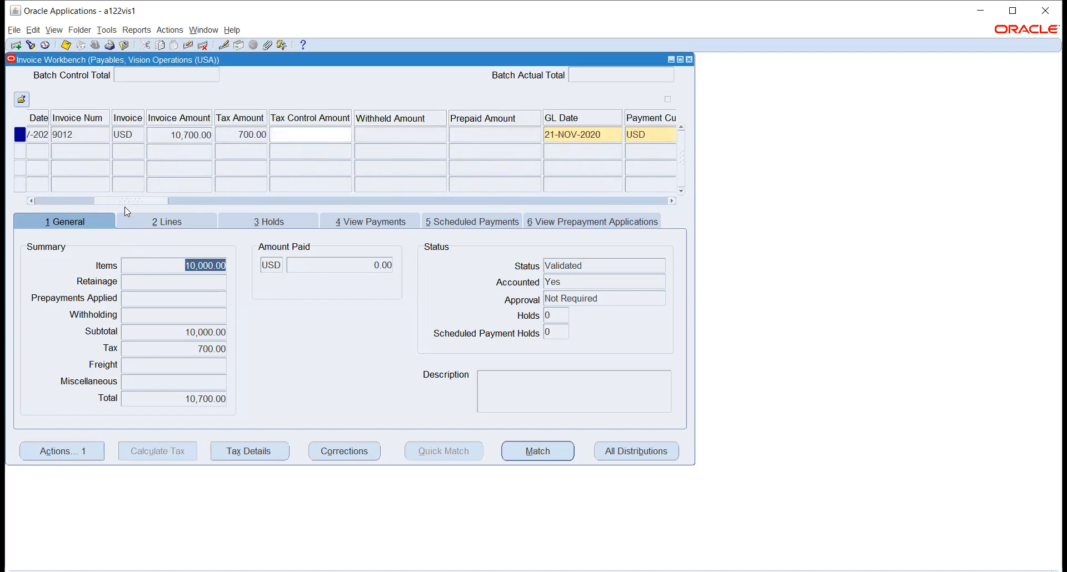
pyautogui.moveTo(127, 212); pyautogui.dragTo(256, 189)
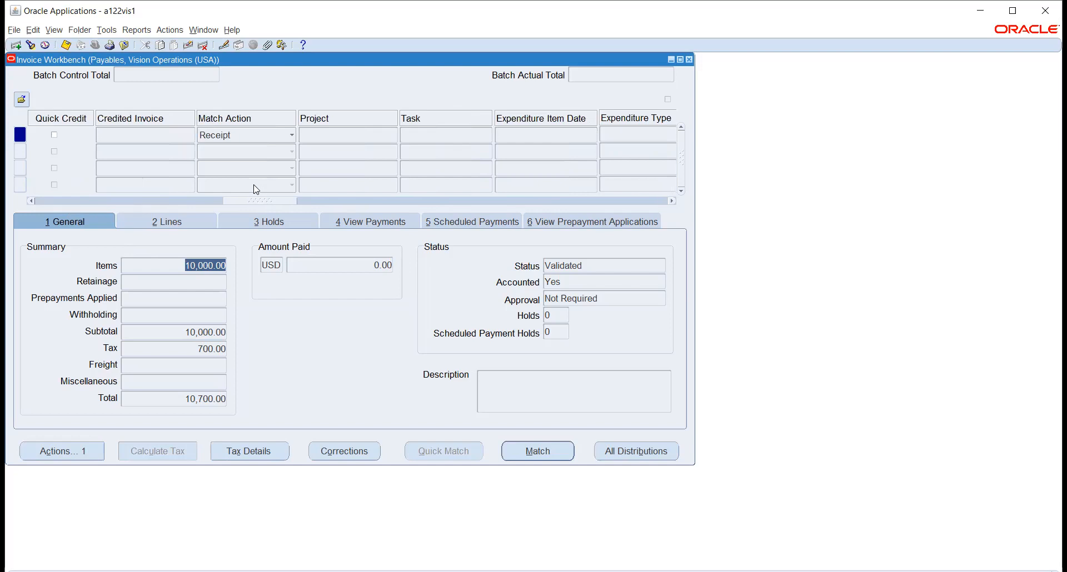
pyautogui.moveTo(256, 189); pyautogui.dragTo(69, 211)
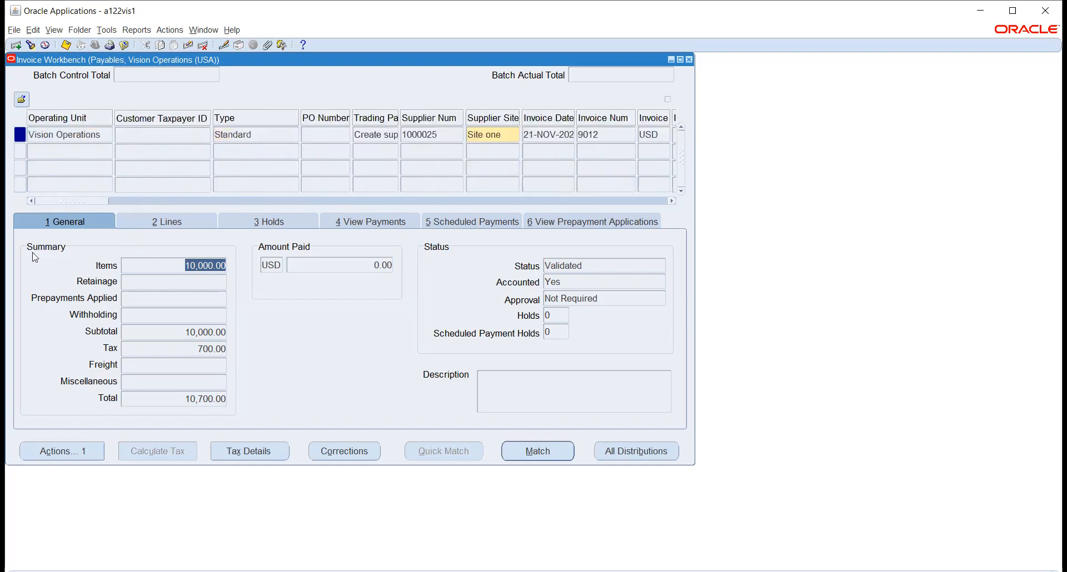
# Step: View the actions available for the invoice and close them without applying any
pyautogui.click(40, 449)
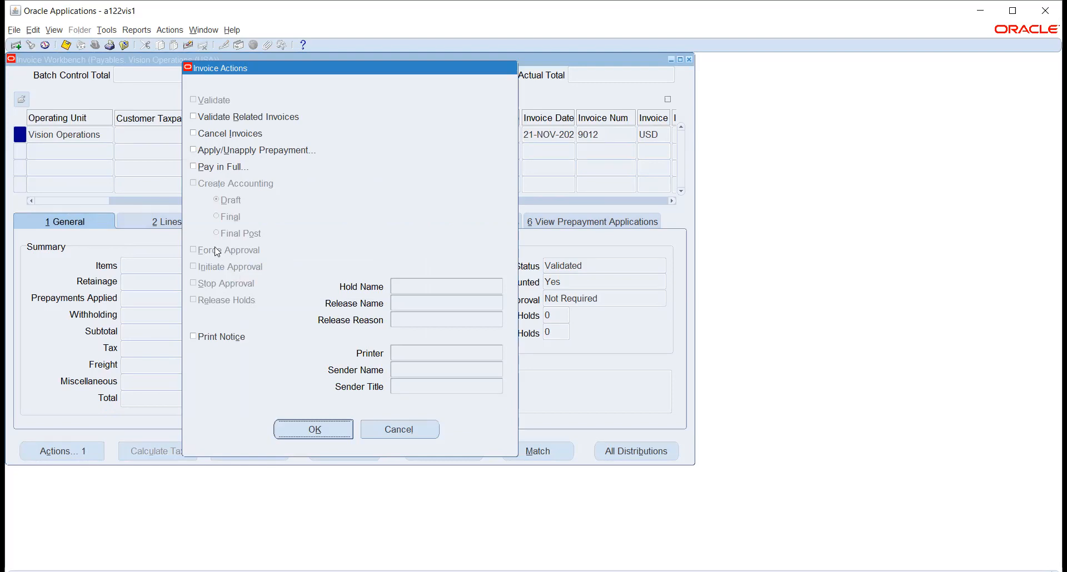
pyautogui.click(399, 429)
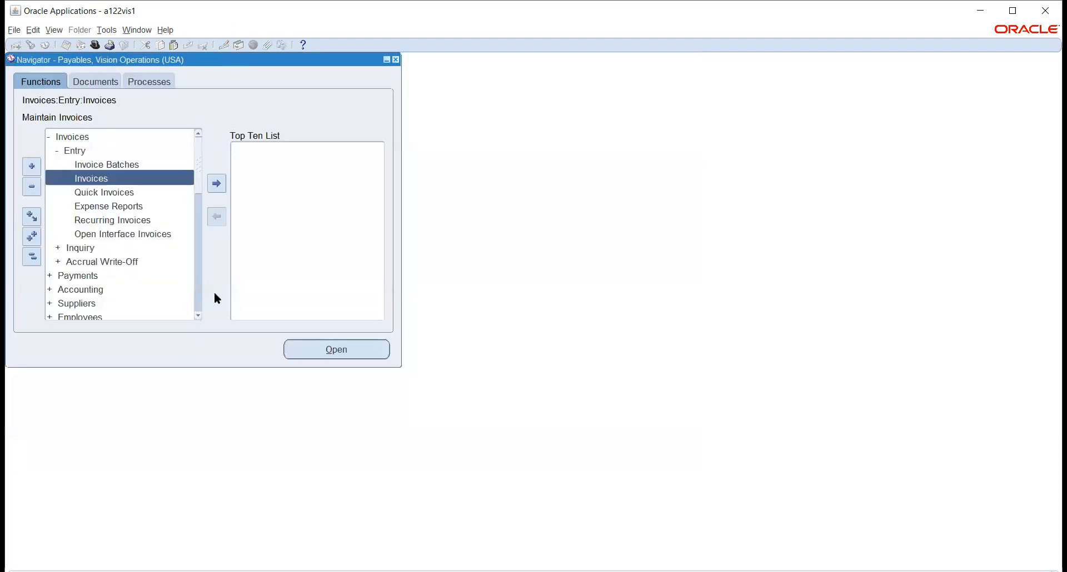
# Step: Open the Payables Options setup form for the Vision Operations operating unit
pyautogui.scroll(-1, 169, 286)
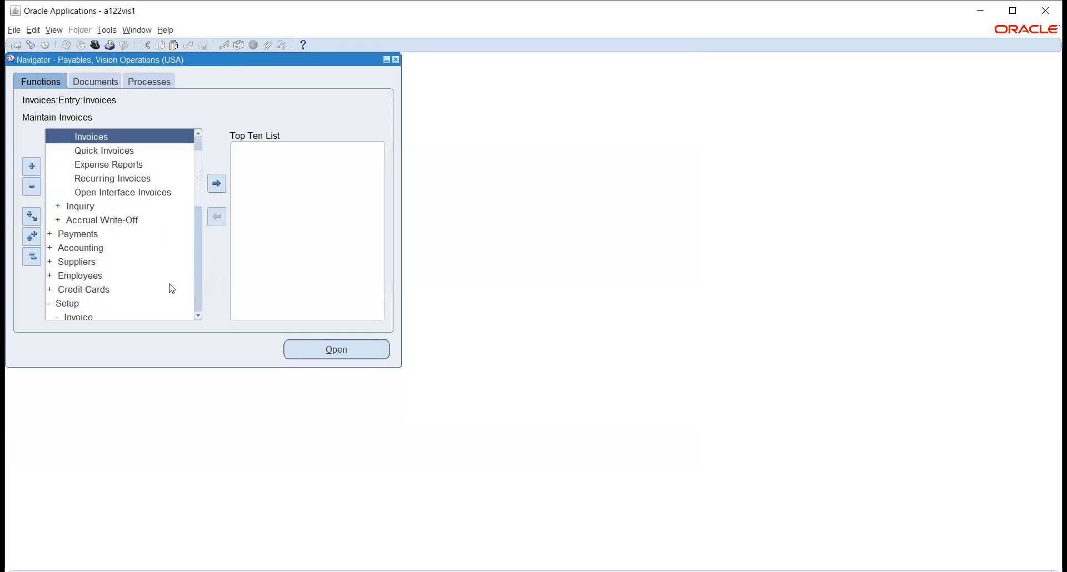
pyautogui.scroll(-1, 117, 252)
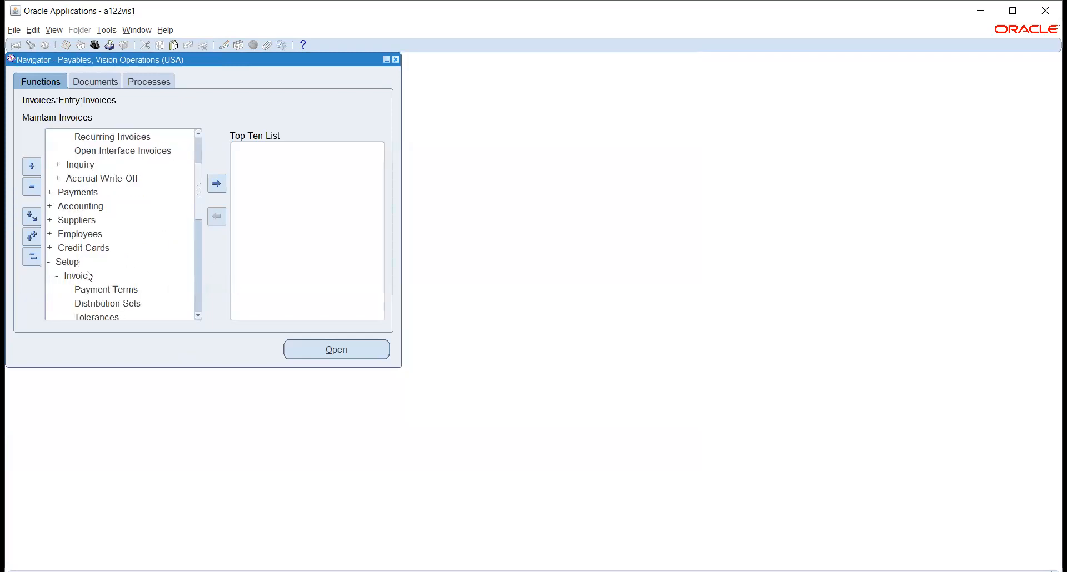
pyautogui.scroll(-1, 97, 226)
pyautogui.scroll(-1, 96, 226)
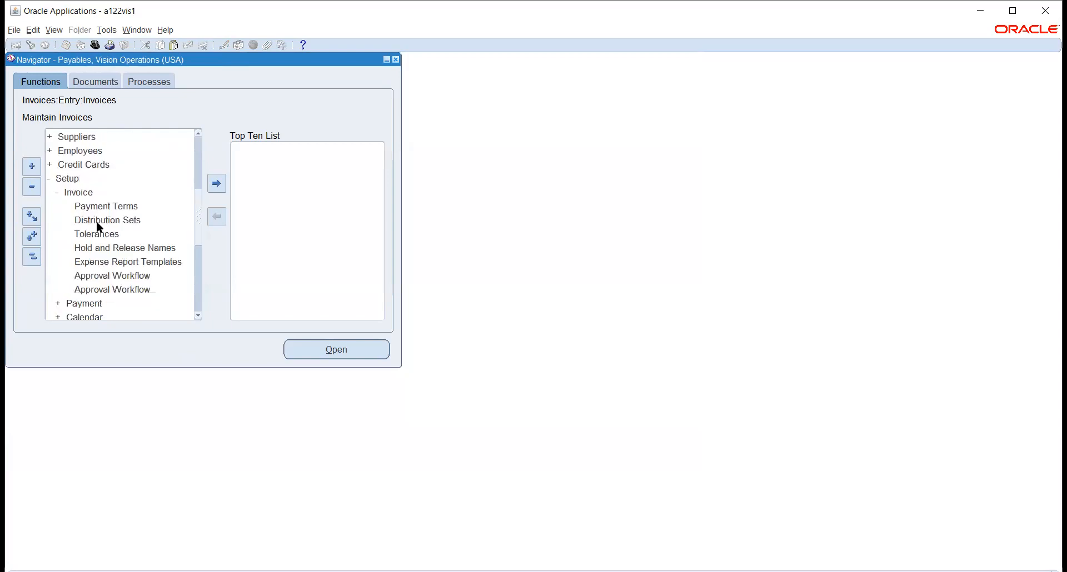
pyautogui.scroll(-4, 96, 226)
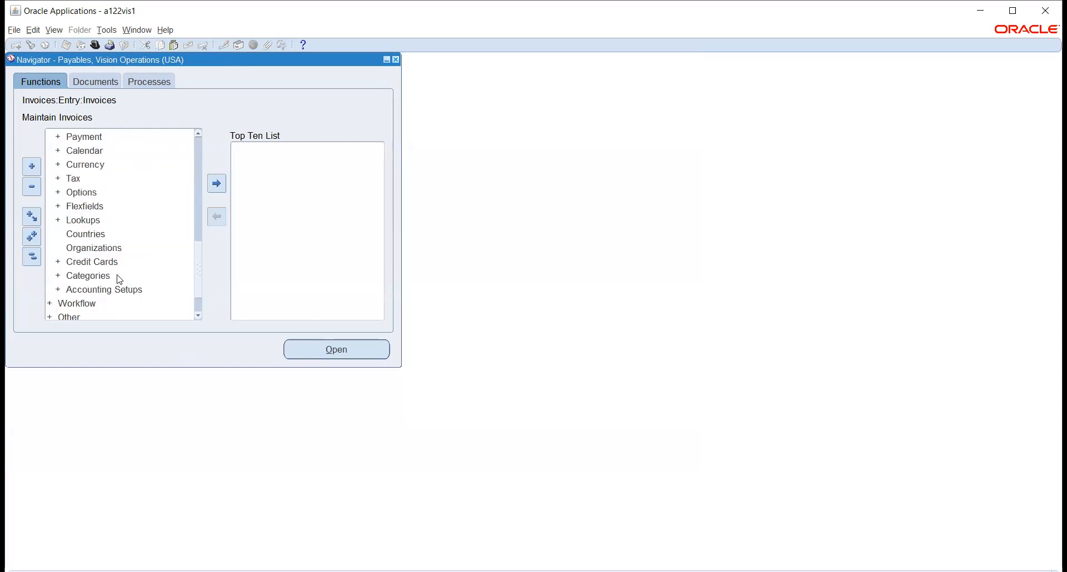
pyautogui.click(79, 193)
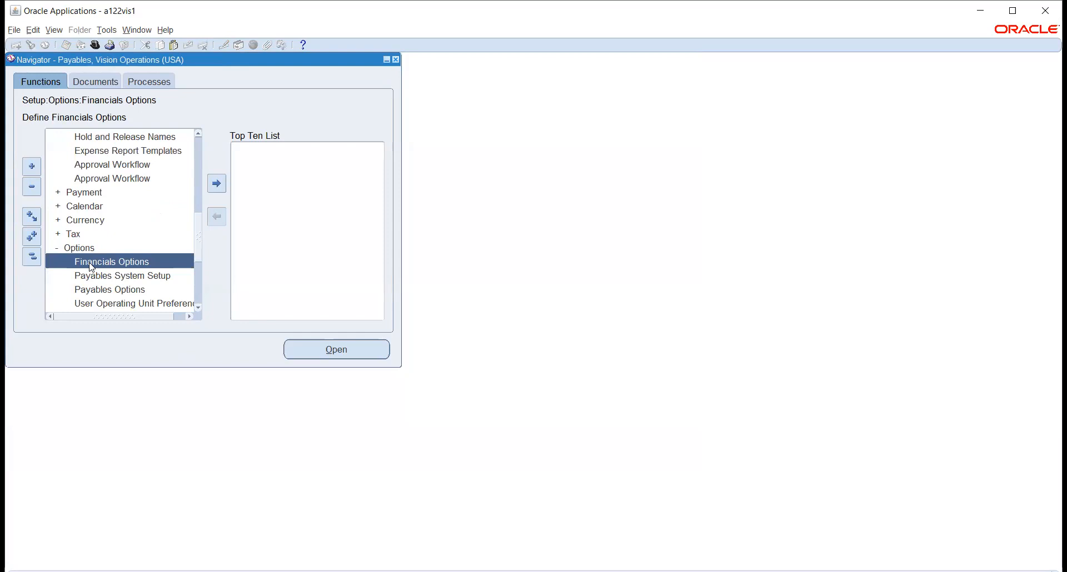
pyautogui.click(90, 266)
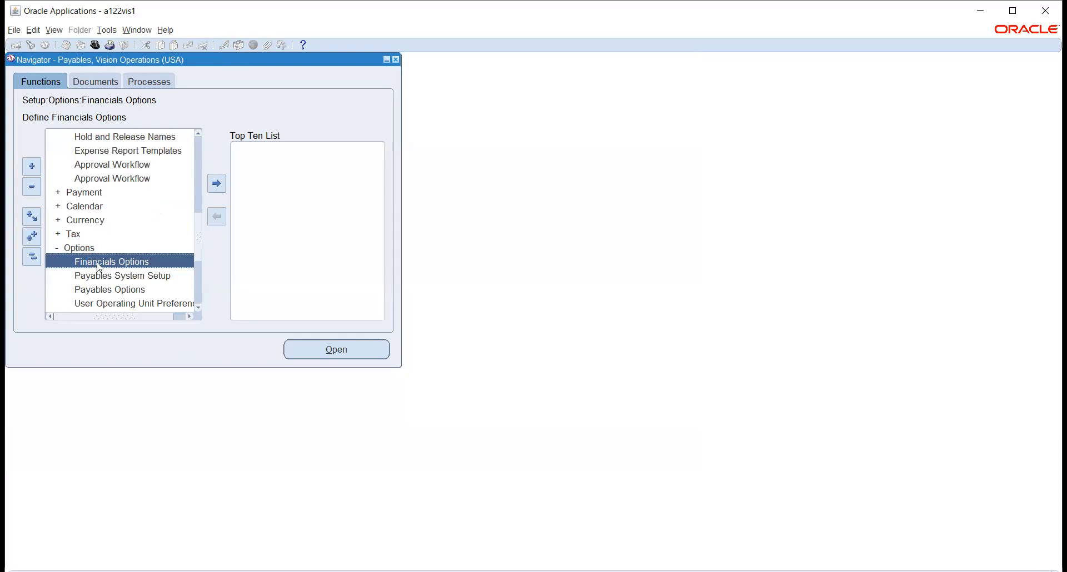
pyautogui.doubleClick(110, 290)
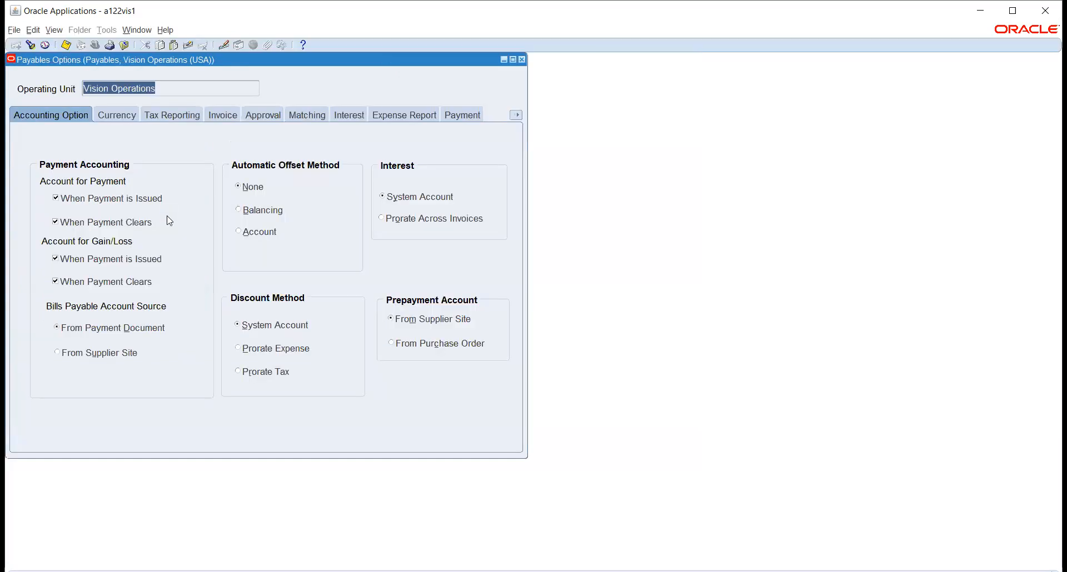
# Step: Enable Use Invoice Approval Workflow and Allow Force Approval in the Payables approval options, save, and close the form
pyautogui.click(257, 116)
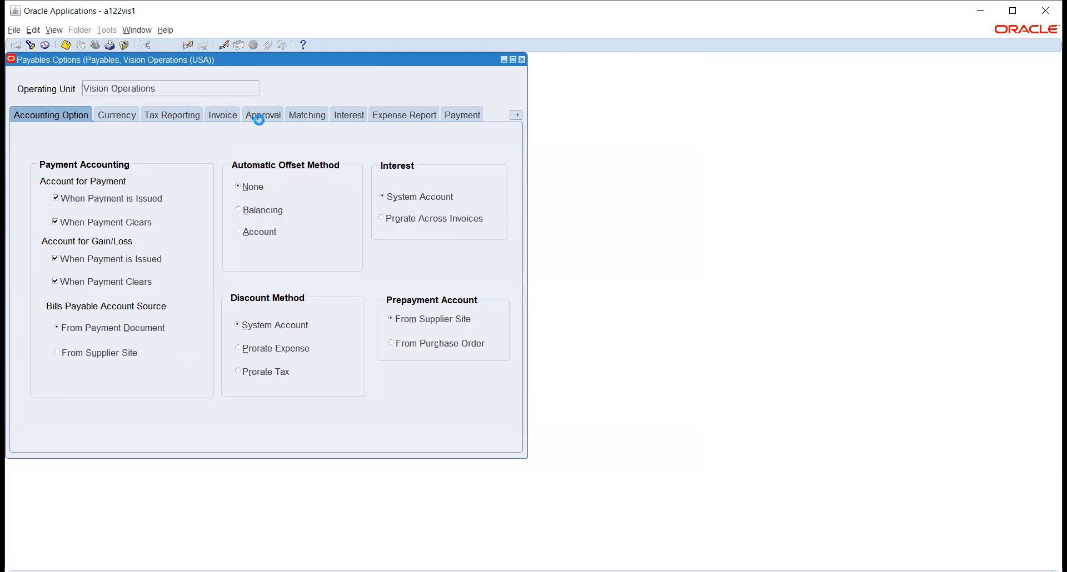
pyautogui.click(74, 176)
pyautogui.click(90, 191)
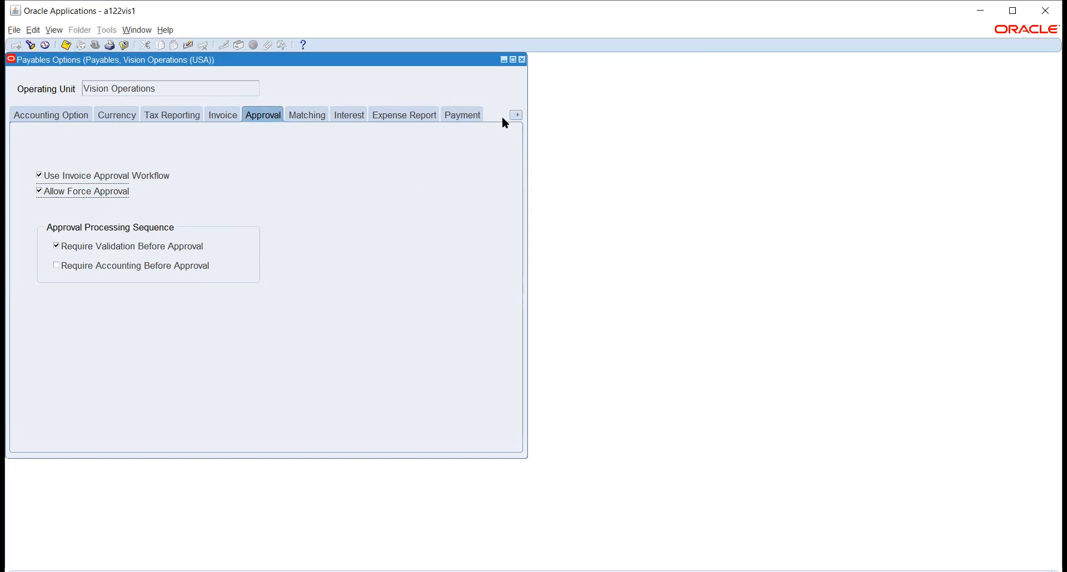
pyautogui.moveTo(289, 65); pyautogui.dragTo(306, 90)
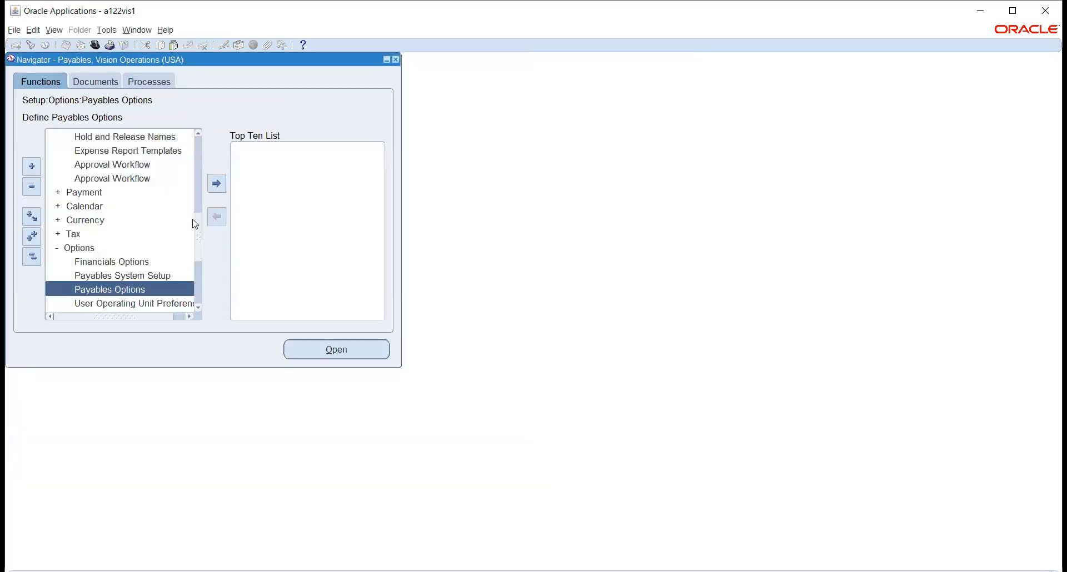
# Step: Start a new standard invoice in the invoice workbench for the supplier Create supplier at Site one
pyautogui.scroll(10, 119, 249)
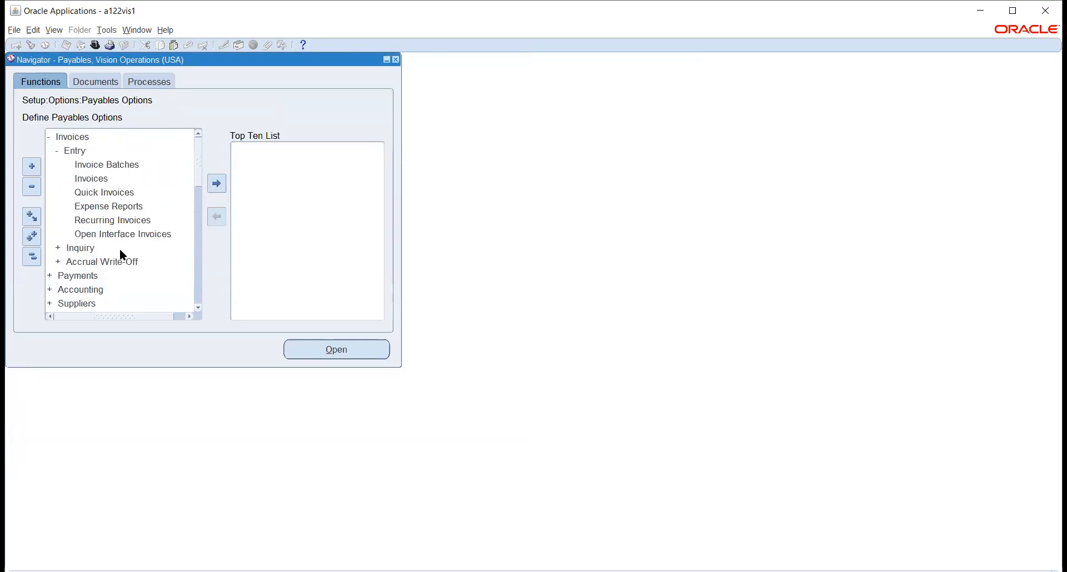
pyautogui.doubleClick(95, 179)
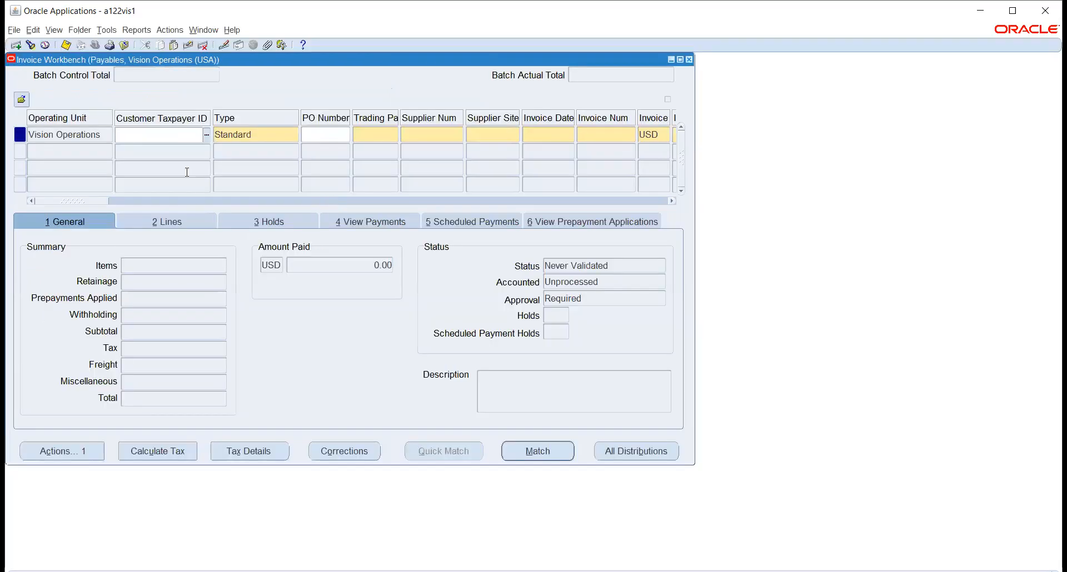
pyautogui.click(364, 134)
pyautogui.write('creat')
pyautogui.press('Tab')
pyautogui.press('Tab')
pyautogui.press('Tab')
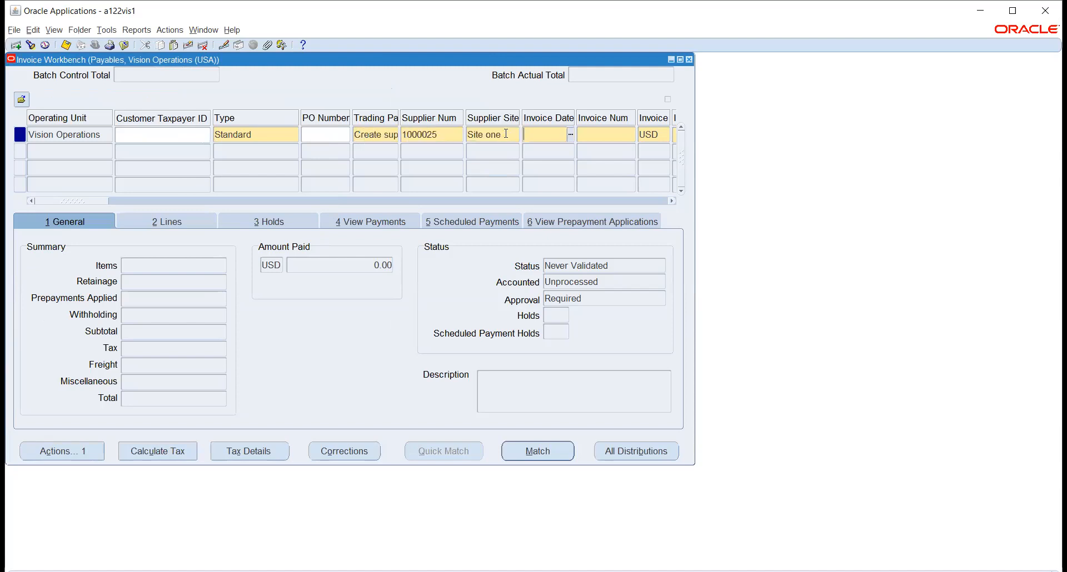
# Step: Enter the invoice date 21-NOV-2020, invoice number 5612 and invoice amount 12,000 in the invoice header
pyautogui.click(571, 135)
pyautogui.click(115, 303)
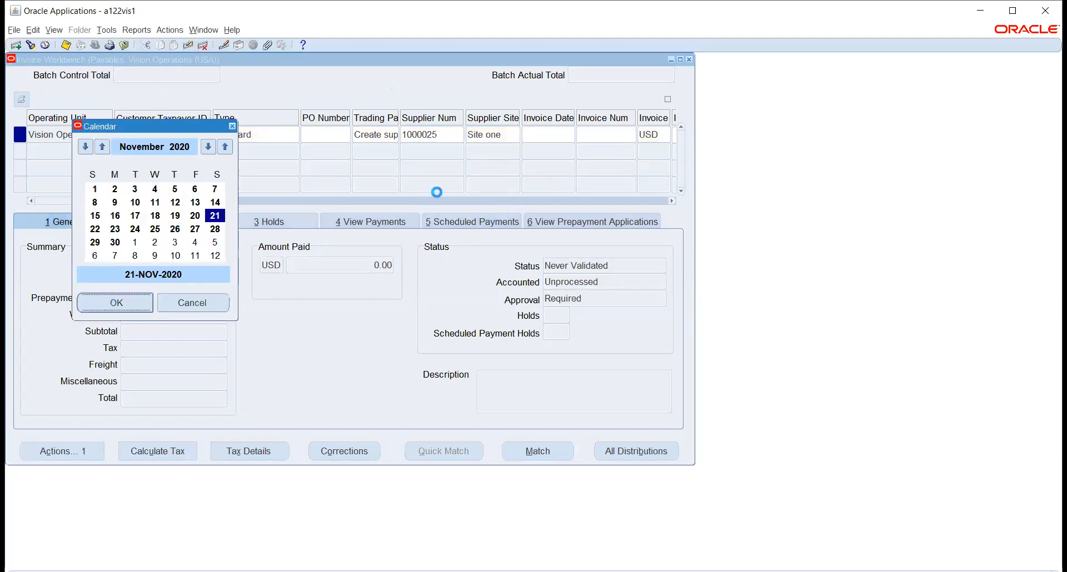
pyautogui.click(578, 142)
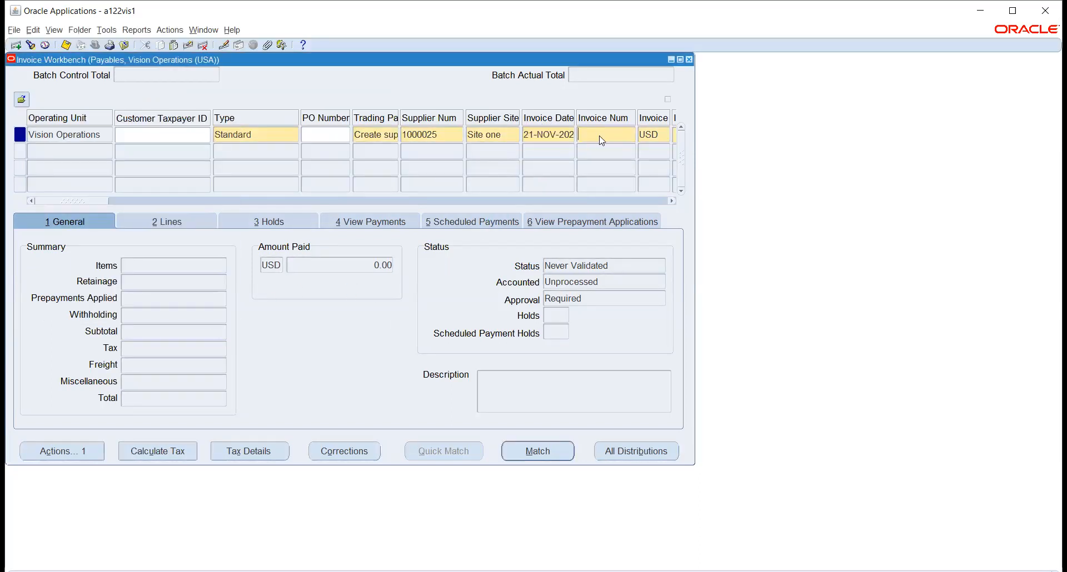
pyautogui.write('5612')
pyautogui.press('Tab')
pyautogui.press('Tab')
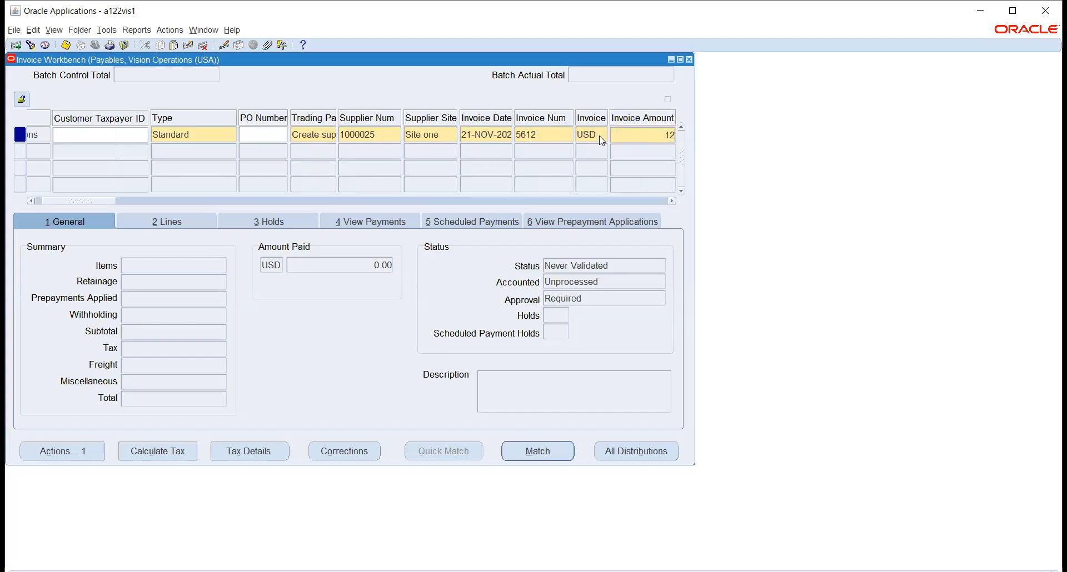
pyautogui.write('12,000')
pyautogui.press('Tab')
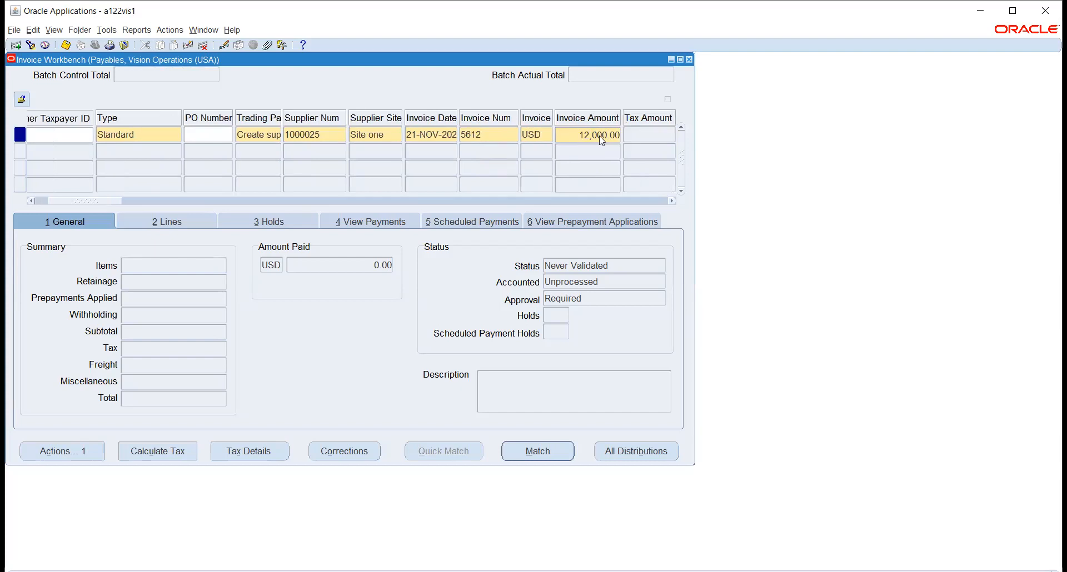
pyautogui.press('Tab')
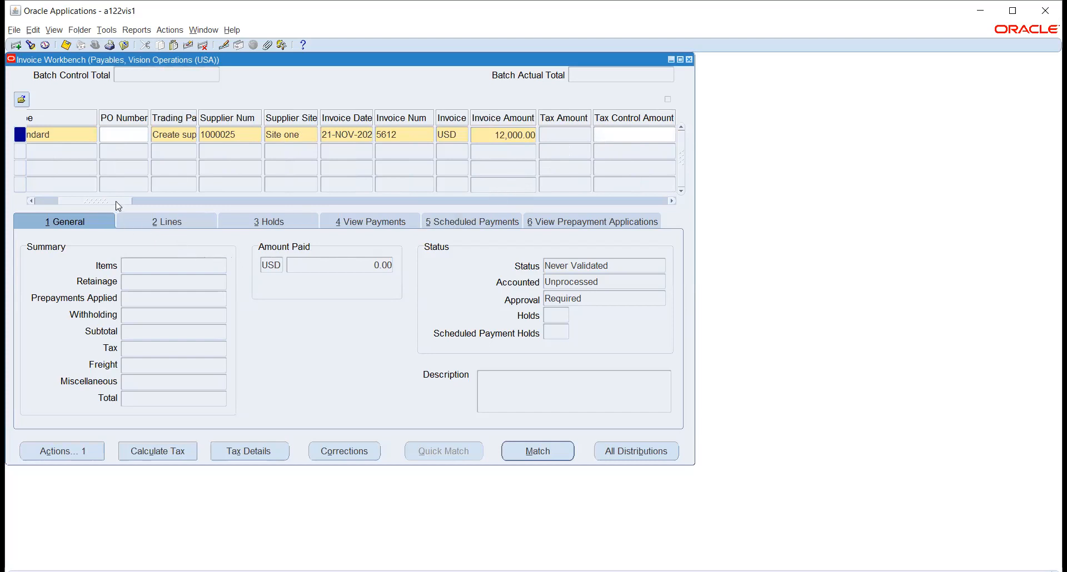
# Step: Add an Item line with an amount of 12,000 to the invoice
pyautogui.moveTo(141, 198); pyautogui.dragTo(240, 227)
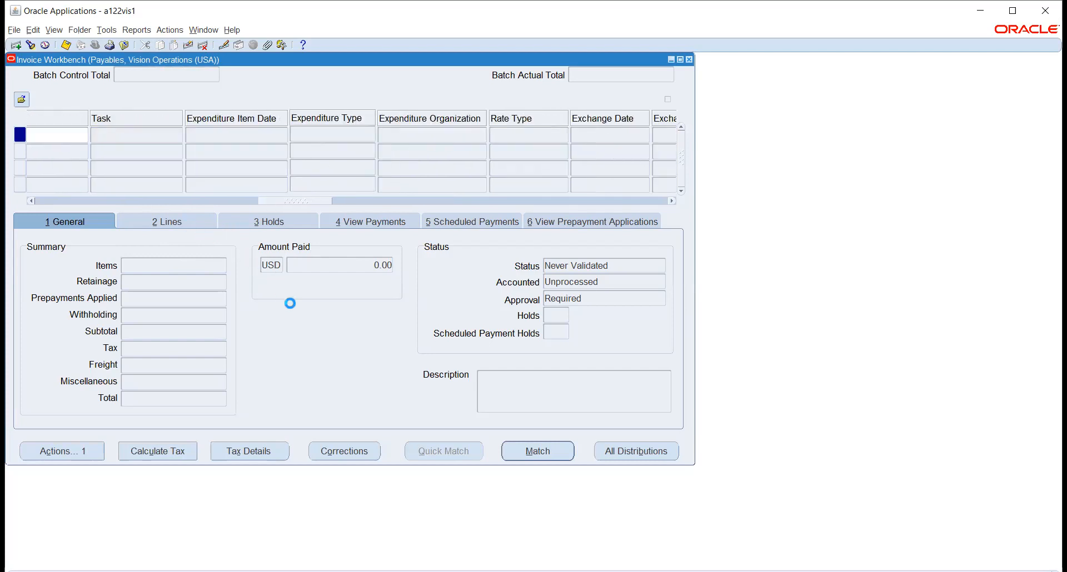
pyautogui.click(145, 302)
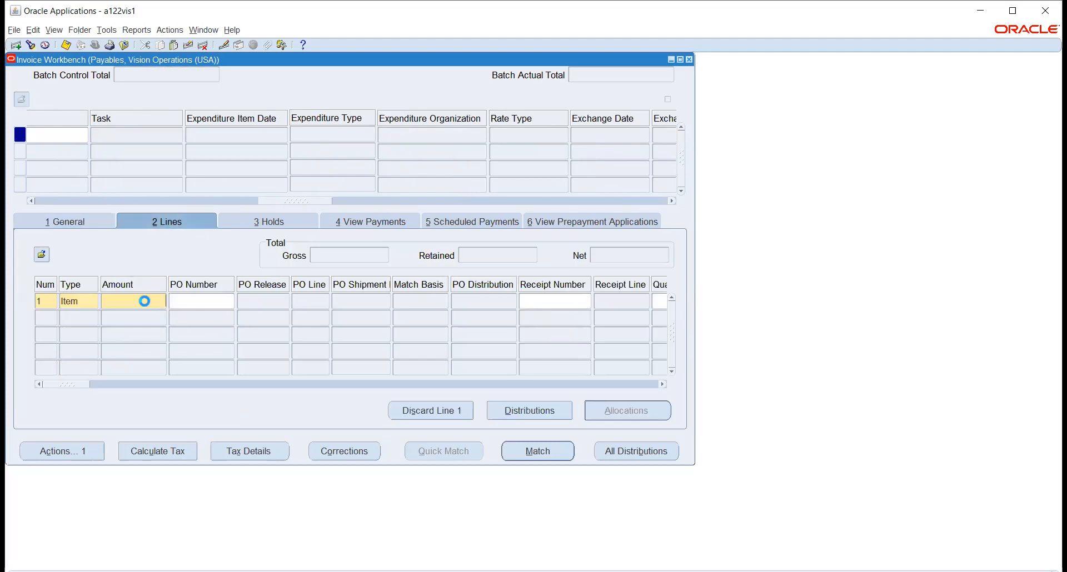
pyautogui.write('12,000')
pyautogui.press('Tab')
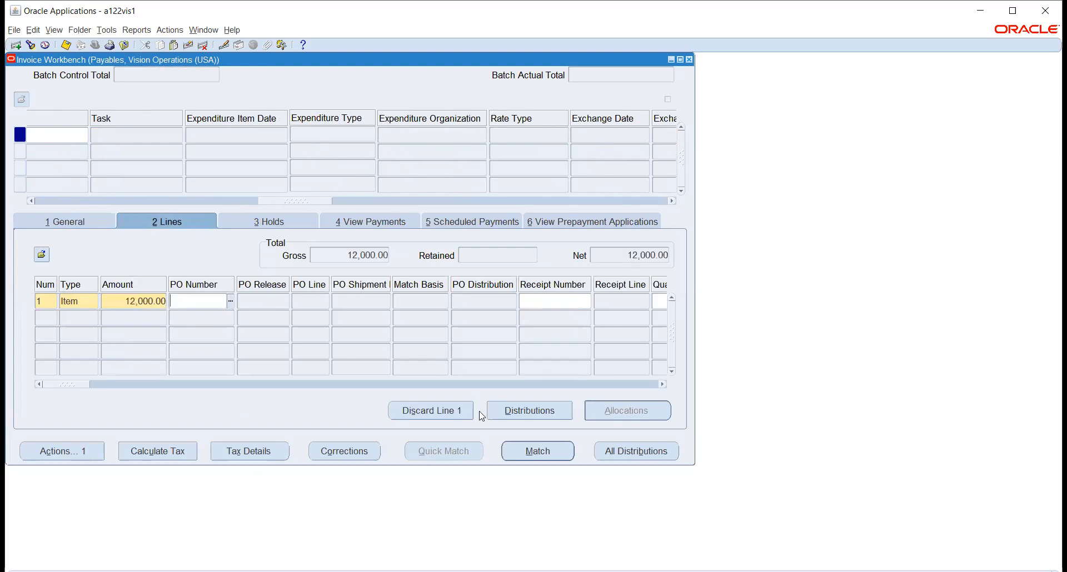
# Step: Distribute 12,000 of the item line to the Accrued Expense account alias, save, and return to the invoice's general summary
pyautogui.click(512, 407)
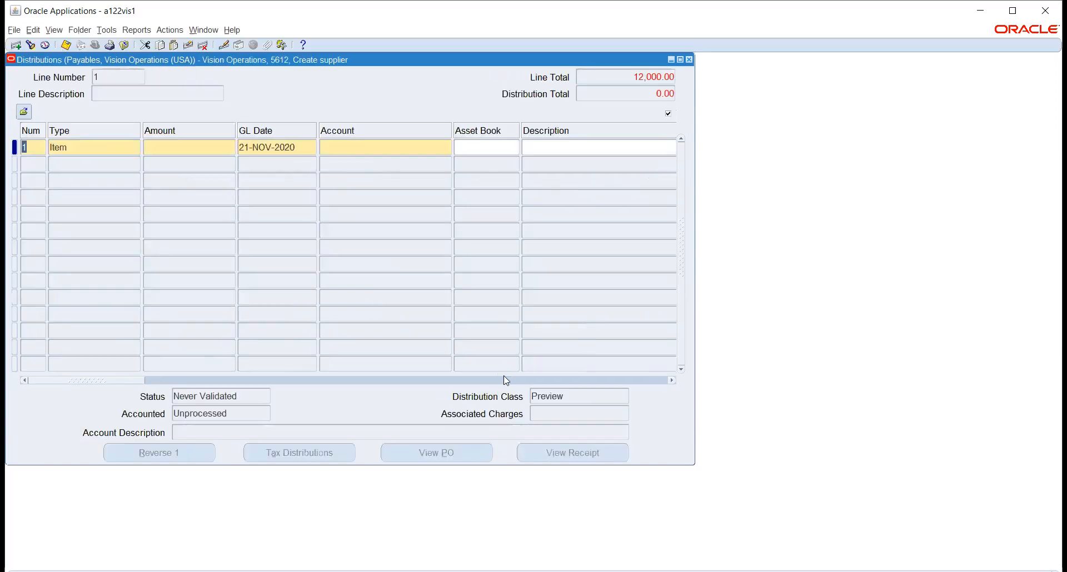
pyautogui.click(208, 148)
pyautogui.write('12,000')
pyautogui.press('Tab')
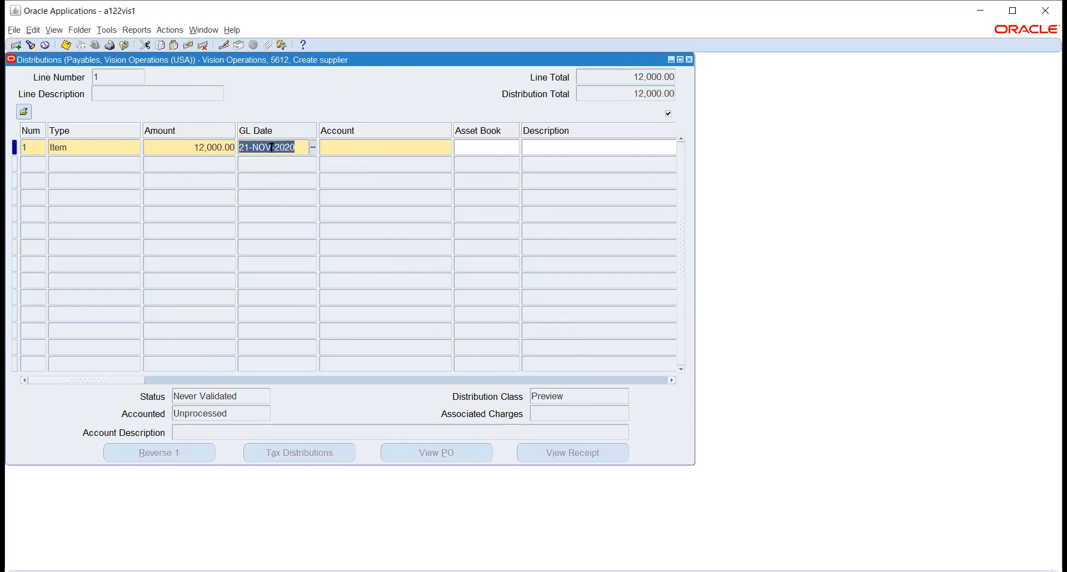
pyautogui.click(406, 143)
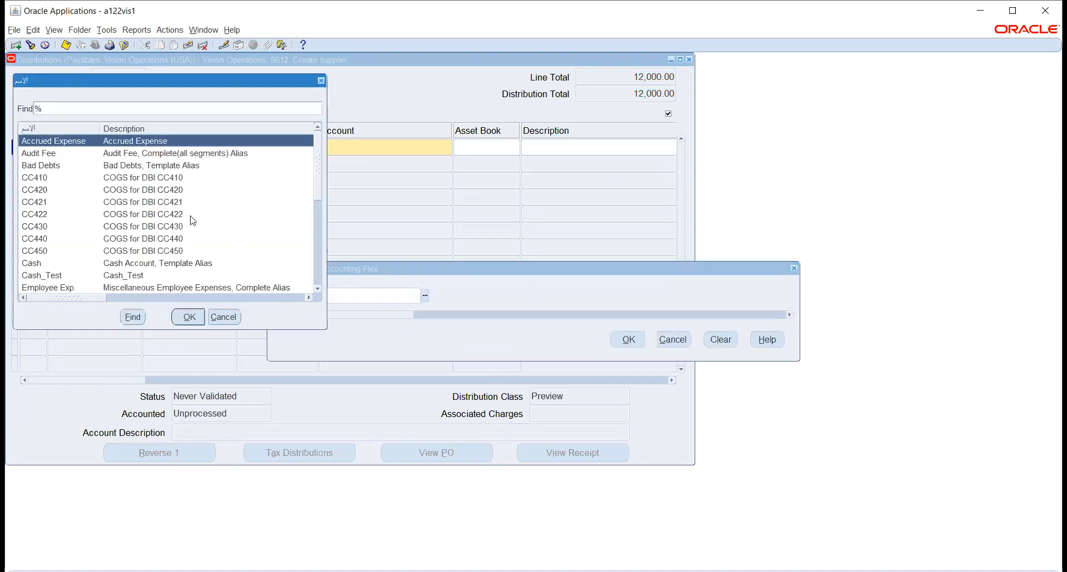
pyautogui.click(194, 323)
pyautogui.click(629, 340)
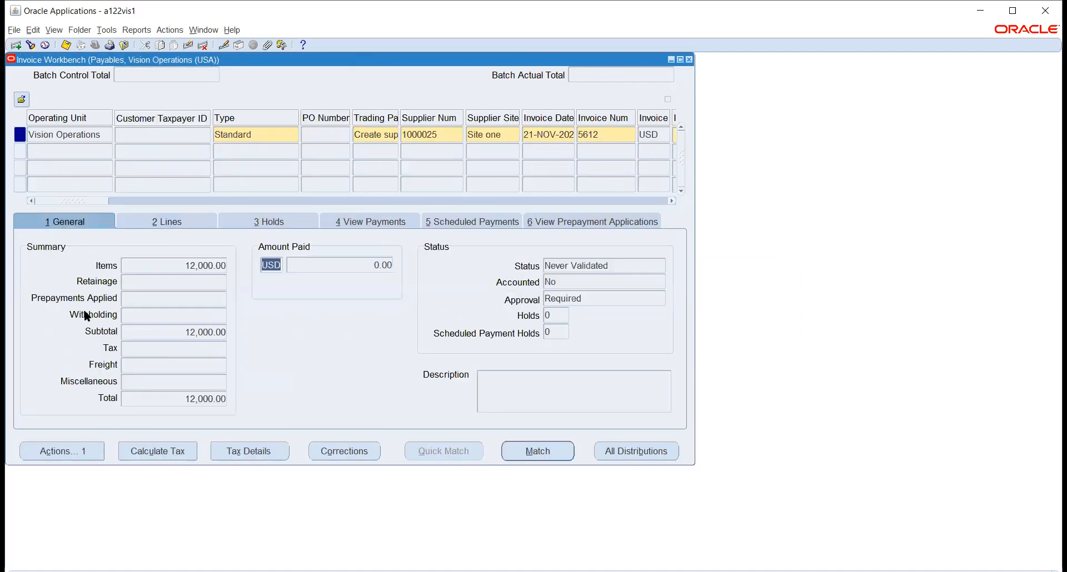
# Step: Force approval of invoice 5612
pyautogui.click(33, 451)
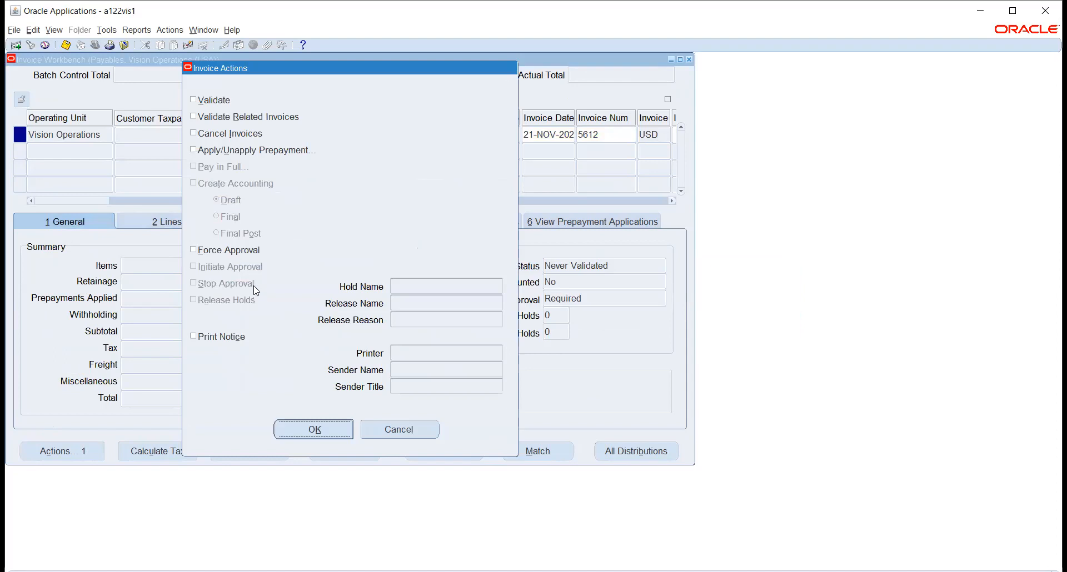
pyautogui.click(211, 250)
pyautogui.click(315, 431)
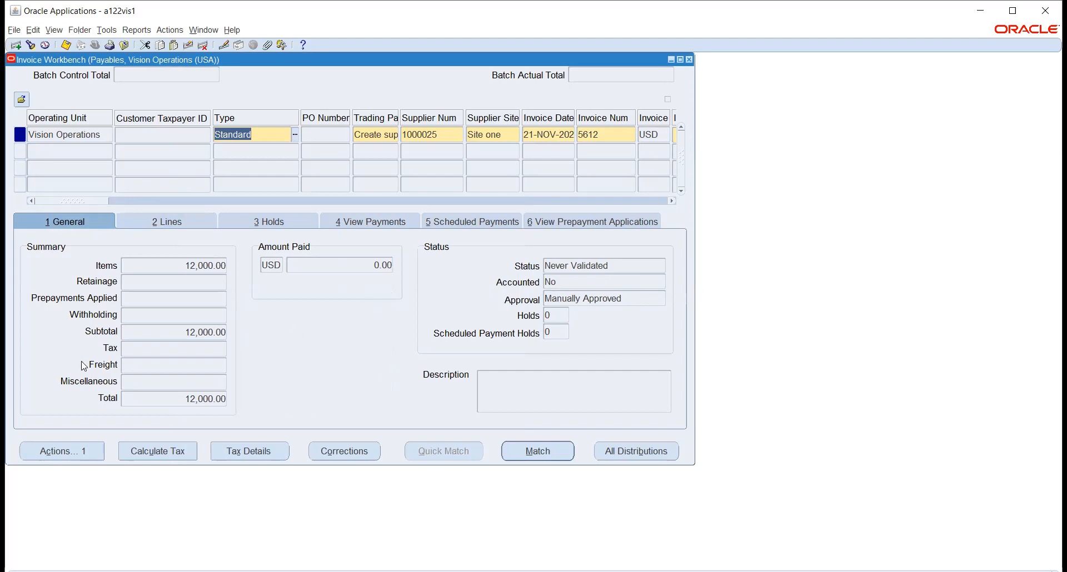
# Step: Run validation on invoice 5612
pyautogui.click(70, 450)
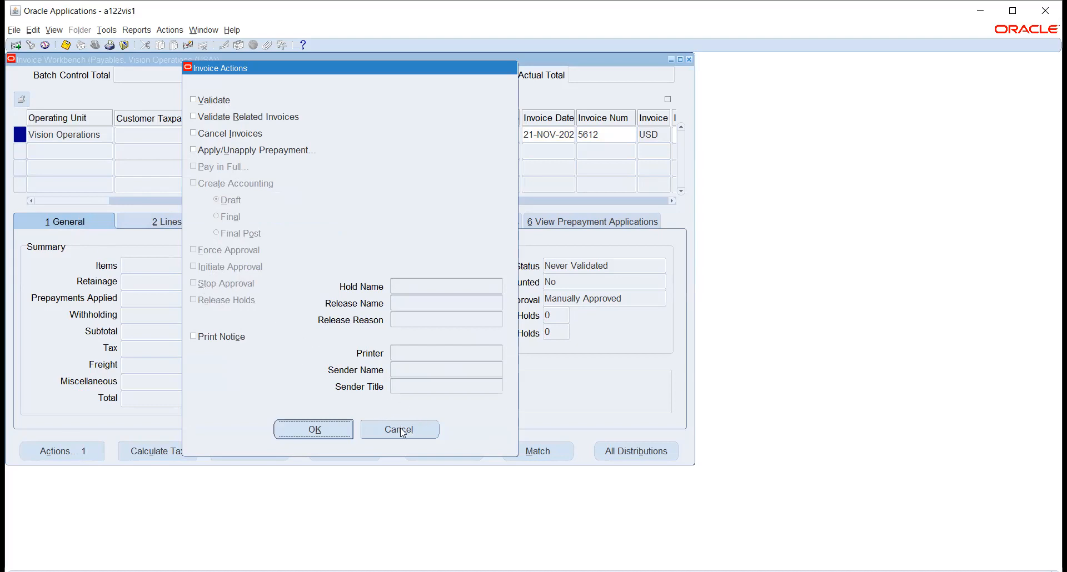
pyautogui.click(214, 101)
pyautogui.click(298, 433)
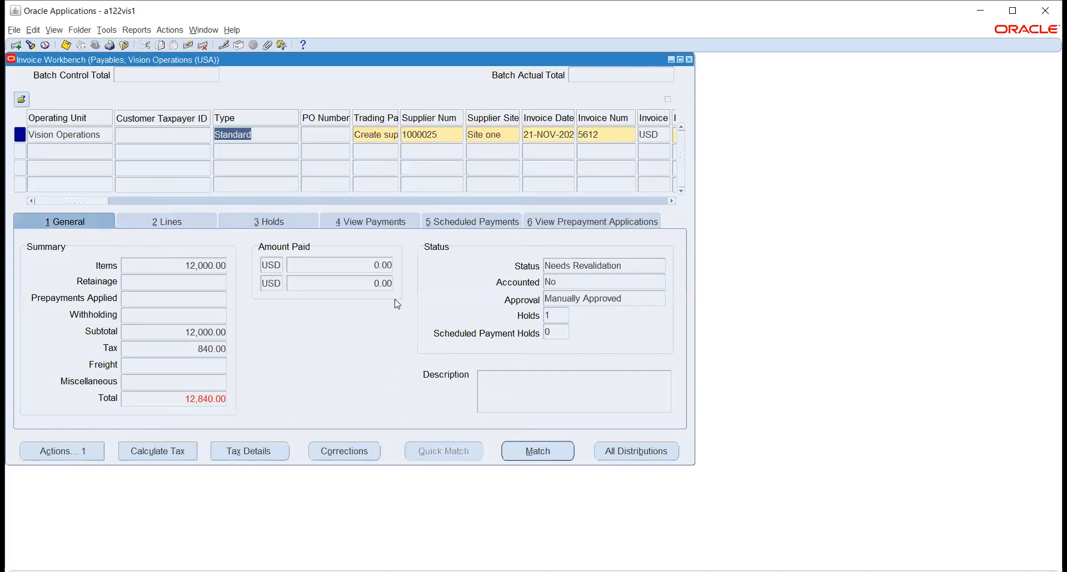
# Step: Set the invoice amount in the header to 12,840, copied from the invoice's total including tax
pyautogui.click(179, 400)
pyautogui.hotkey('ctrl', 'c')
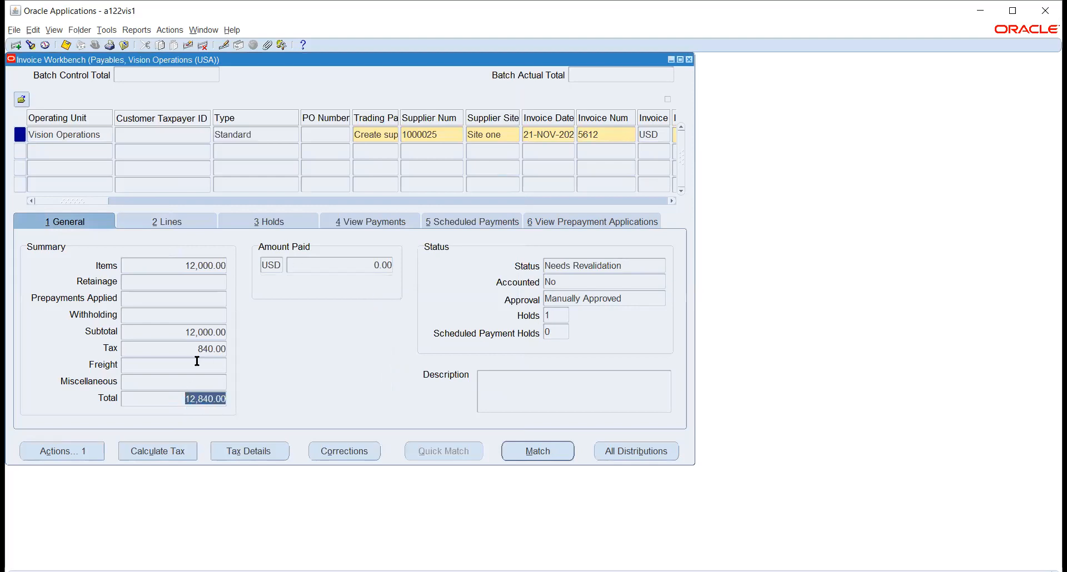
pyautogui.moveTo(68, 201); pyautogui.dragTo(114, 201)
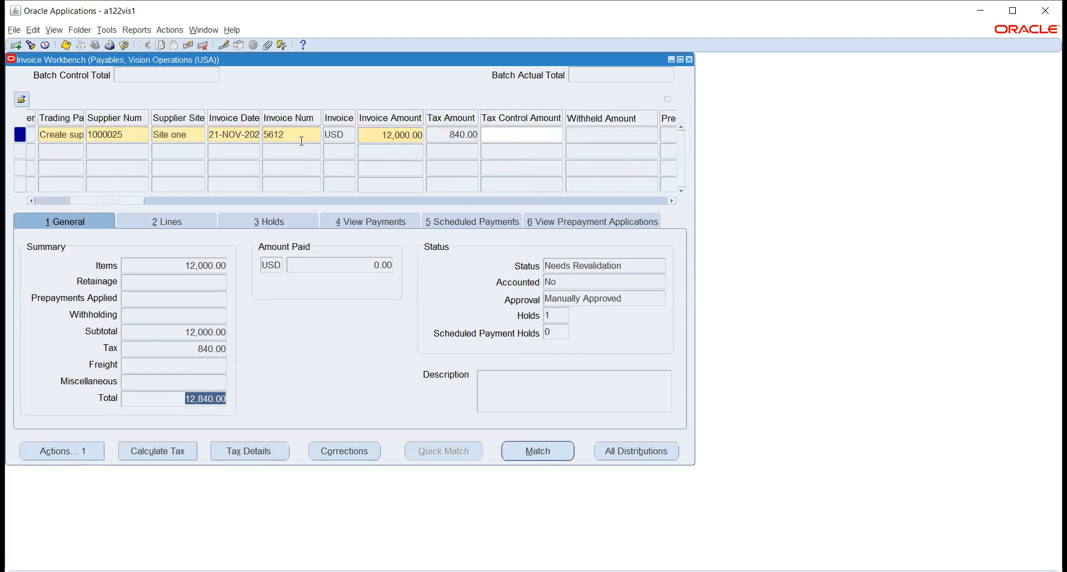
pyautogui.click(370, 133)
pyautogui.moveTo(372, 136); pyautogui.dragTo(431, 137)
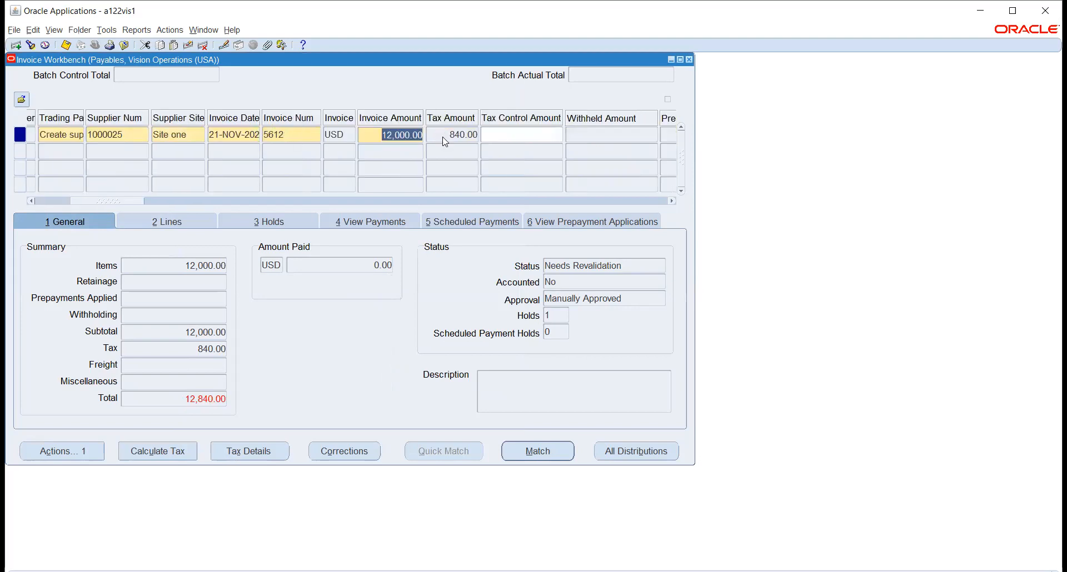
pyautogui.hotkey('ctrl', 'v')
# Step: Validate invoice 5612 again with its updated amount
pyautogui.click(87, 450)
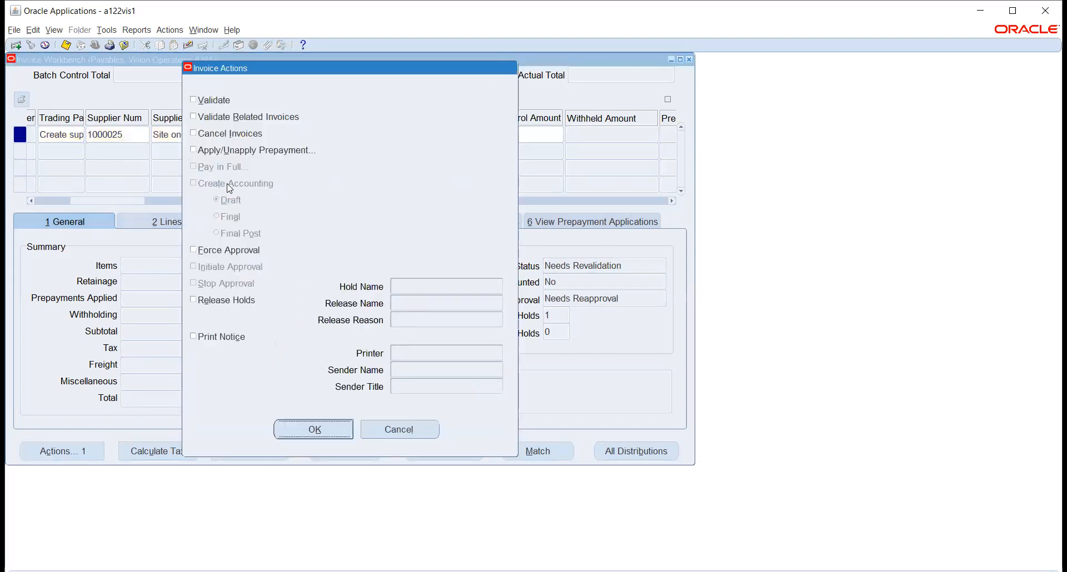
pyautogui.click(215, 101)
pyautogui.click(315, 430)
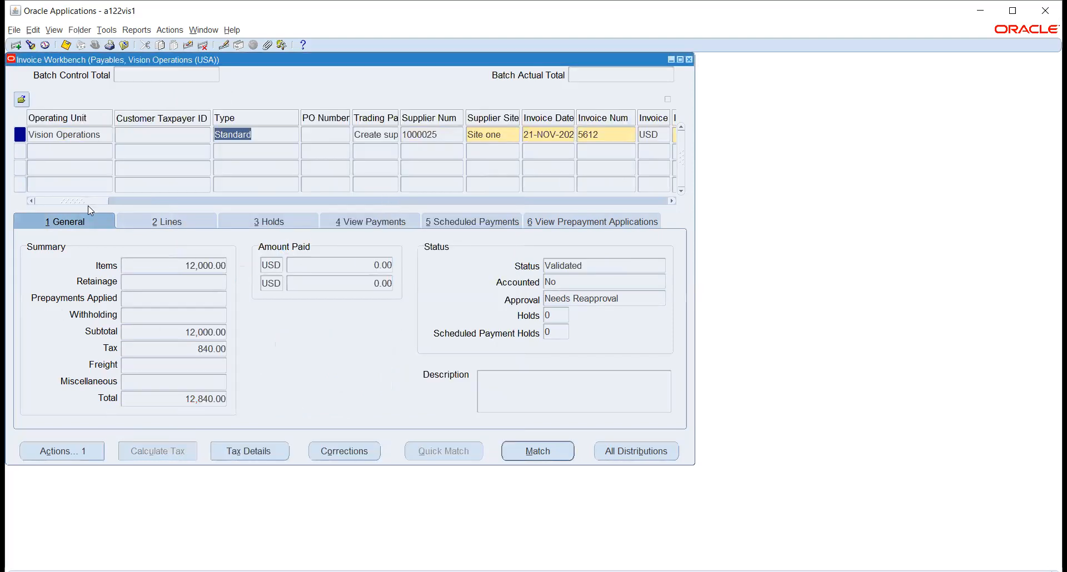
# Step: Start a Standard invoice below invoice 5612 for supplier number 1000025, Site one, dated 21-NOV-2020
pyautogui.click(68, 151)
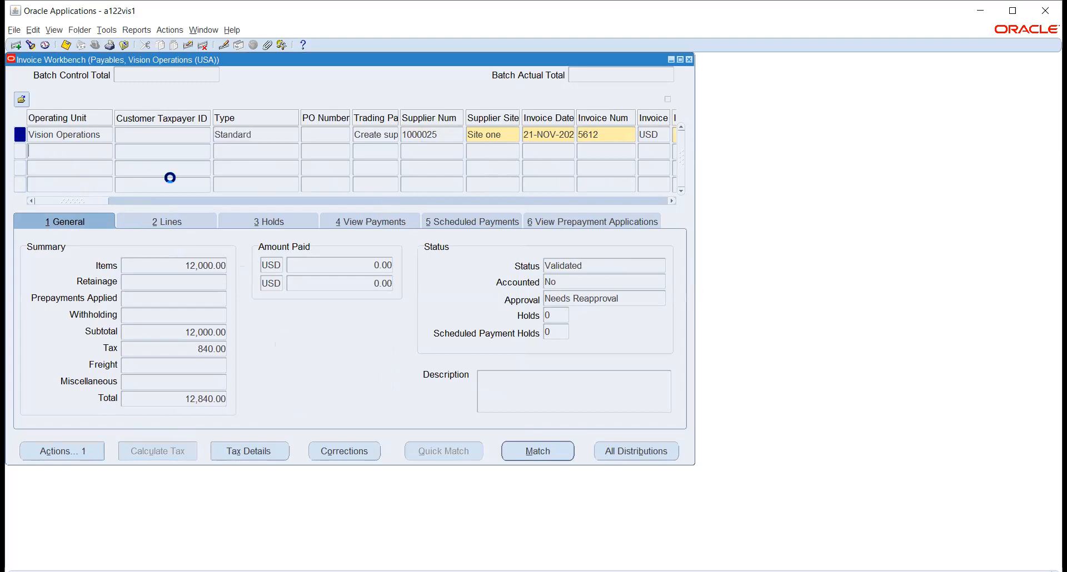
pyautogui.click(379, 153)
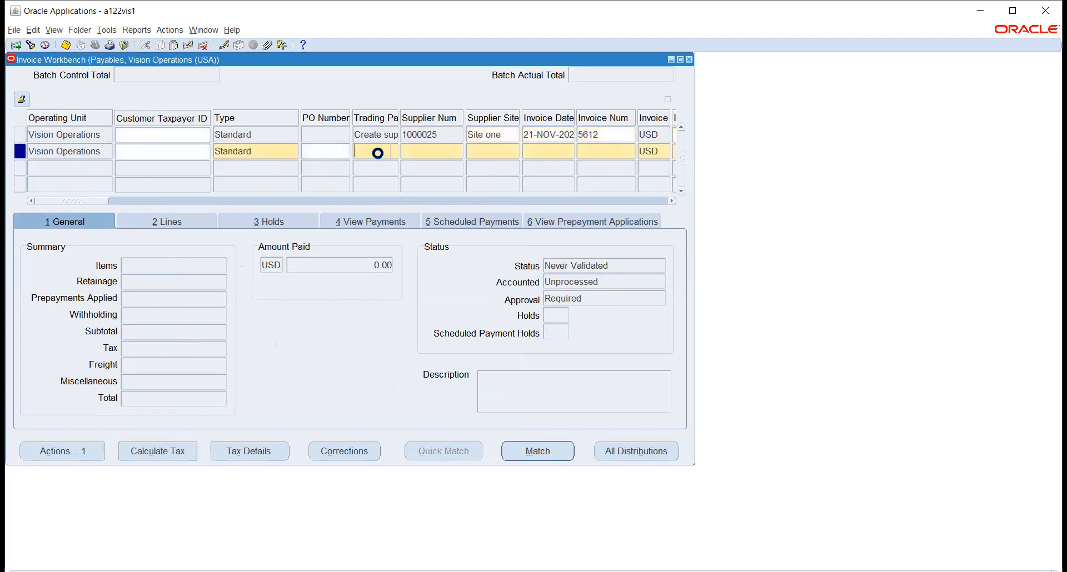
pyautogui.write('crea')
pyautogui.press('Tab')
pyautogui.press('Tab')
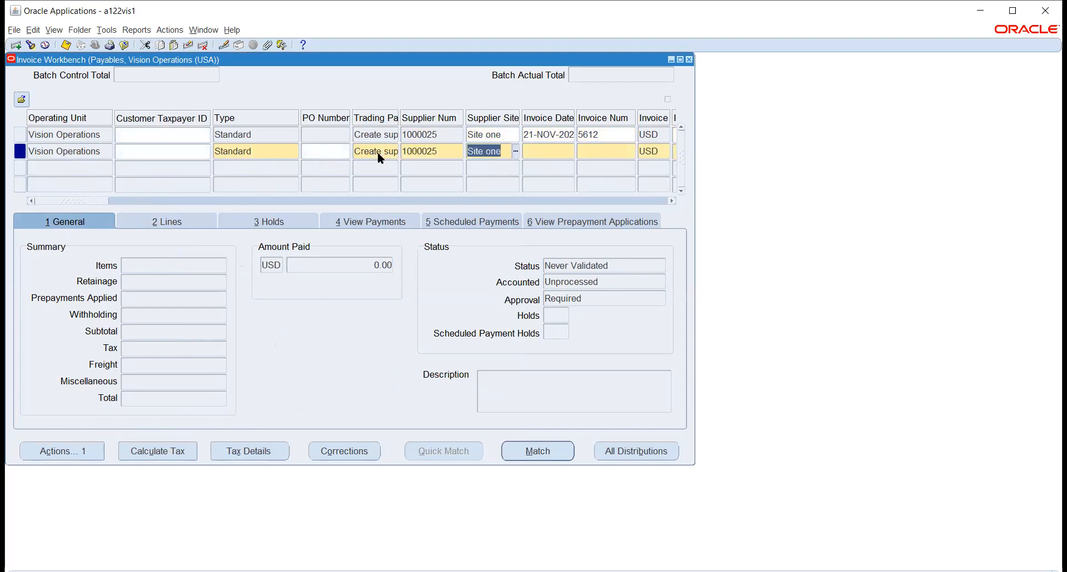
pyautogui.press('Tab')
pyautogui.click(582, 156)
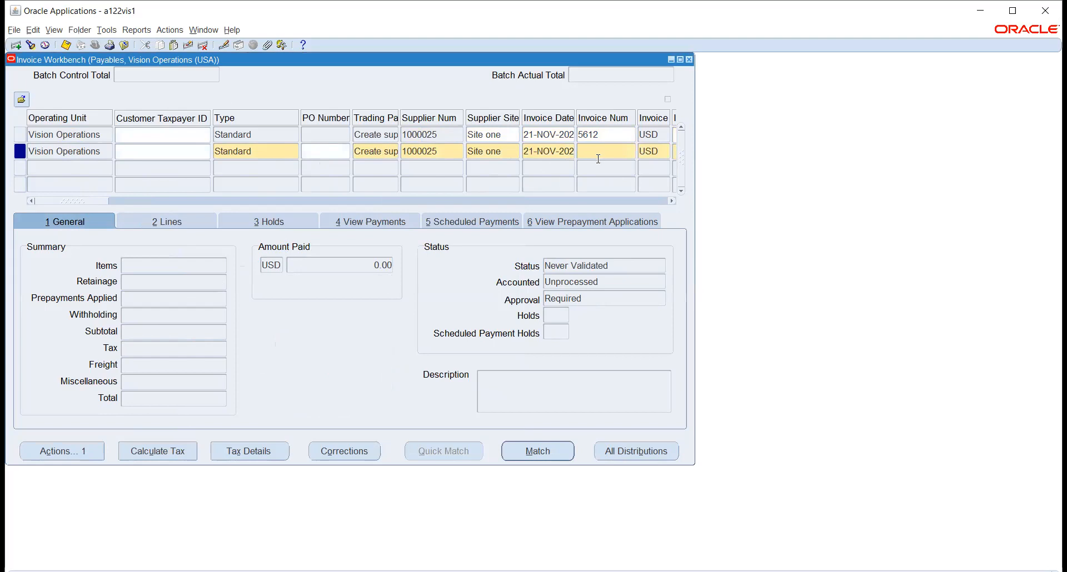
# Step: Give the new invoice the number 4512 and an amount of 15,000 USD
pyautogui.write('4512')
pyautogui.press('Tab')
pyautogui.press('Tab')
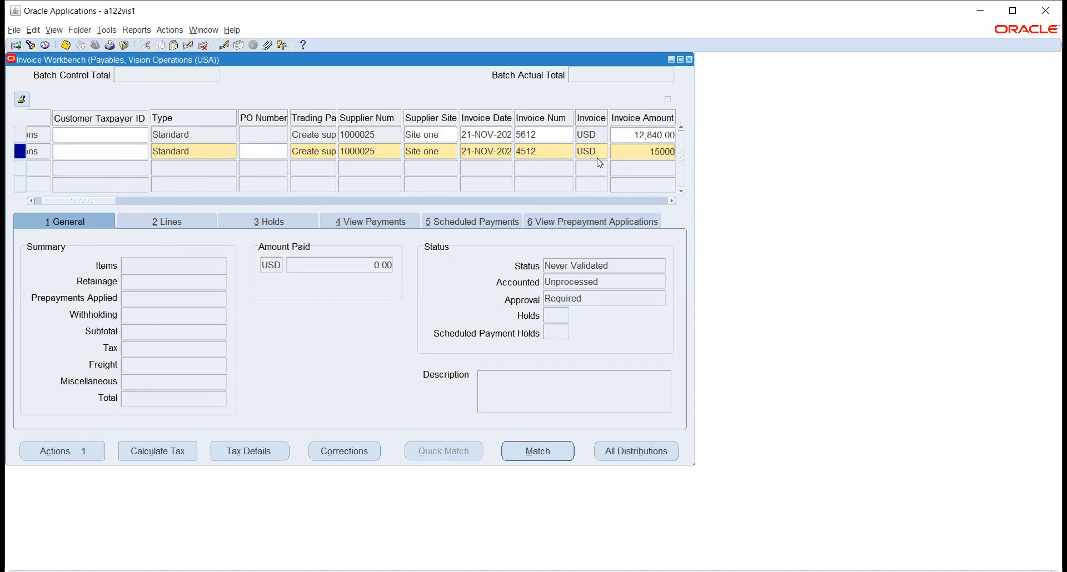
pyautogui.press('Tab')
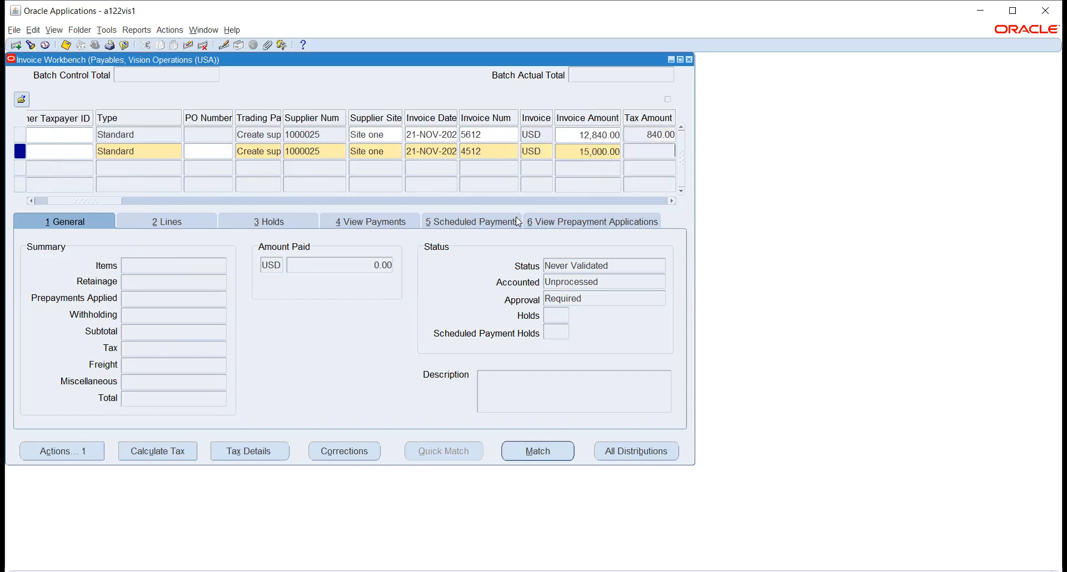
pyautogui.press('Tab')
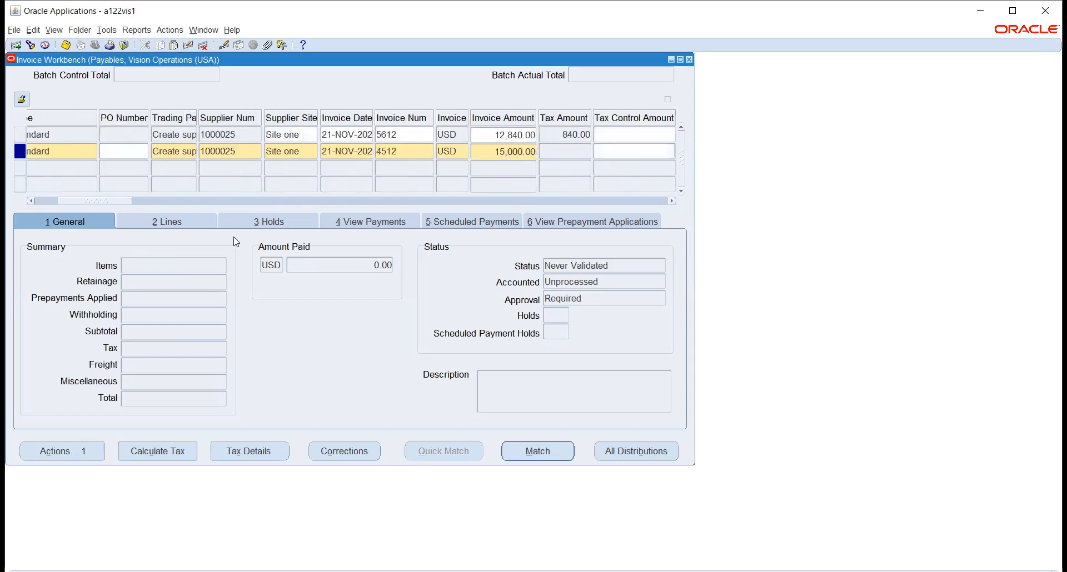
# Step: Assign the A&M Suppliers distribution set to invoice 4512 in its header
pyautogui.moveTo(108, 202); pyautogui.dragTo(528, 122)
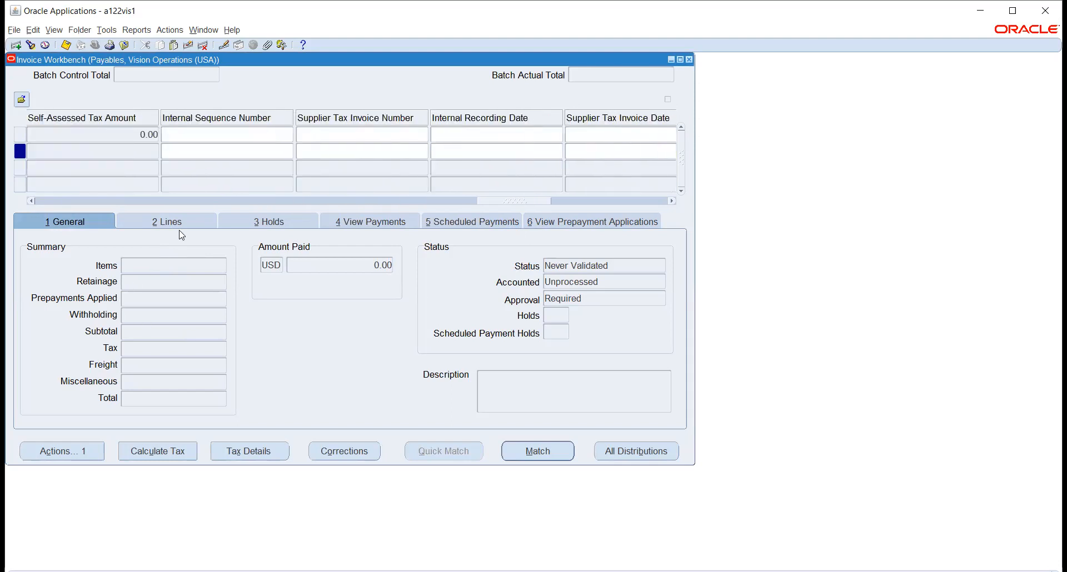
pyautogui.moveTo(514, 201); pyautogui.dragTo(211, 228)
pyautogui.click(363, 149)
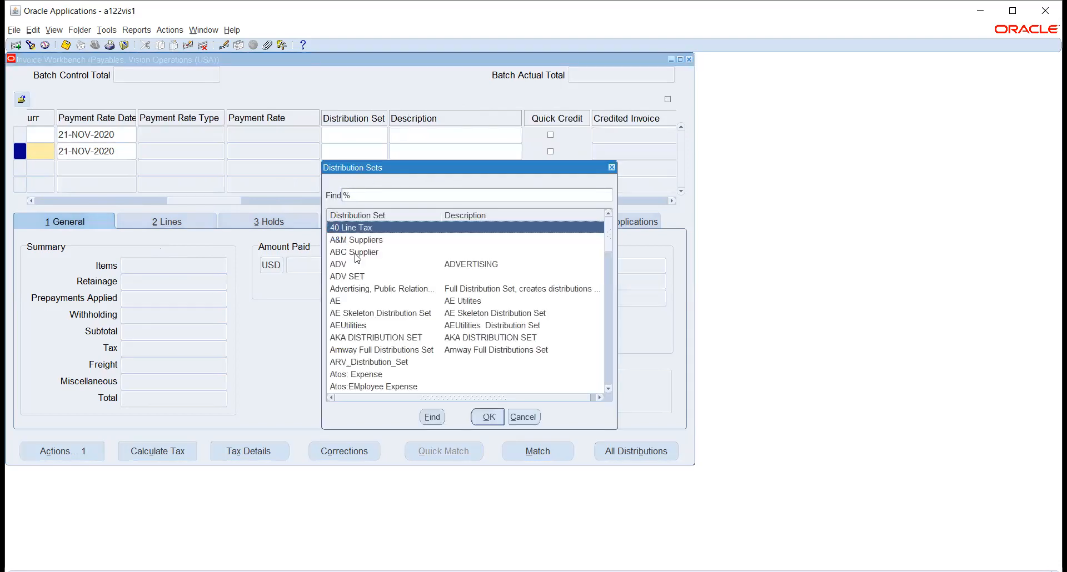
pyautogui.click(357, 251)
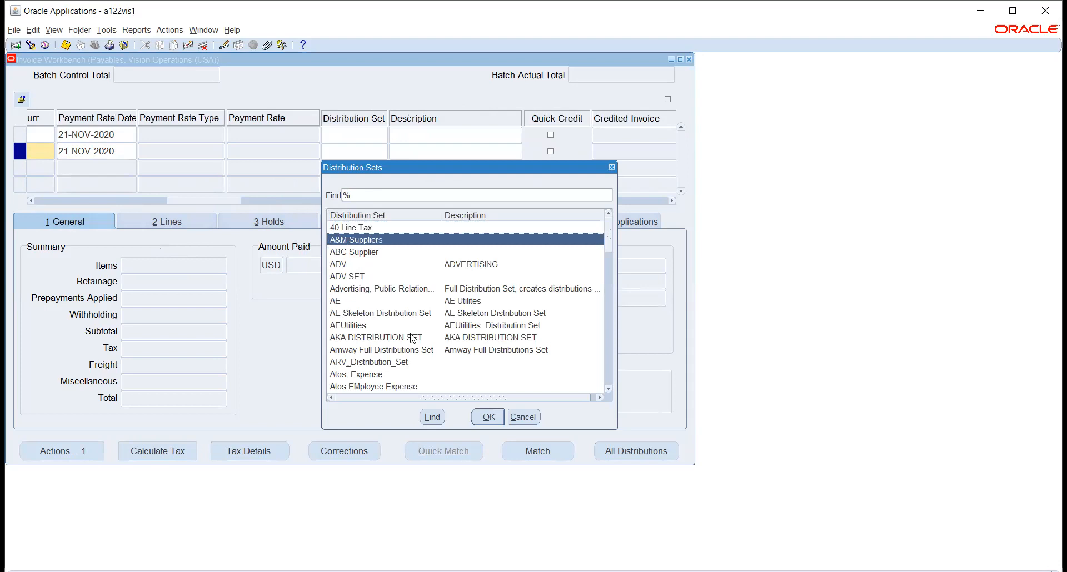
pyautogui.click(487, 416)
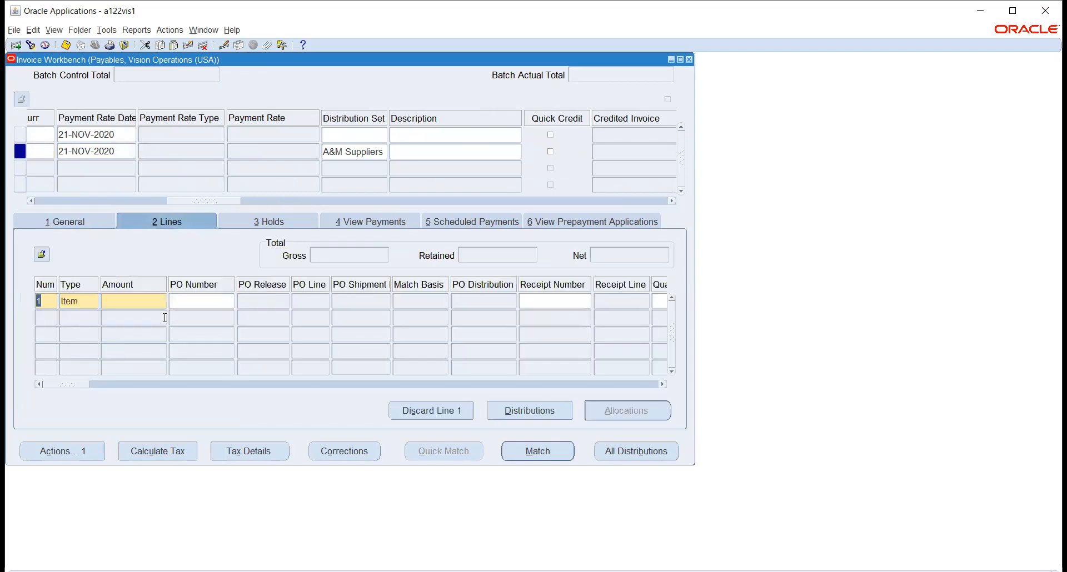
# Step: Enter 15,000 as the amount of the first item line of invoice 4512
pyautogui.click(139, 301)
pyautogui.write('15,000')
pyautogui.press('Tab')
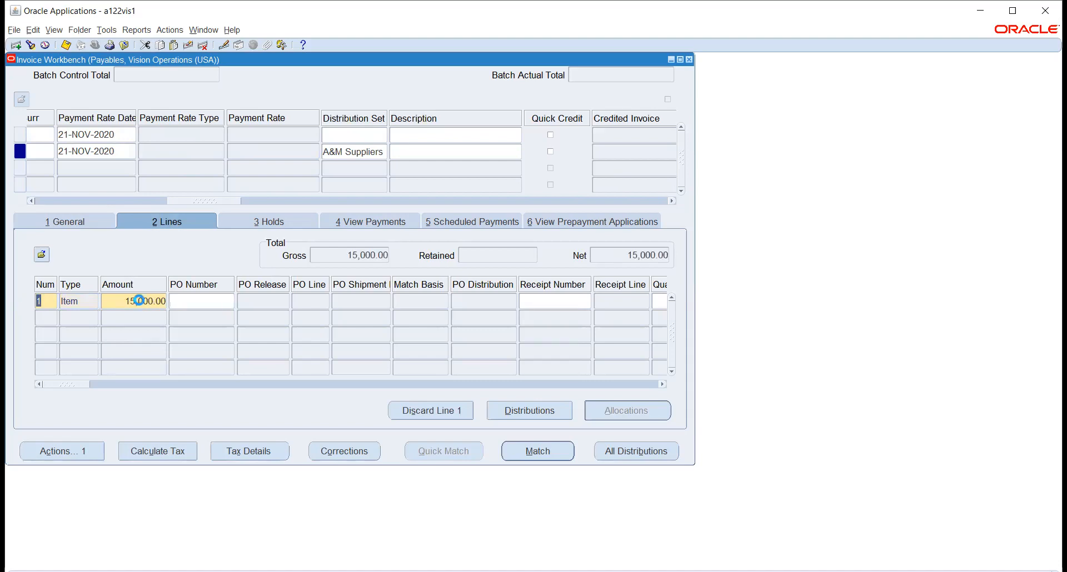
# Step: Return to the general summary of invoice 4512 and run its validation
pyautogui.click(77, 224)
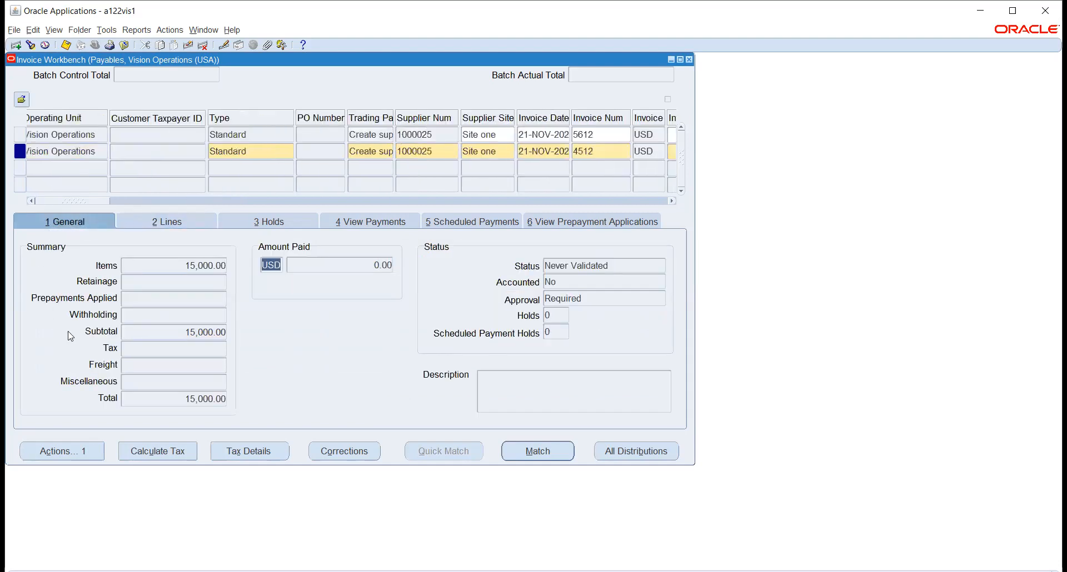
pyautogui.click(78, 451)
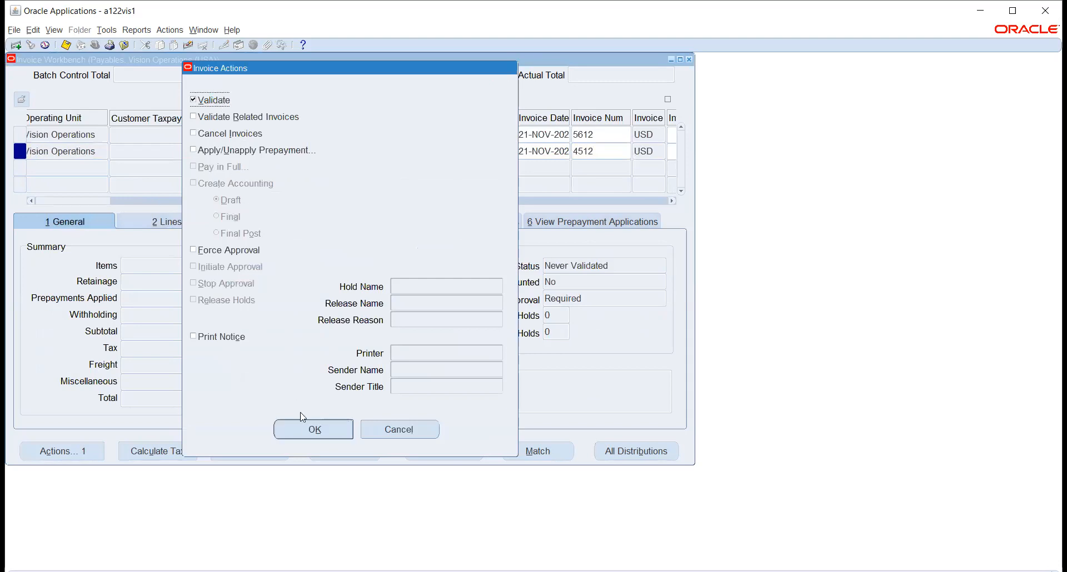
pyautogui.click(302, 427)
# Step: Set the header amount of invoice 4512 to 16,050, copied from its total including tax
pyautogui.click(175, 399)
pyautogui.hotkey('ctrl', 'c')
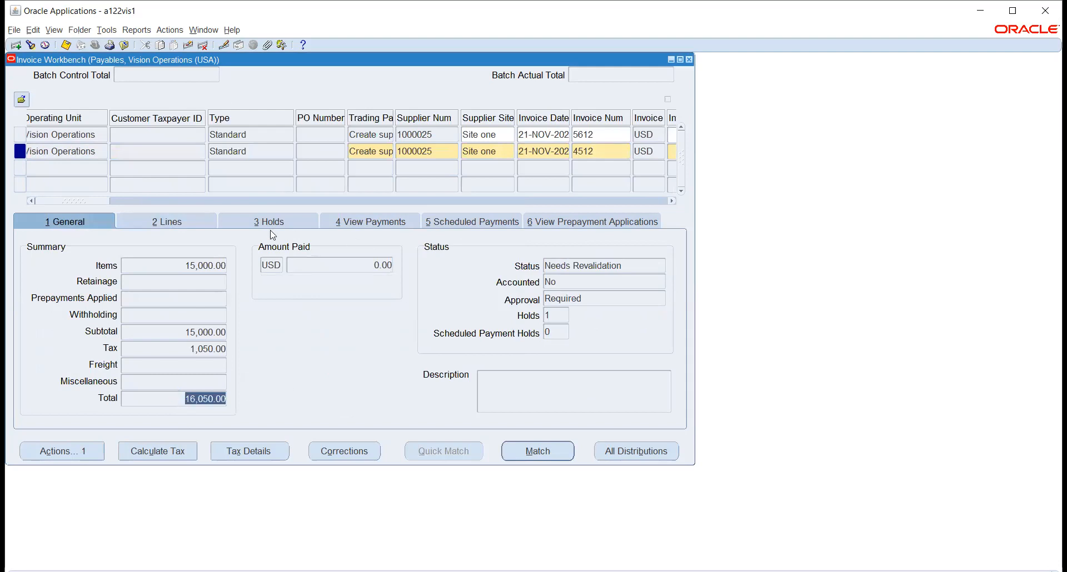
pyautogui.moveTo(92, 199); pyautogui.dragTo(154, 200)
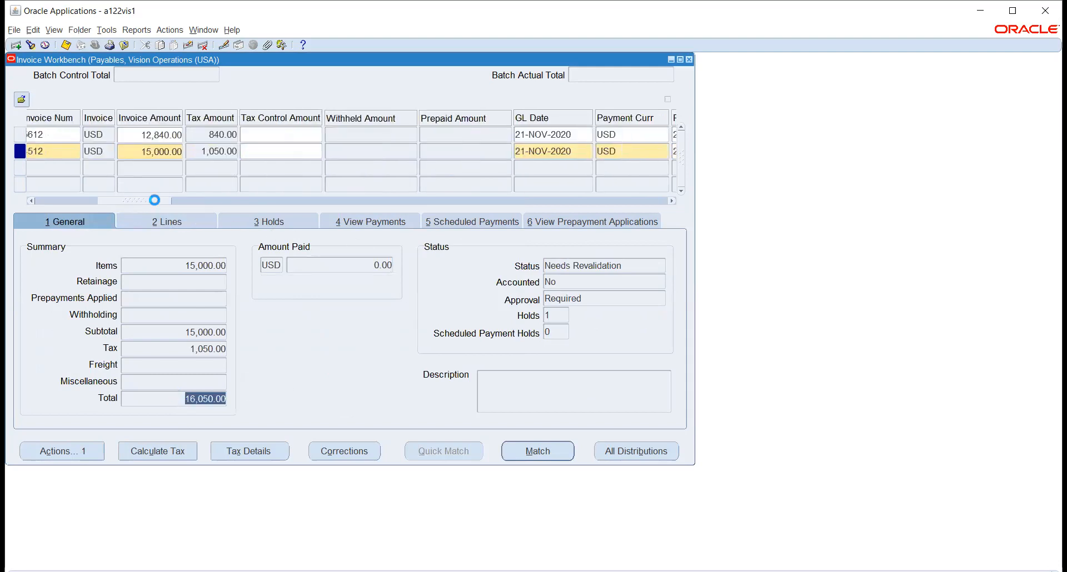
pyautogui.click(133, 151)
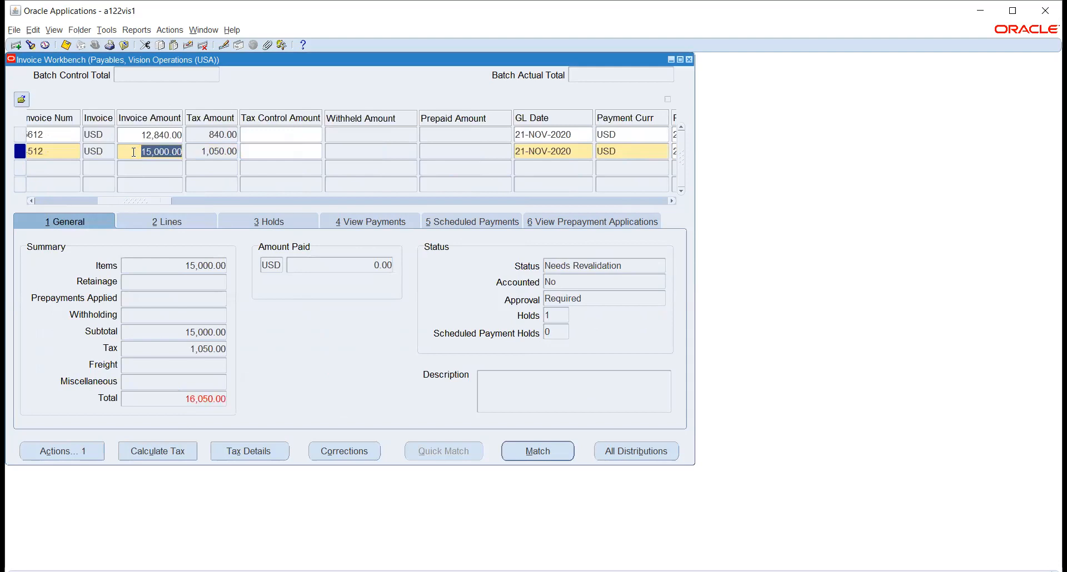
pyautogui.hotkey('ctrl', 'v')
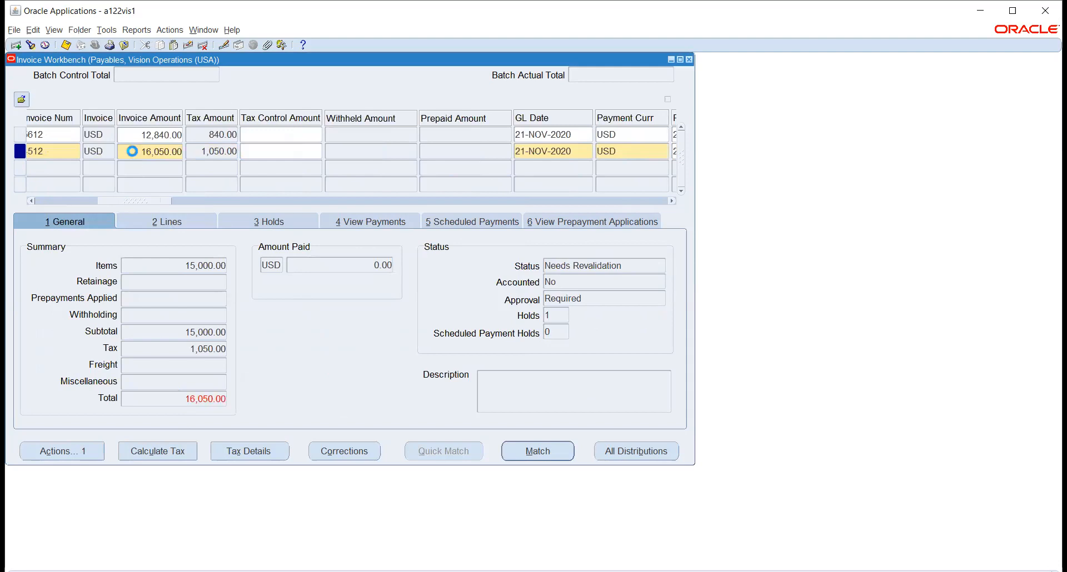
pyautogui.press('Tab')
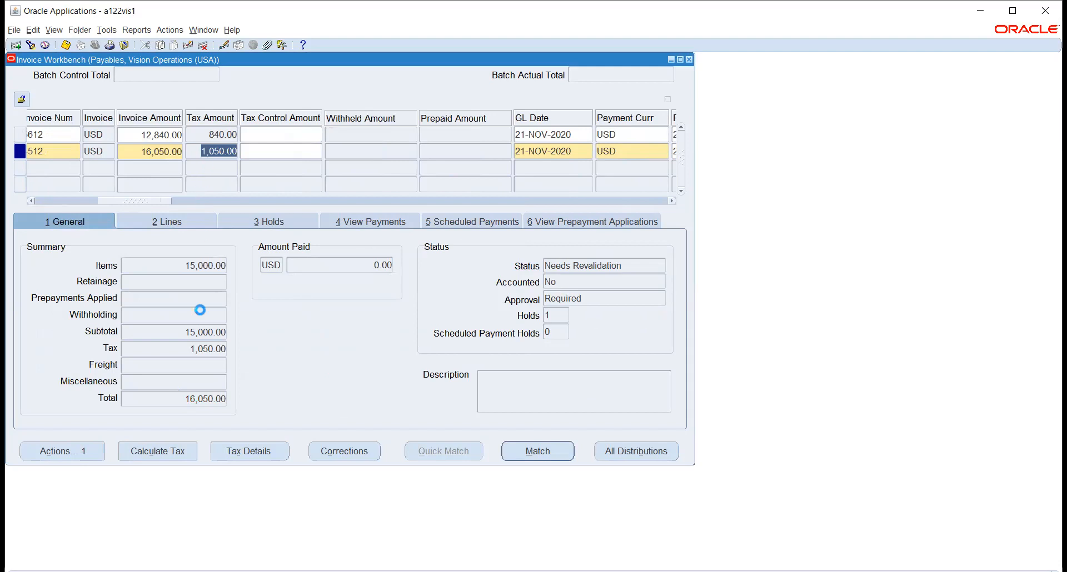
# Step: Validate invoice 4512 again with the tax-inclusive amount
pyautogui.click(70, 450)
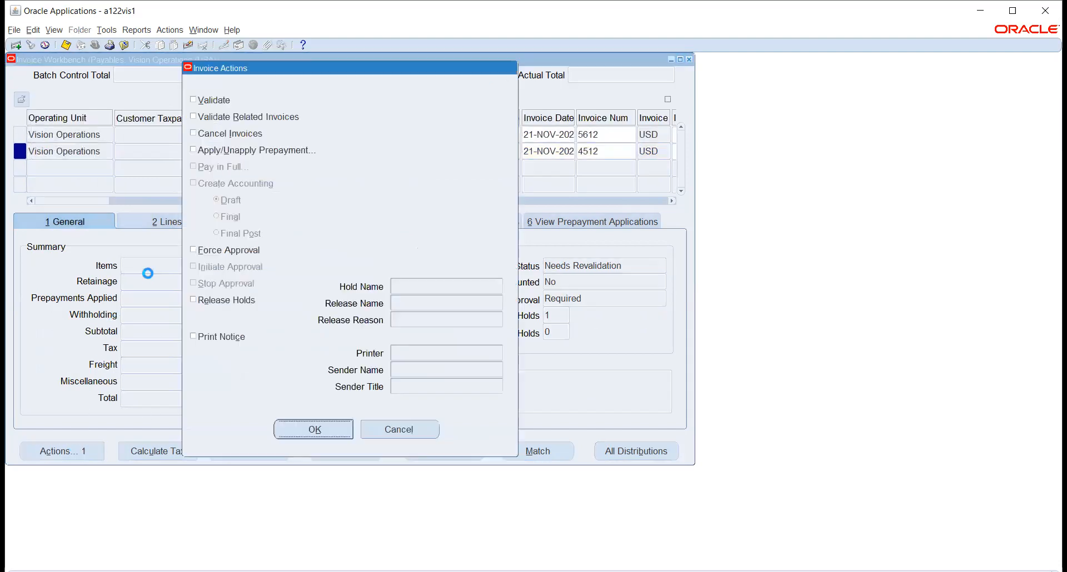
pyautogui.click(214, 100)
pyautogui.click(307, 430)
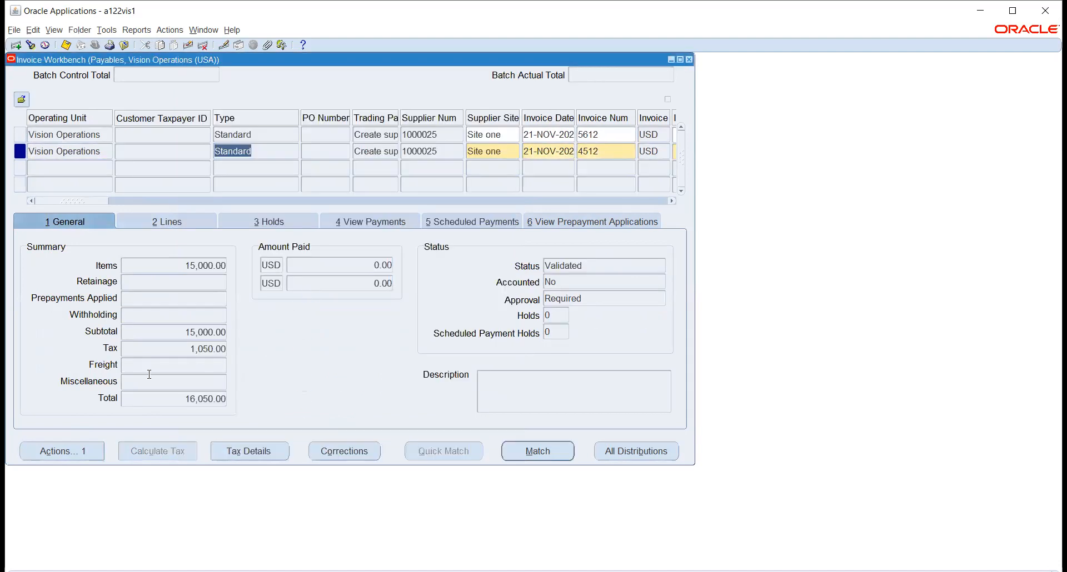
# Step: Initiate approval for invoice 4512 and check its approval status
pyautogui.click(64, 452)
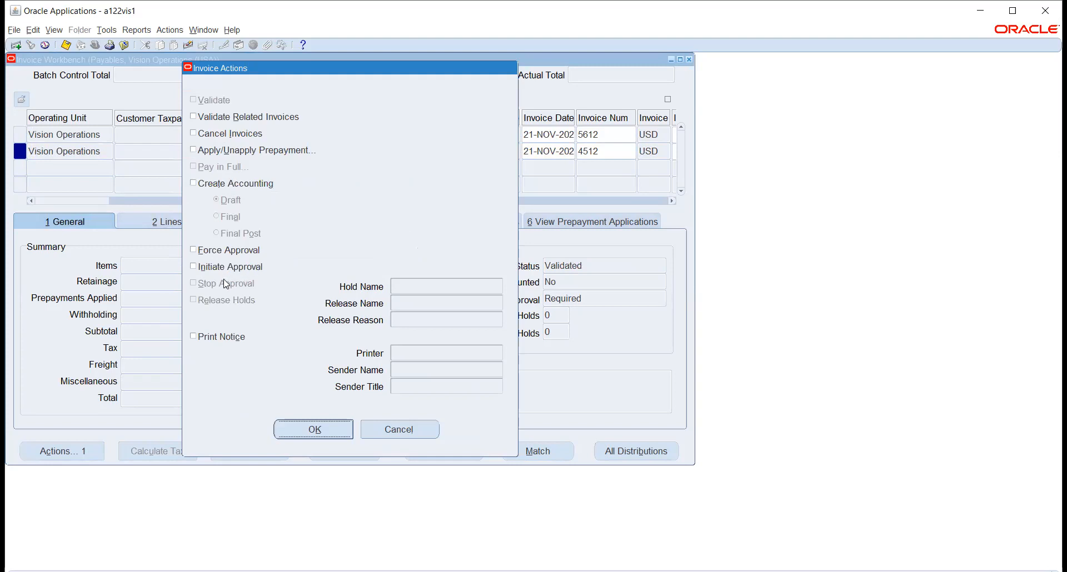
pyautogui.click(204, 270)
pyautogui.click(310, 433)
pyautogui.click(586, 297)
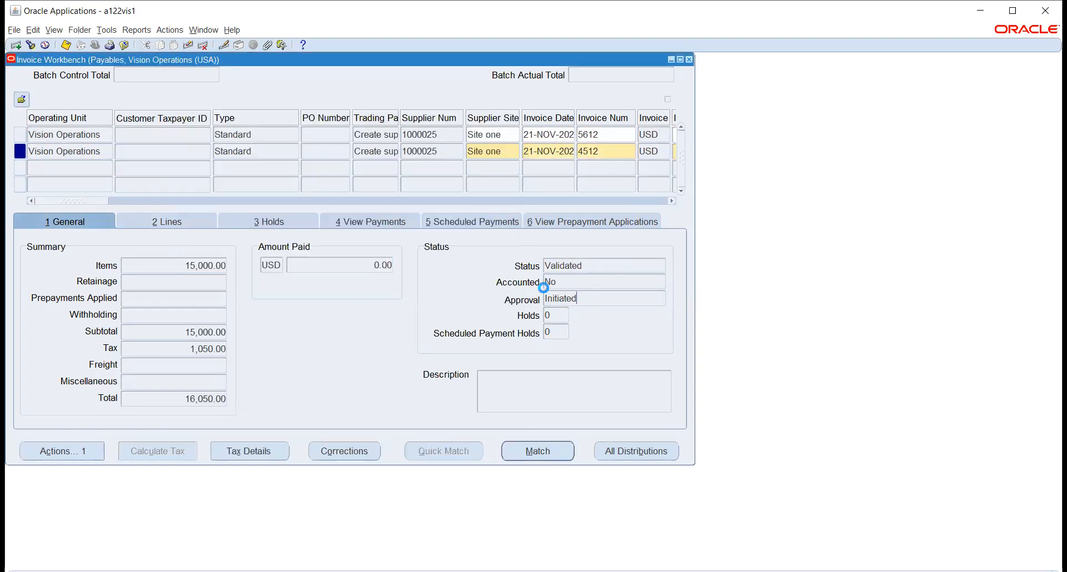
# Step: Try to view the approval history of invoice 4512
pyautogui.click(143, 32)
pyautogui.click(140, 54)
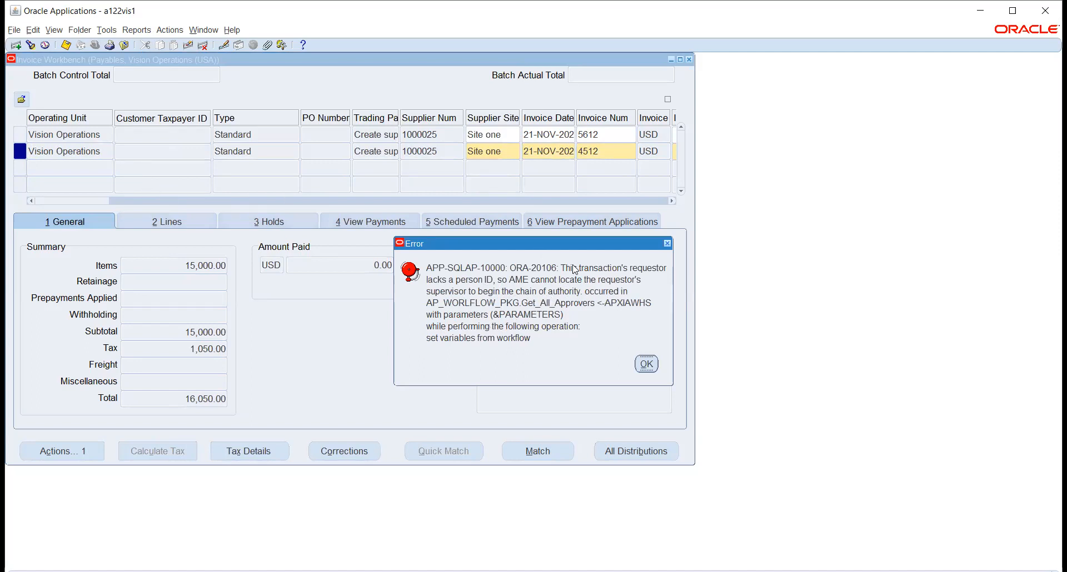
pyautogui.click(645, 365)
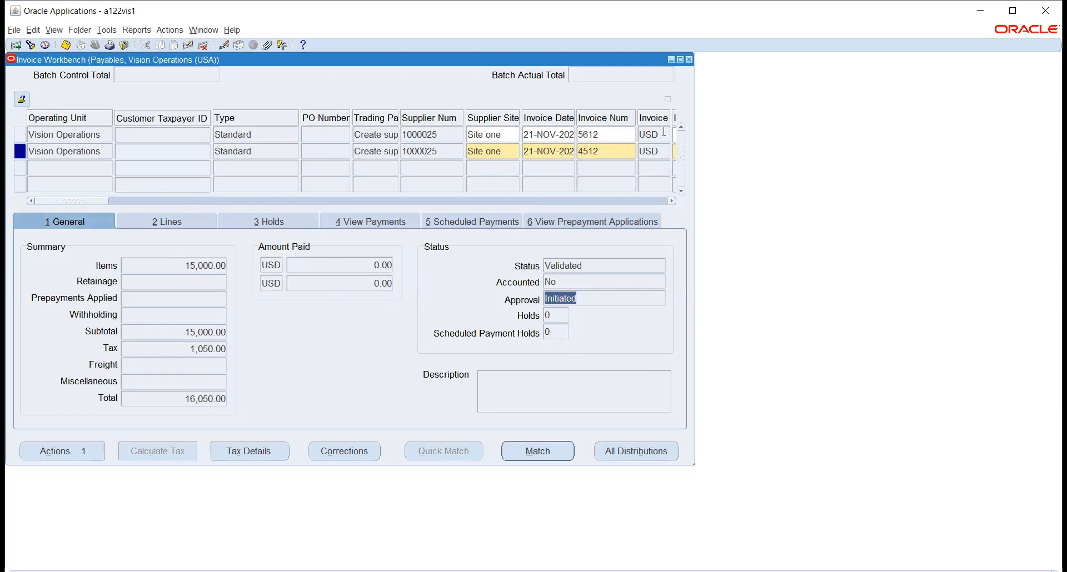
# Step: Try to open the Examine diagnostics for invoice 4512
pyautogui.hotkey('alt', 'h')
pyautogui.moveTo(294, 93)
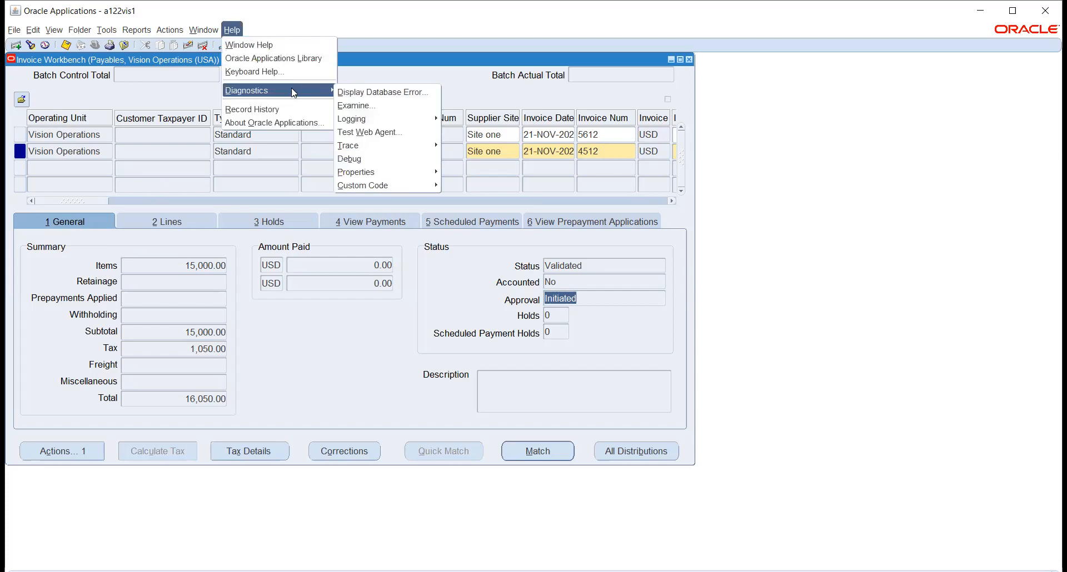
pyautogui.click(370, 105)
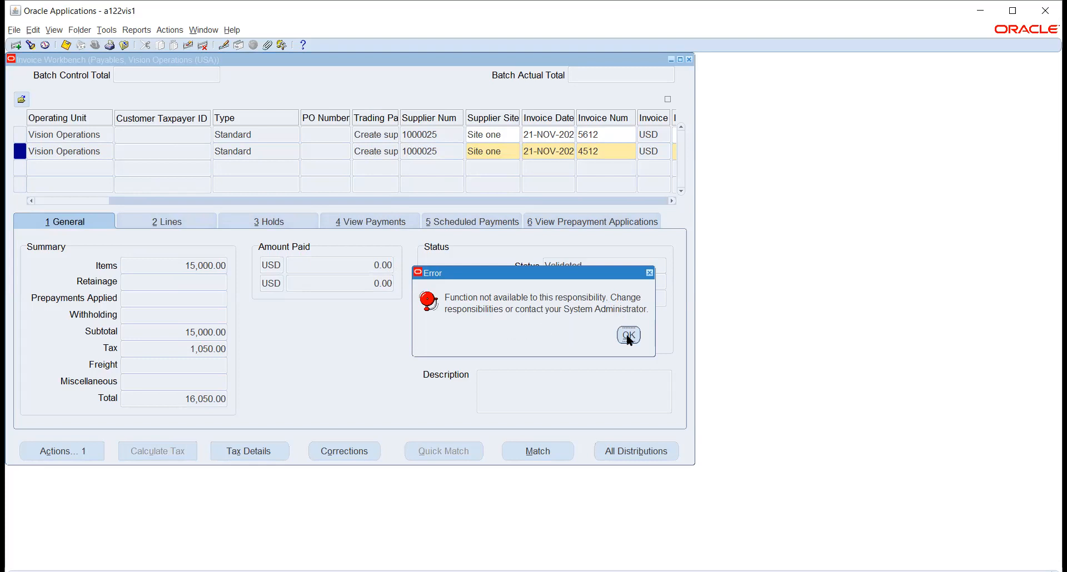
pyautogui.click(627, 335)
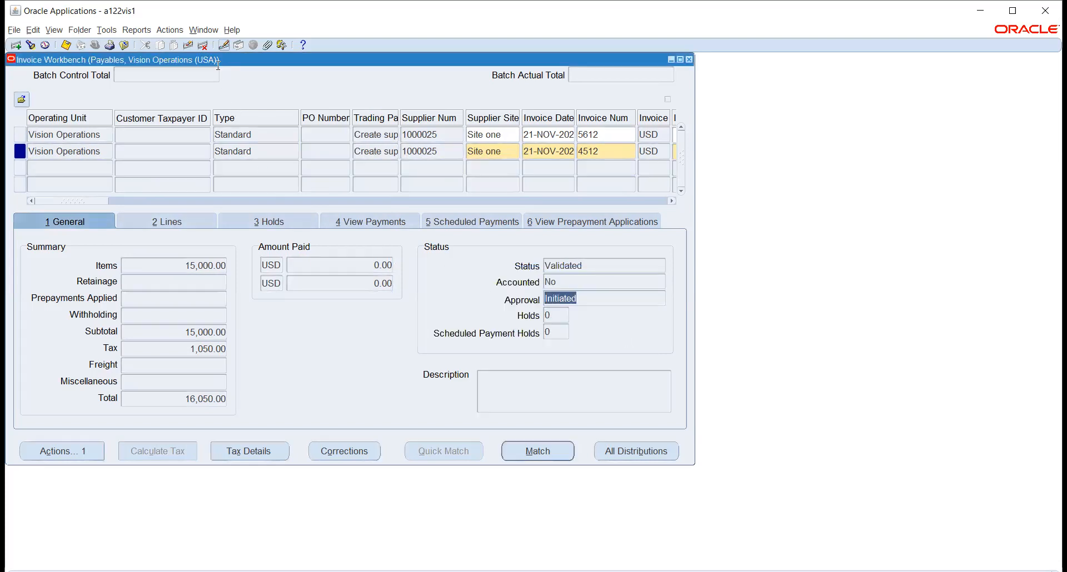
pyautogui.click(231, 29)
pyautogui.moveTo(281, 95)
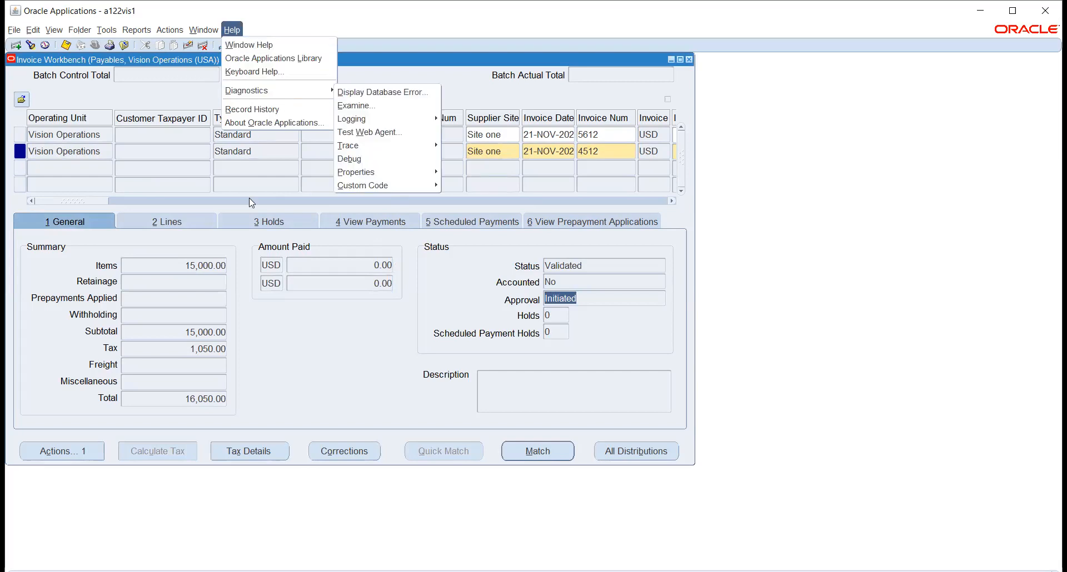
pyautogui.click(258, 151)
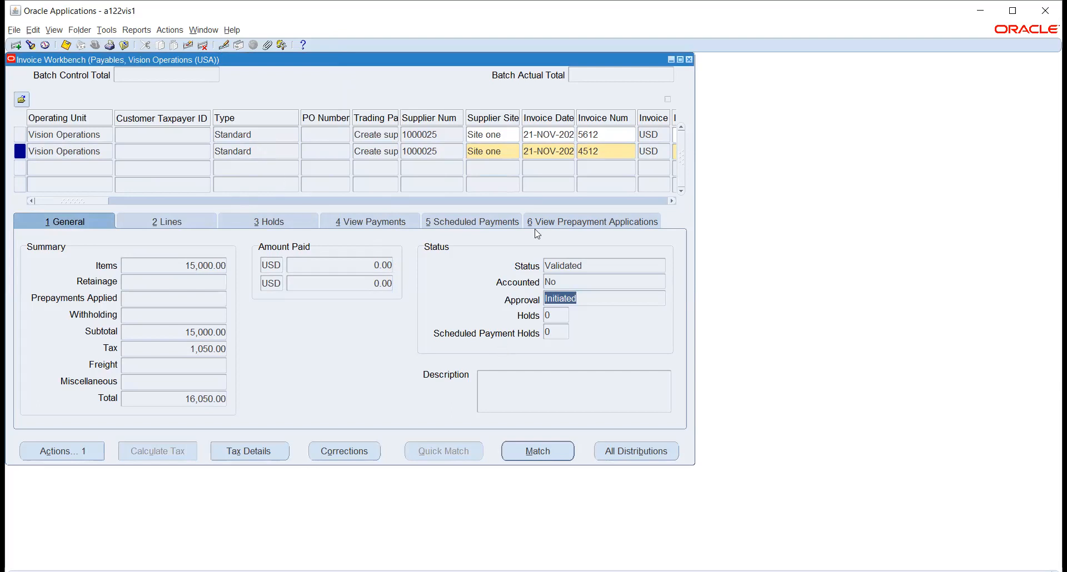
# Step: Close the Invoice Workbench and open the Workflow Worklist for Payables, Vision Operations (USA)
pyautogui.click(601, 152)
pyautogui.doubleClick(604, 154)
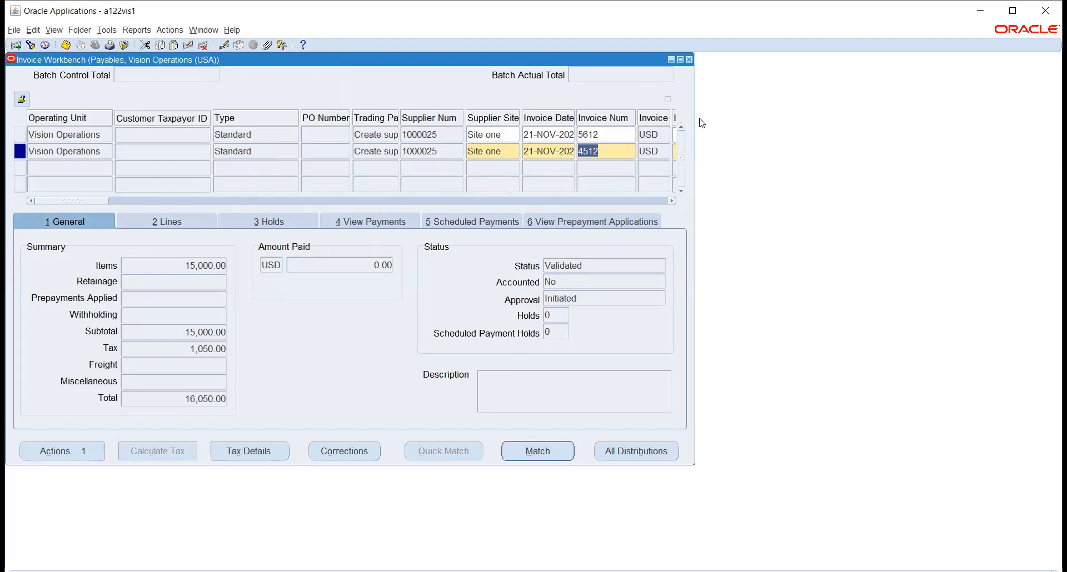
pyautogui.click(689, 59)
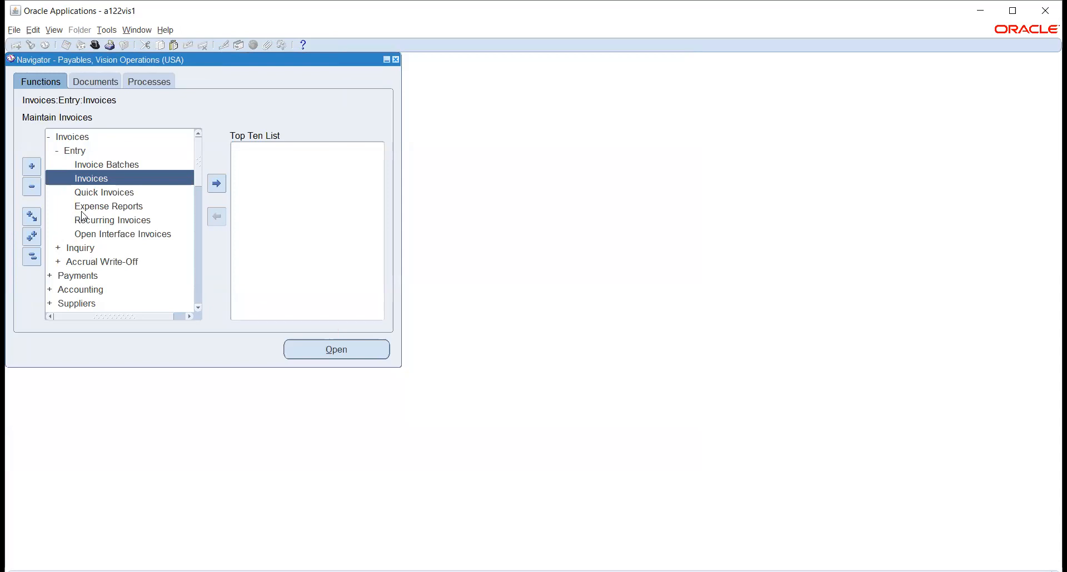
pyautogui.scroll(-10, 79, 213)
pyautogui.scroll(-4, 82, 215)
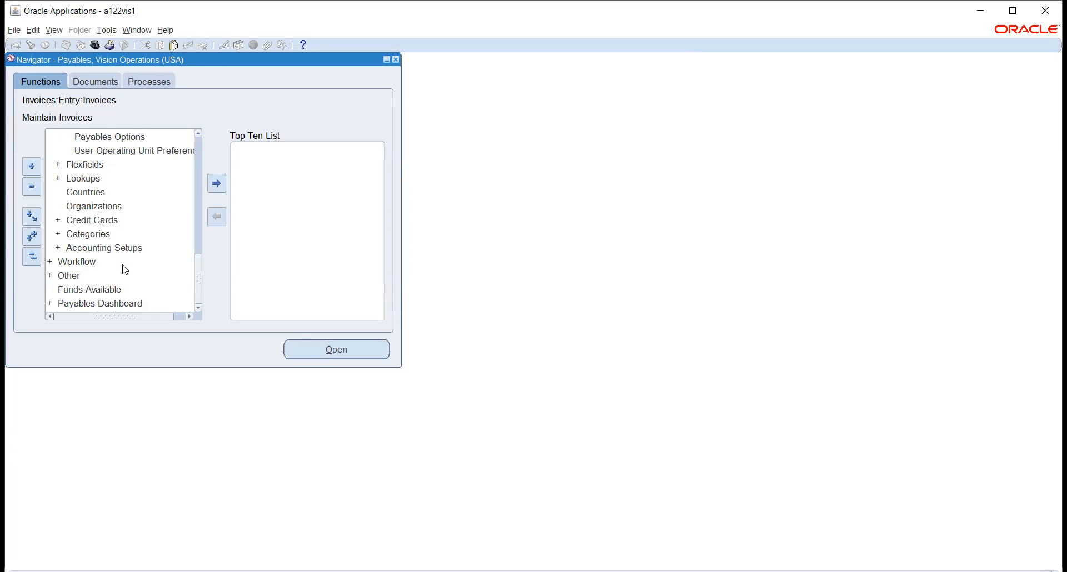
pyautogui.doubleClick(83, 261)
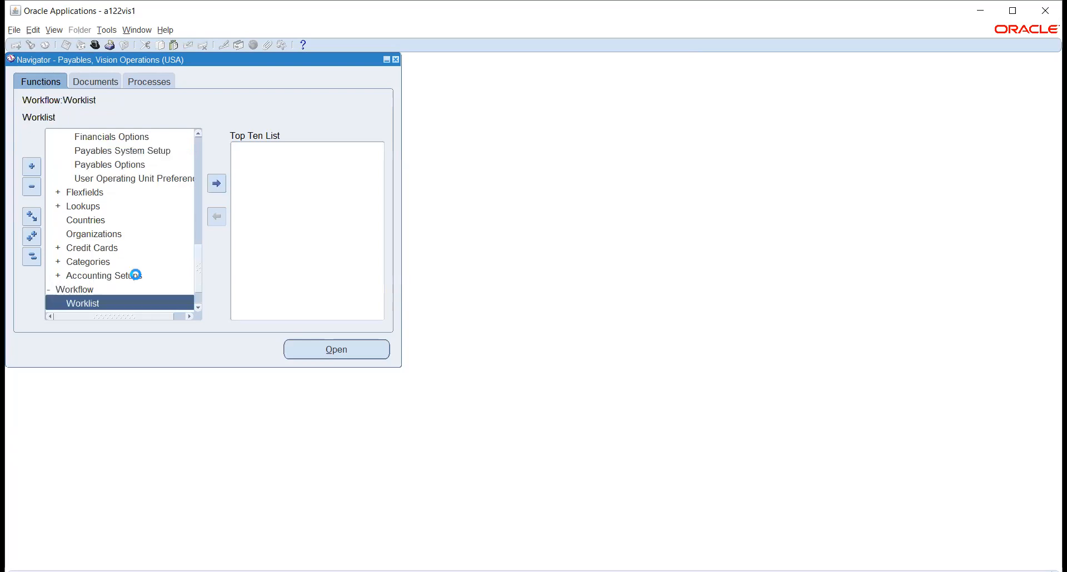
pyautogui.click(199, 308)
pyautogui.click(198, 307)
pyautogui.click(198, 308)
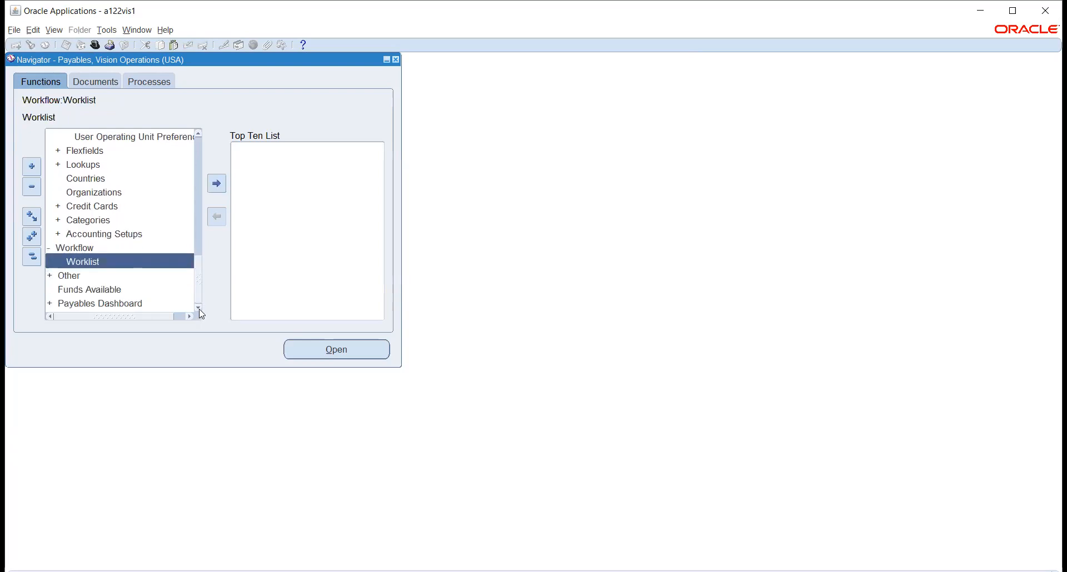
pyautogui.click(305, 350)
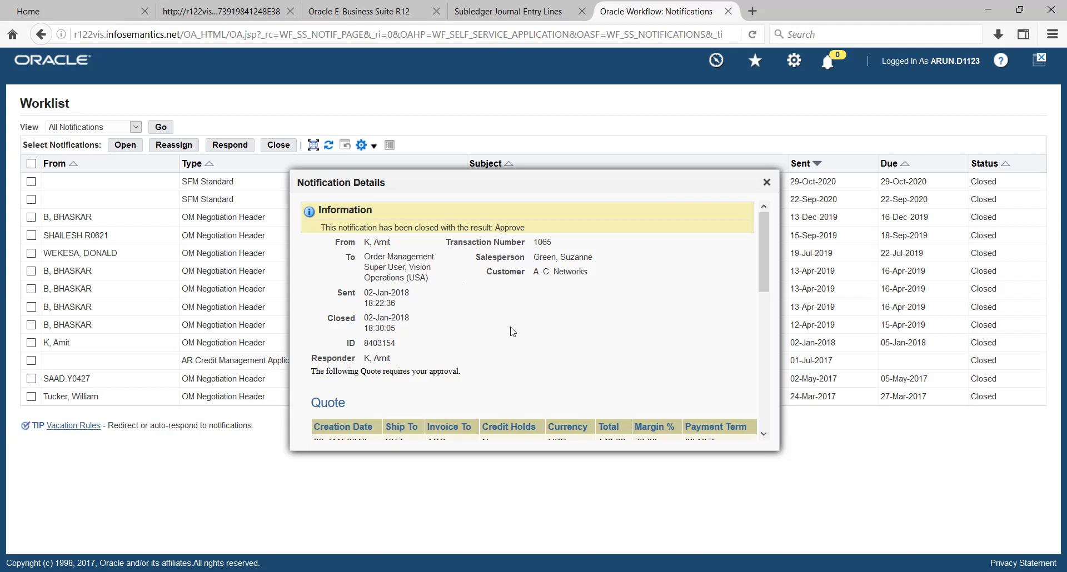
# Step: Review the quote approval notification's details and Approval Sequence action history, and close the notification
pyautogui.scroll(-3, 598, 295)
pyautogui.scroll(-5, 595, 293)
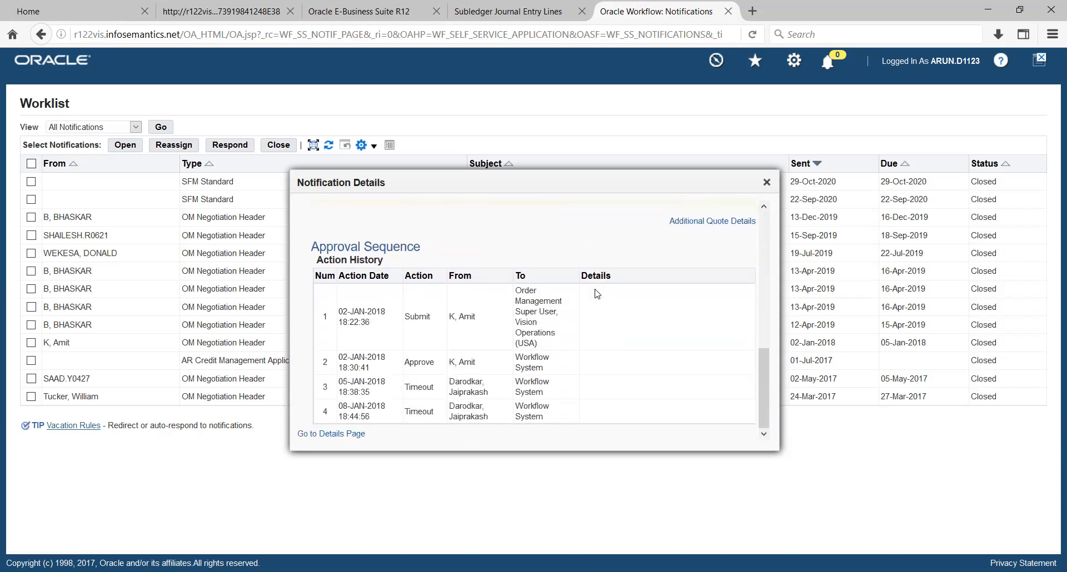
pyautogui.scroll(8, 596, 293)
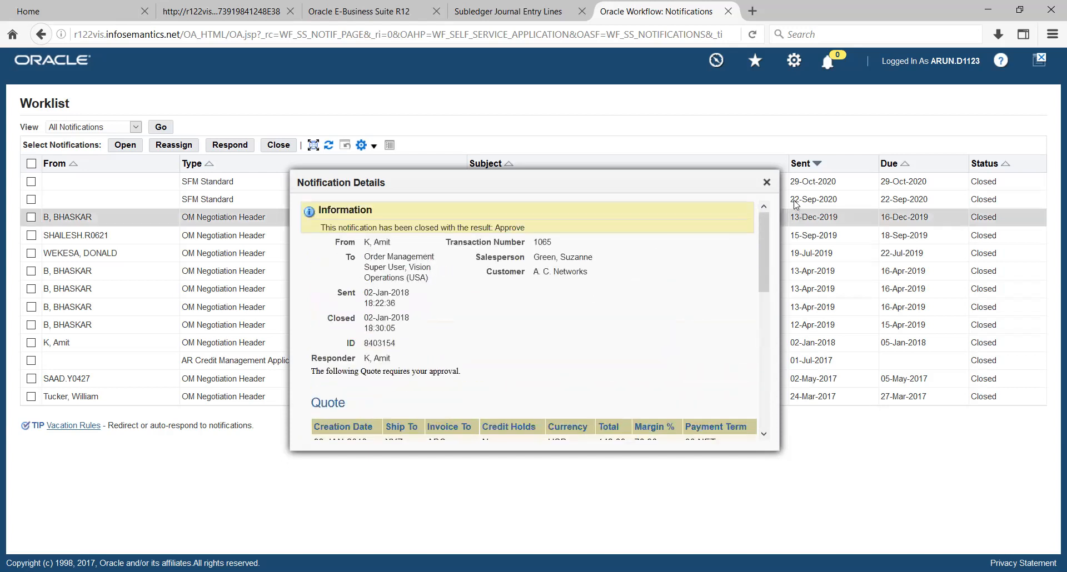
pyautogui.click(767, 182)
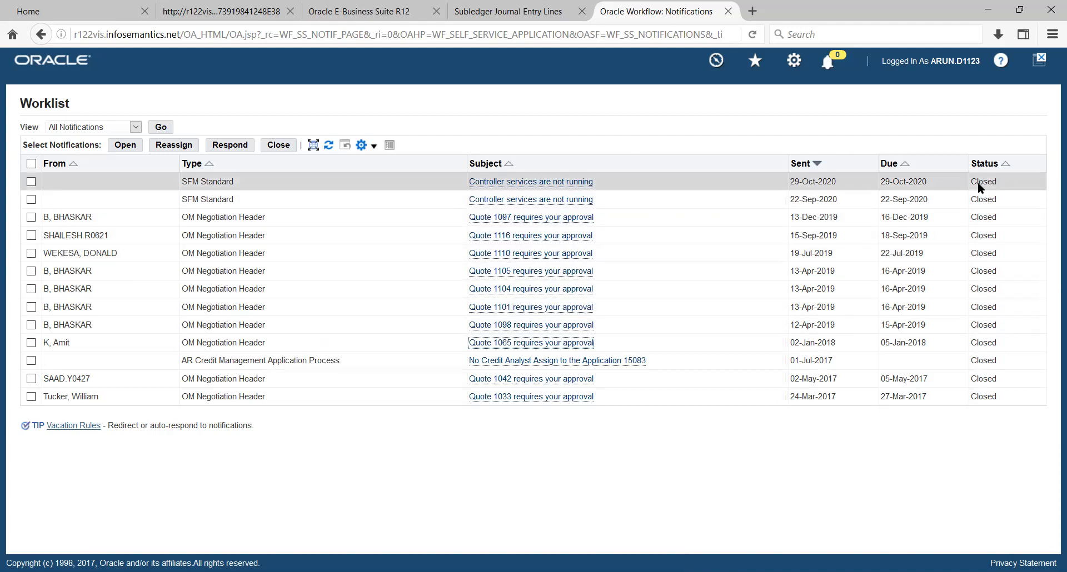
# Step: Filter the Worklist to show Open Notifications
pyautogui.click(136, 127)
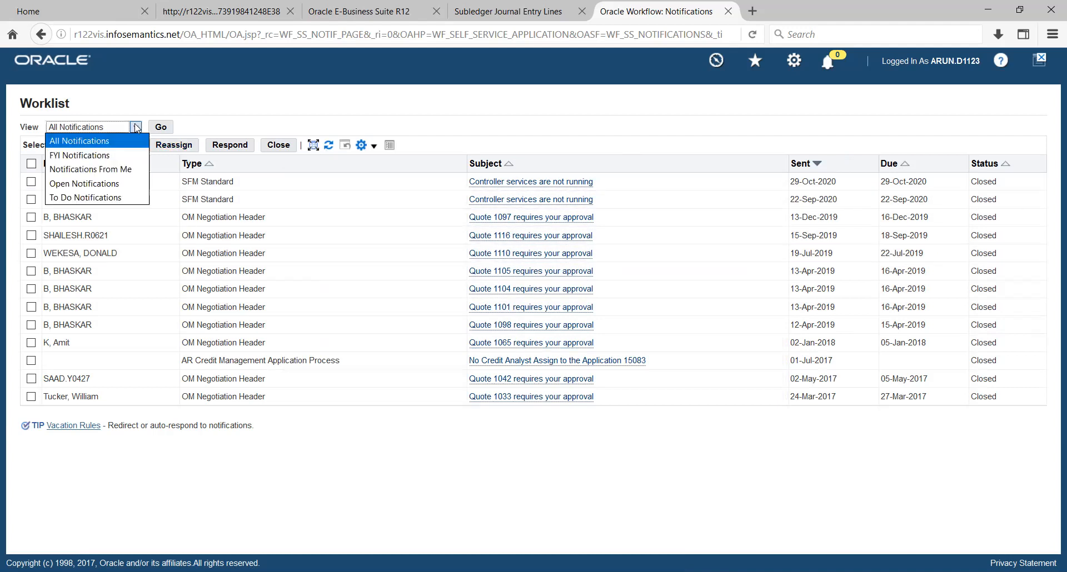
pyautogui.click(83, 187)
pyautogui.click(160, 127)
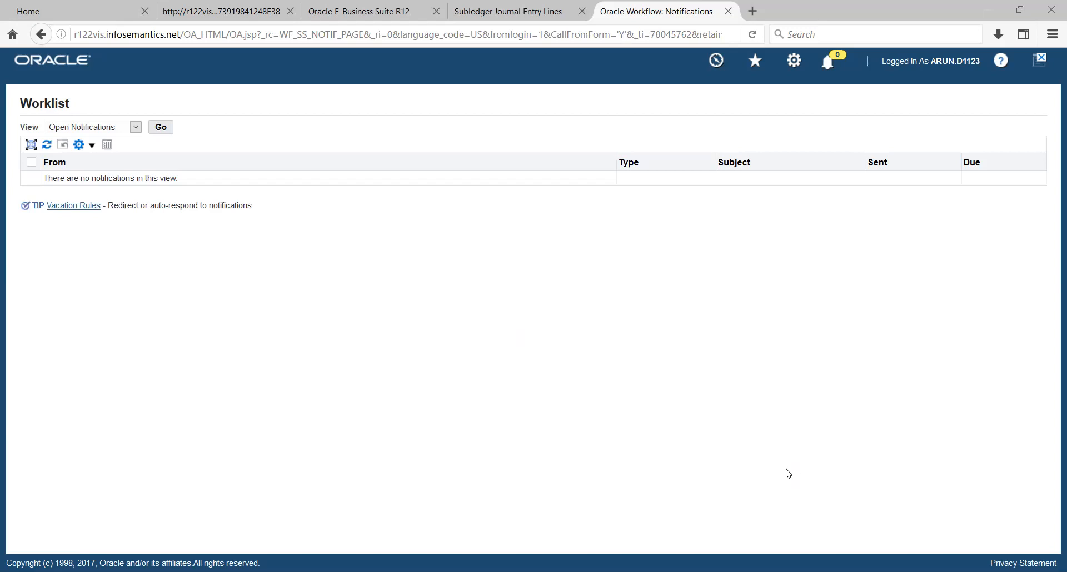
# Step: Switch back to the Oracle Applications forms, check the period statuses in Control Payables Periods, and close the window
pyautogui.hotkey('alt', 'Tab')
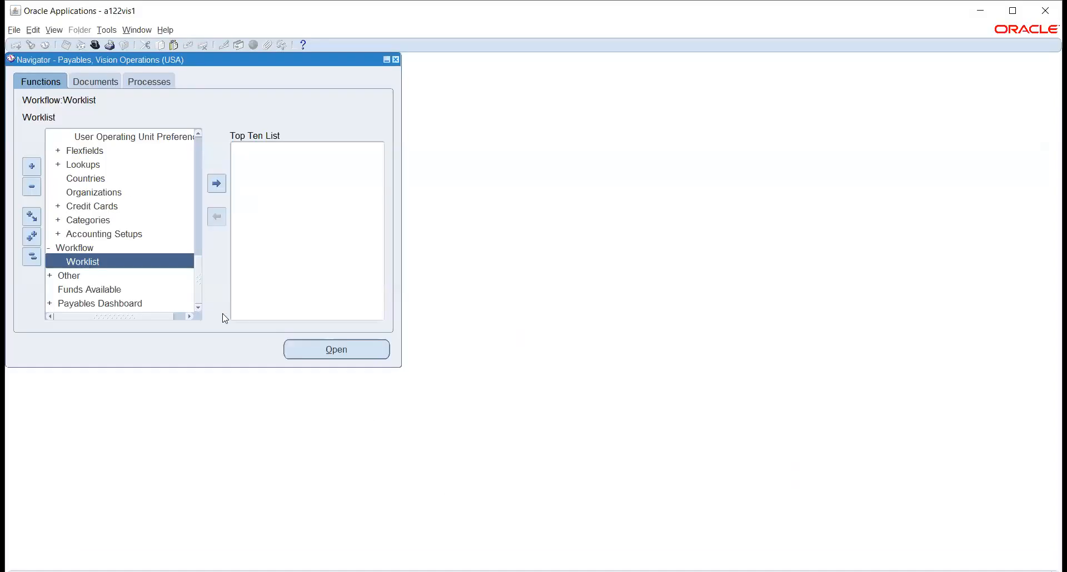
pyautogui.scroll(7, 141, 294)
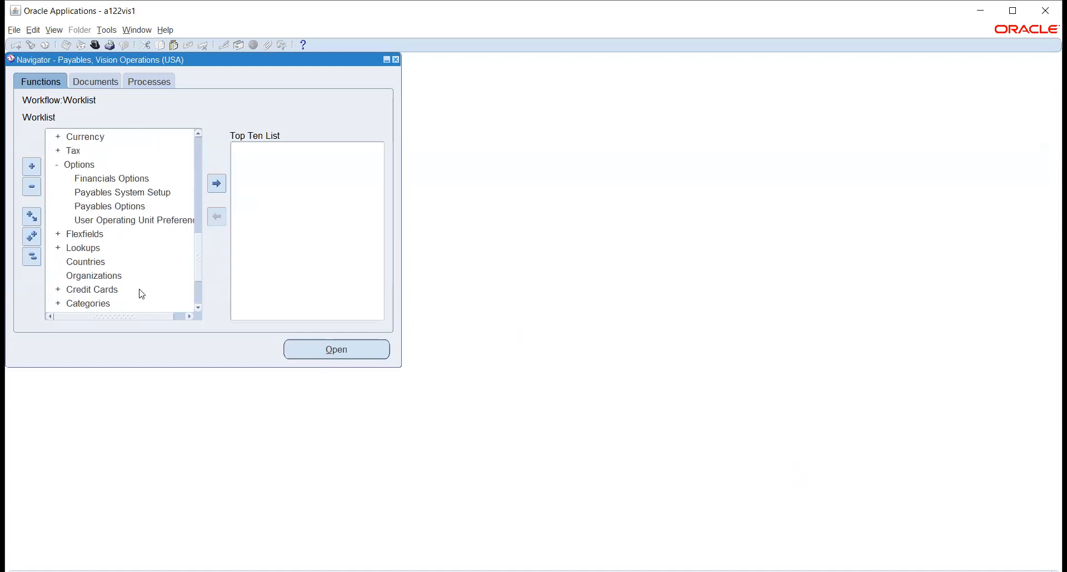
pyautogui.scroll(4, 142, 294)
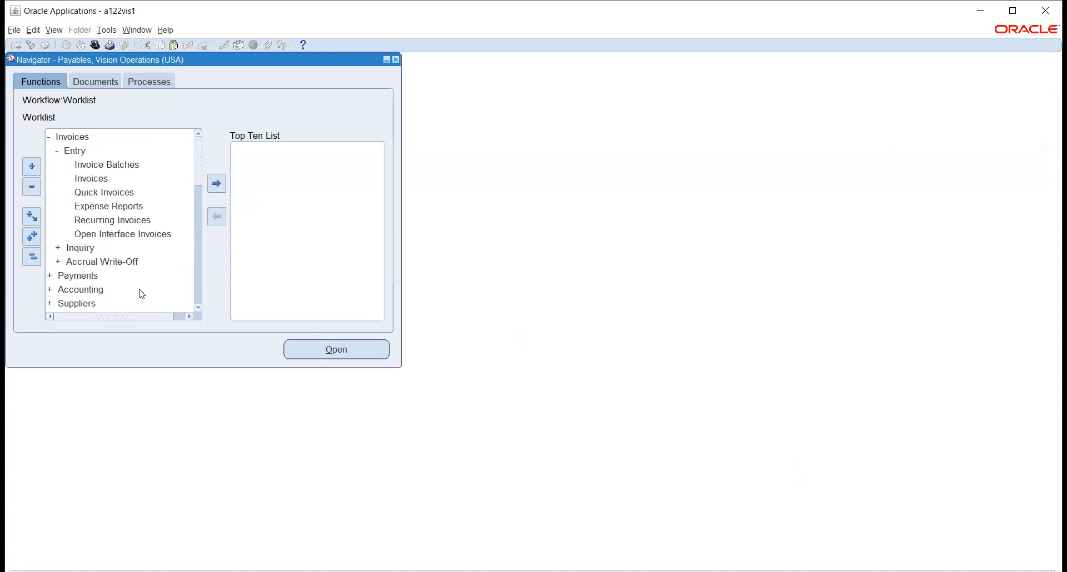
pyautogui.click(86, 289)
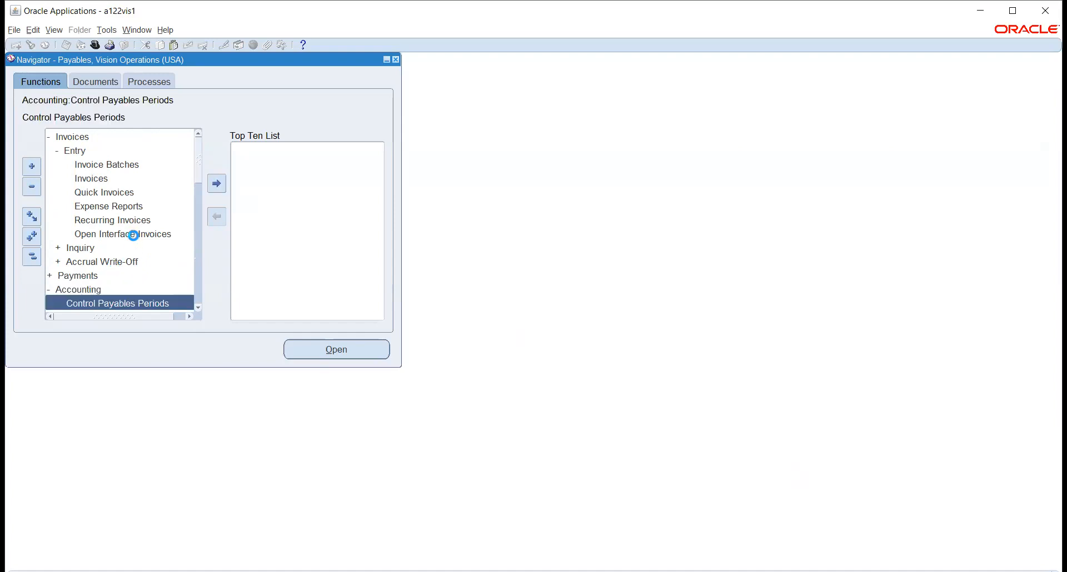
pyautogui.scroll(-2, 136, 228)
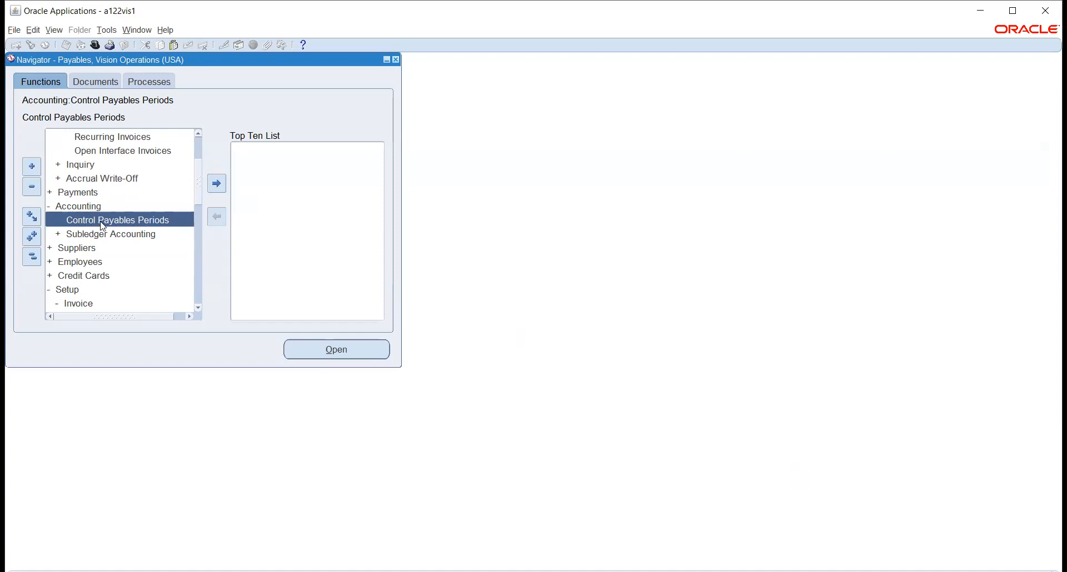
pyautogui.doubleClick(118, 220)
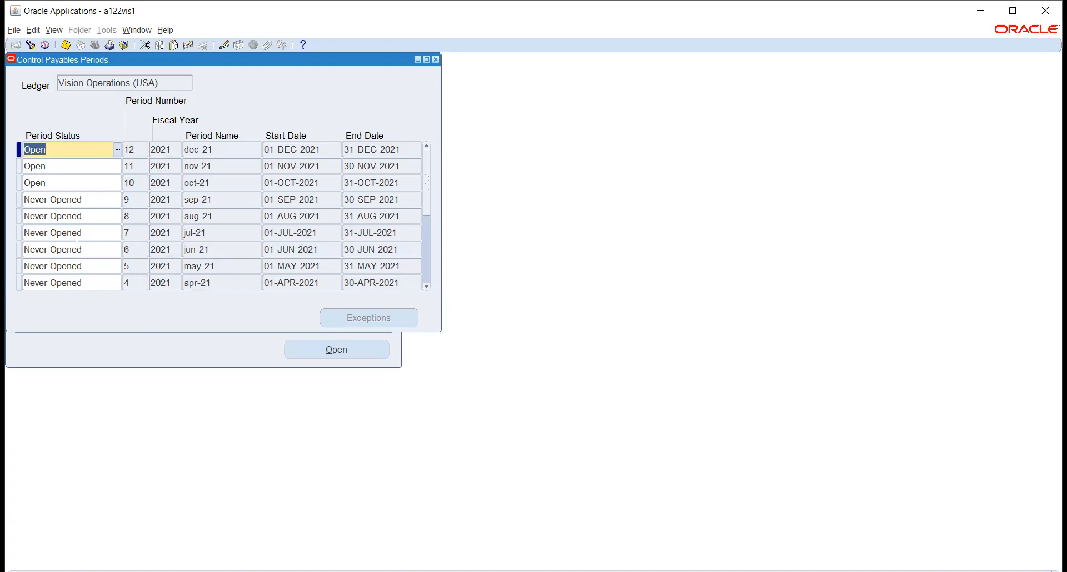
pyautogui.click(436, 60)
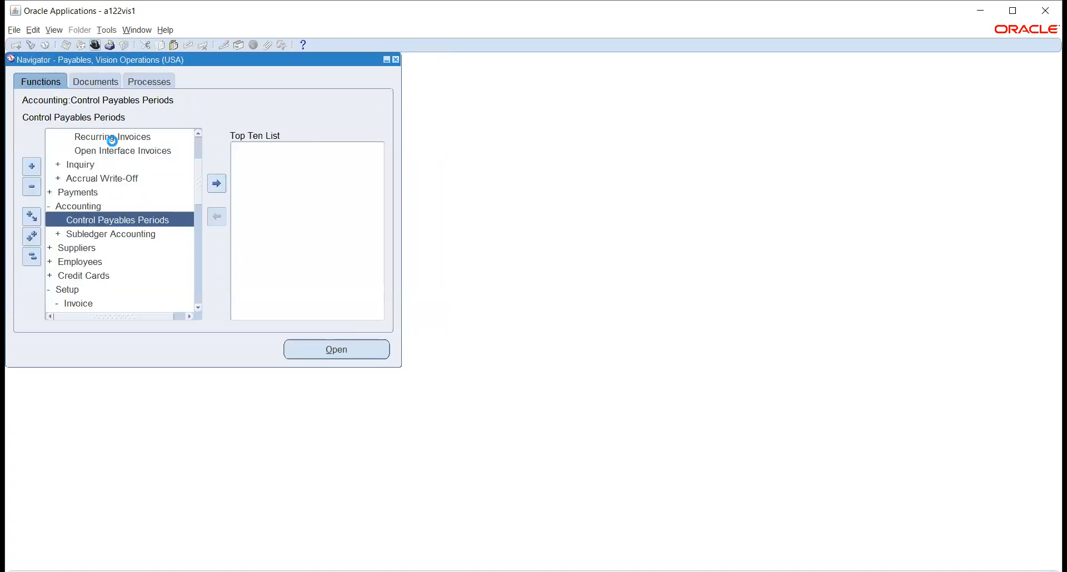
# Step: Switch the responsibility to General Ledger, Vision Operations (USA)
pyautogui.write('g%')
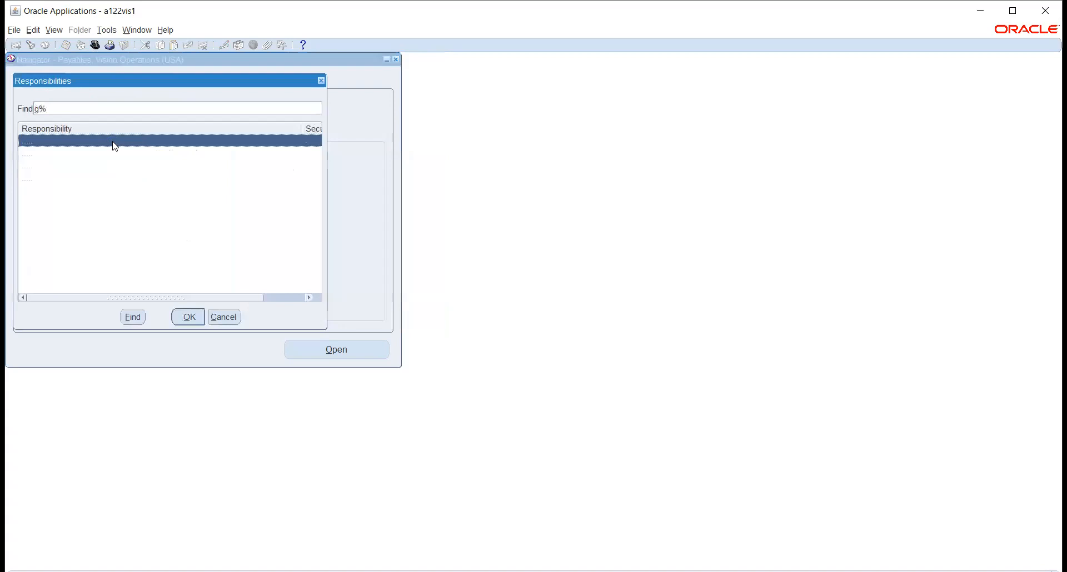
pyautogui.click(77, 165)
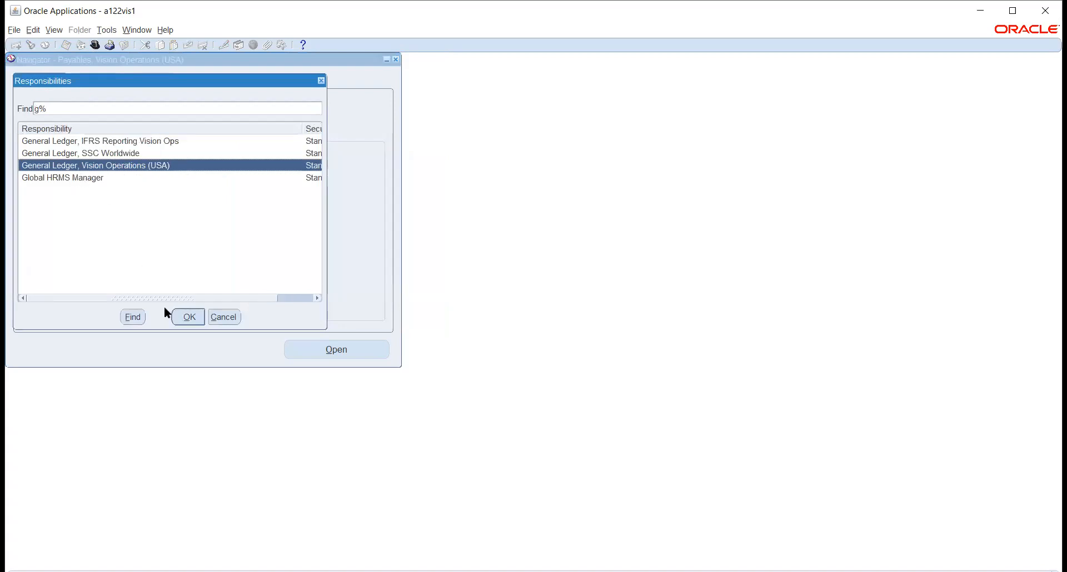
pyautogui.click(187, 317)
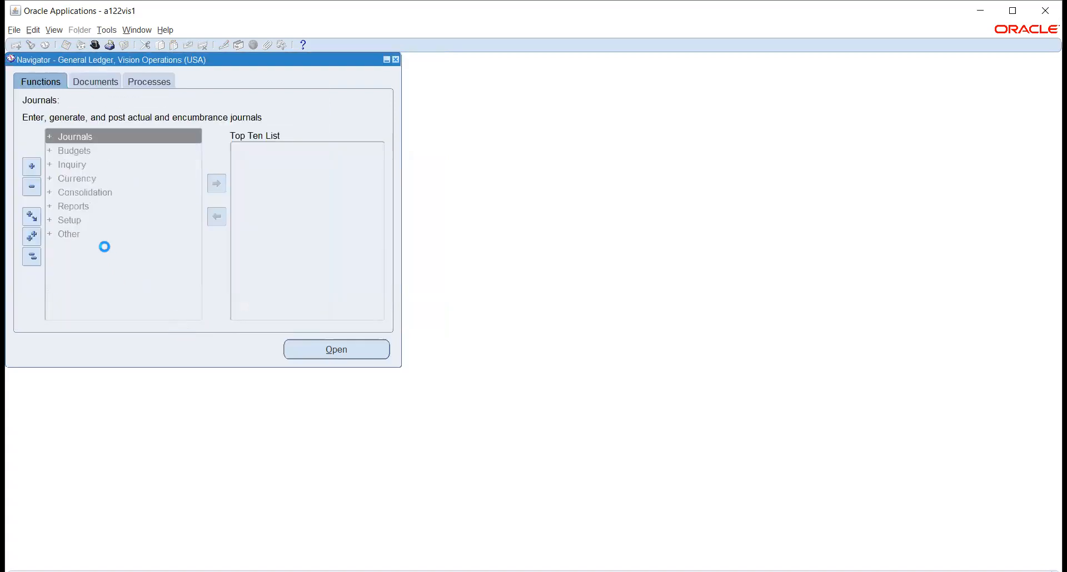
# Step: Find all periods of the Vision Operations (USA) ledger in Open and Close Periods, check their statuses, and close the window
pyautogui.doubleClick(88, 222)
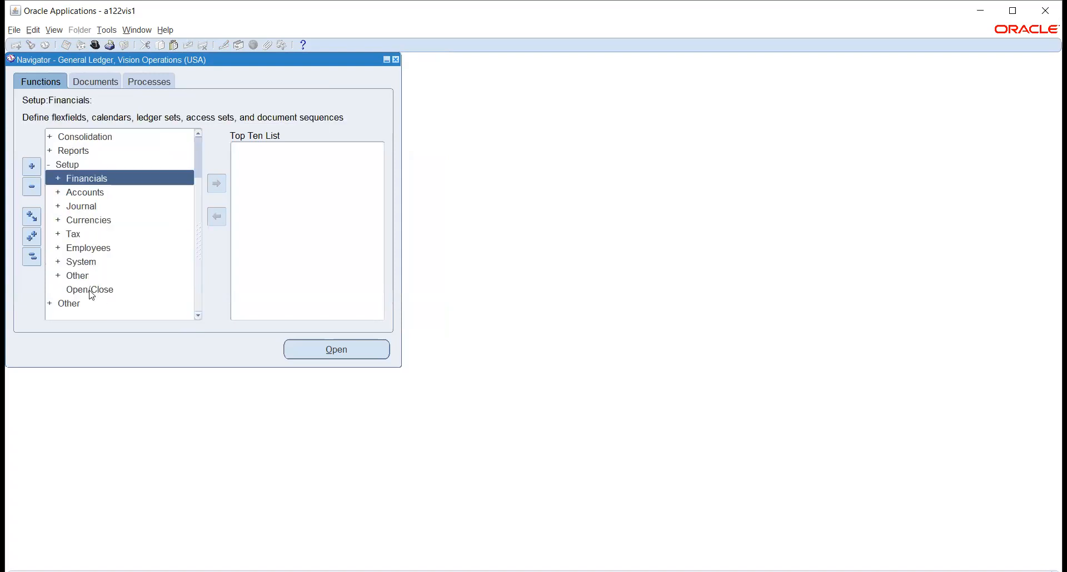
pyautogui.click(89, 289)
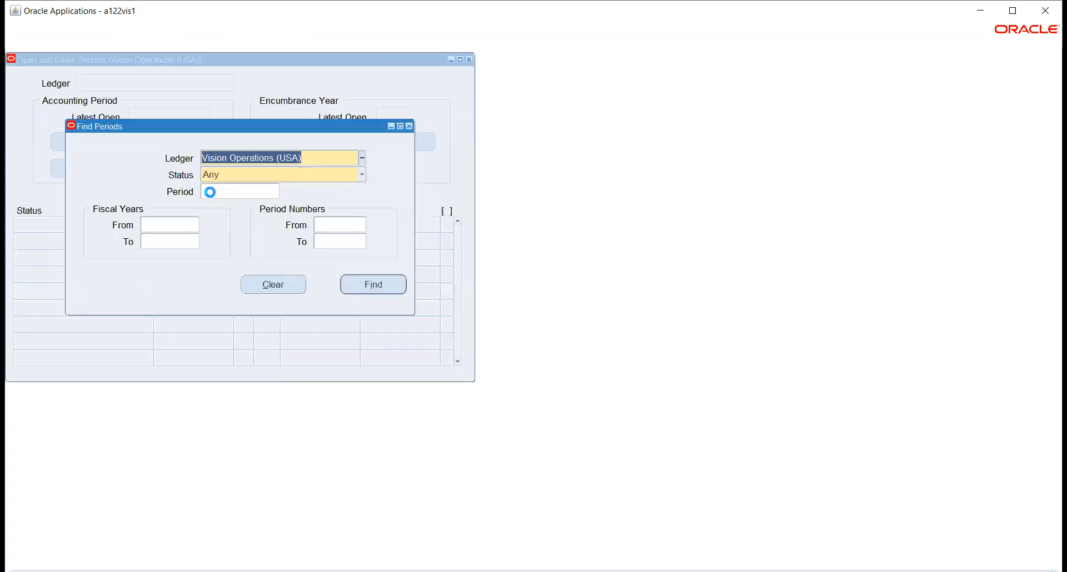
pyautogui.click(355, 281)
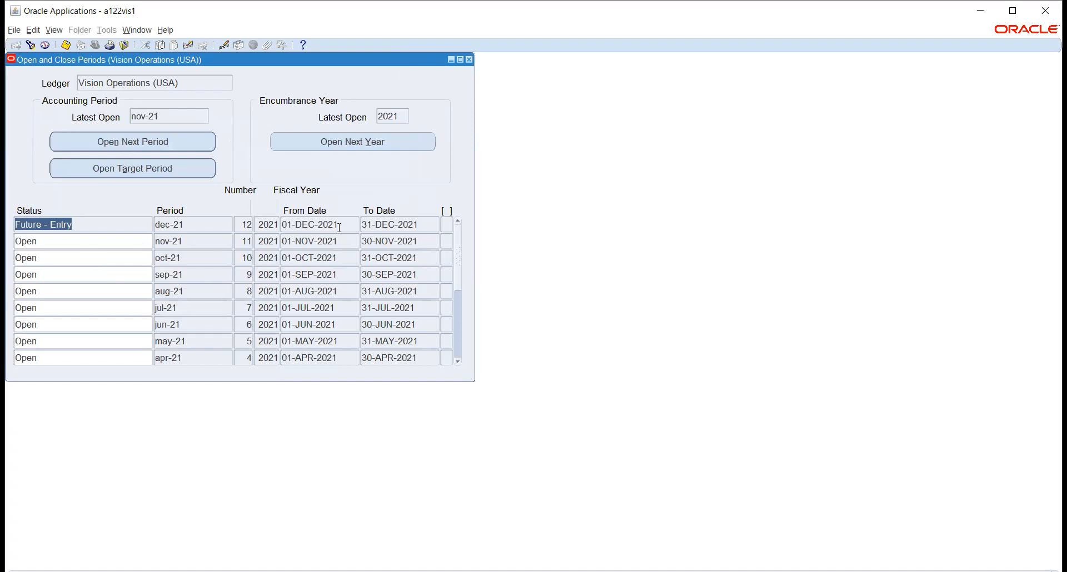
pyautogui.click(469, 59)
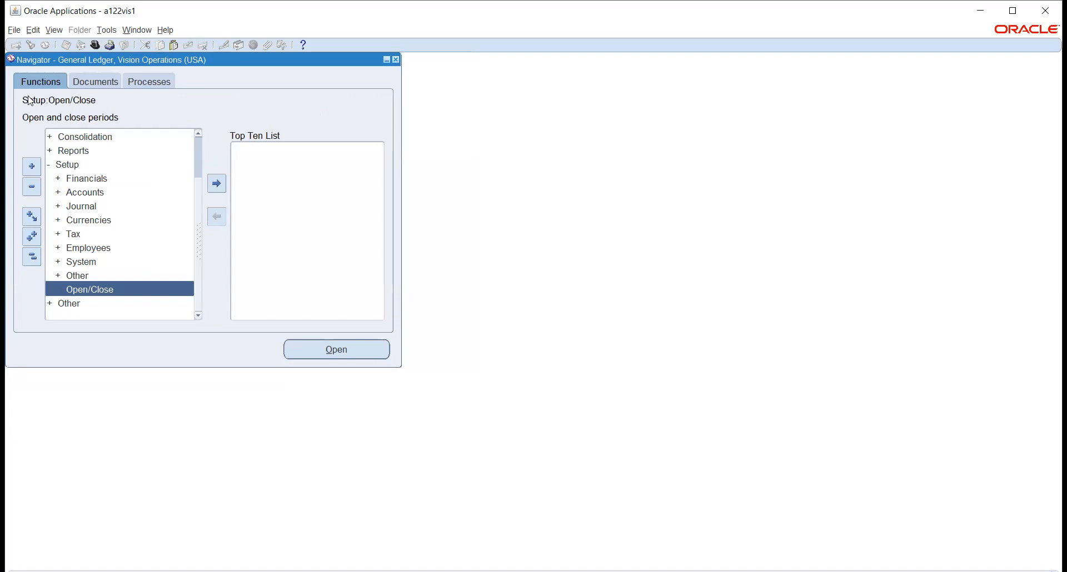
# Step: Open the Requests window and start a new request submission
pyautogui.click(48, 32)
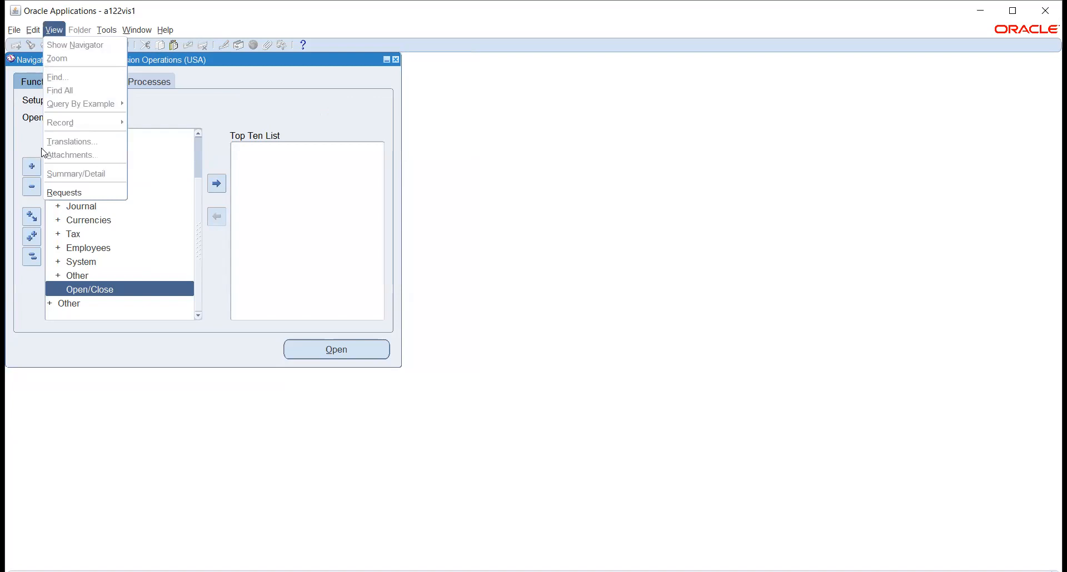
pyautogui.click(56, 192)
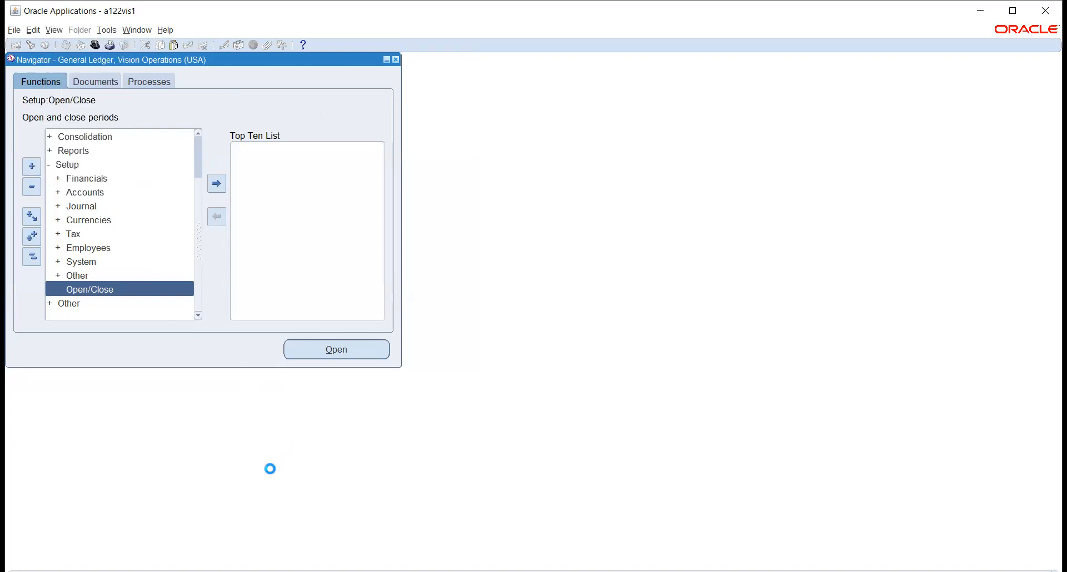
pyautogui.click(154, 390)
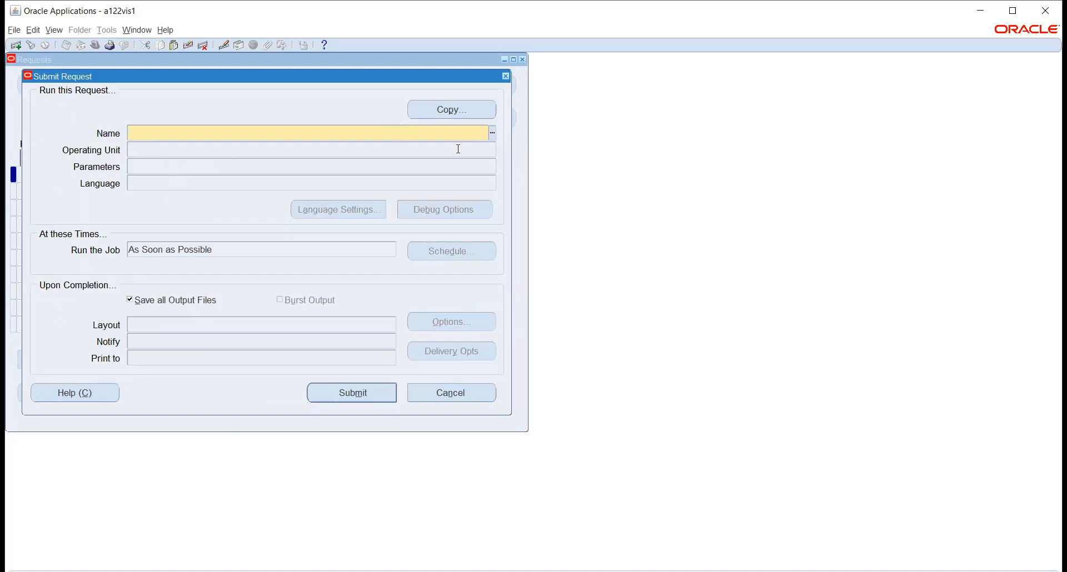
# Step: Choose the Trial Balance report for the new request and go to its Pagebreak Segment parameter
pyautogui.click(491, 132)
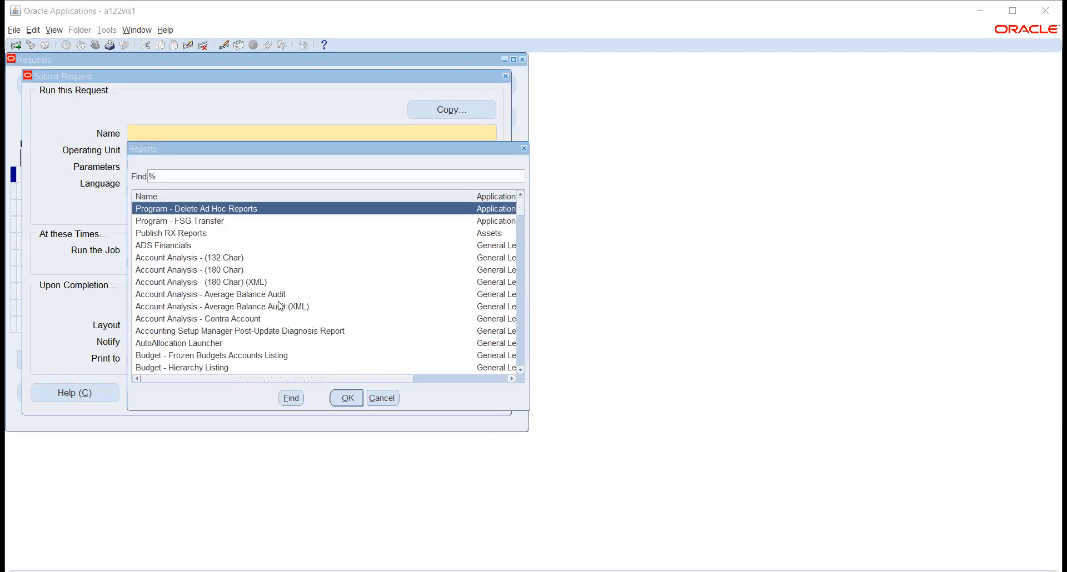
pyautogui.click(233, 270)
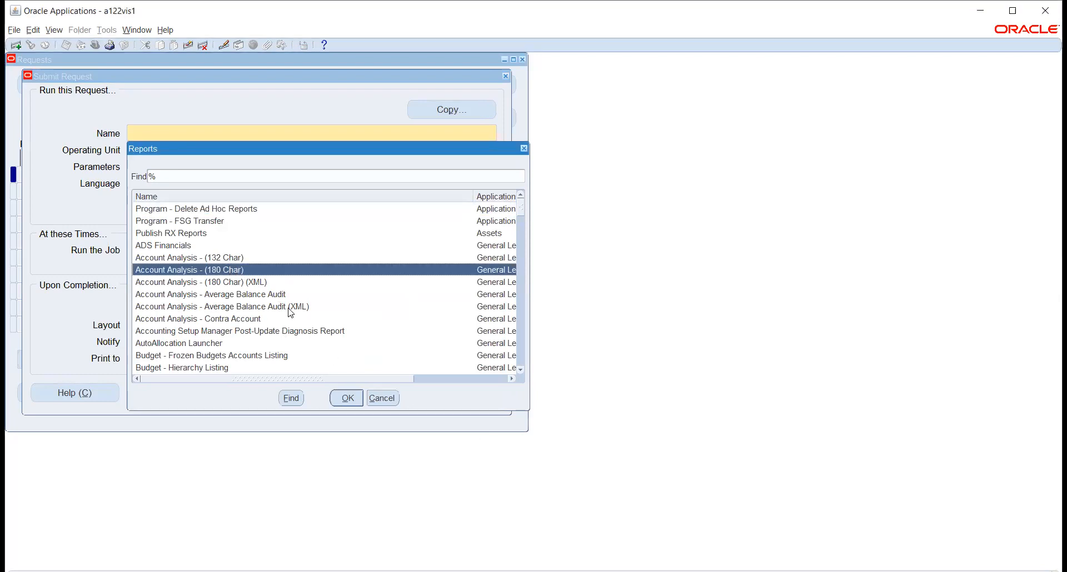
pyautogui.scroll(-1, 278, 306)
pyautogui.scroll(-9, 263, 301)
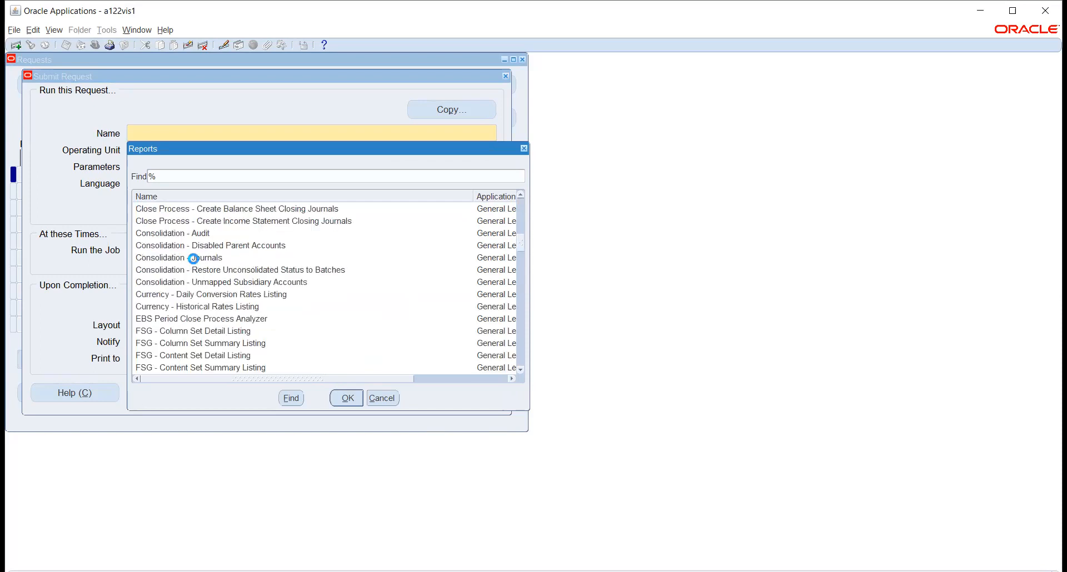
pyautogui.scroll(-4, 195, 262)
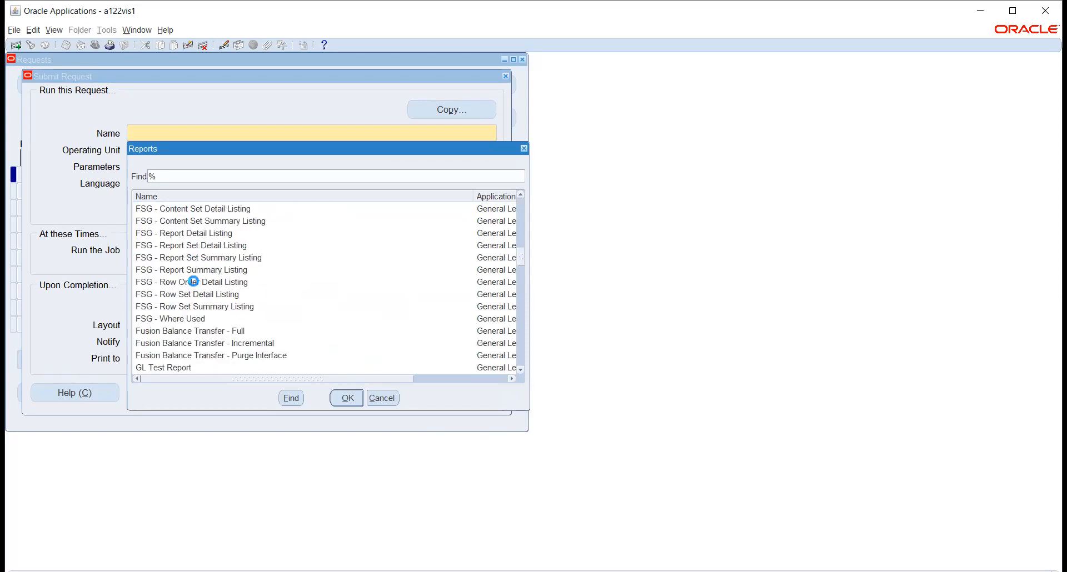
pyautogui.write('tr')
pyautogui.press('Return')
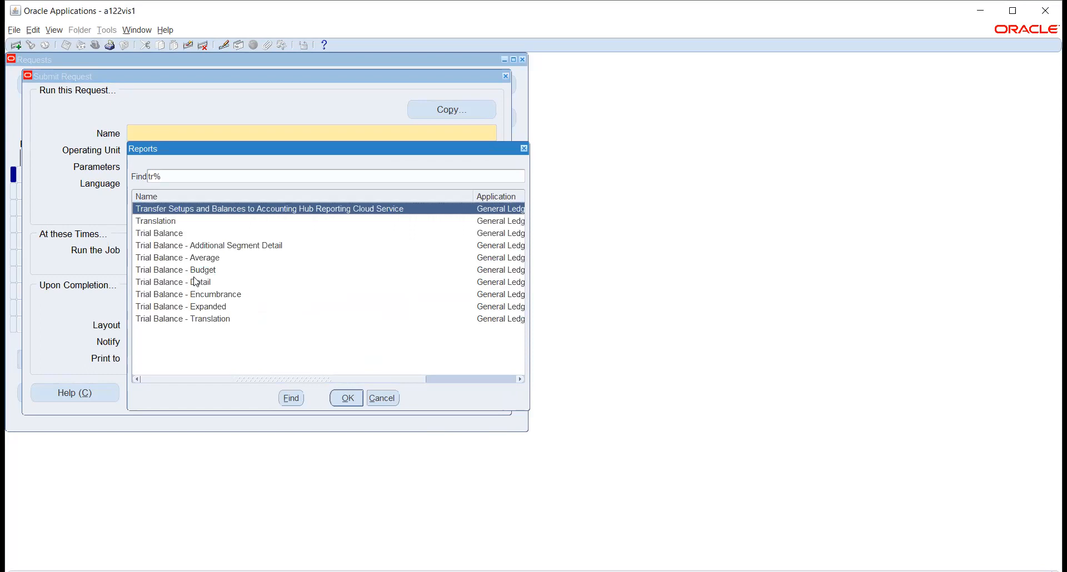
pyautogui.click(162, 233)
pyautogui.click(345, 398)
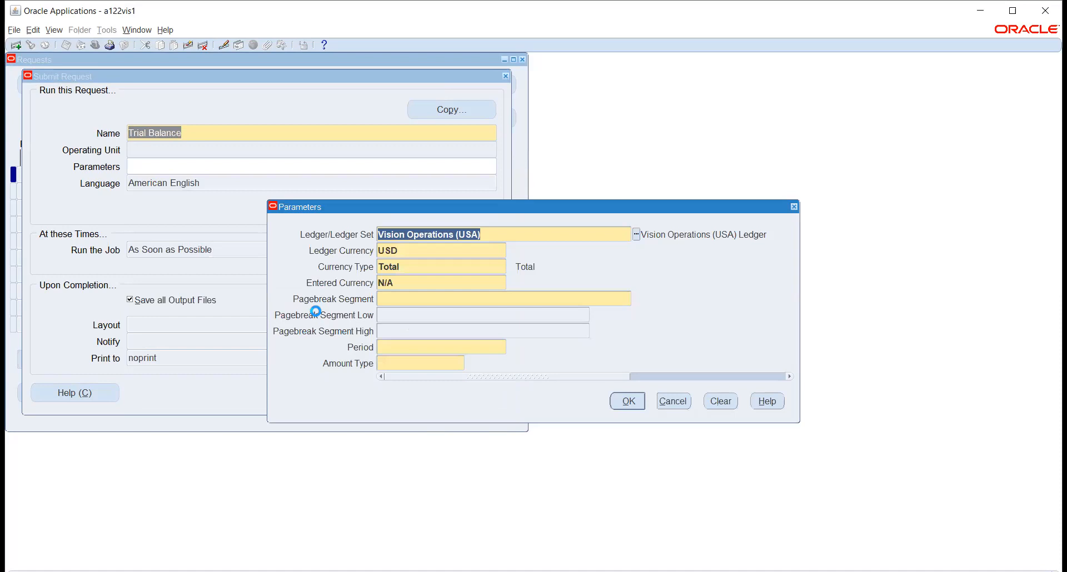
pyautogui.click(399, 301)
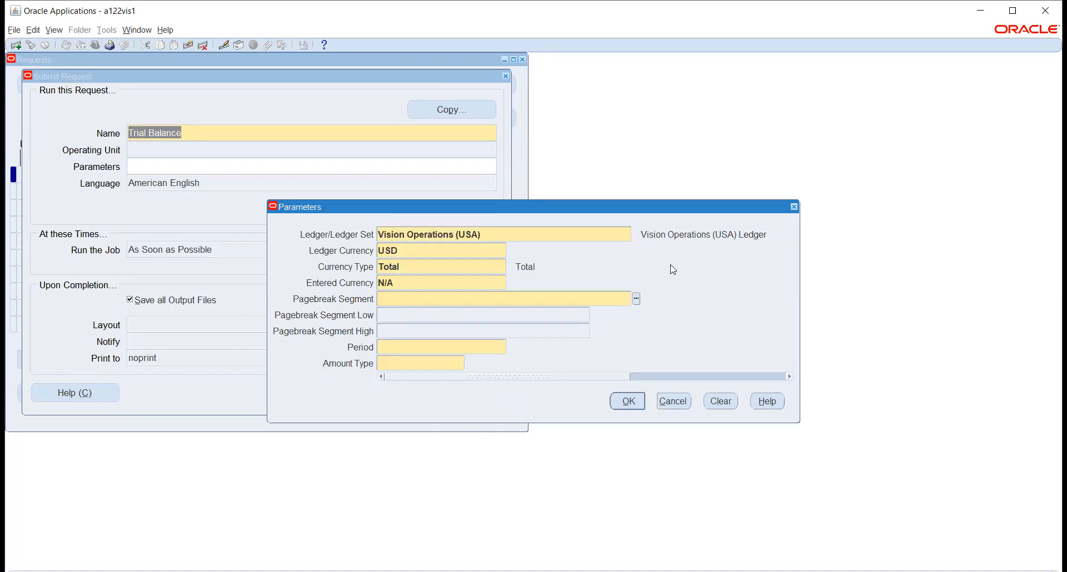
# Step: Set the Pagebreak Segment parameter to Company with a range from 01 to 01
pyautogui.click(636, 299)
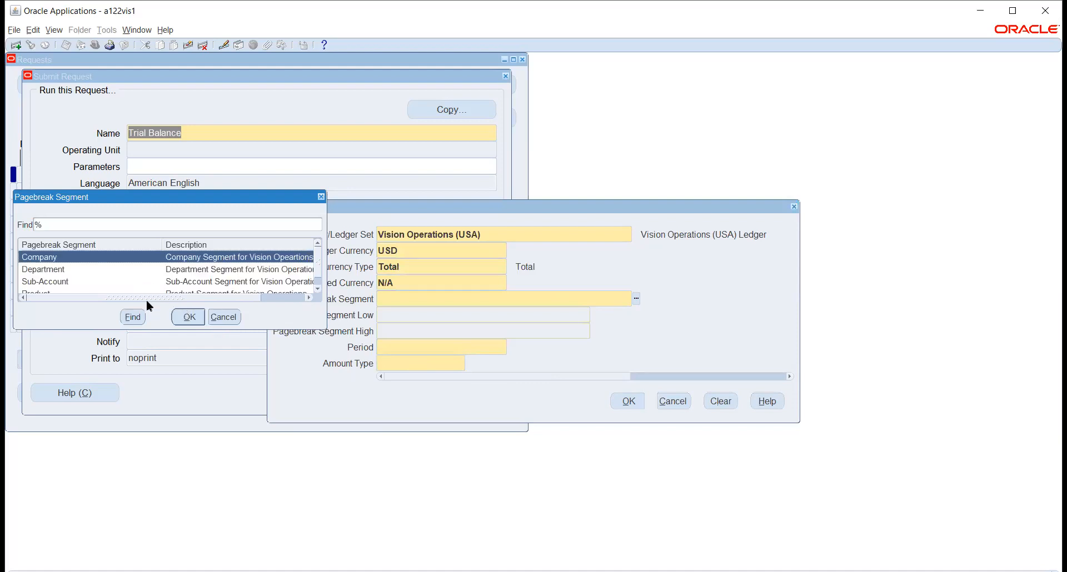
pyautogui.click(195, 317)
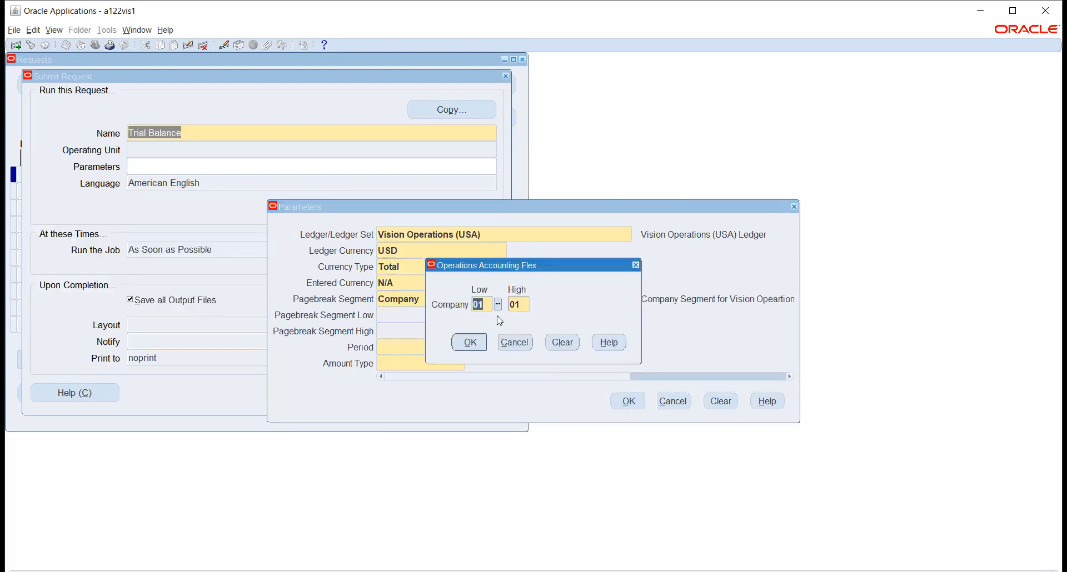
pyautogui.click(470, 343)
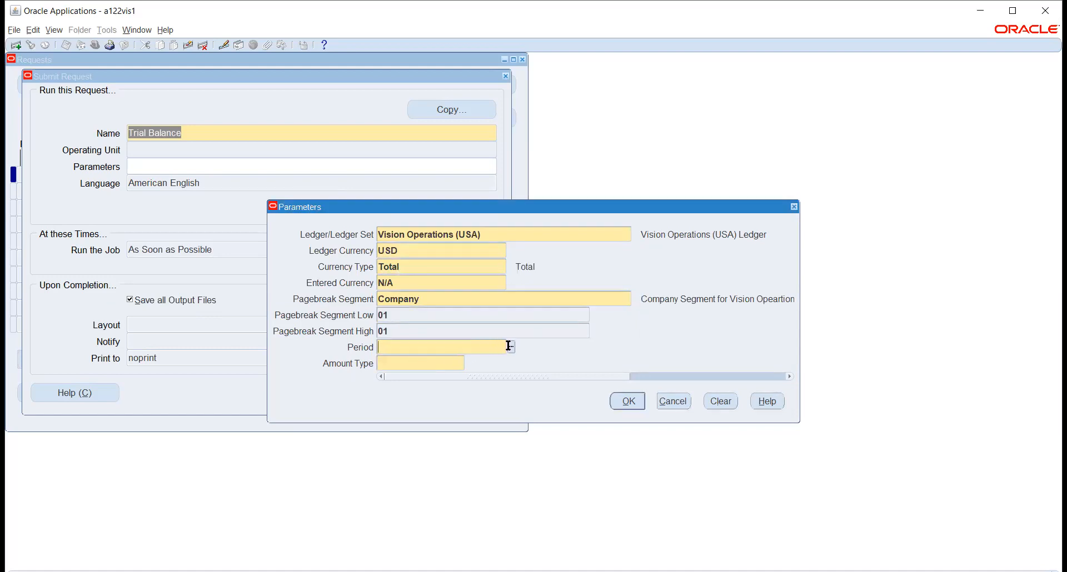
# Step: Set the period to nov-20 and the amount type to PTD, and accept the Trial Balance parameters
pyautogui.write('nov')
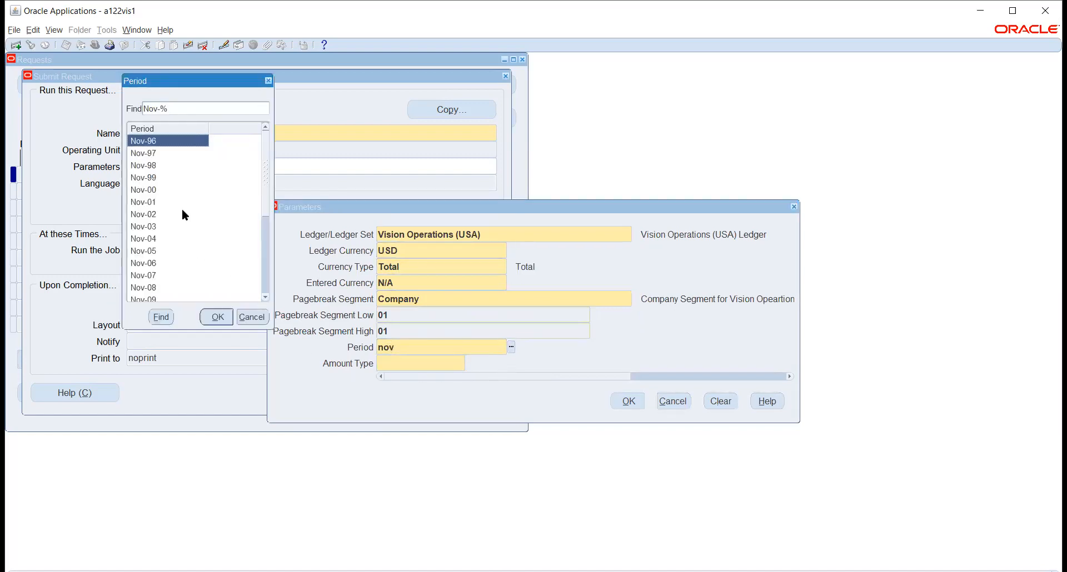
pyautogui.scroll(-4, 182, 204)
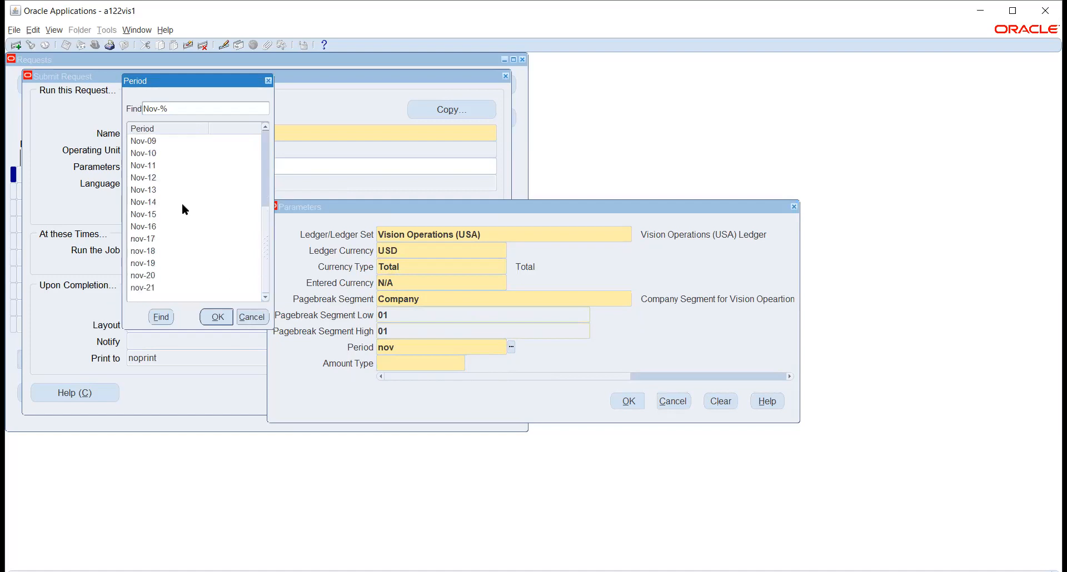
pyautogui.click(148, 276)
pyautogui.click(216, 321)
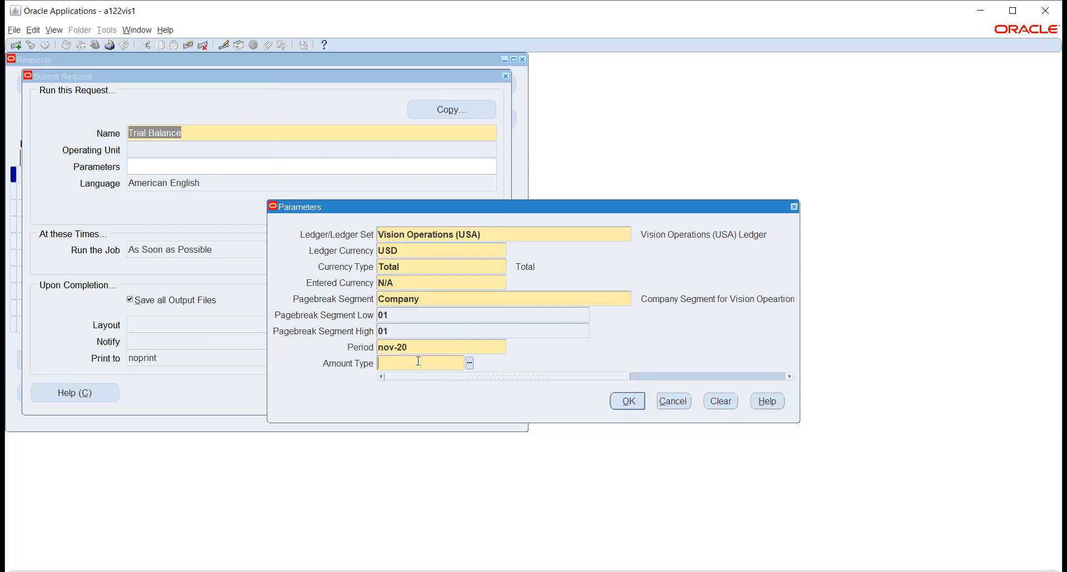
pyautogui.click(470, 364)
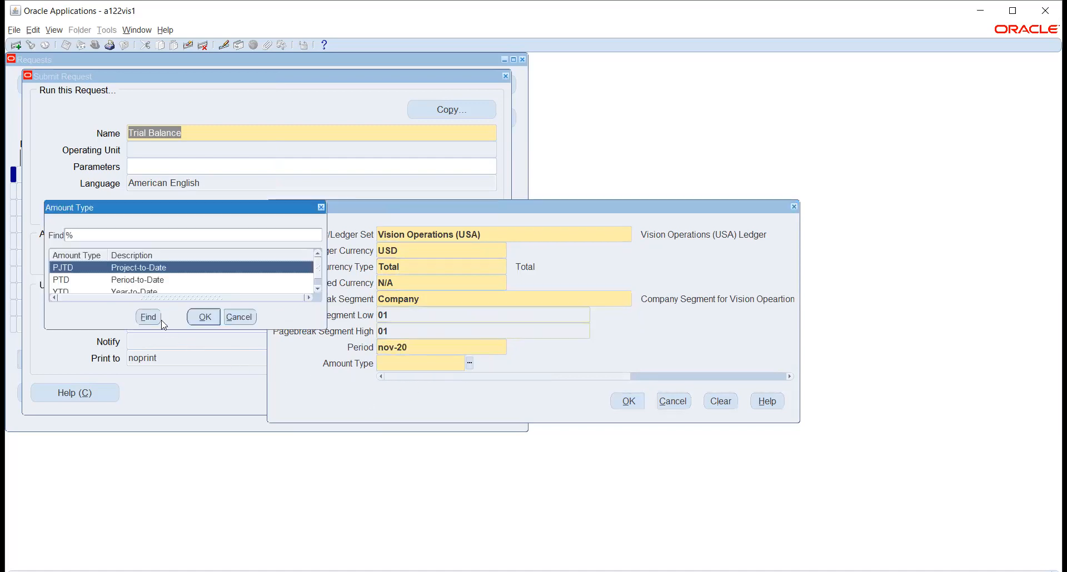
pyautogui.click(149, 281)
pyautogui.click(204, 317)
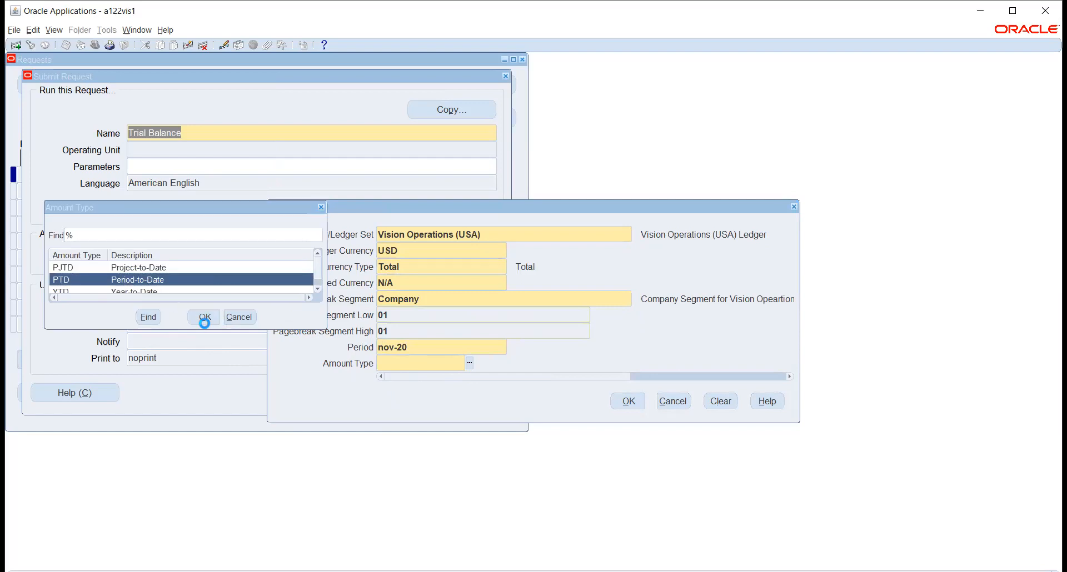
pyautogui.click(626, 401)
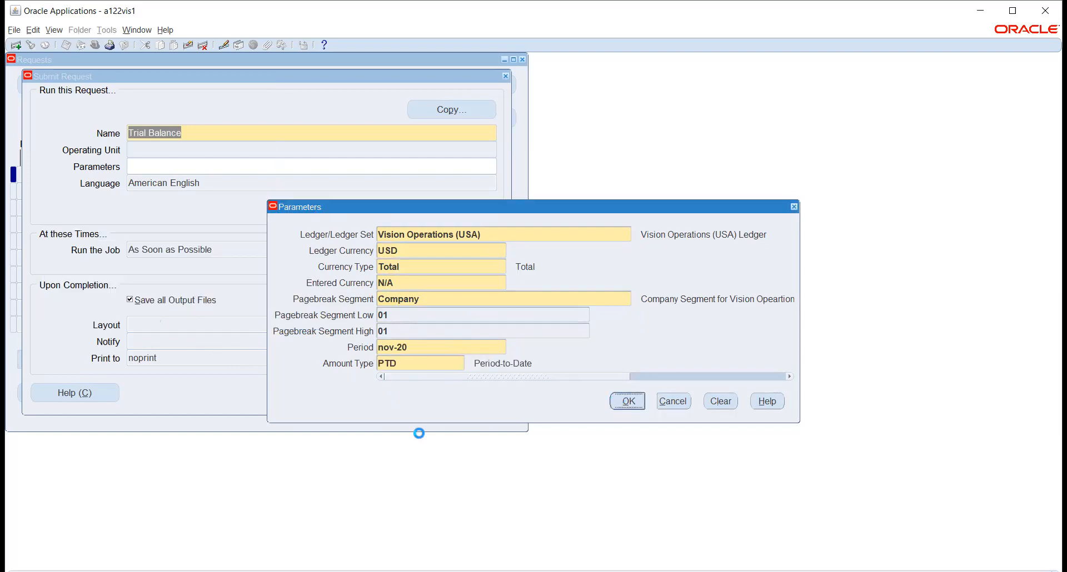
# Step: Submit the Trial Balance request without adding another one, and list the submitted requests
pyautogui.click(350, 392)
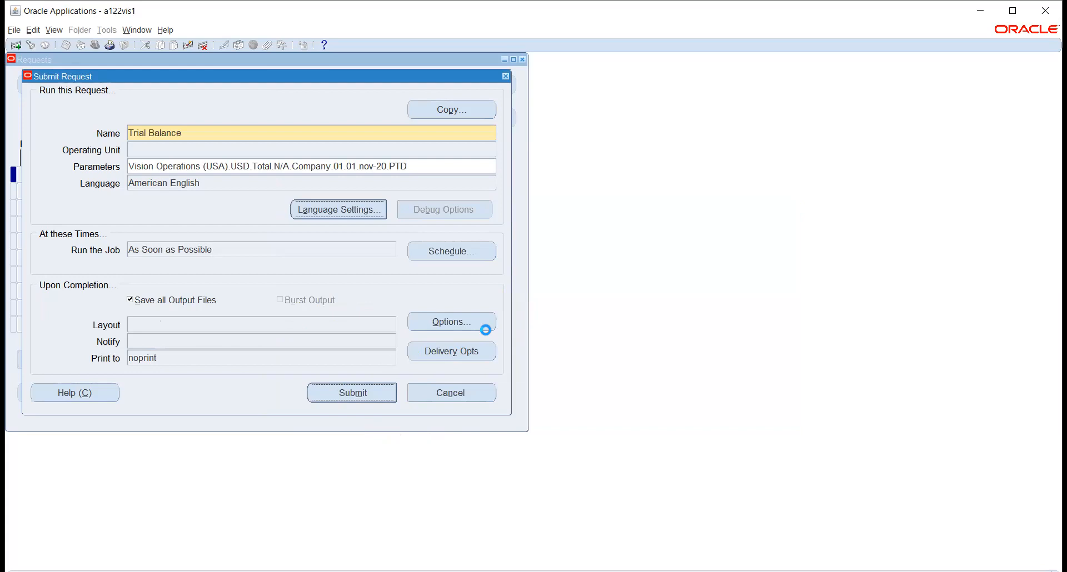
pyautogui.click(575, 348)
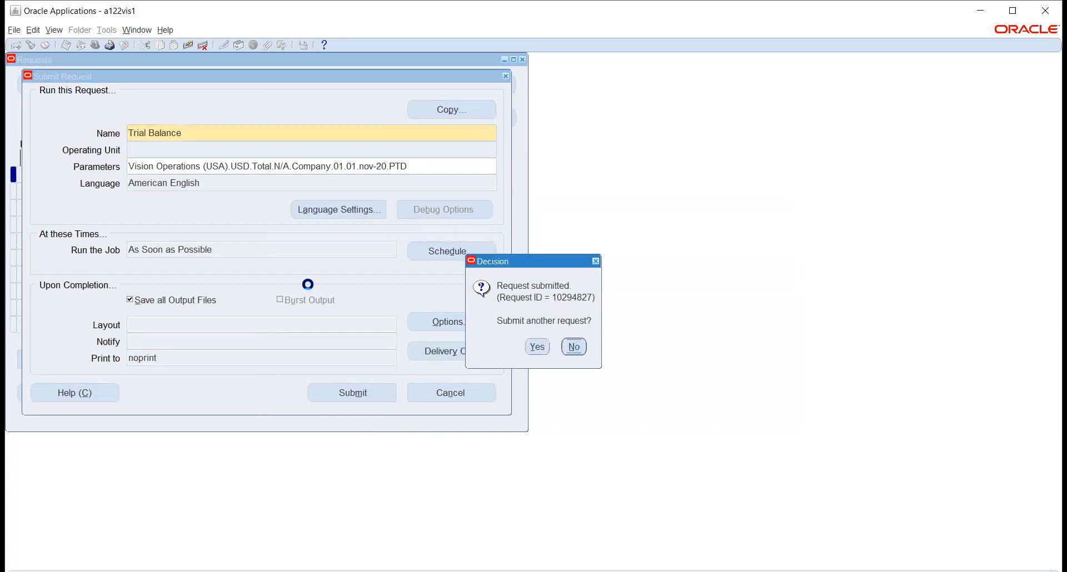
pyautogui.click(416, 386)
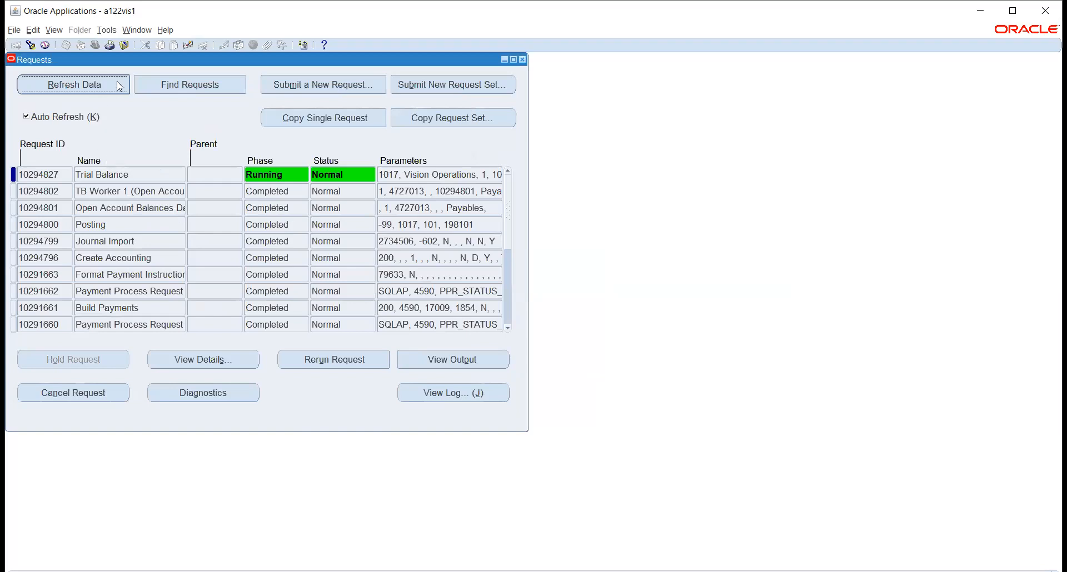
# Step: Refresh the request list and view the output of the Trial Balance request
pyautogui.click(117, 85)
pyautogui.click(116, 84)
pyautogui.click(156, 171)
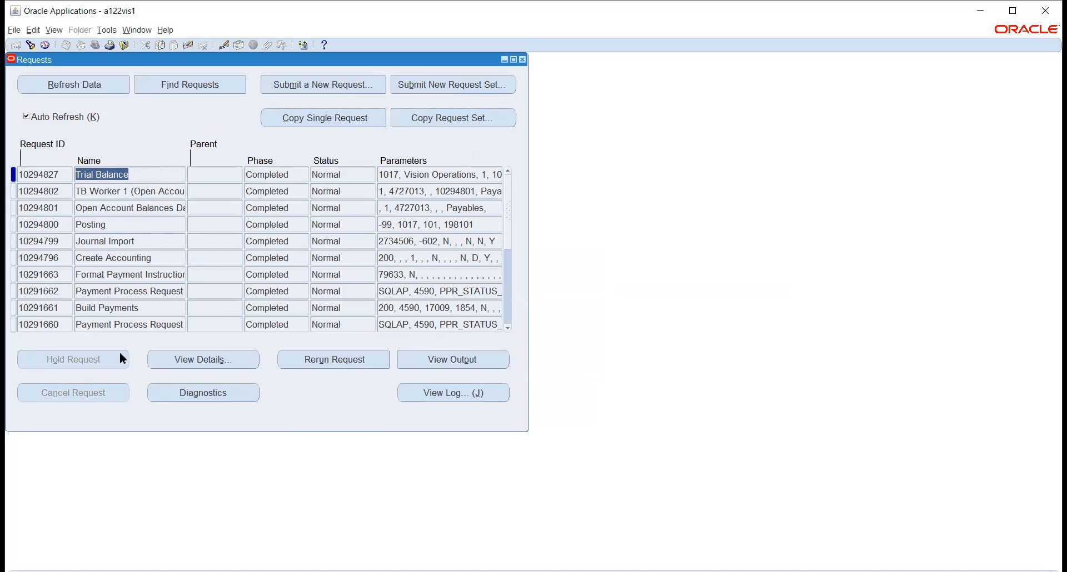
pyautogui.click(450, 359)
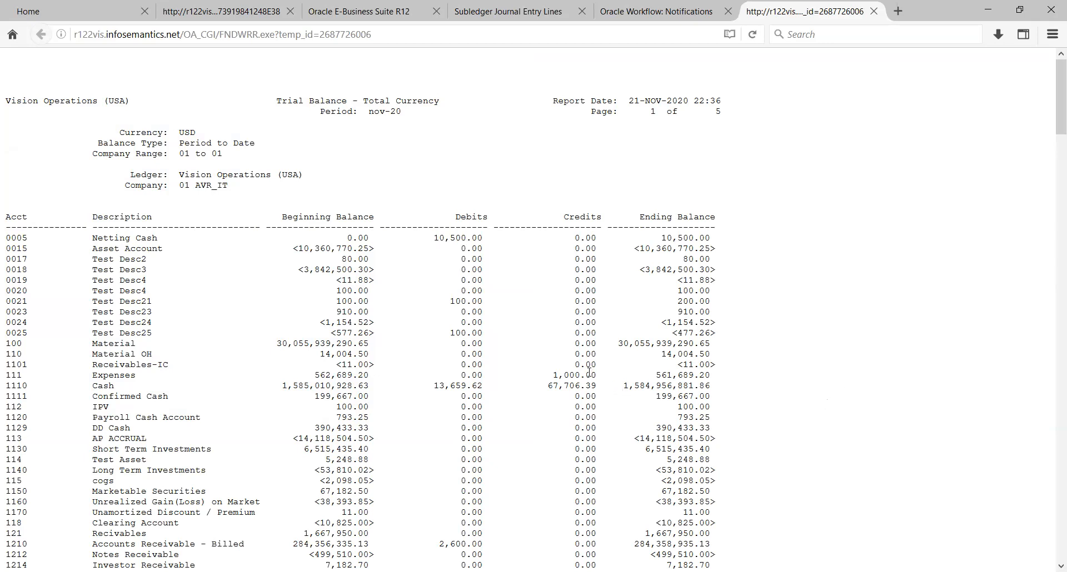
# Step: Examine the Trial Balance report's account lines, especially the beginning balance, debits and credits of the Netting Cash account
pyautogui.scroll(-7, 589, 372)
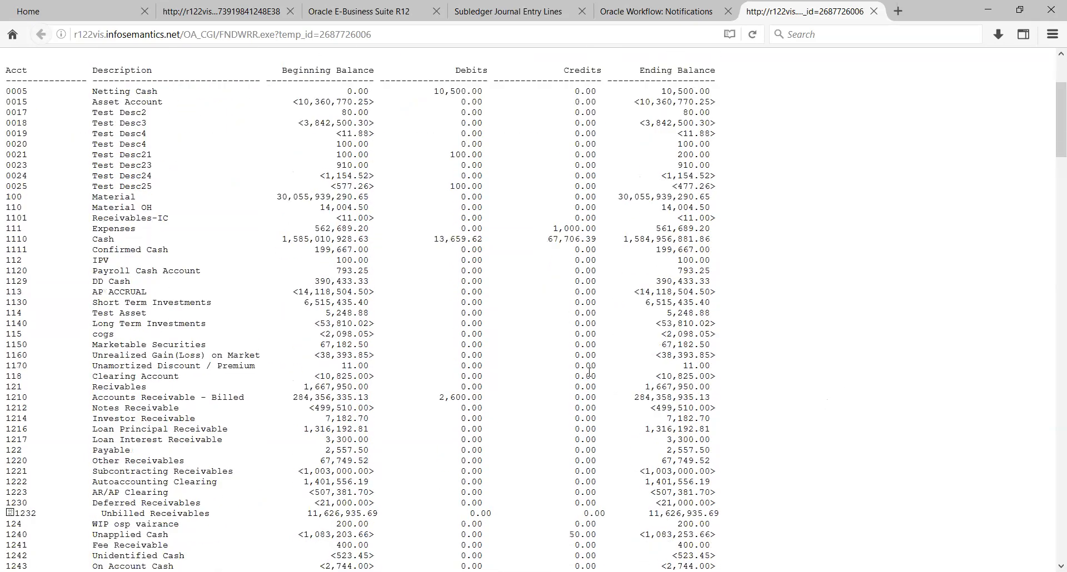
pyautogui.scroll(-14, 589, 372)
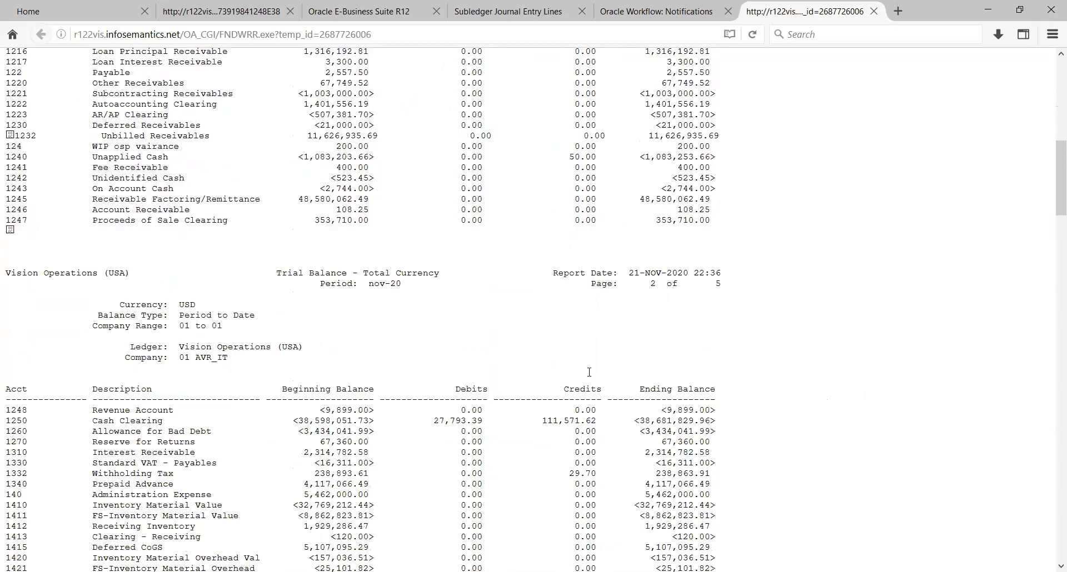
pyautogui.scroll(-2, 588, 372)
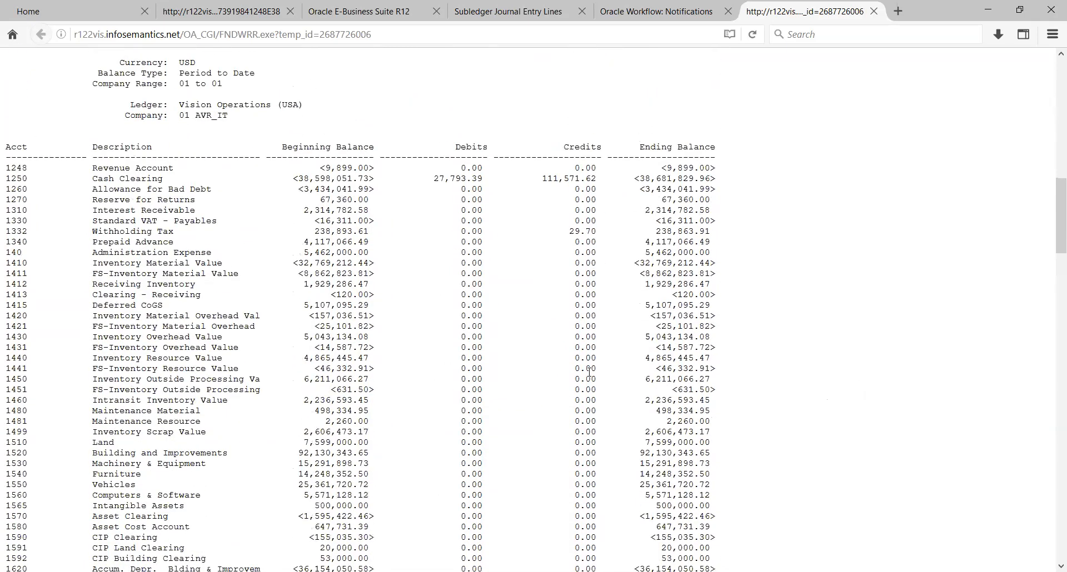
pyautogui.scroll(20, 589, 372)
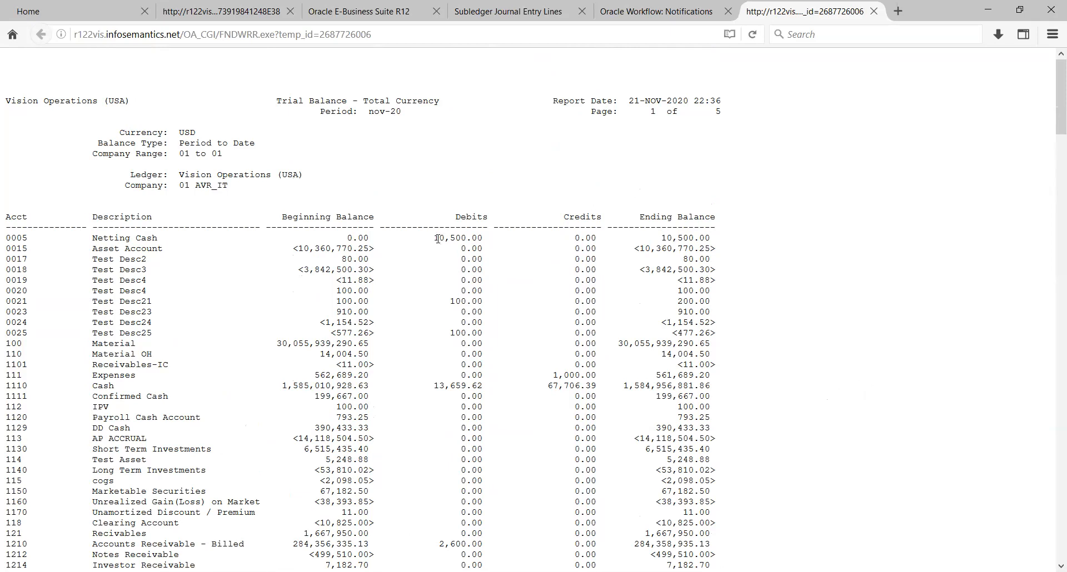
pyautogui.moveTo(456, 238); pyautogui.dragTo(597, 237)
pyautogui.click(572, 272)
pyautogui.moveTo(347, 239); pyautogui.dragTo(372, 238)
# Step: Switch back to Oracle Applications, close the Requests window, and open the Account function under Inquiry
pyautogui.hotkey('alt', 'Tab')
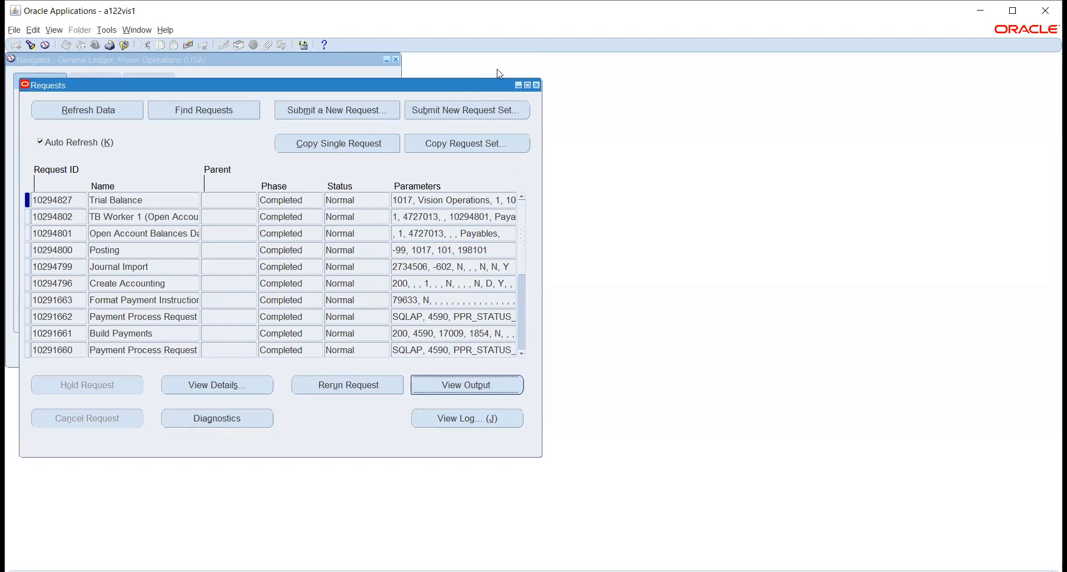
pyautogui.click(536, 85)
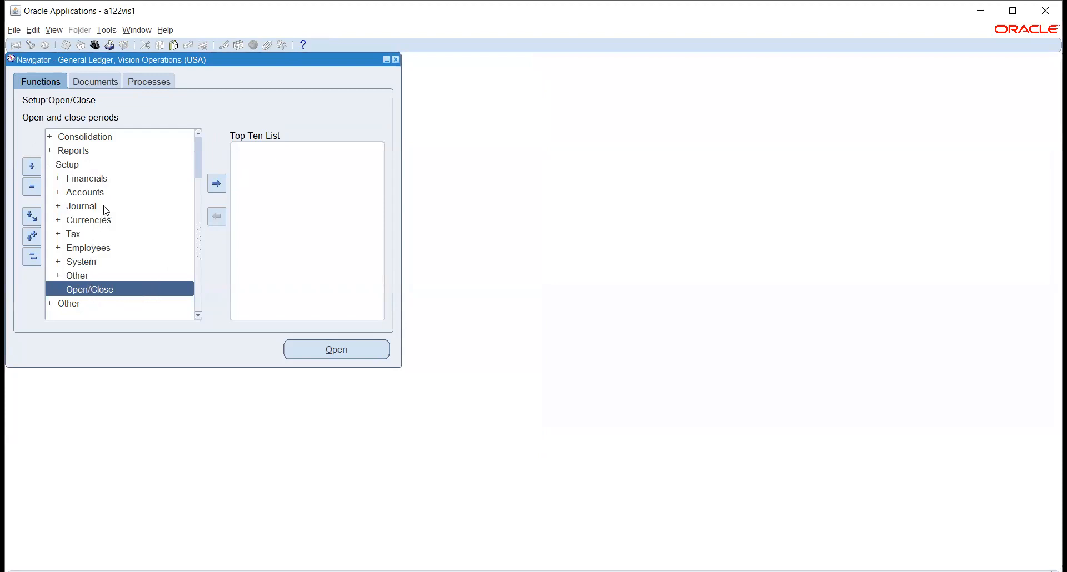
pyautogui.scroll(2, 104, 212)
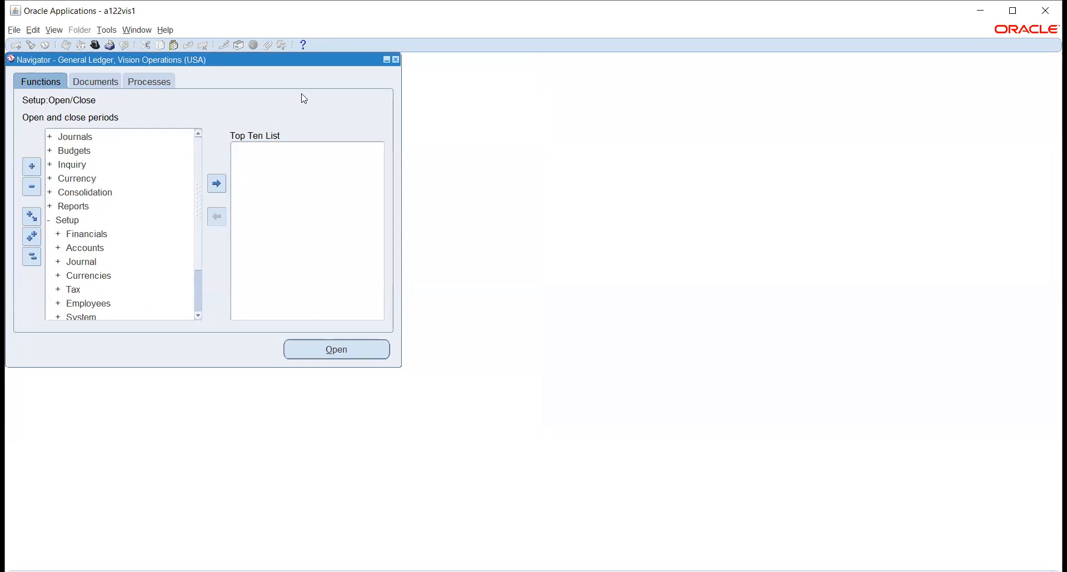
pyautogui.hotkey('alt', 'Tab')
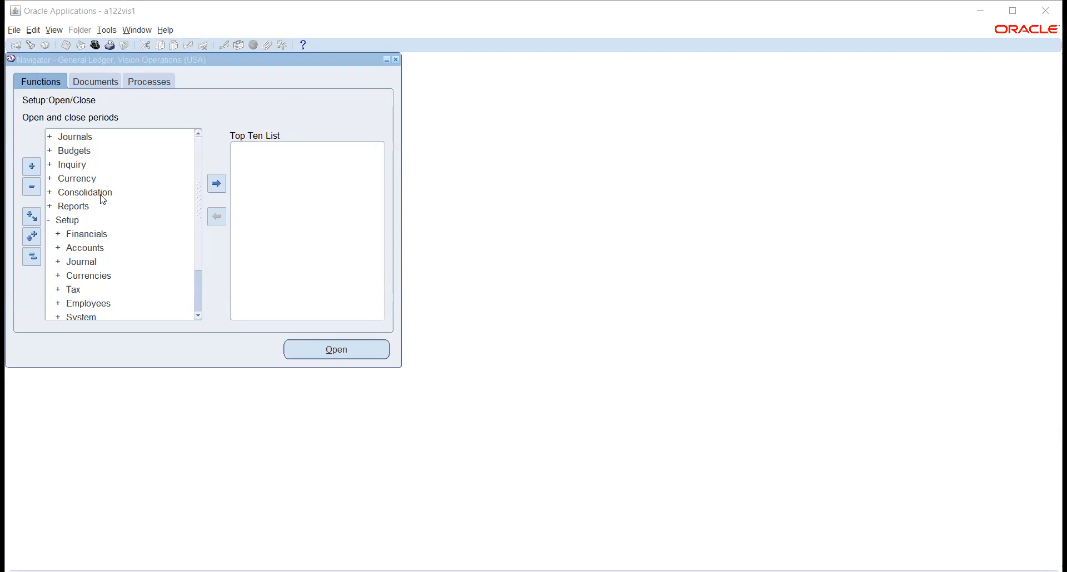
pyautogui.doubleClick(73, 166)
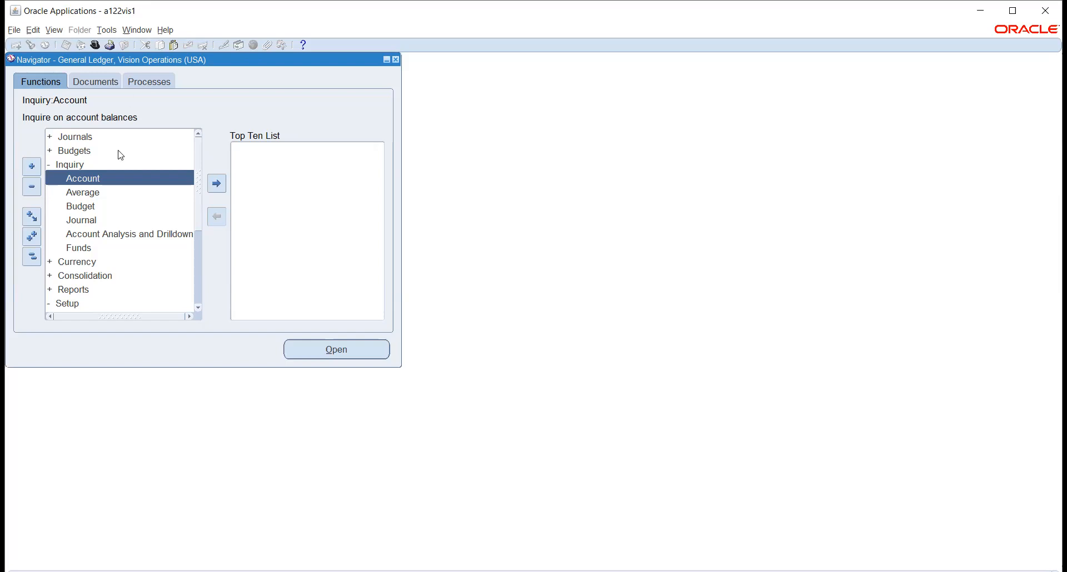
pyautogui.doubleClick(61, 179)
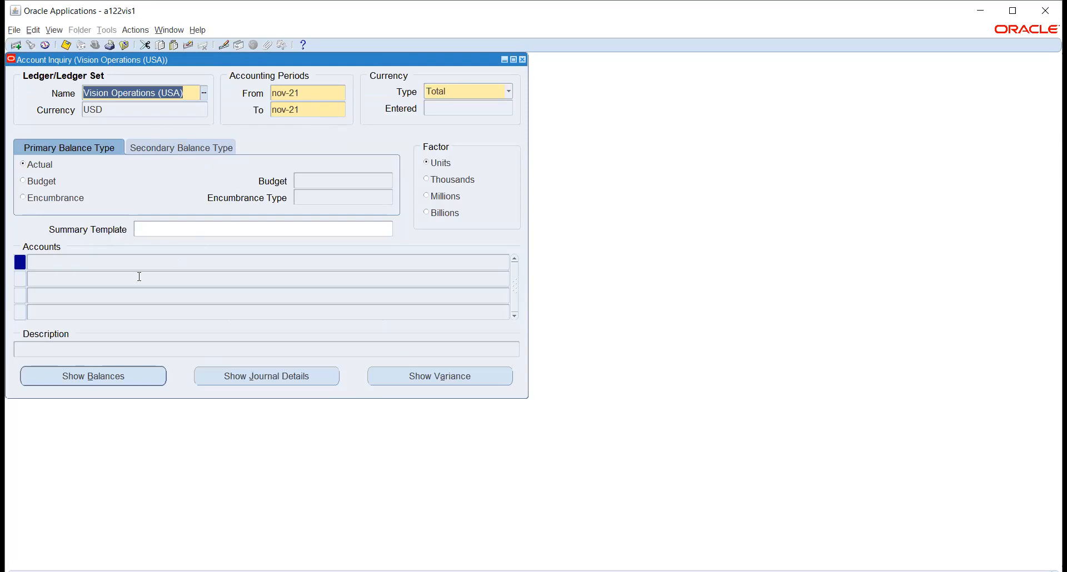
# Step: Start finding accounts for the inquiry and set the Company range from 00 to T
pyautogui.click(51, 259)
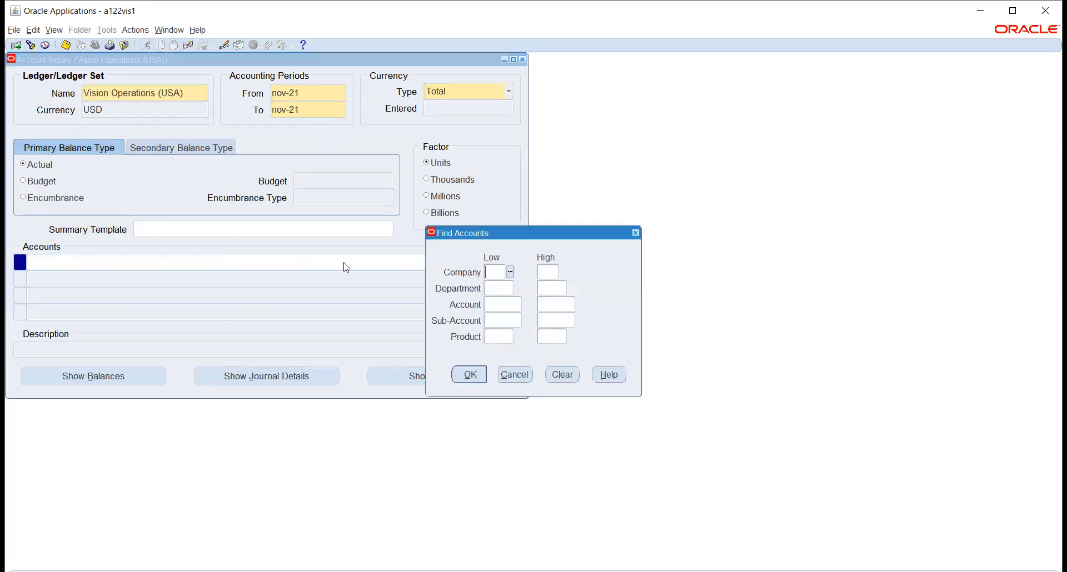
pyautogui.click(510, 272)
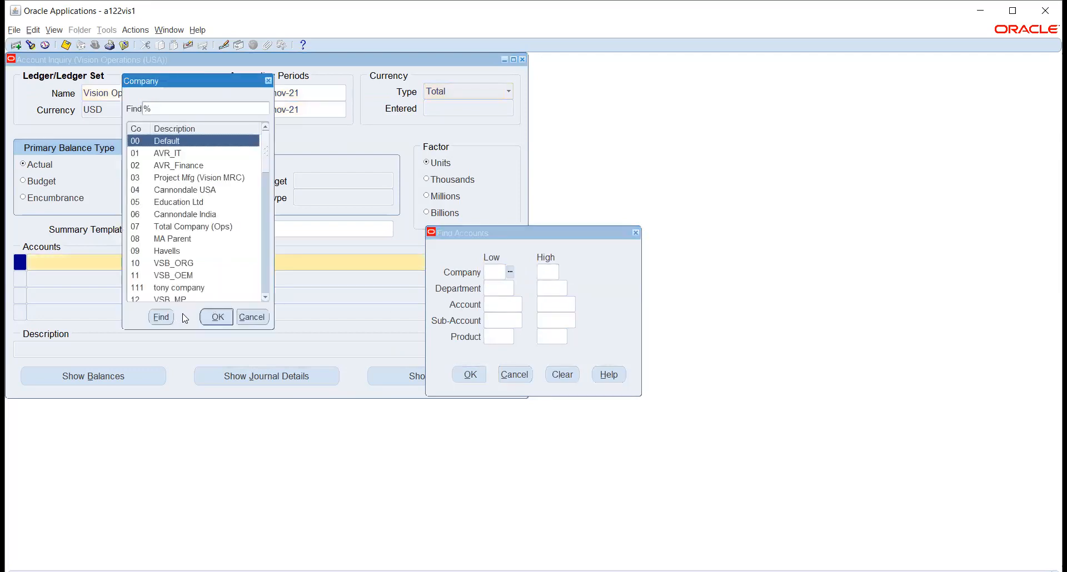
pyautogui.click(205, 320)
pyautogui.scroll(-1, 199, 251)
pyautogui.scroll(-5, 199, 252)
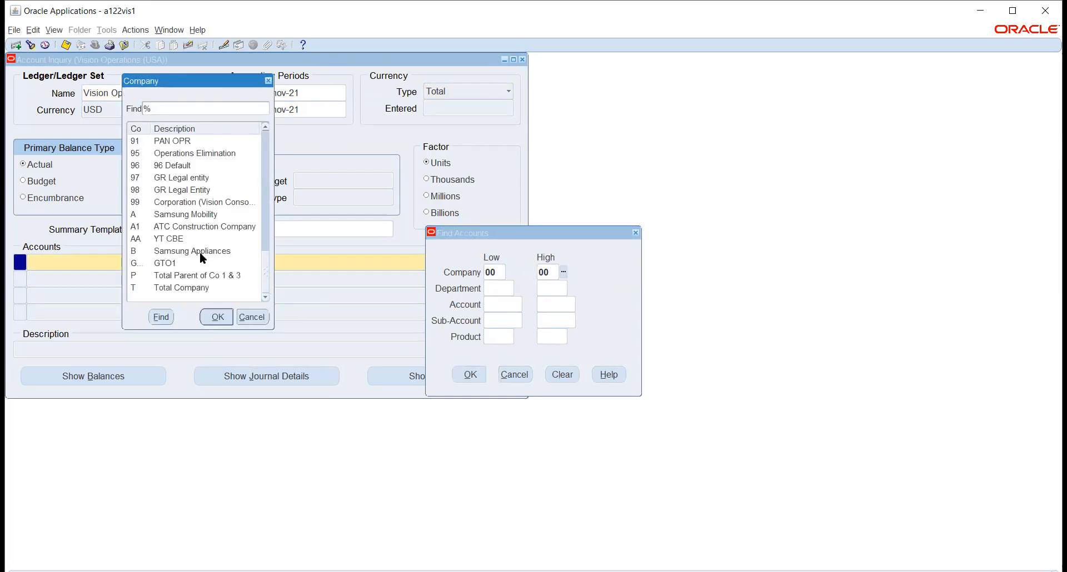
pyautogui.click(195, 288)
pyautogui.click(218, 316)
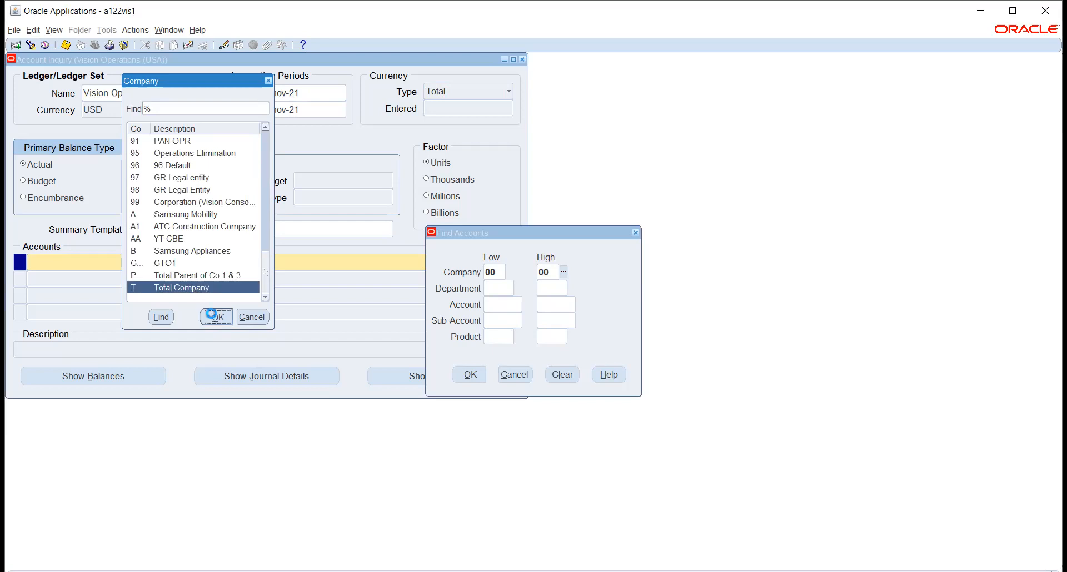
# Step: Set the Department range from 000 to UAS for the account search
pyautogui.click(518, 288)
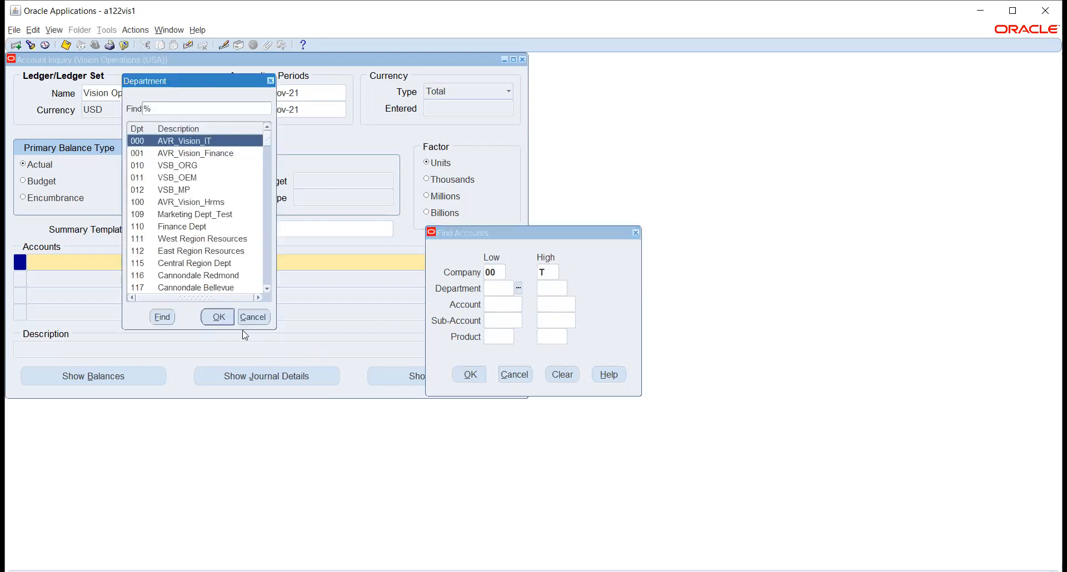
pyautogui.press('Return')
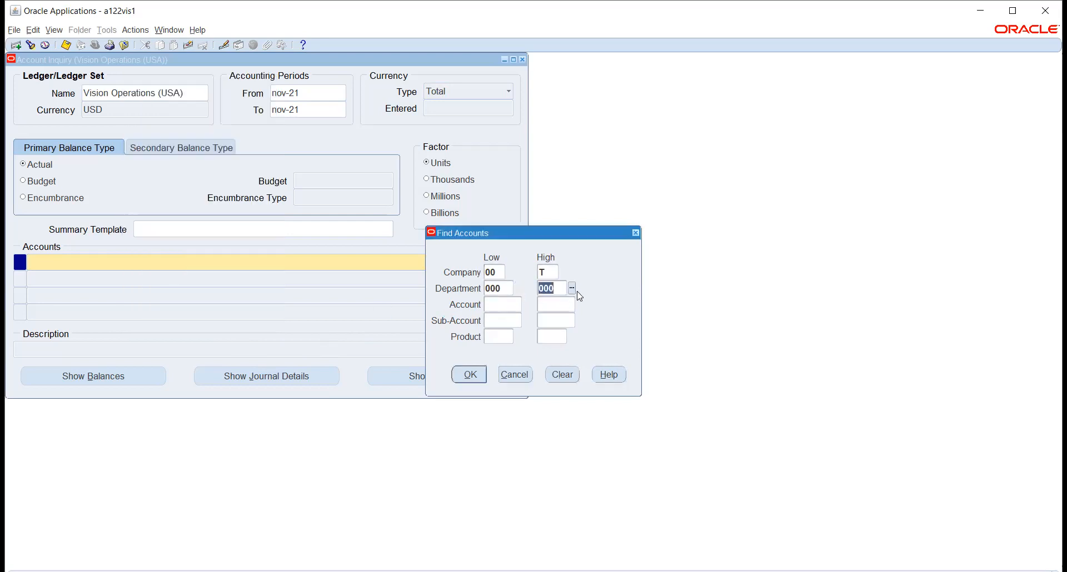
pyautogui.click(572, 288)
pyautogui.moveTo(271, 136); pyautogui.dragTo(269, 300)
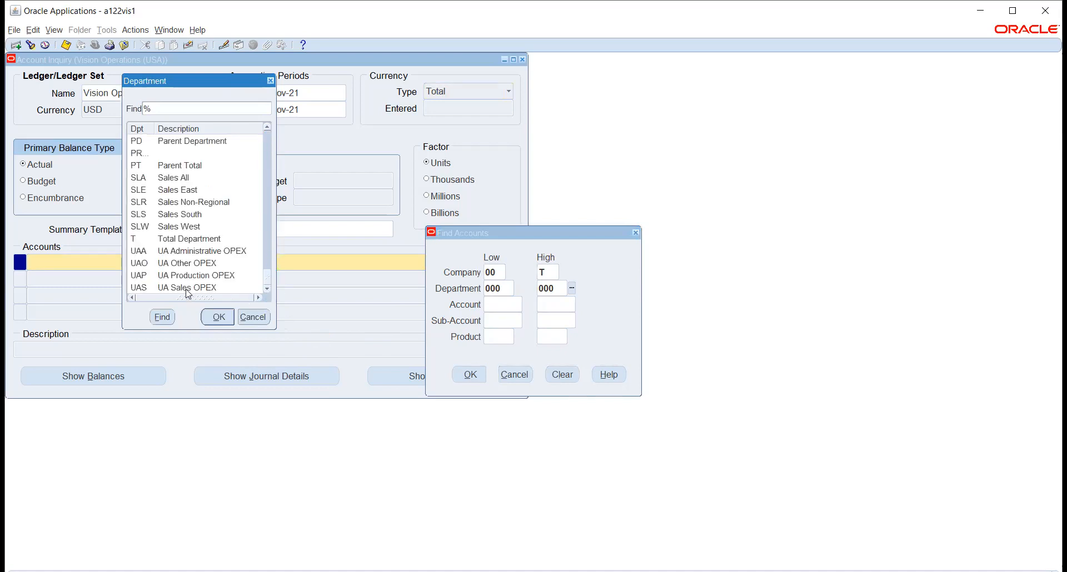
pyautogui.click(187, 288)
pyautogui.click(215, 317)
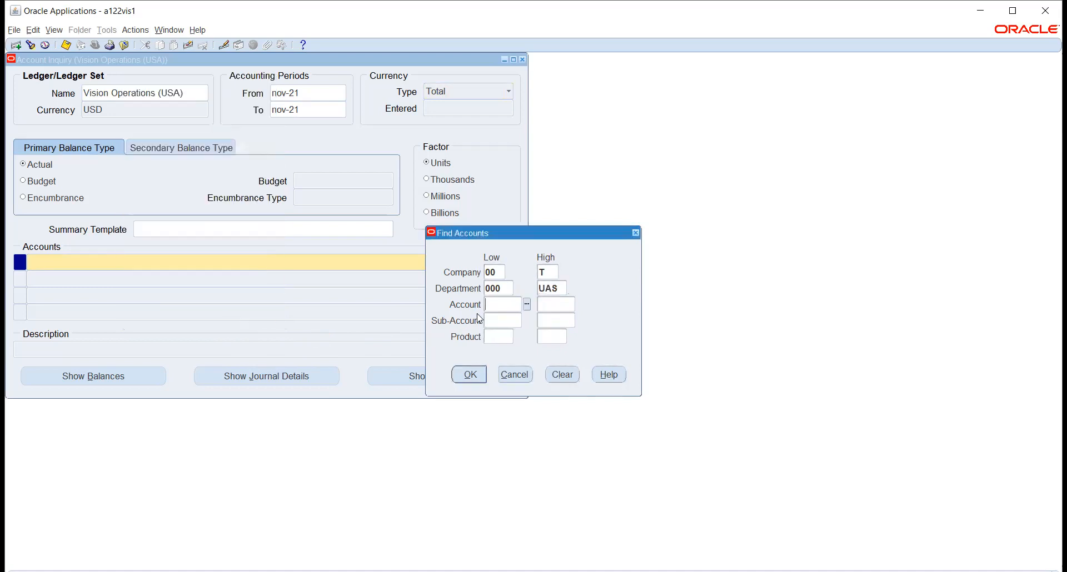
# Step: Look up accounts matching "accru" and set the Account range to 2225, Accrued Expenses
pyautogui.click(526, 306)
pyautogui.click(205, 108)
pyautogui.write('ac')
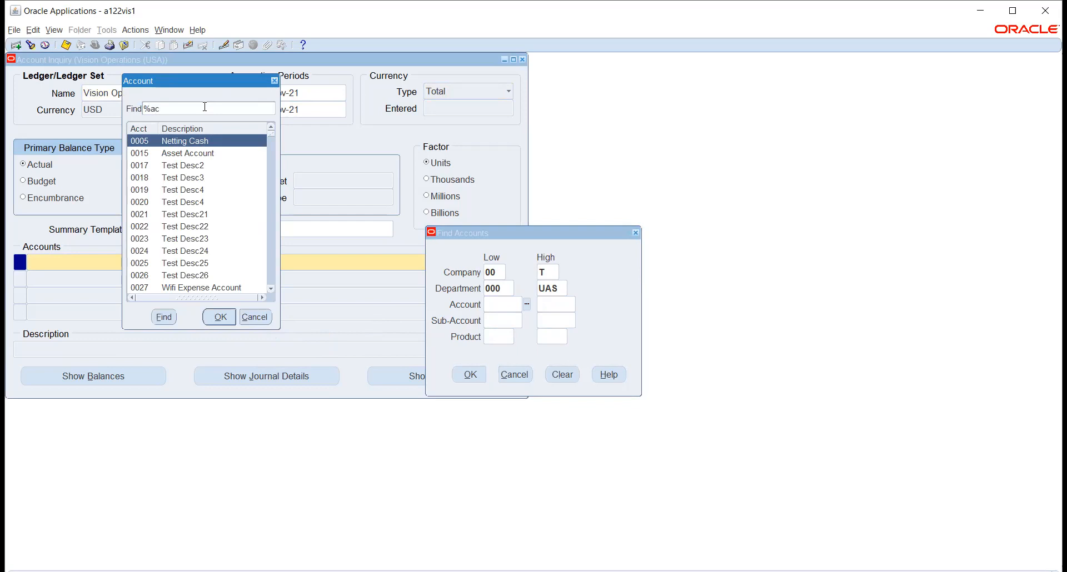
pyautogui.write('cr')
pyautogui.write('u')
pyautogui.press('Return')
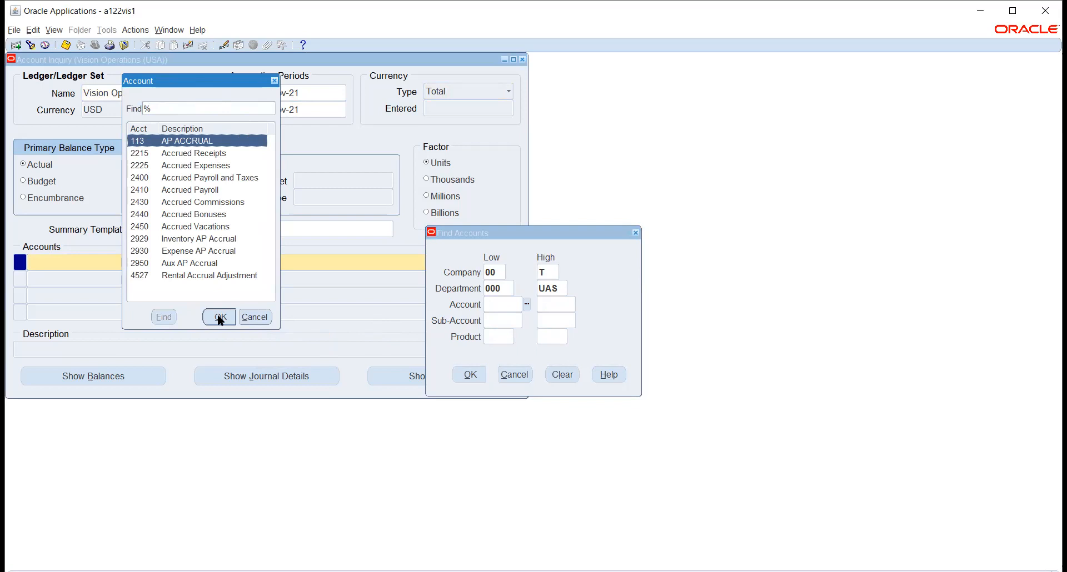
pyautogui.click(175, 167)
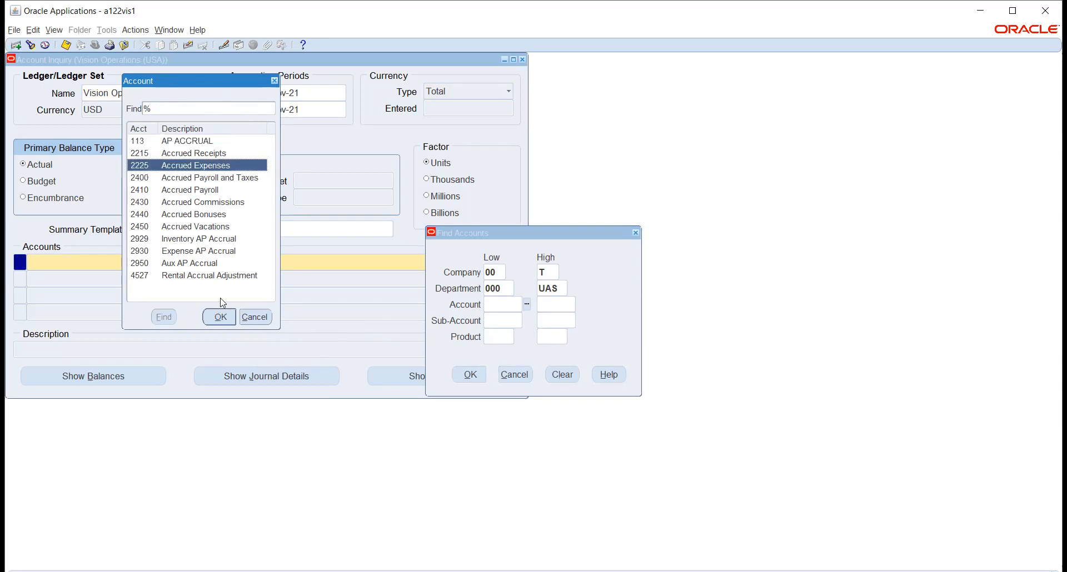
pyautogui.click(220, 317)
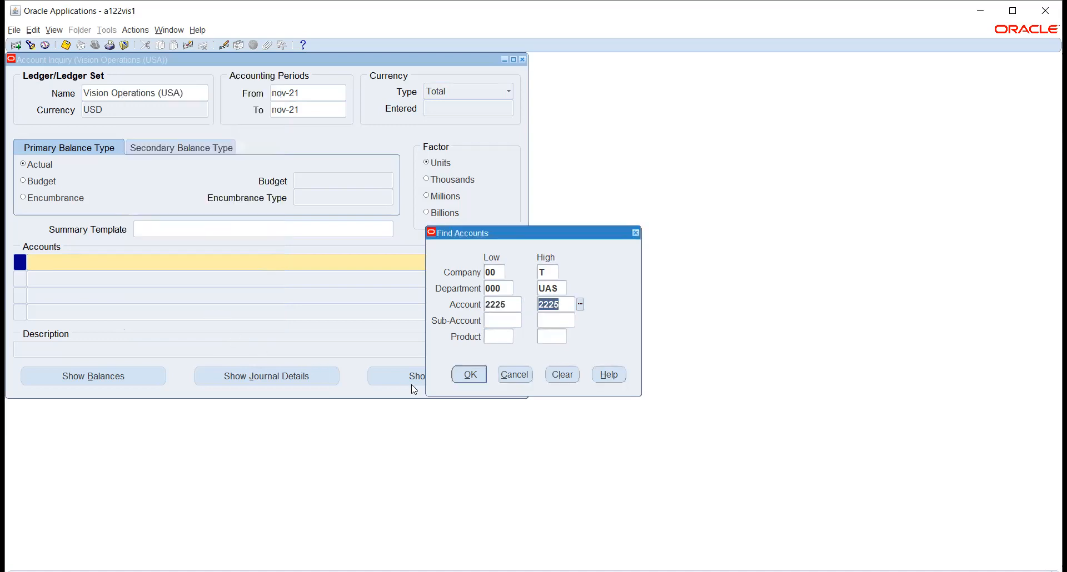
# Step: Set the Sub-Account range from 0000 to T, Total Sub-Account, for the account search
pyautogui.click(509, 322)
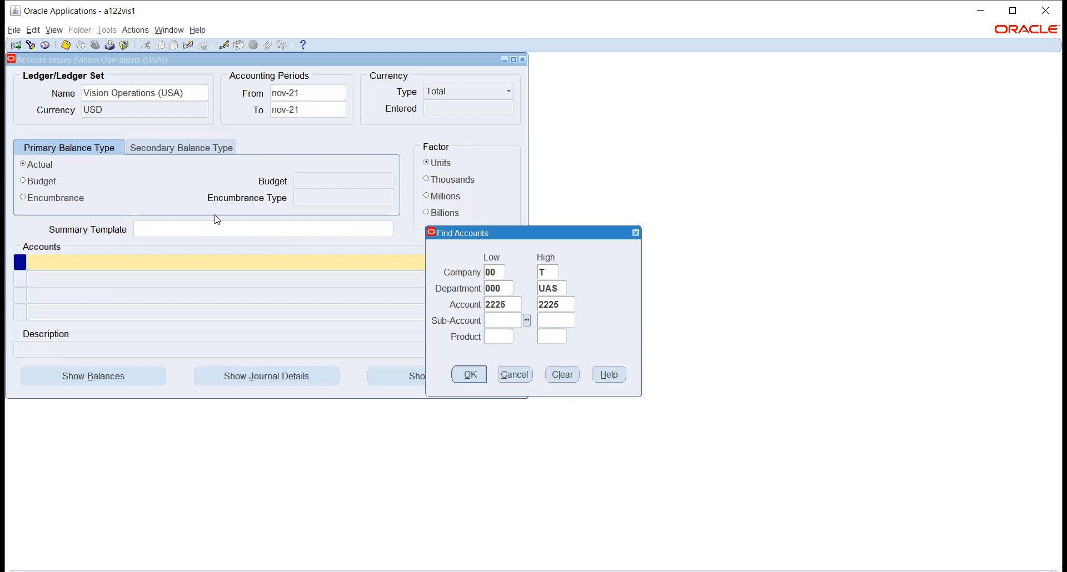
pyautogui.click(527, 321)
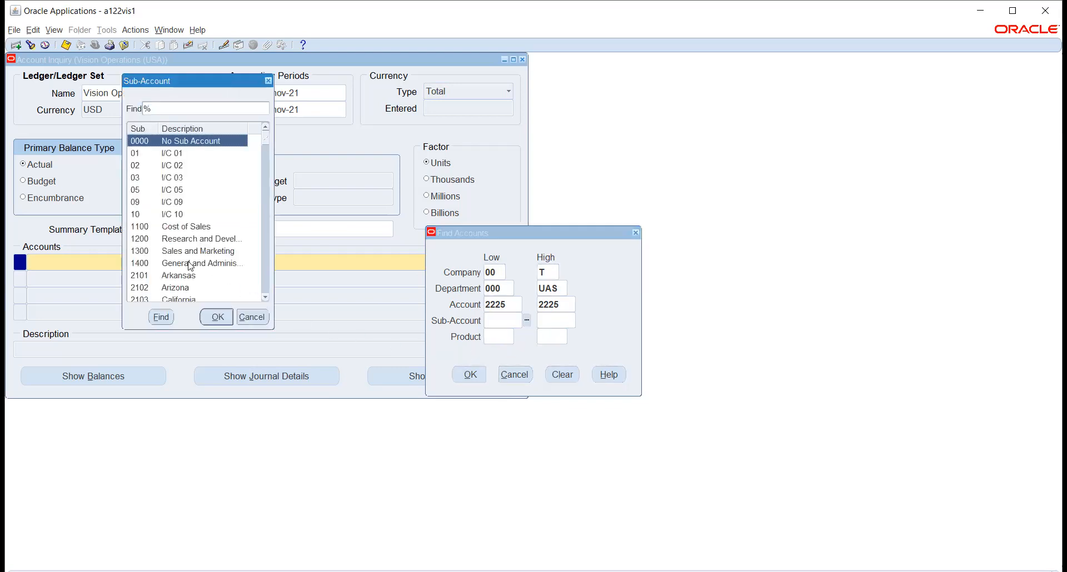
pyautogui.click(216, 318)
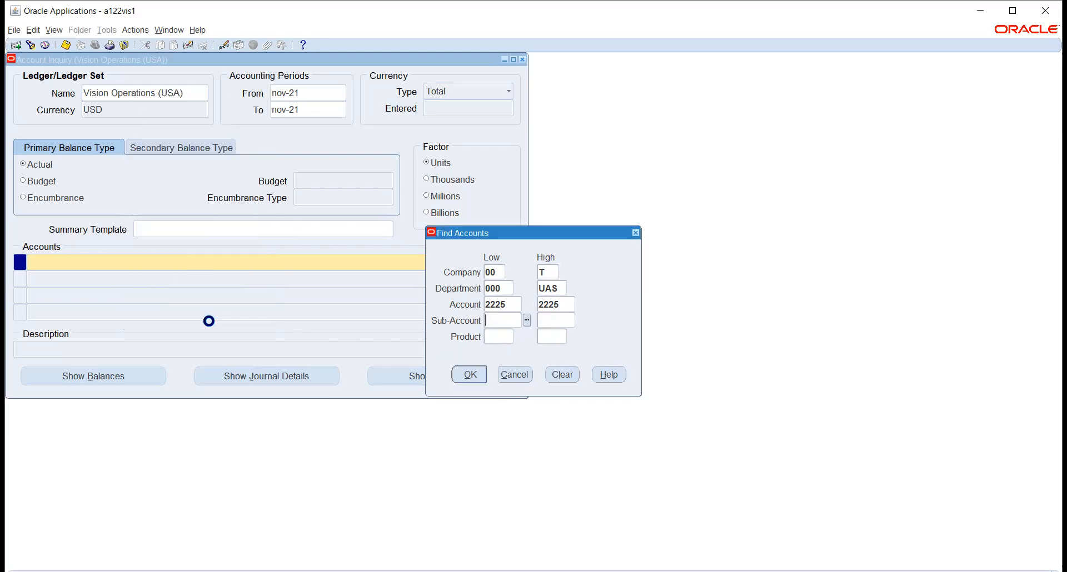
pyautogui.click(579, 321)
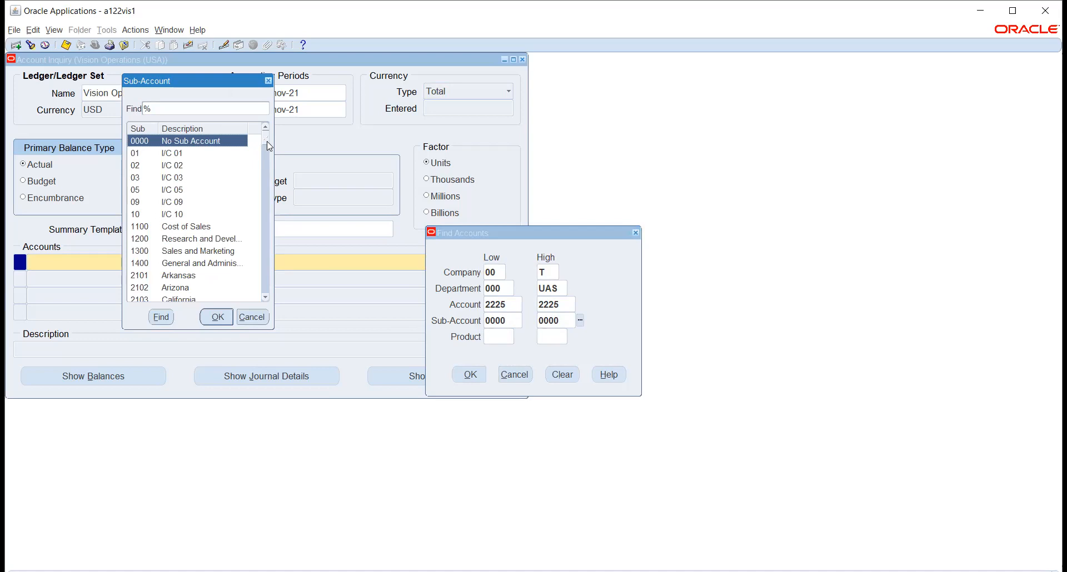
pyautogui.moveTo(269, 146); pyautogui.dragTo(262, 303)
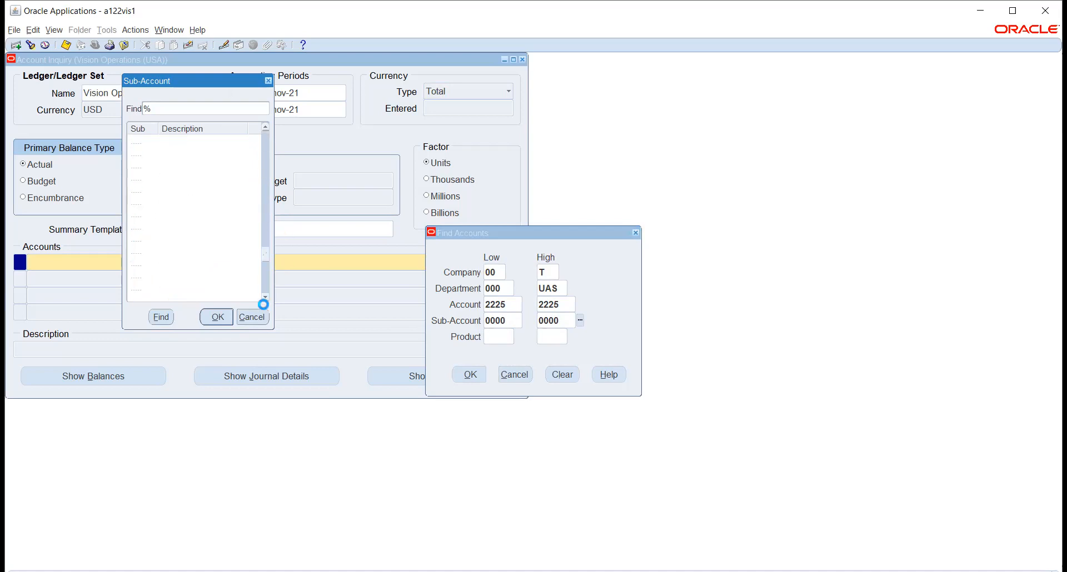
pyautogui.click(185, 287)
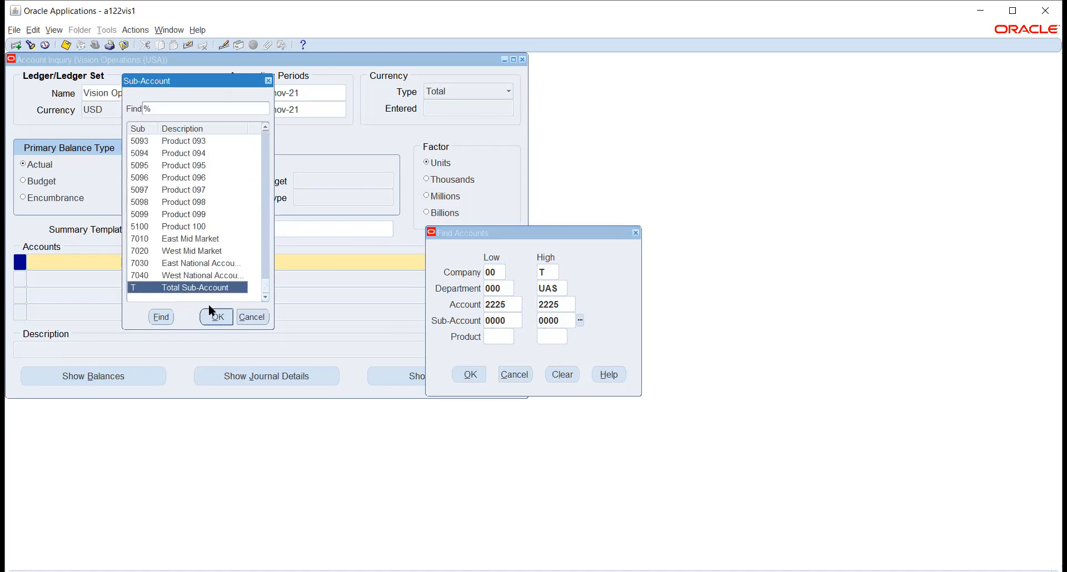
pyautogui.click(217, 317)
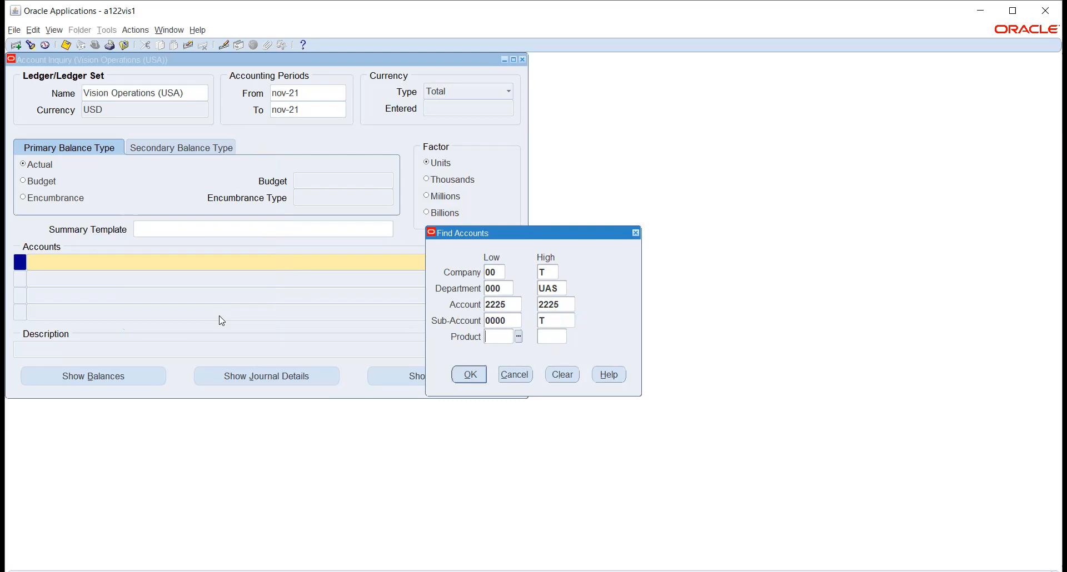
# Step: Set the Product range from 000, No Product, to T2, Total 200, for the account search
pyautogui.click(518, 336)
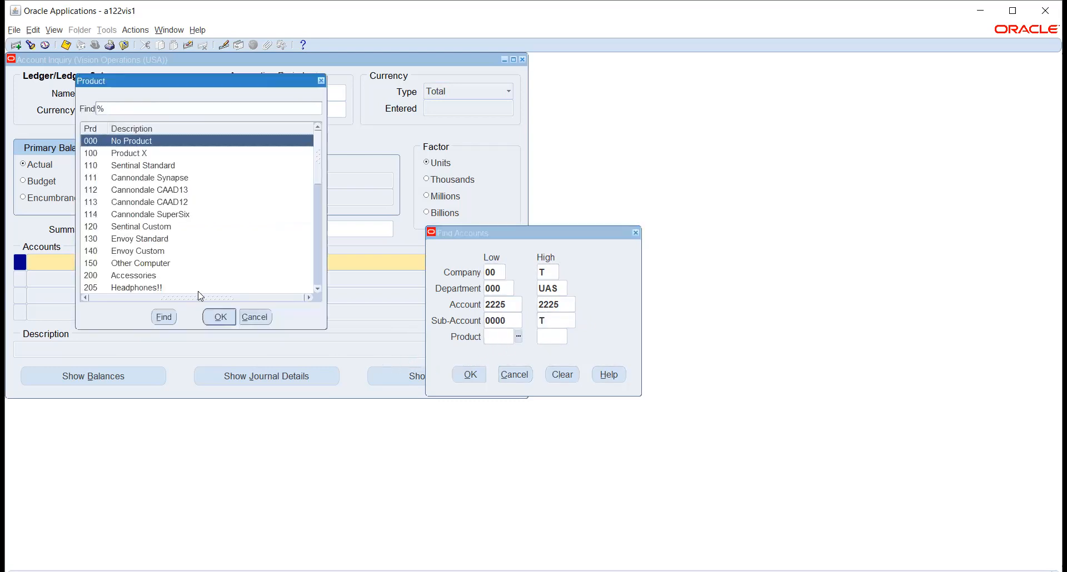
pyautogui.click(220, 317)
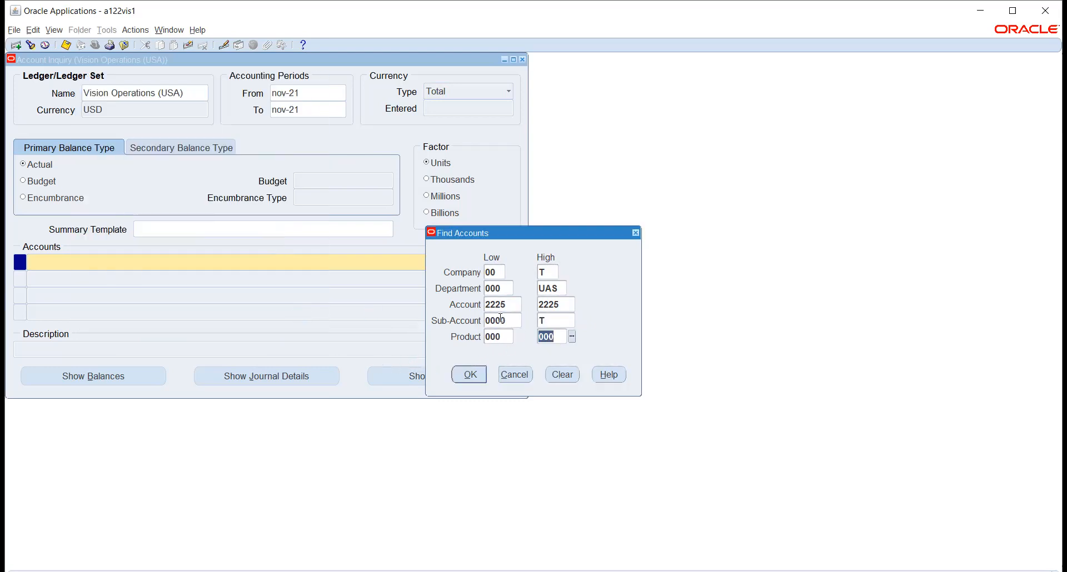
pyautogui.click(572, 336)
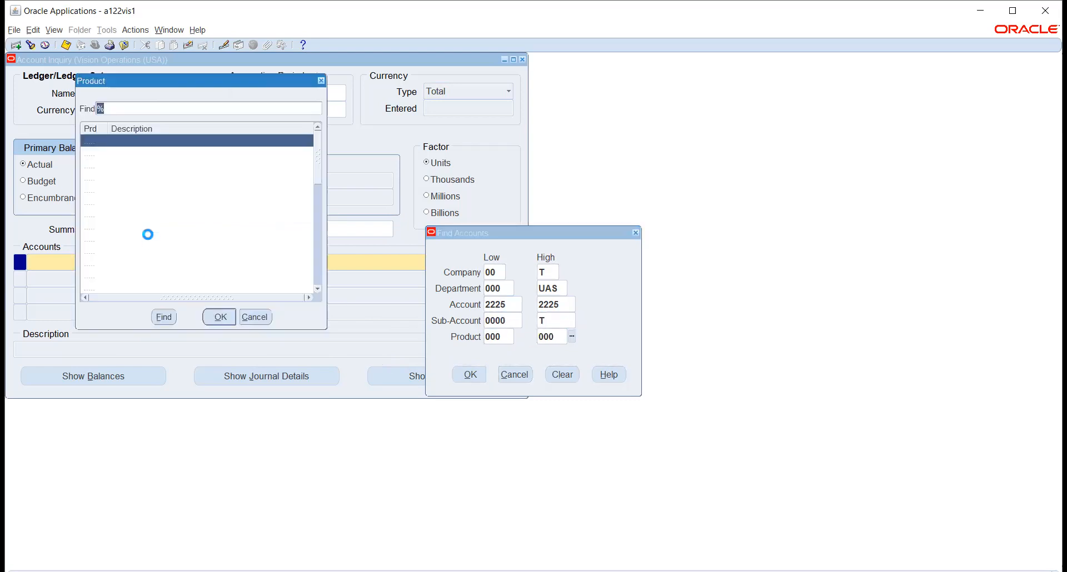
pyautogui.moveTo(315, 156); pyautogui.dragTo(318, 255)
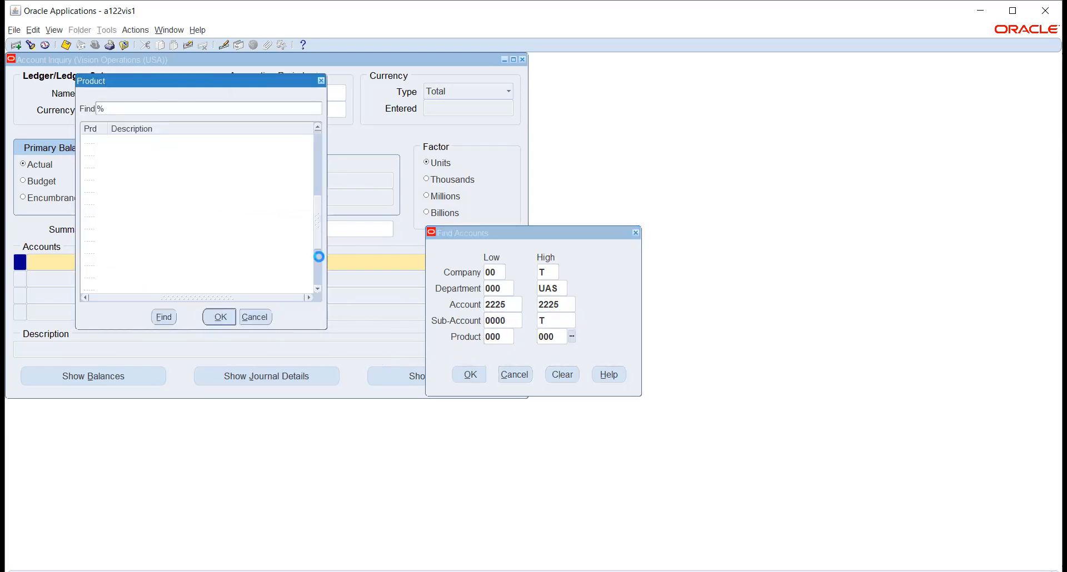
pyautogui.click(144, 287)
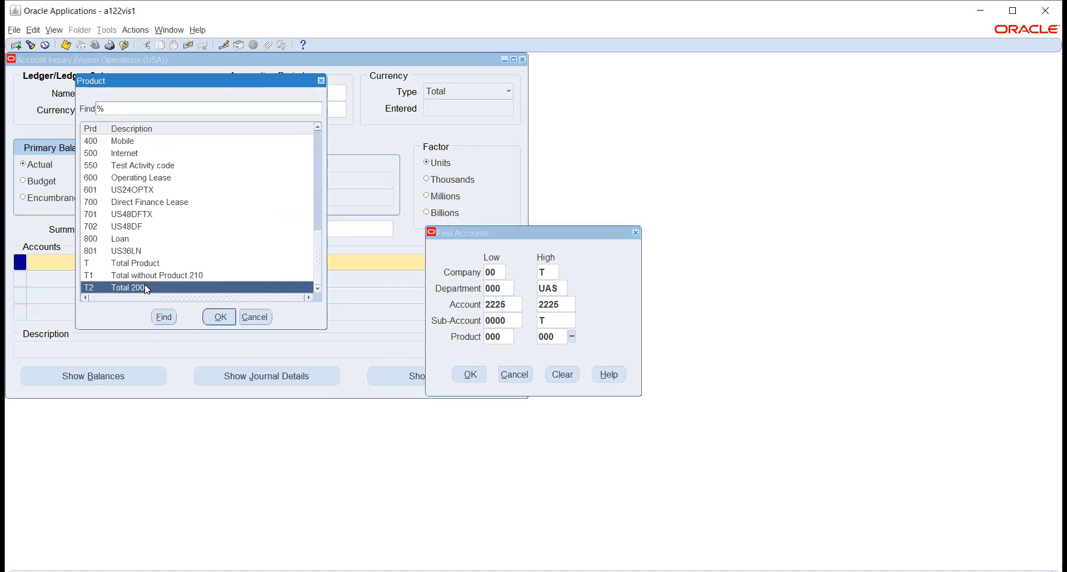
pyautogui.click(215, 313)
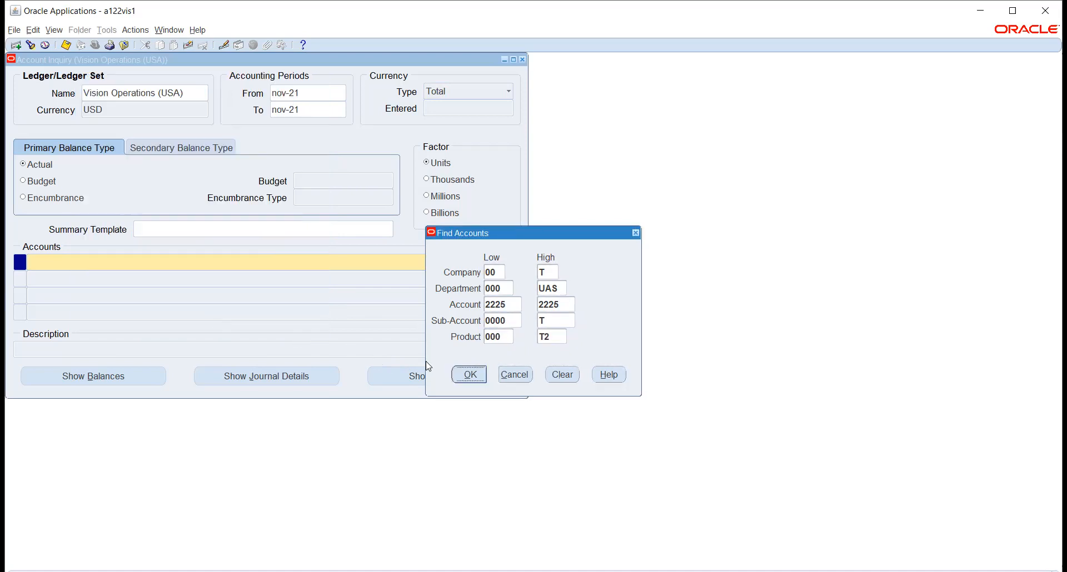
pyautogui.click(469, 375)
pyautogui.click(99, 381)
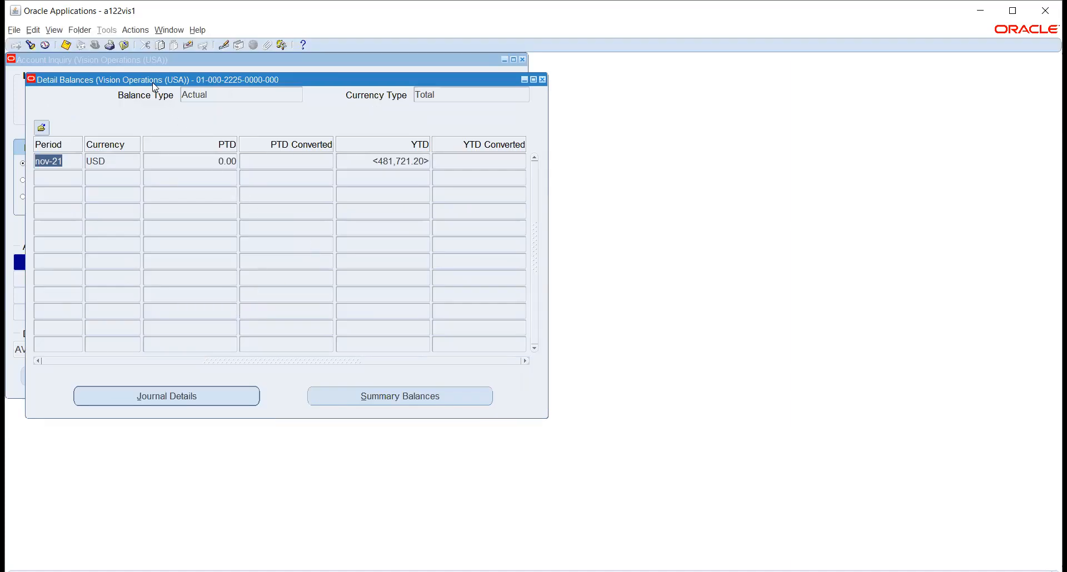
pyautogui.moveTo(155, 88); pyautogui.dragTo(513, 118)
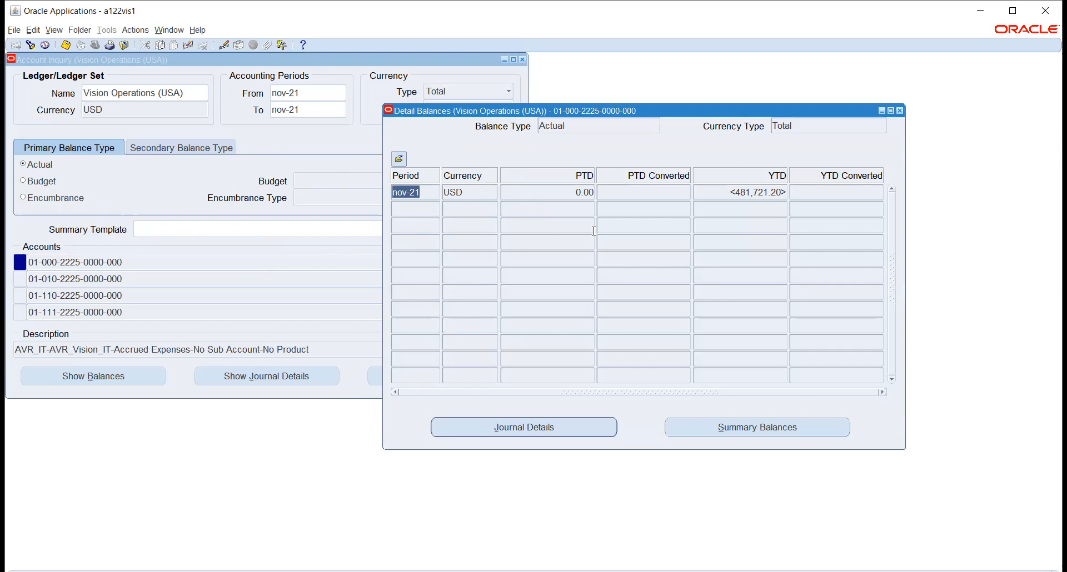
# Step: Review the nov-21 PTD and YTD balances and the period's journal details for the account
pyautogui.click(575, 192)
pyautogui.doubleClick(578, 193)
pyautogui.doubleClick(736, 192)
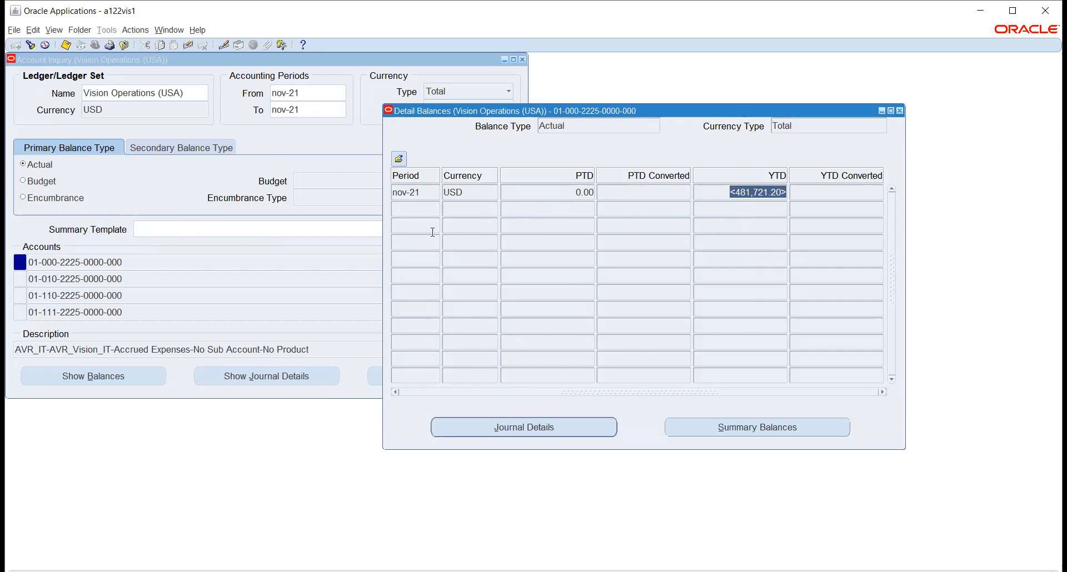
pyautogui.doubleClick(427, 192)
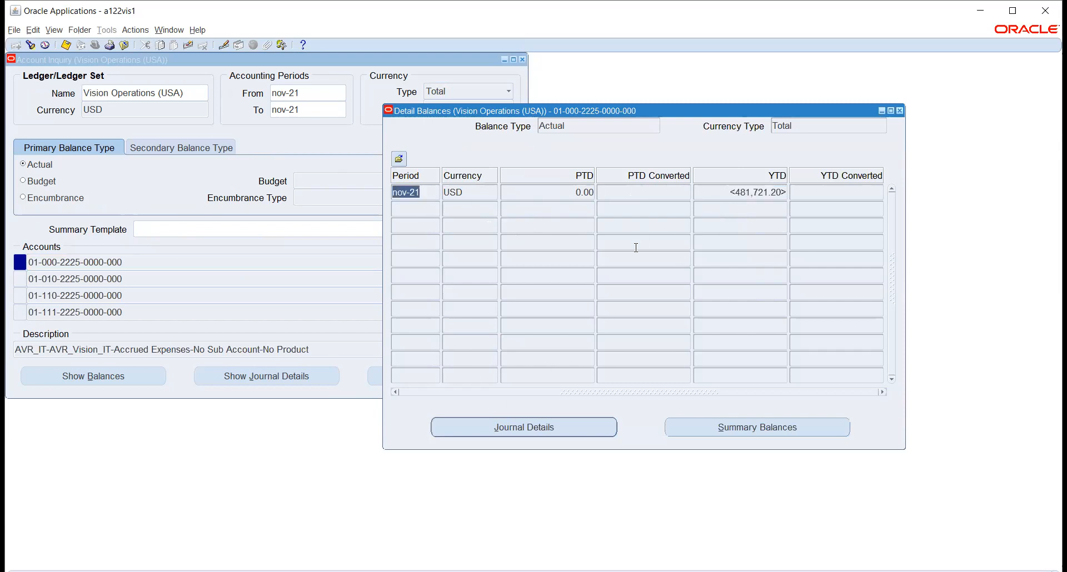
pyautogui.click(538, 427)
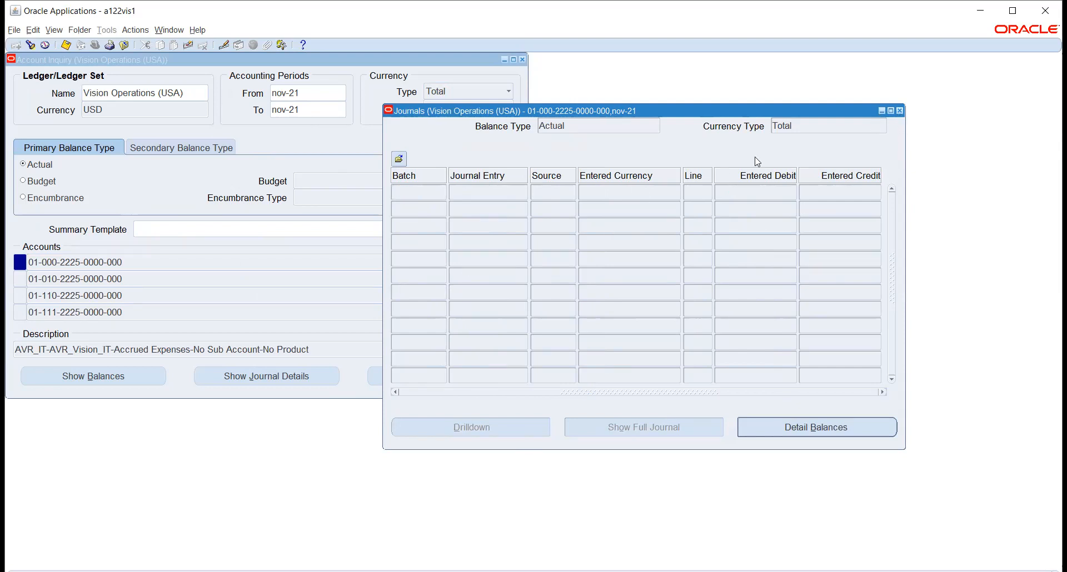
pyautogui.click(899, 110)
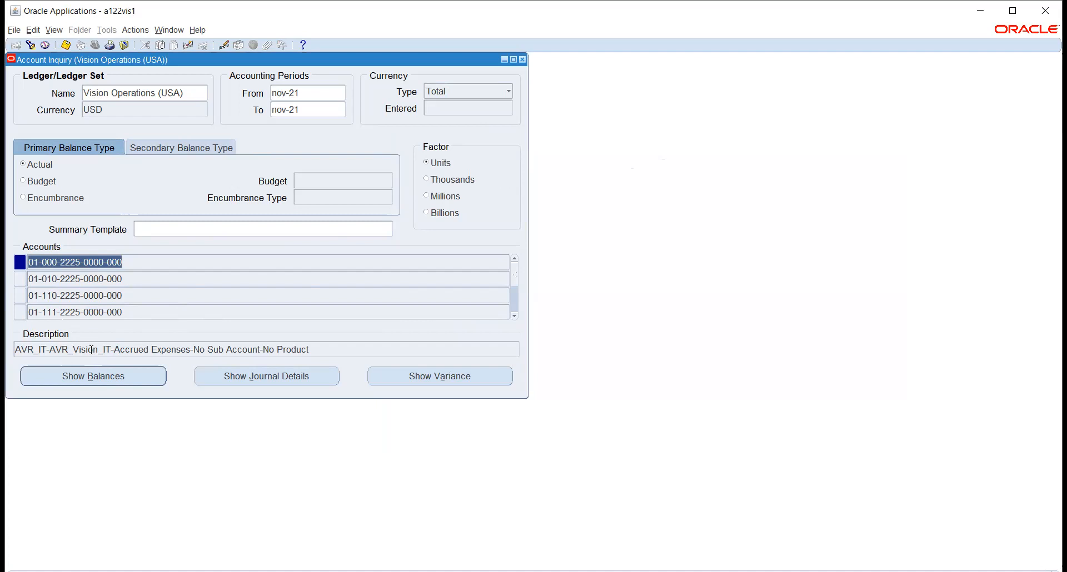
pyautogui.click(522, 59)
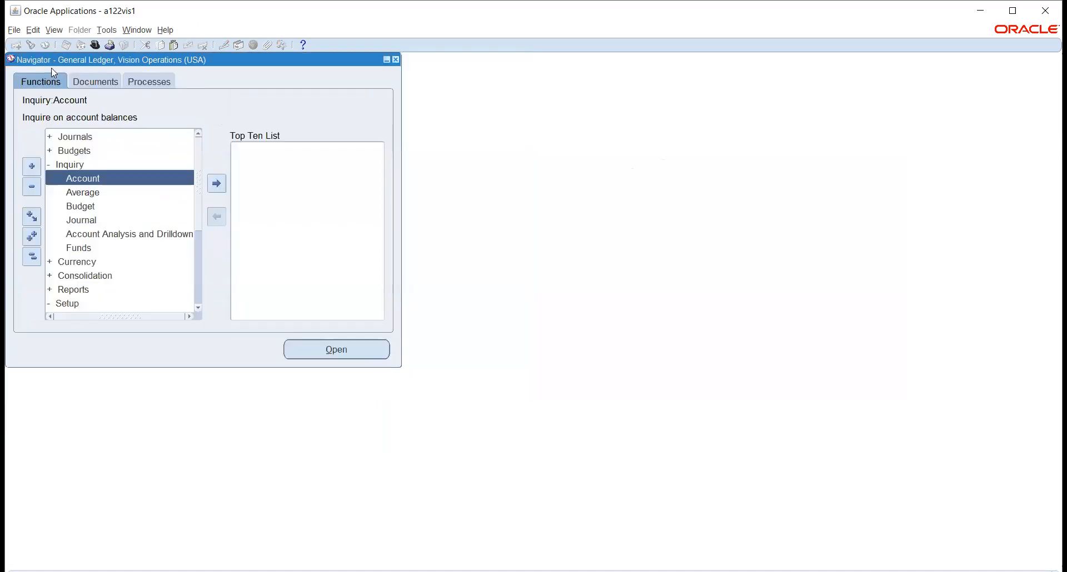
# Step: Start a new request for the Account Analysis - (180 Char) report
pyautogui.click(54, 30)
pyautogui.click(73, 195)
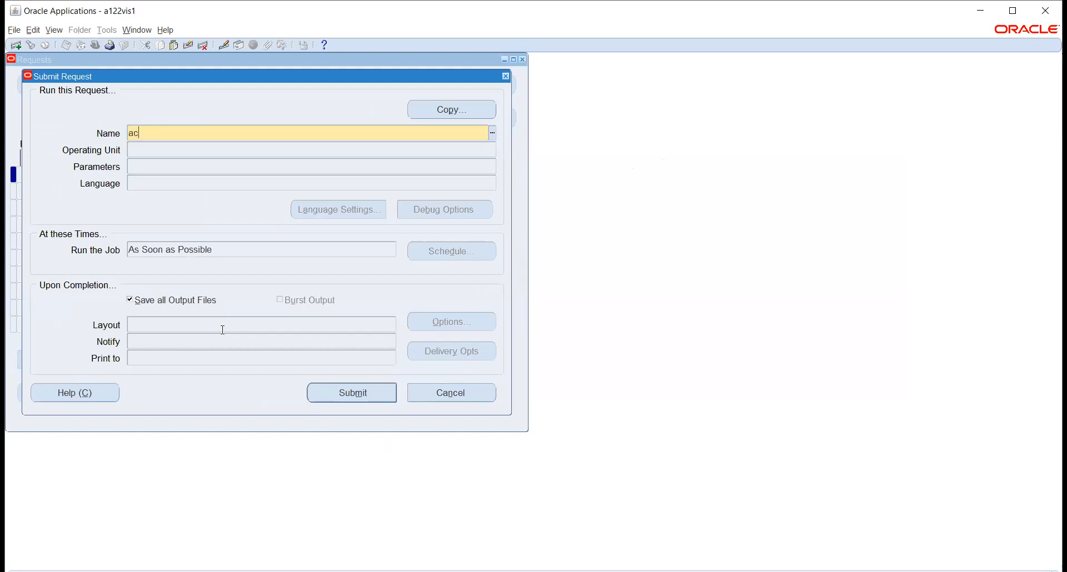
pyautogui.press('Tab')
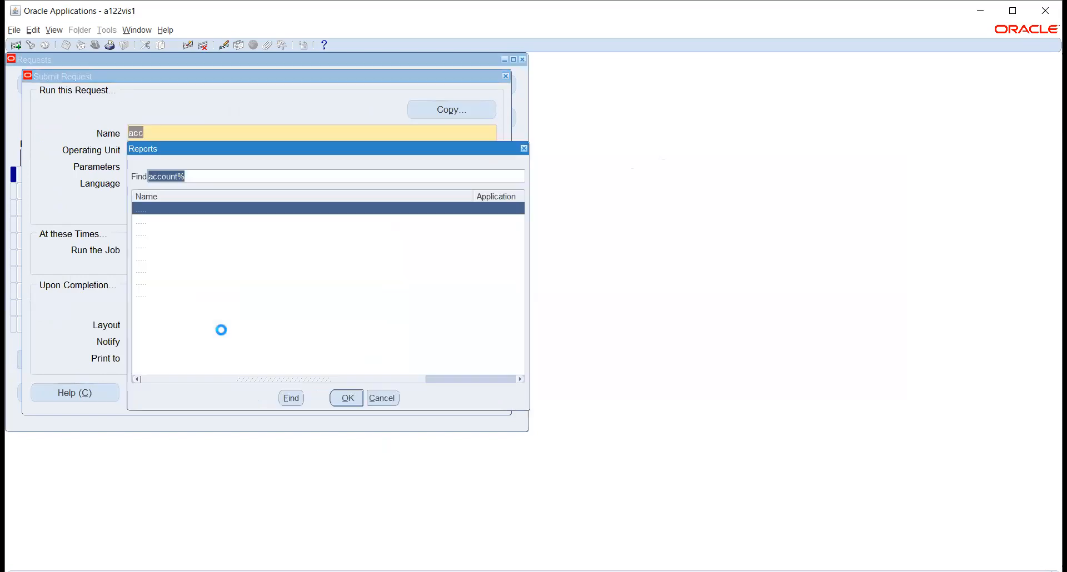
pyautogui.click(220, 222)
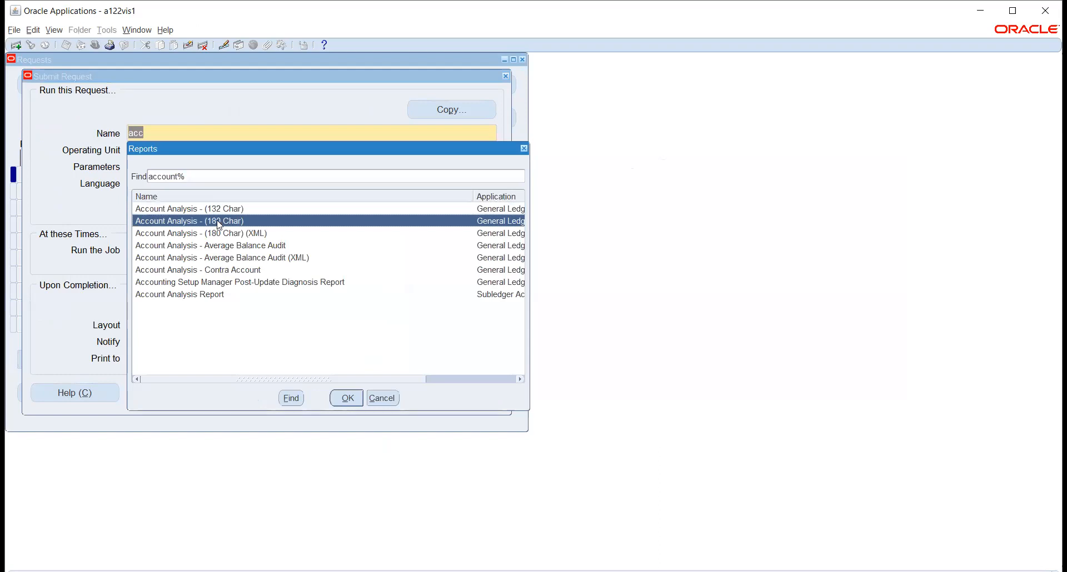
pyautogui.click(347, 397)
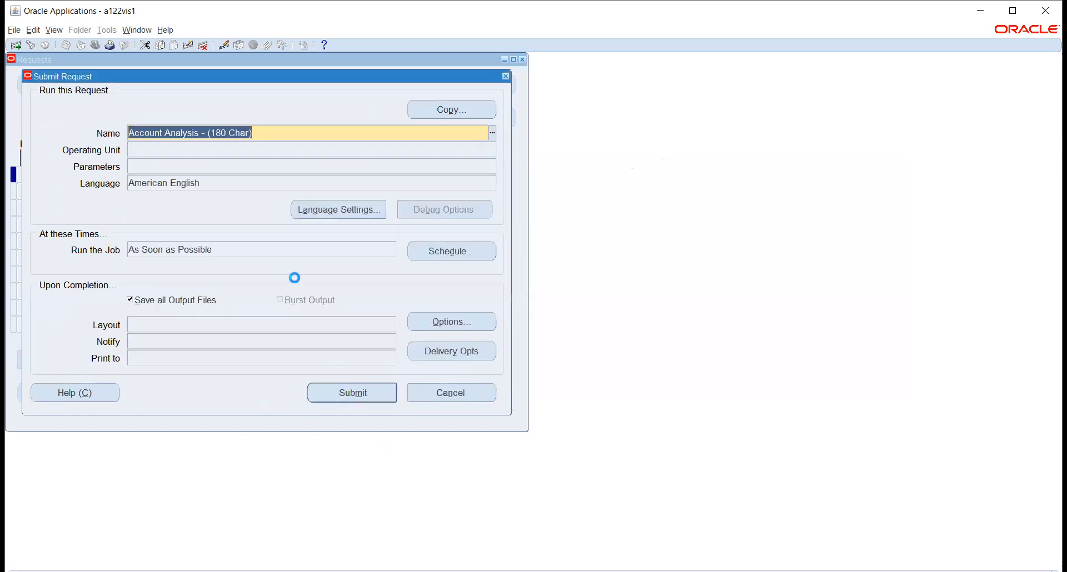
# Step: Set the report parameters Type to Source Item and Balance Type to A (Actual)
pyautogui.click(514, 275)
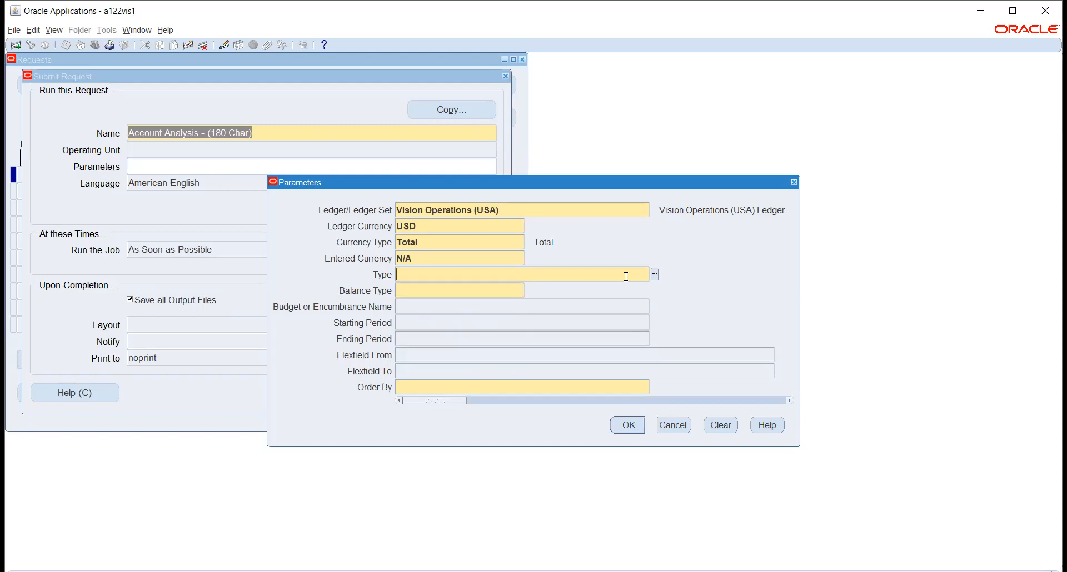
pyautogui.click(654, 275)
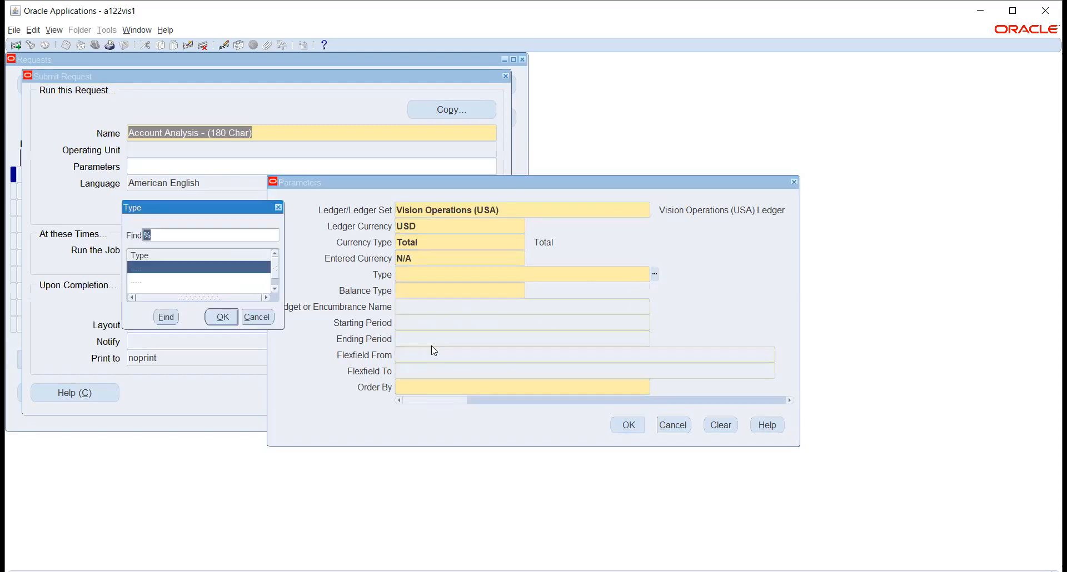
pyautogui.scroll(-1, 216, 289)
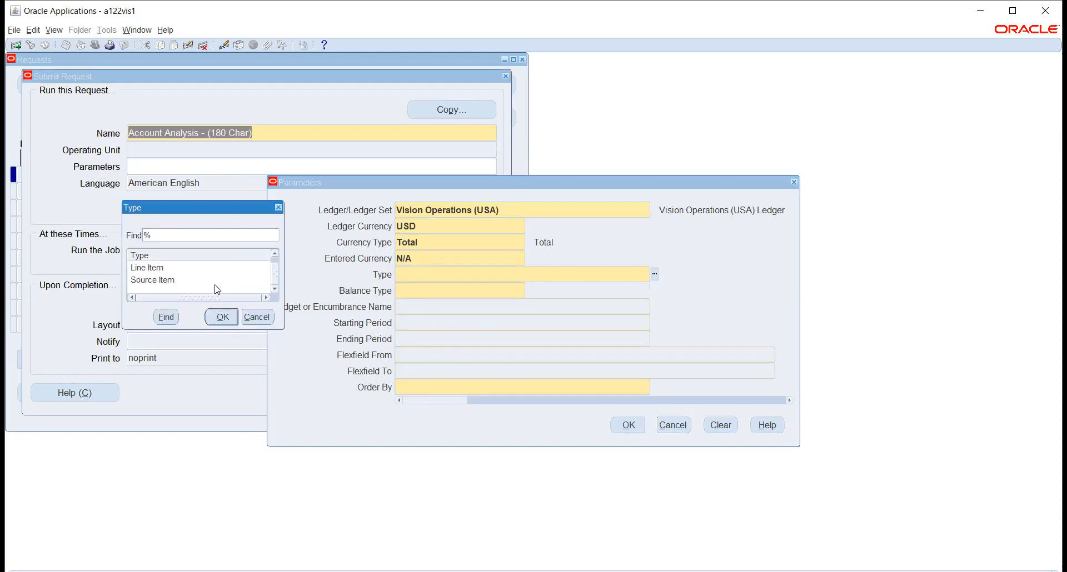
pyautogui.click(208, 281)
pyautogui.click(221, 318)
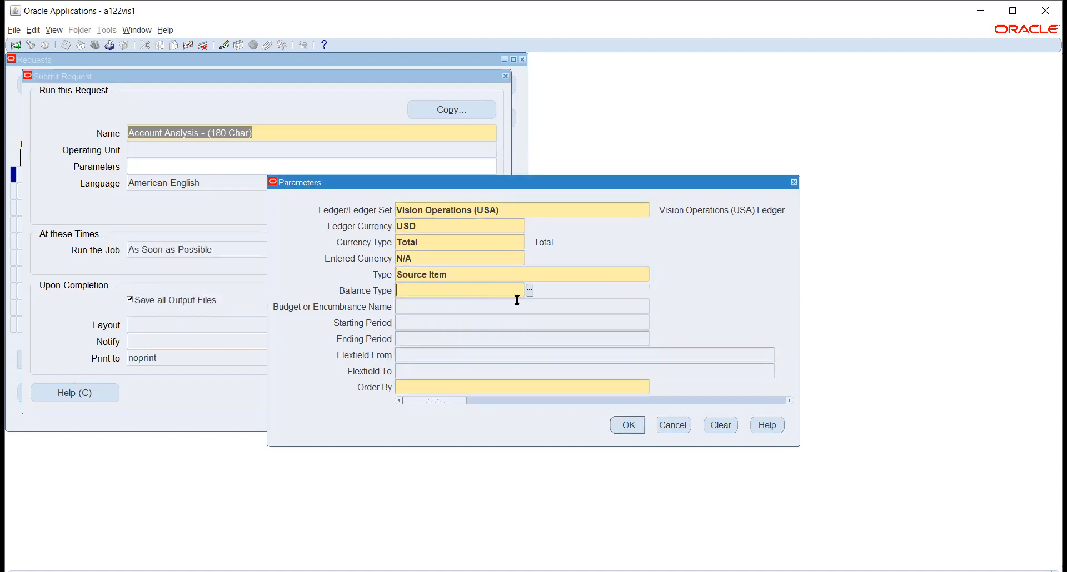
pyautogui.write('A')
pyautogui.press('Tab')
# Step: Set both the Starting Period and the Ending Period of the report to nov-20
pyautogui.click(499, 323)
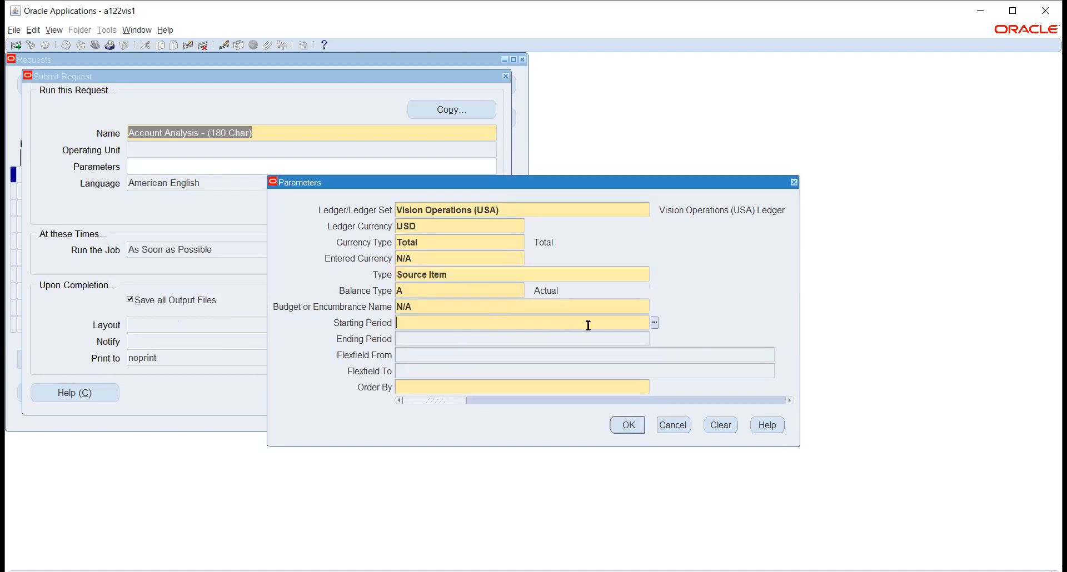
pyautogui.click(654, 323)
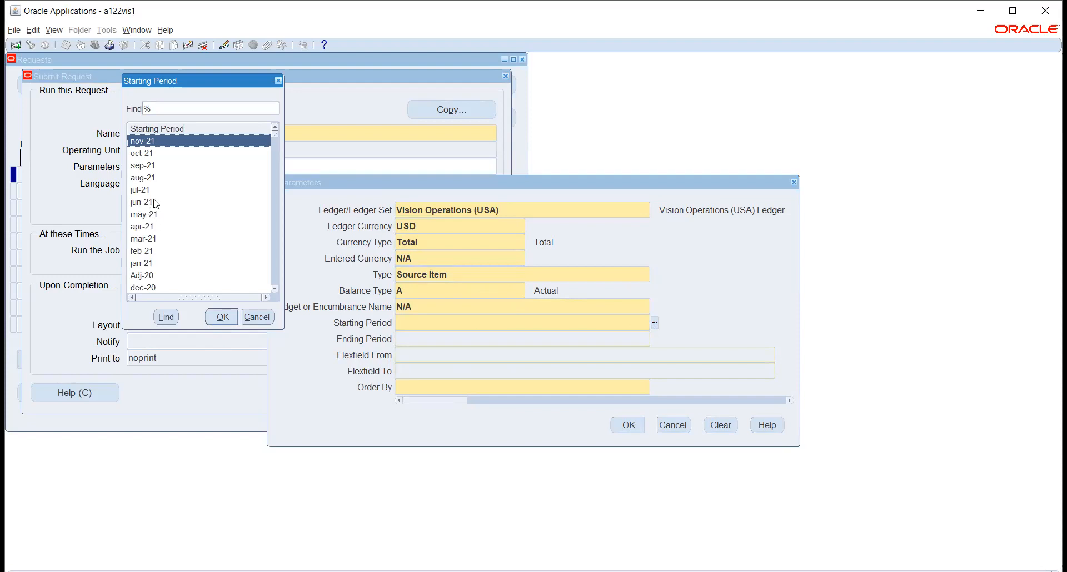
pyautogui.scroll(-2, 155, 203)
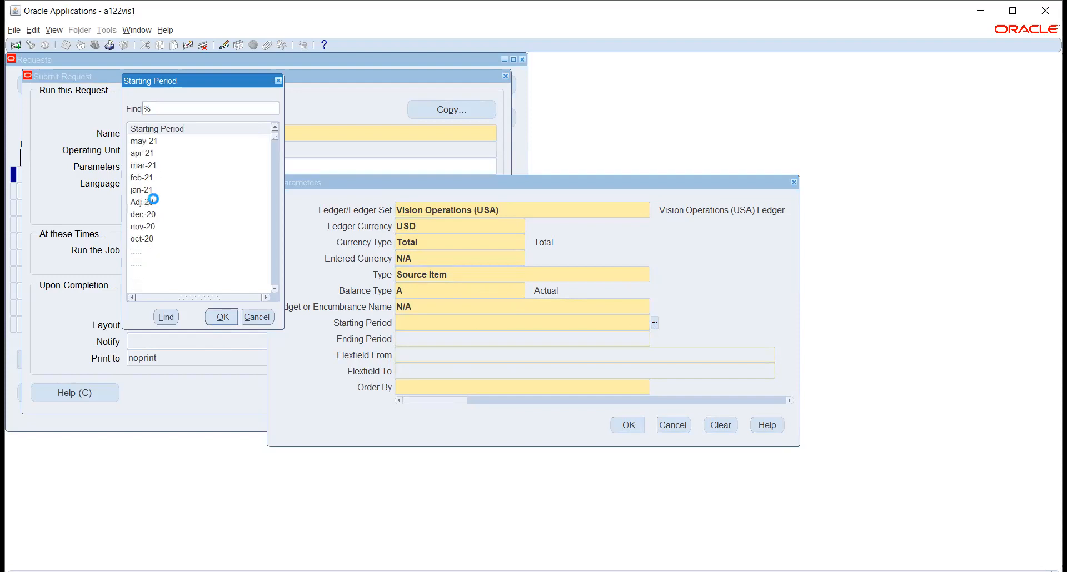
pyautogui.click(153, 227)
pyautogui.click(223, 317)
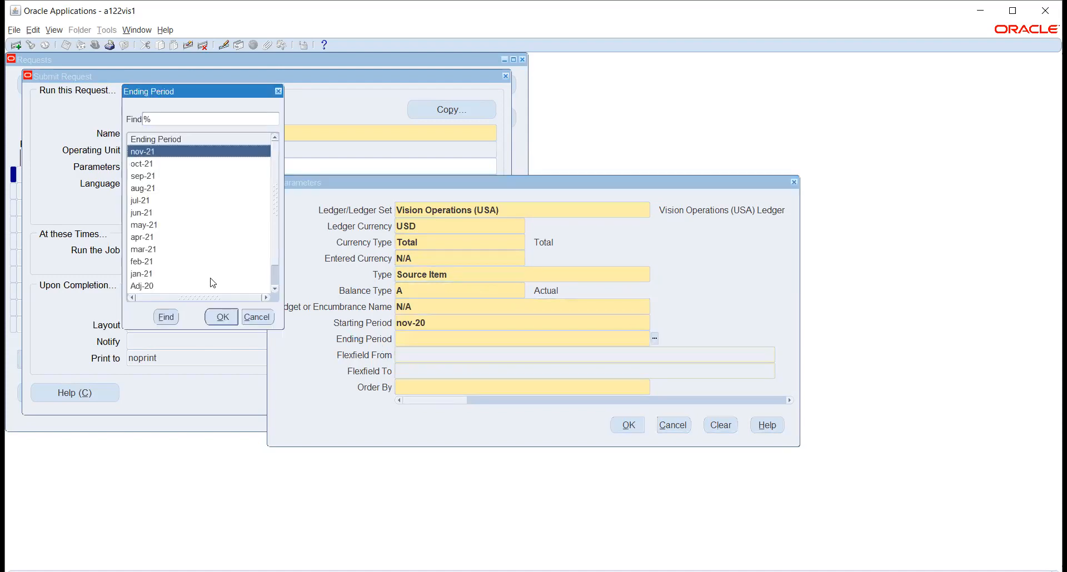
pyautogui.write('nov-2')
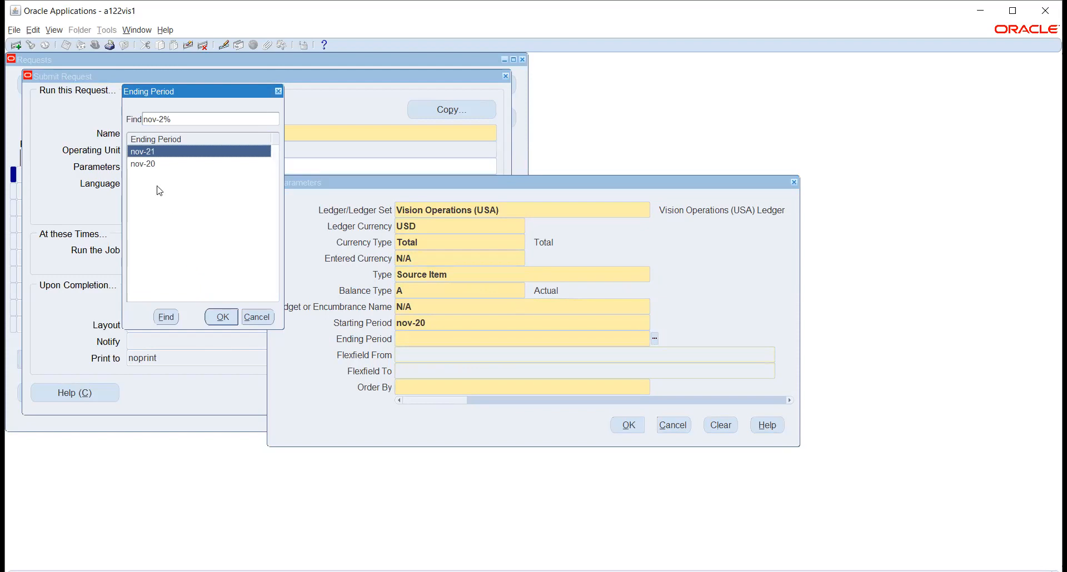
pyautogui.click(150, 168)
pyautogui.click(230, 316)
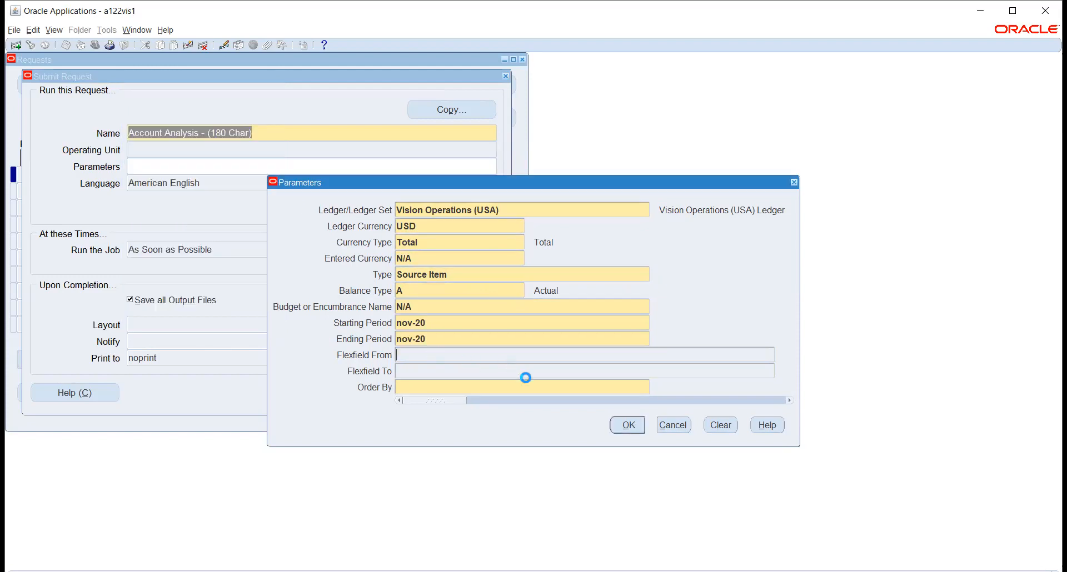
# Step: Set the Company range of the accounting flexfield from 00 to T
pyautogui.click(509, 272)
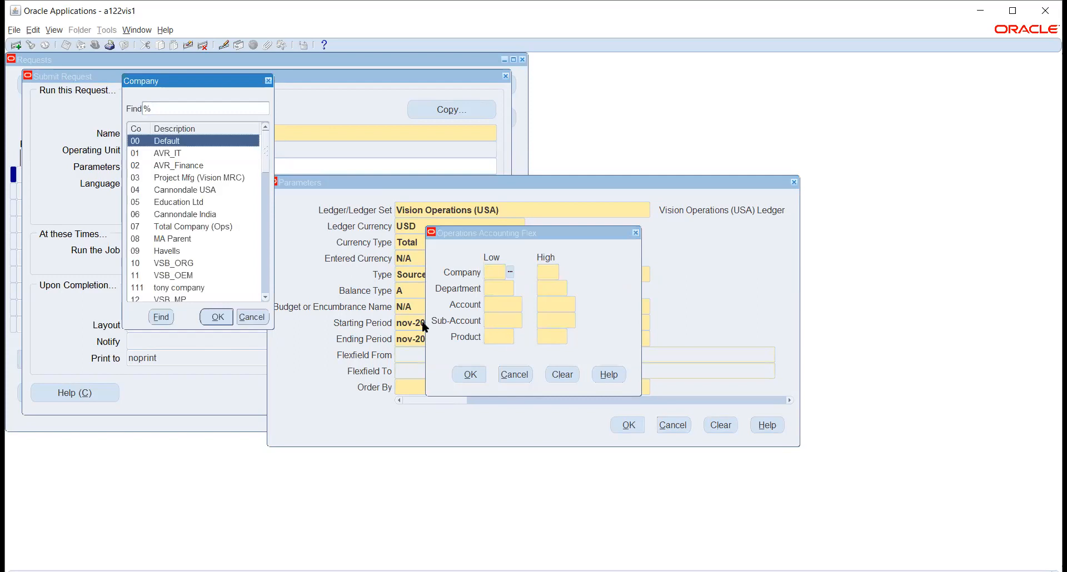
pyautogui.click(217, 317)
pyautogui.press('Tab')
pyautogui.click(563, 272)
pyautogui.moveTo(267, 151); pyautogui.dragTo(262, 296)
pyautogui.click(207, 292)
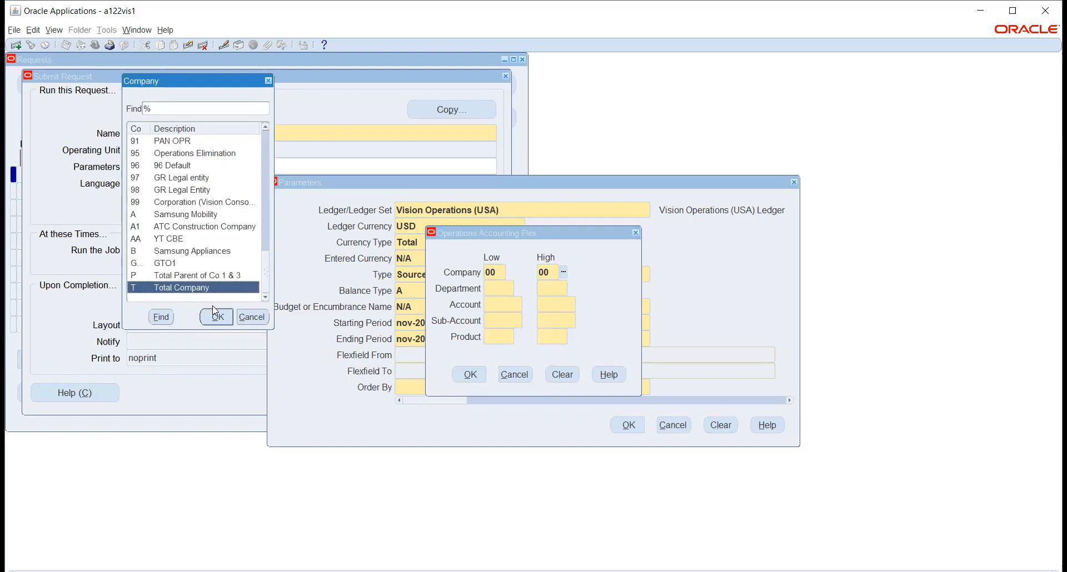
pyautogui.click(220, 320)
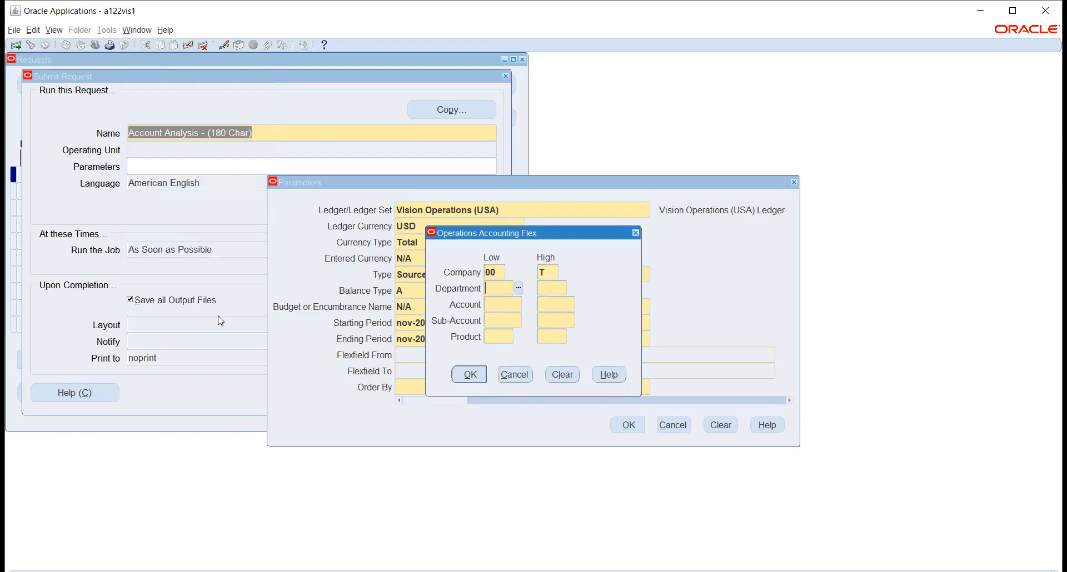
# Step: Set the Department range of the accounting flexfield from 000 to UAS
pyautogui.click(518, 288)
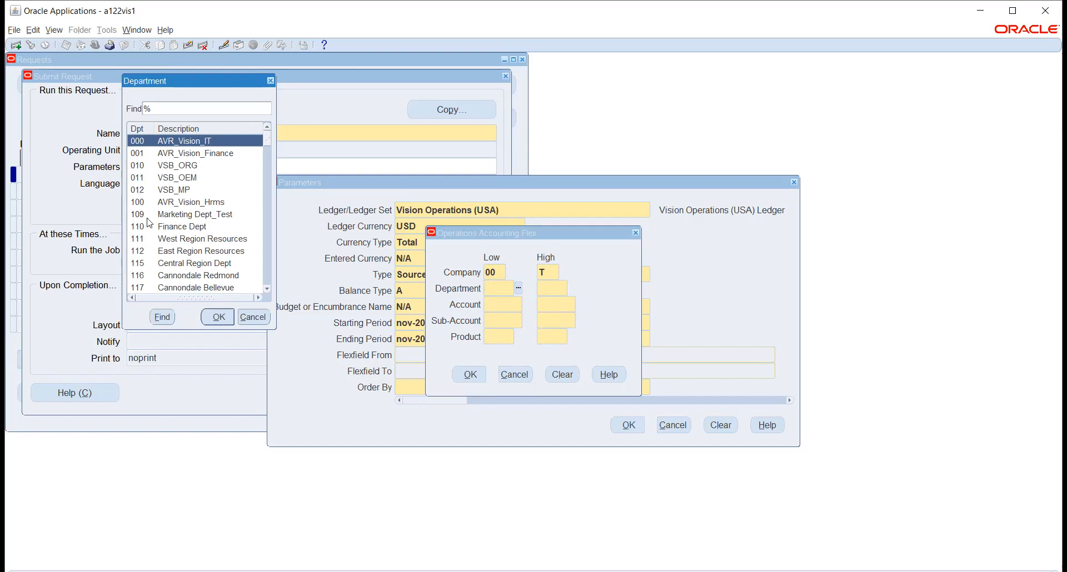
pyautogui.click(209, 316)
pyautogui.click(571, 287)
pyautogui.moveTo(267, 141); pyautogui.dragTo(252, 284)
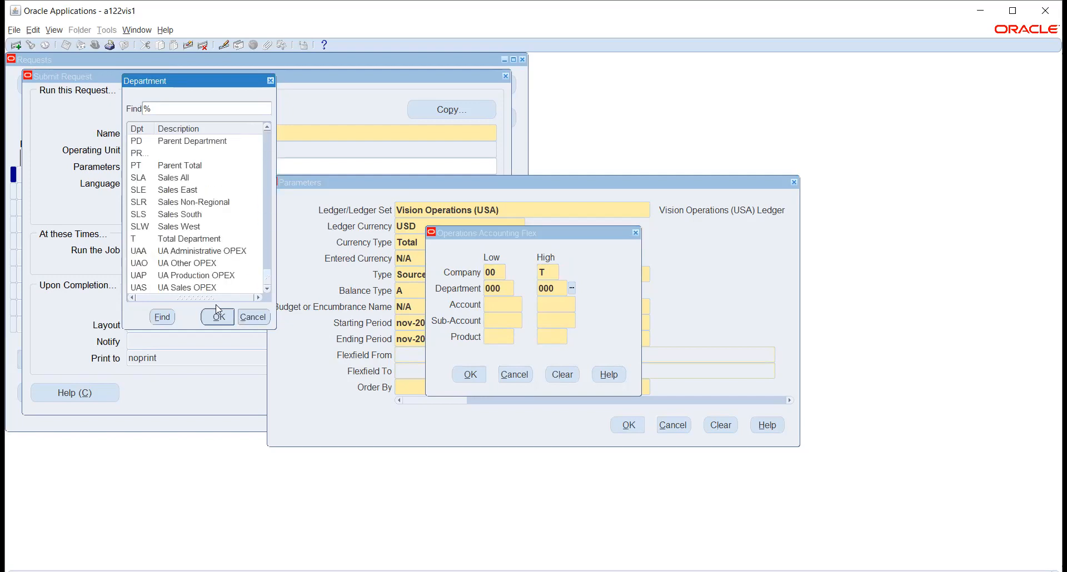
pyautogui.click(202, 287)
pyautogui.write('UAS')
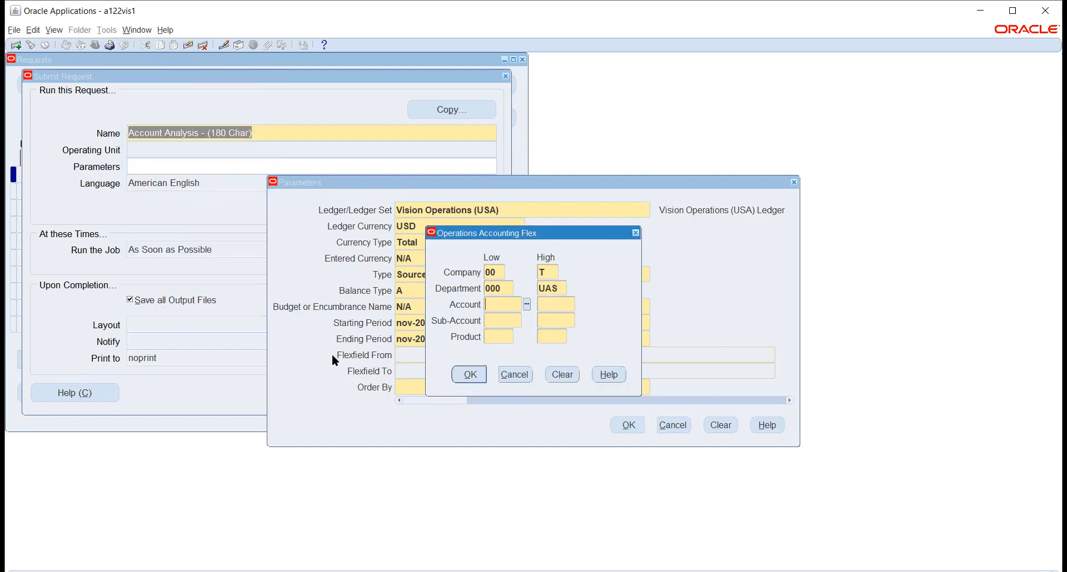
pyautogui.press('Tab')
# Step: Set the Account range to 2225 (Accrued Expenses) for both low and high
pyautogui.click(527, 303)
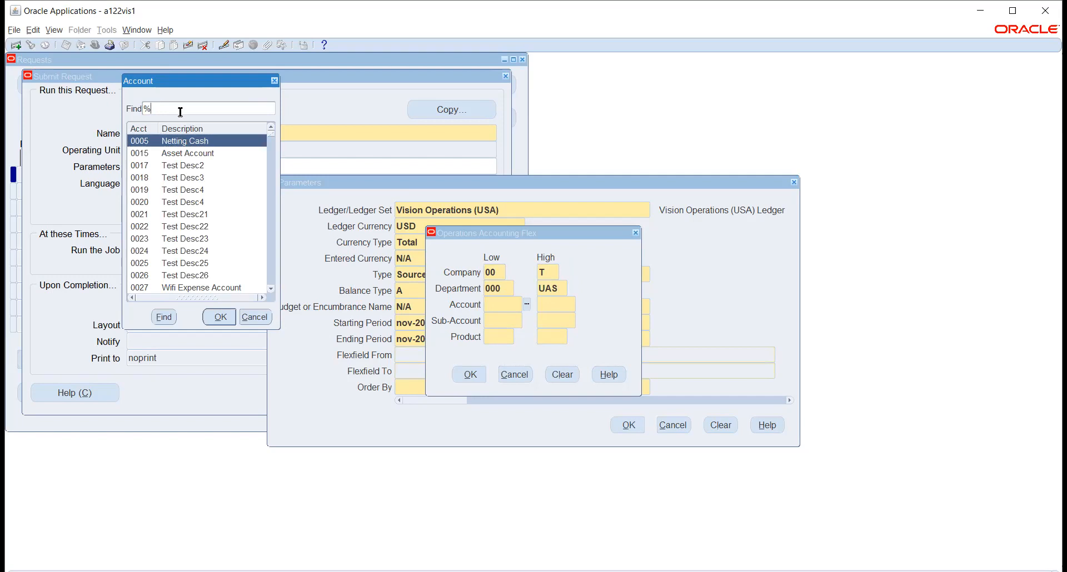
pyautogui.write('%')
pyautogui.press('Return')
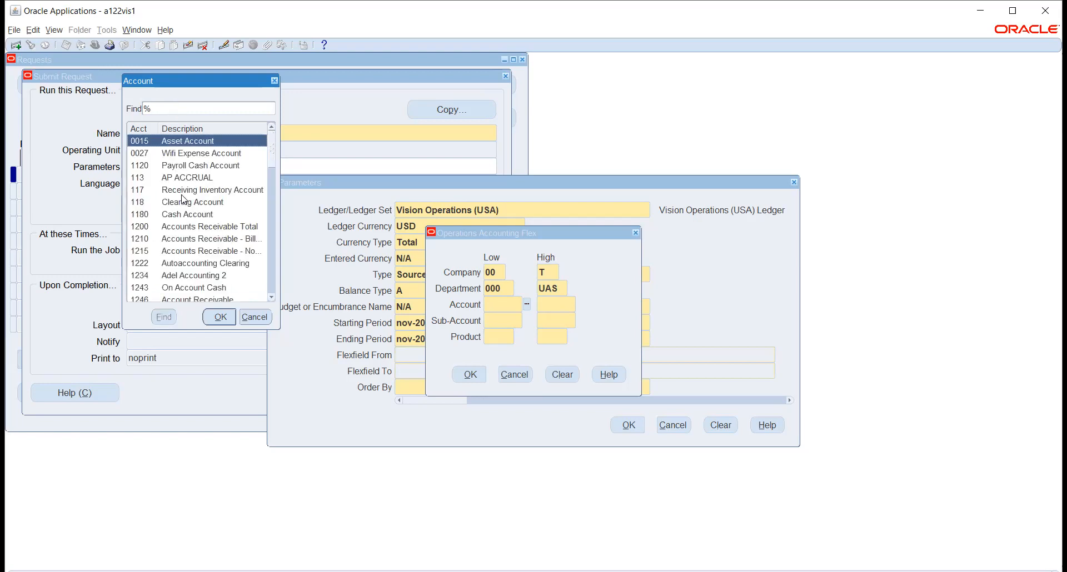
pyautogui.scroll(-1, 182, 200)
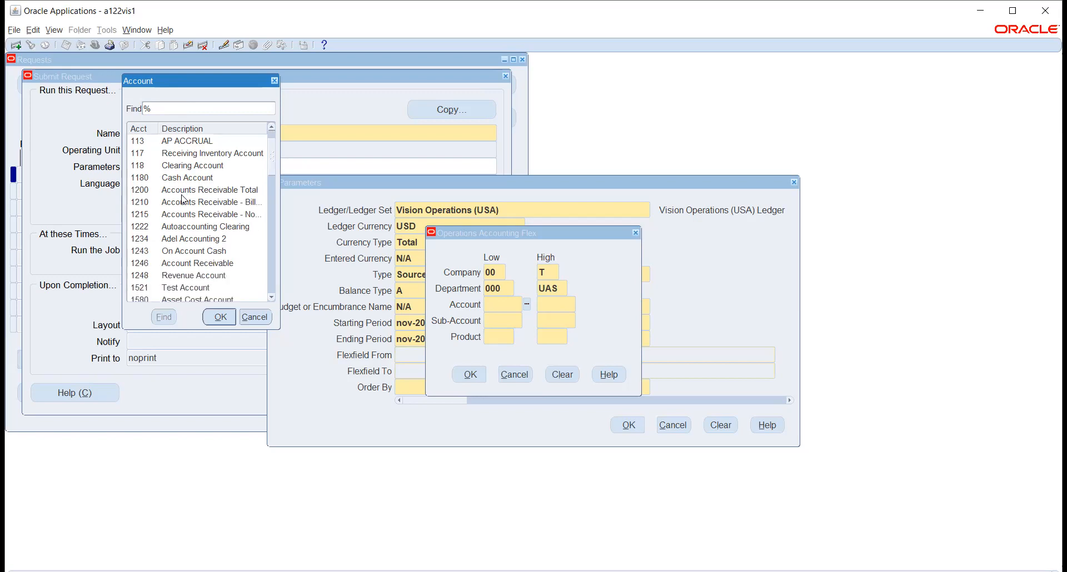
pyautogui.scroll(-1, 183, 200)
pyautogui.scroll(-1, 183, 200)
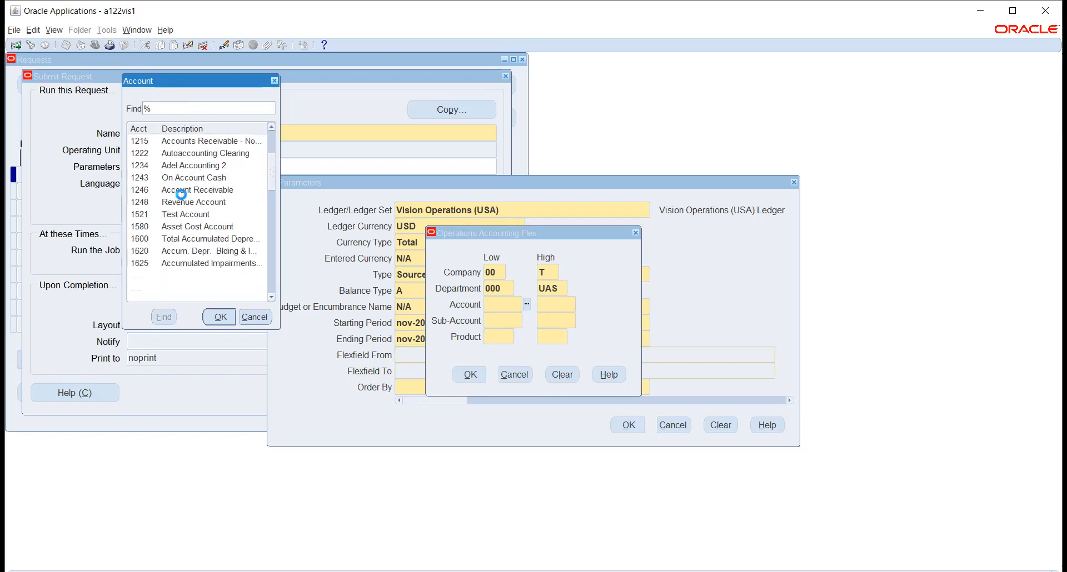
pyautogui.scroll(-4, 183, 200)
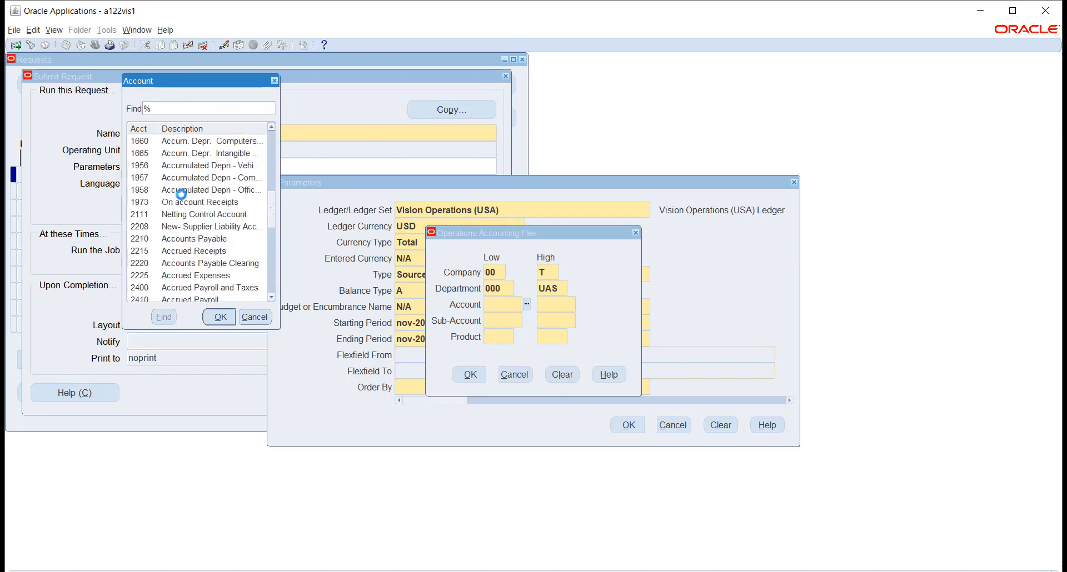
pyautogui.scroll(-1, 183, 200)
pyautogui.click(191, 239)
pyautogui.click(220, 317)
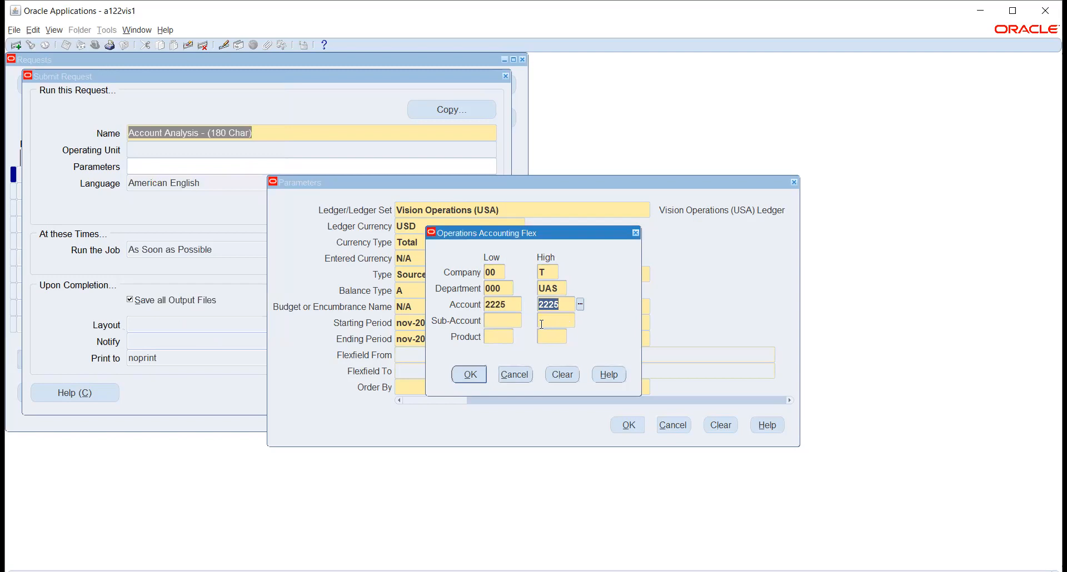
# Step: Set the Sub-Account range of the accounting flexfield from 0000 to T (Total Sub-Account)
pyautogui.click(504, 321)
pyautogui.click(526, 321)
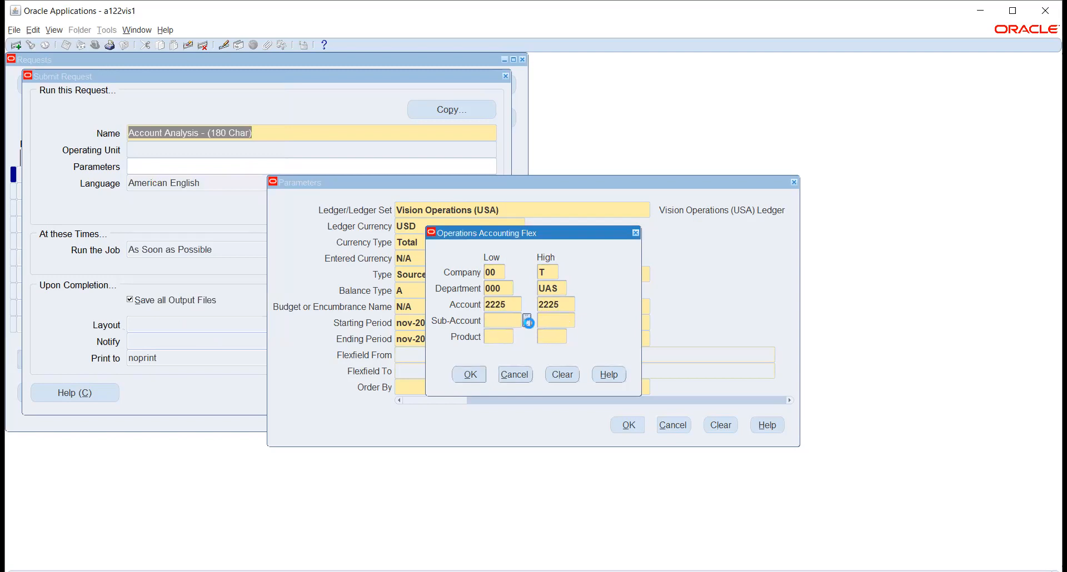
pyautogui.click(161, 317)
pyautogui.click(217, 318)
pyautogui.click(579, 321)
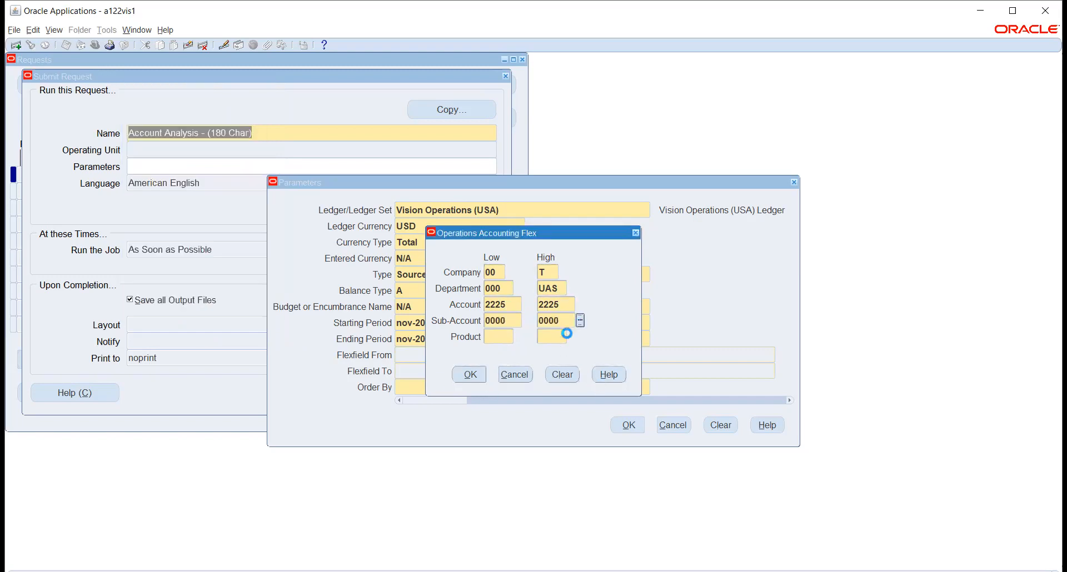
pyautogui.moveTo(264, 141); pyautogui.dragTo(264, 298)
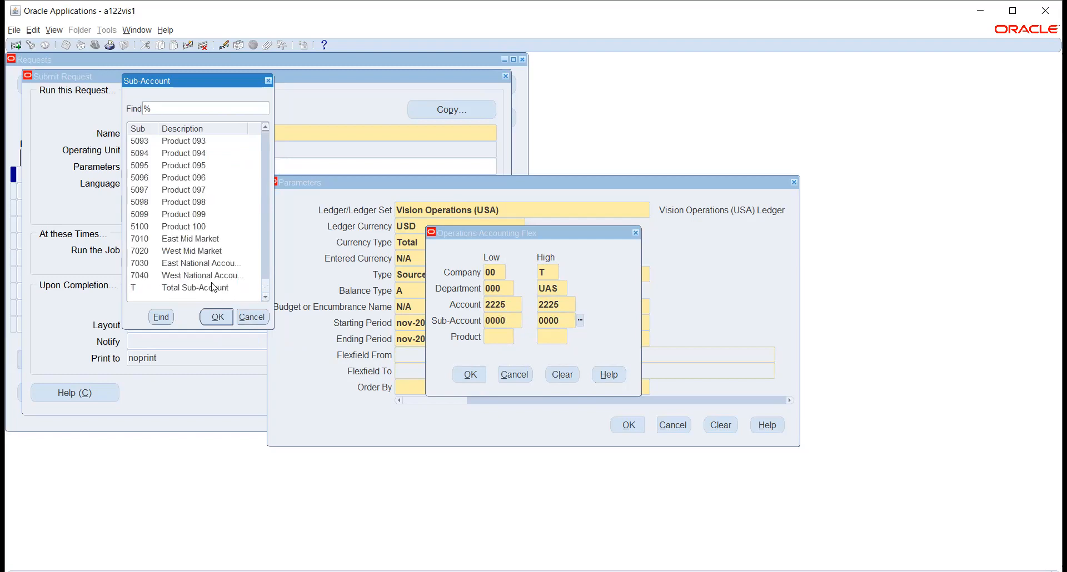
pyautogui.click(213, 287)
pyautogui.click(217, 318)
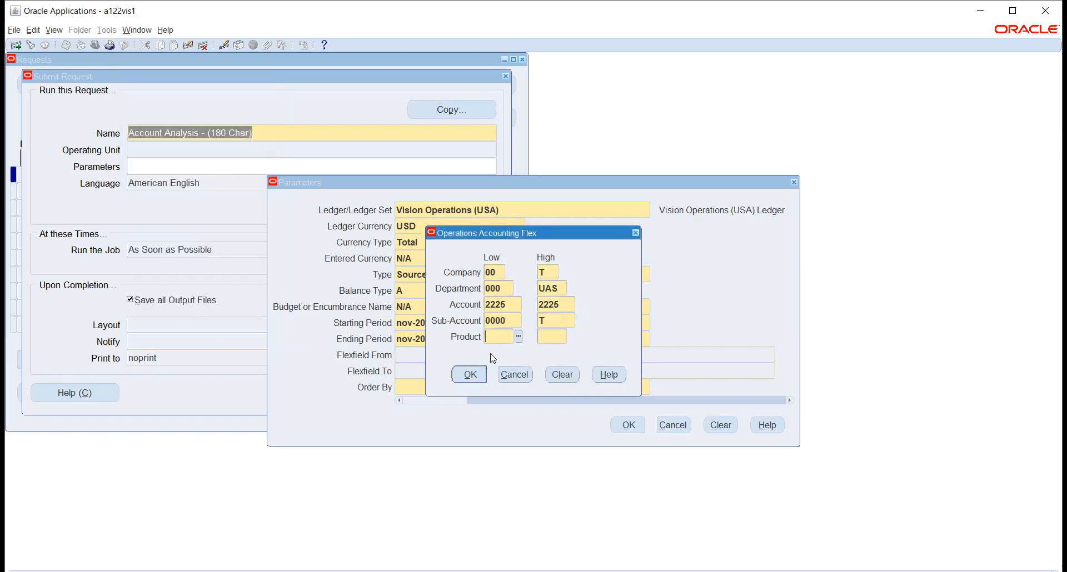
# Step: Set the Product range of the accounting flexfield from 000 (No Product) to T2
pyautogui.click(518, 337)
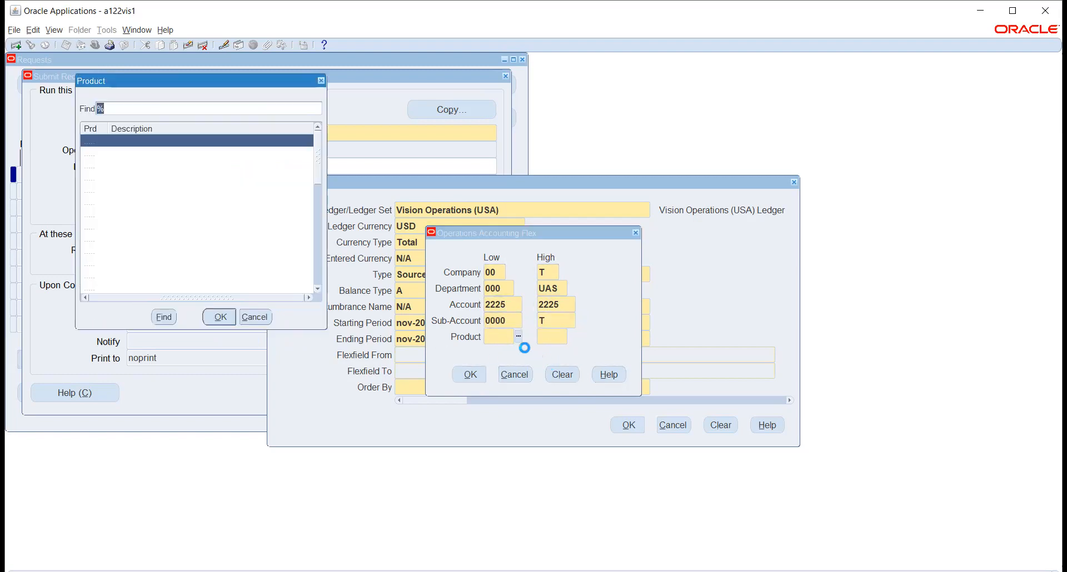
pyautogui.click(217, 317)
pyautogui.click(572, 336)
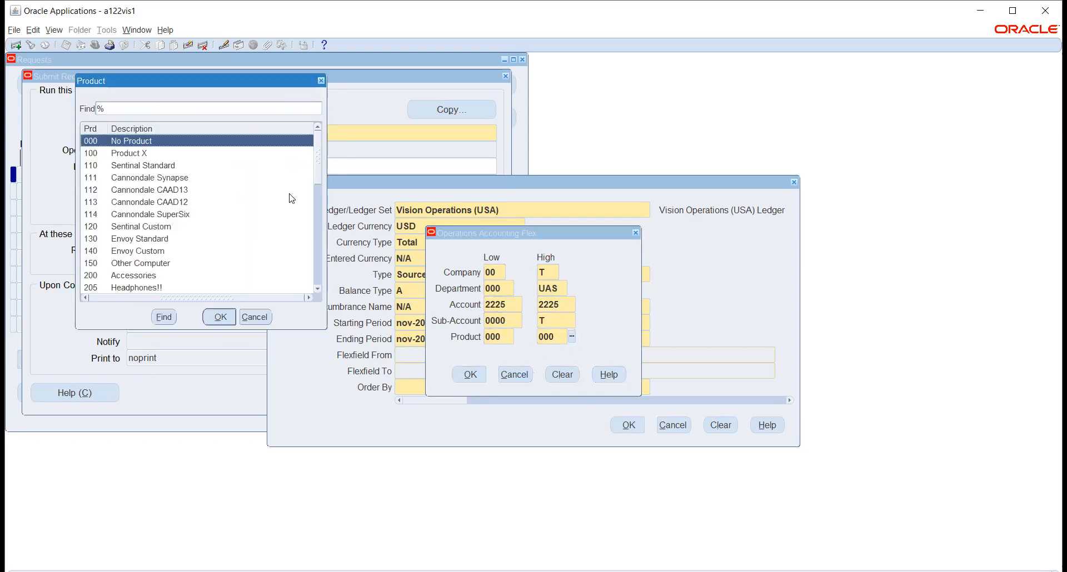
pyautogui.moveTo(318, 166); pyautogui.dragTo(329, 297)
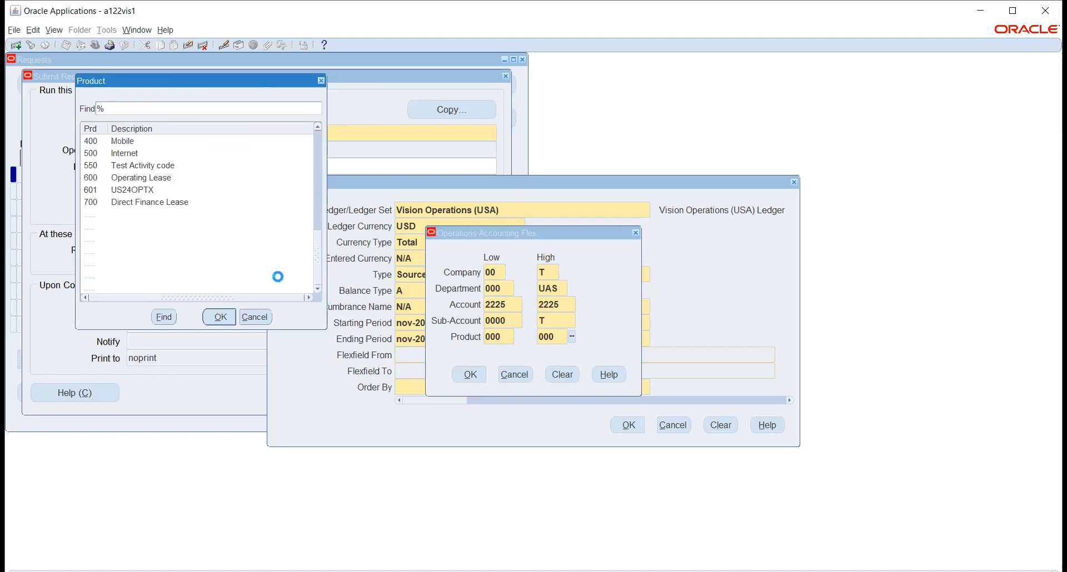
pyautogui.click(133, 287)
pyautogui.click(219, 318)
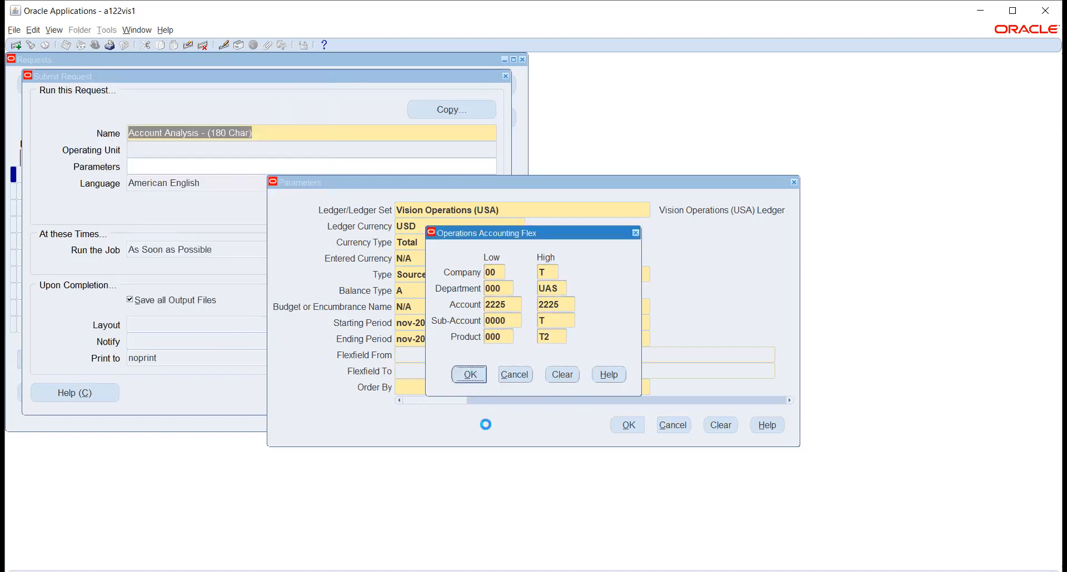
# Step: Set the report's Order By parameter to Source
pyautogui.click(655, 388)
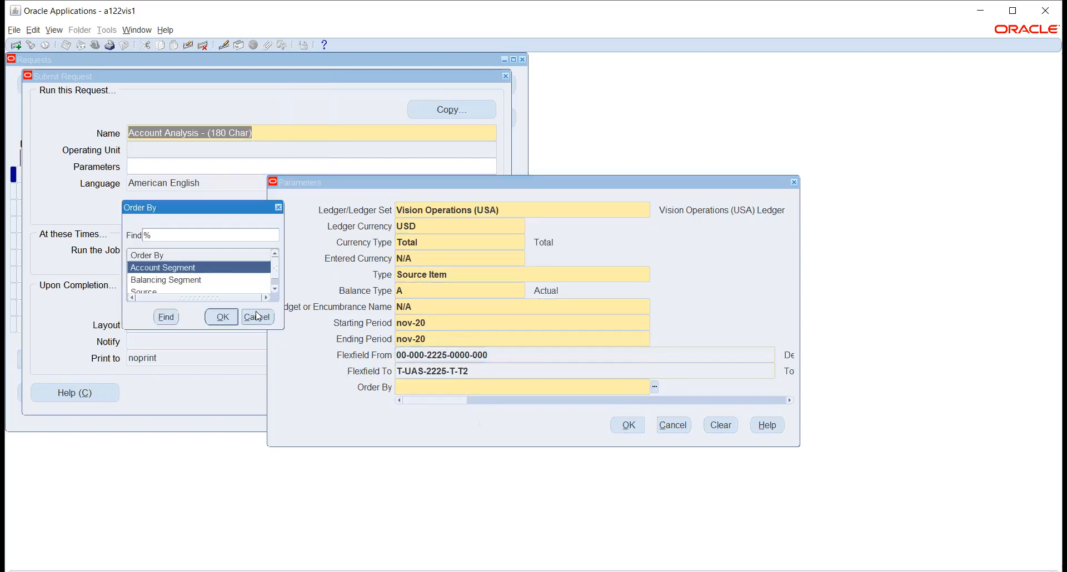
pyautogui.click(275, 289)
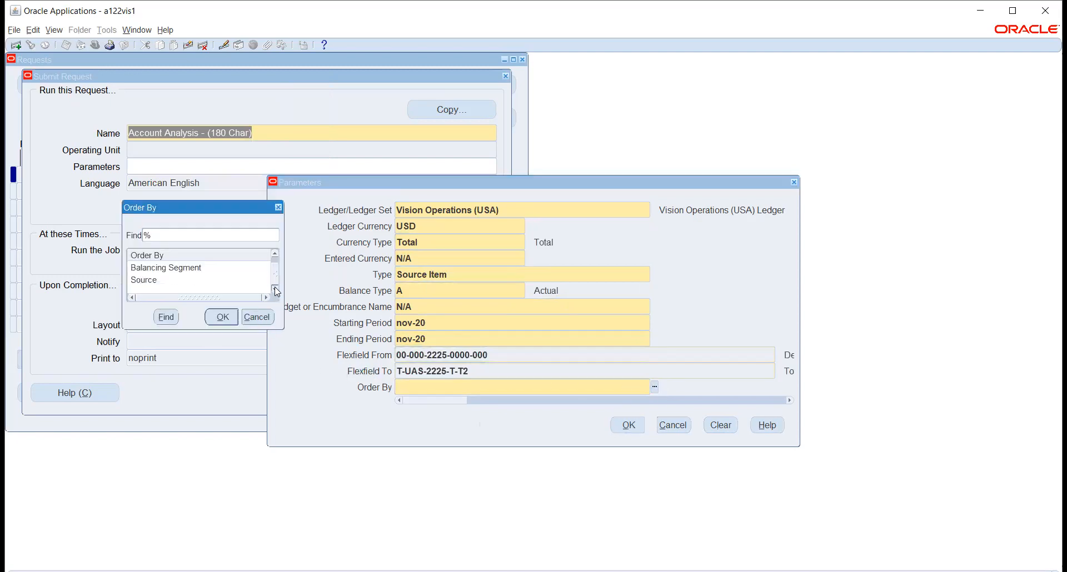
pyautogui.click(240, 280)
pyautogui.click(223, 321)
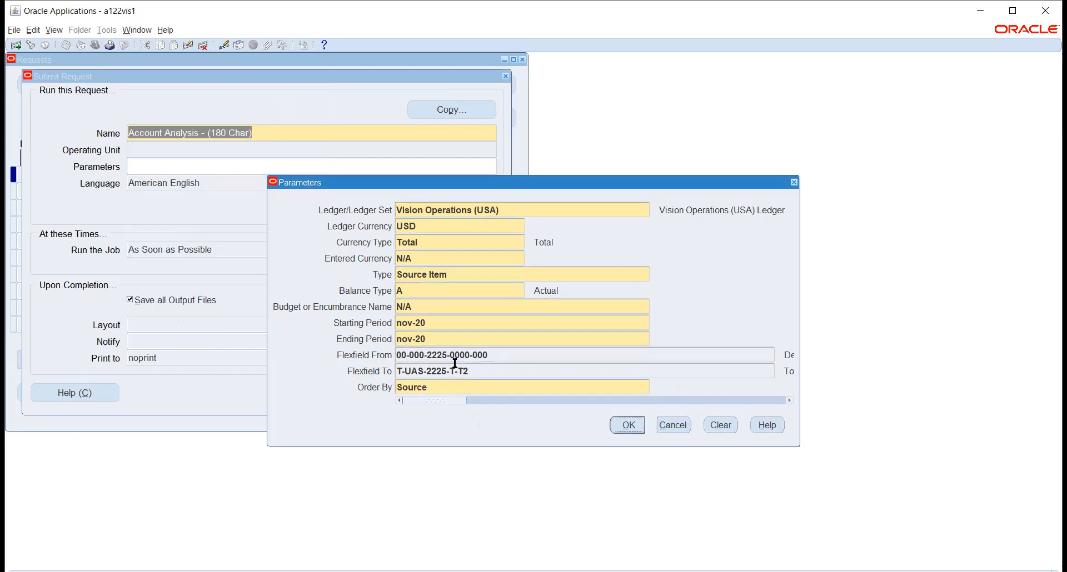
# Step: Change the report's Starting Period to jan-20 and select nov-20 again as the Ending Period
pyautogui.click(503, 320)
pyautogui.write('jan')
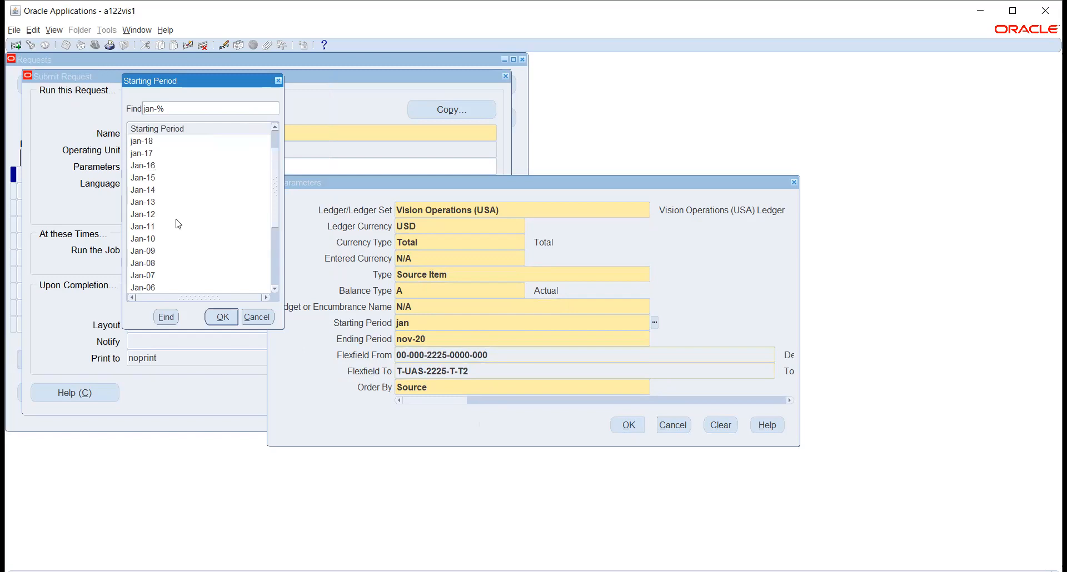
pyautogui.click(153, 153)
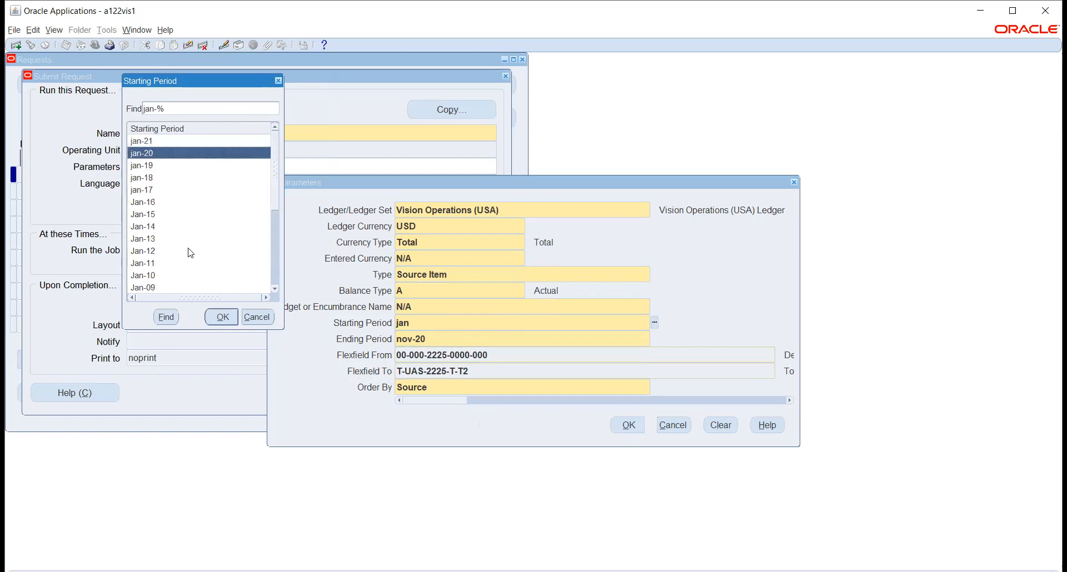
pyautogui.click(221, 317)
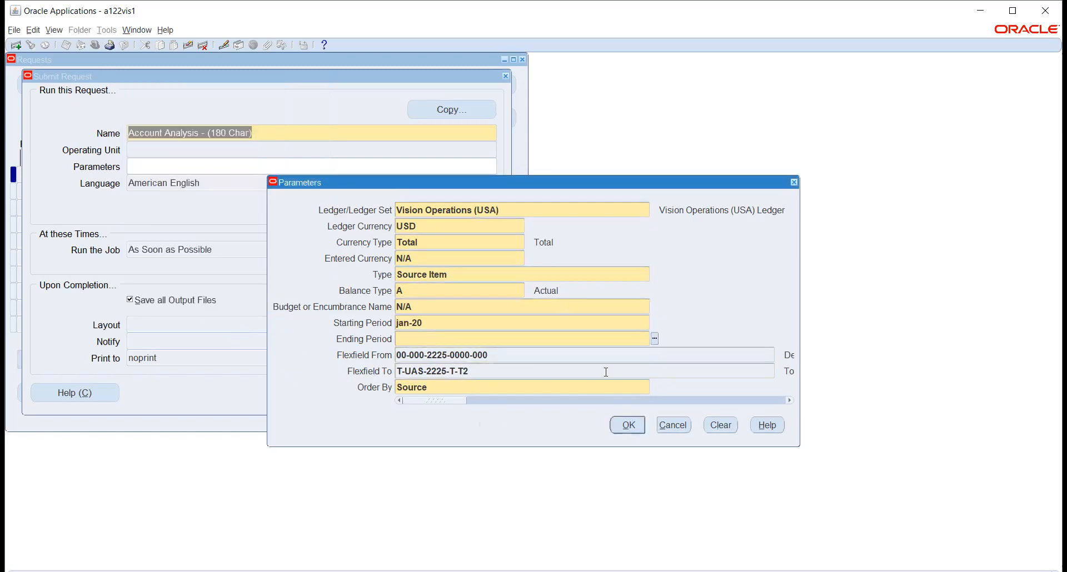
pyautogui.write('nov')
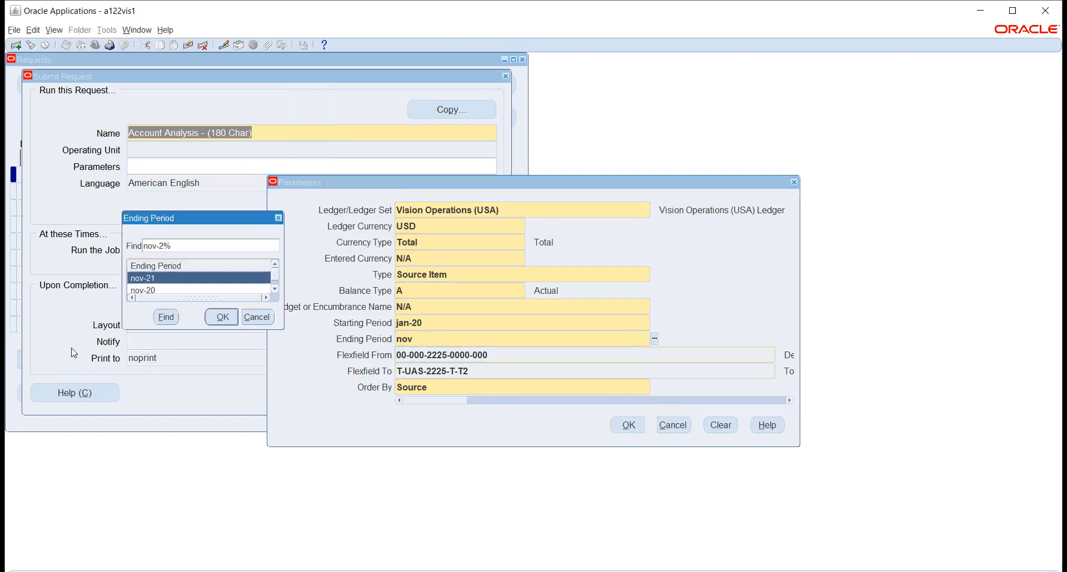
pyautogui.click(146, 290)
pyautogui.click(218, 316)
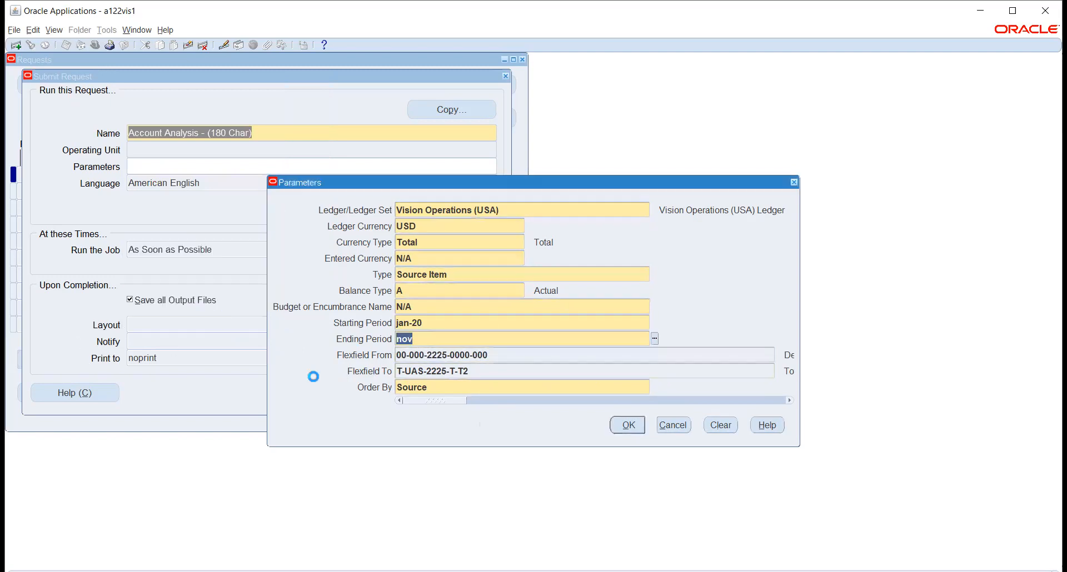
# Step: Accept the report parameters, submit the Account Analysis - (180 Char) request, and decline submitting another request
pyautogui.click(482, 377)
pyautogui.click(627, 424)
pyautogui.click(375, 392)
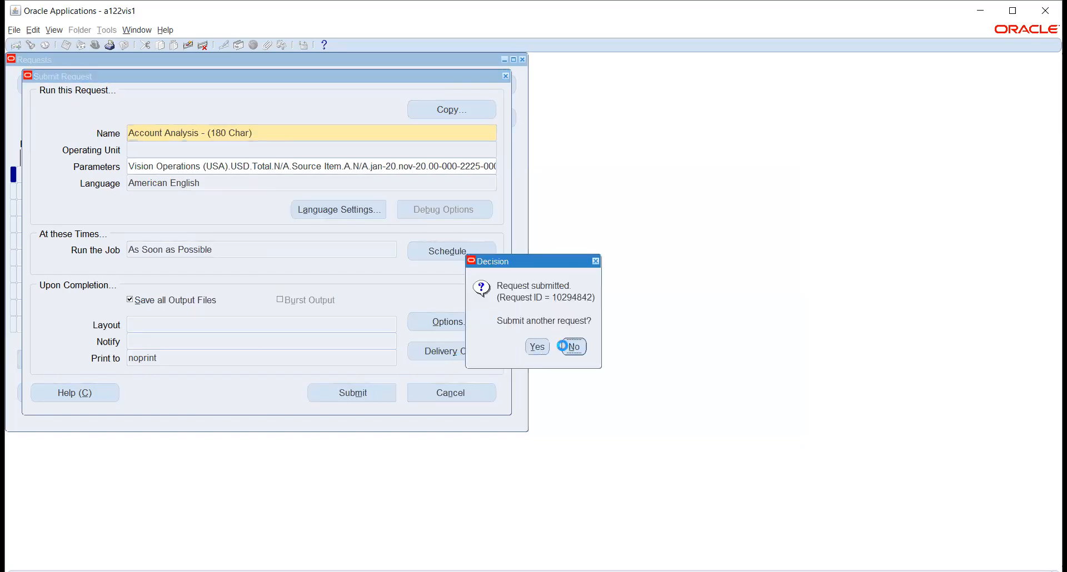
pyautogui.click(570, 346)
# Step: Find the submitted requests and open the output of the completed Account Analysis - (180 Char) request
pyautogui.click(431, 385)
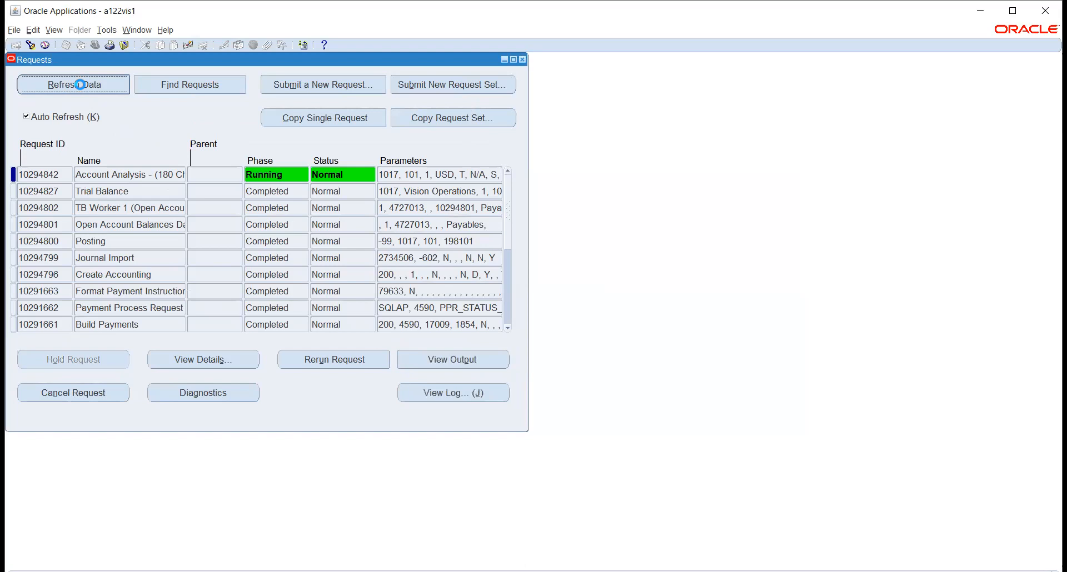
pyautogui.click(128, 176)
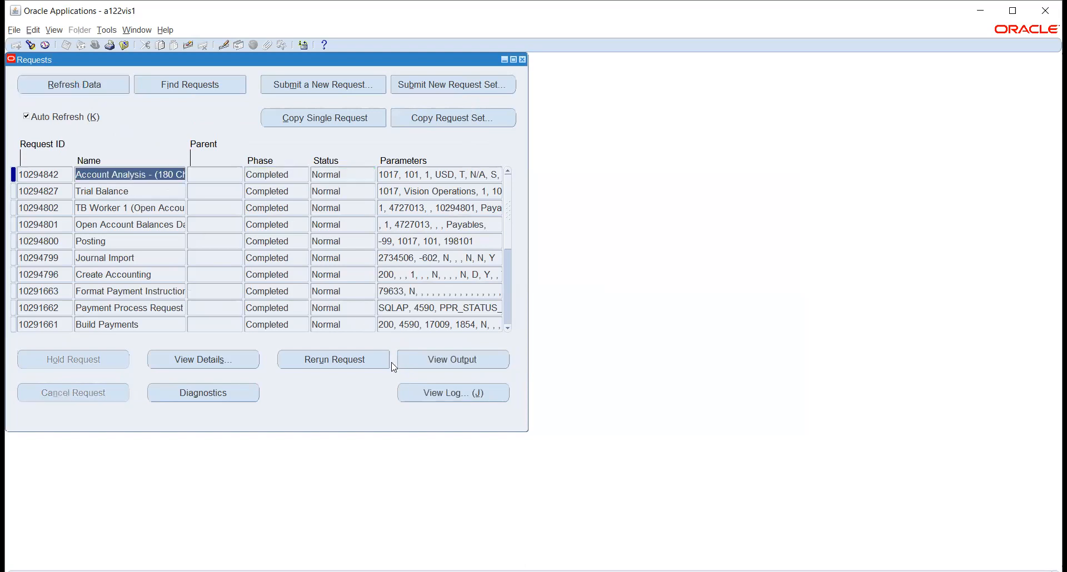
pyautogui.click(445, 358)
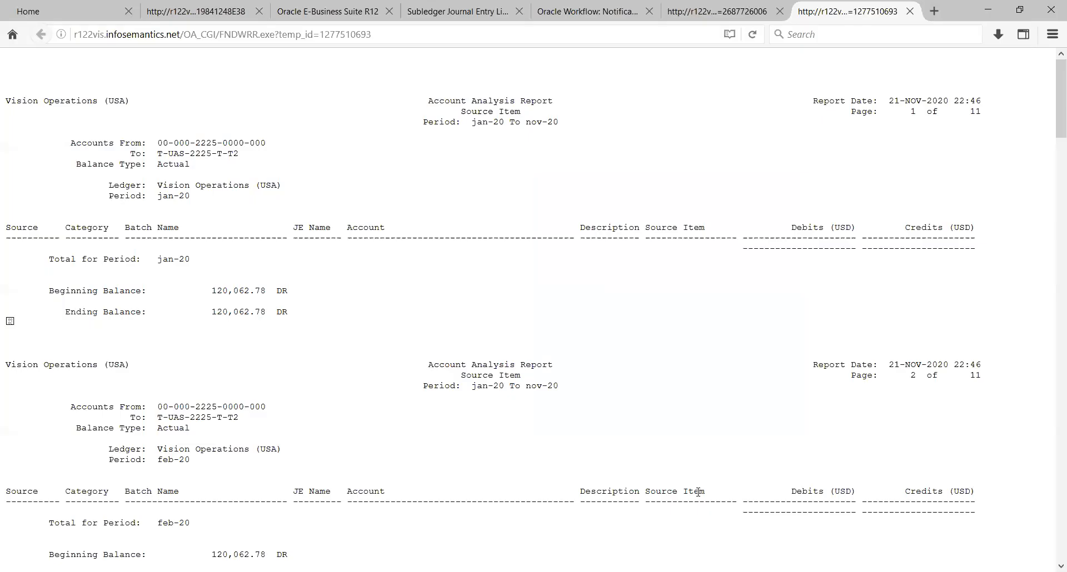
# Step: Review the Account Analysis Report by period, examining the source, category and batch name of the may-20 Payables entry
pyautogui.scroll(-3, 280, 337)
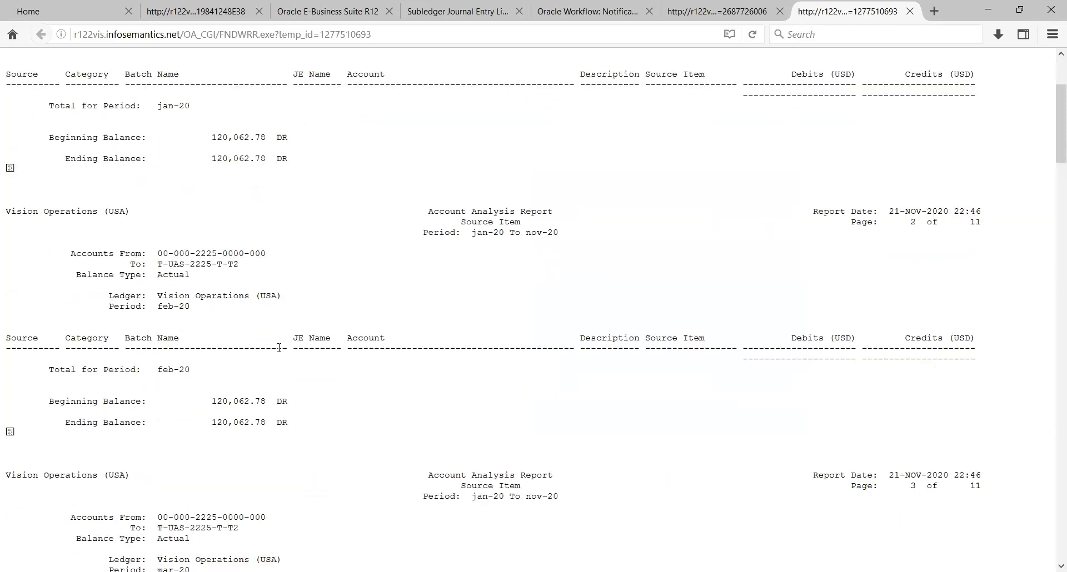
pyautogui.scroll(3, 265, 428)
pyautogui.scroll(-12, 266, 428)
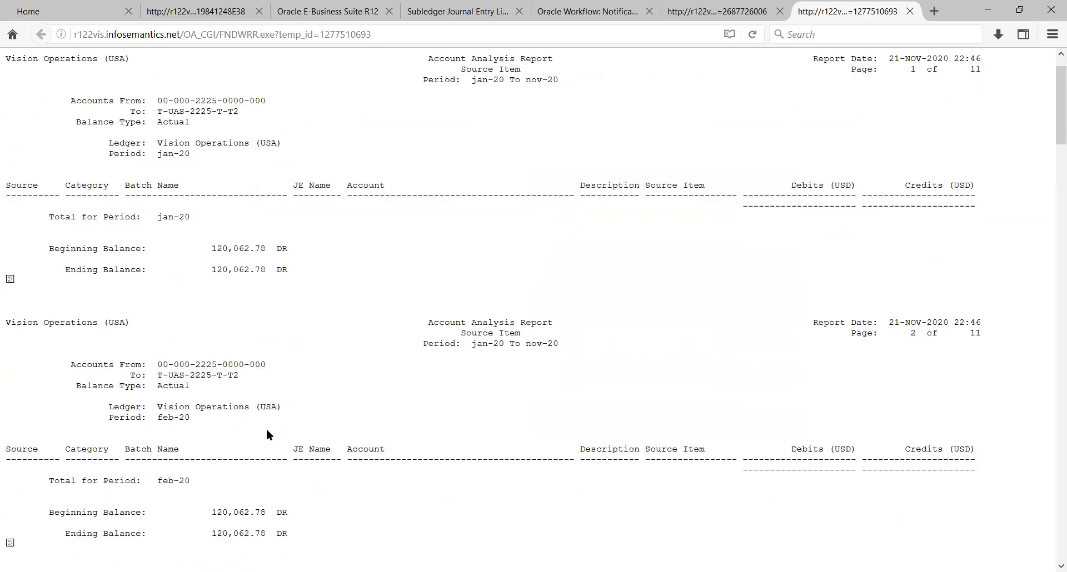
pyautogui.scroll(-6, 267, 429)
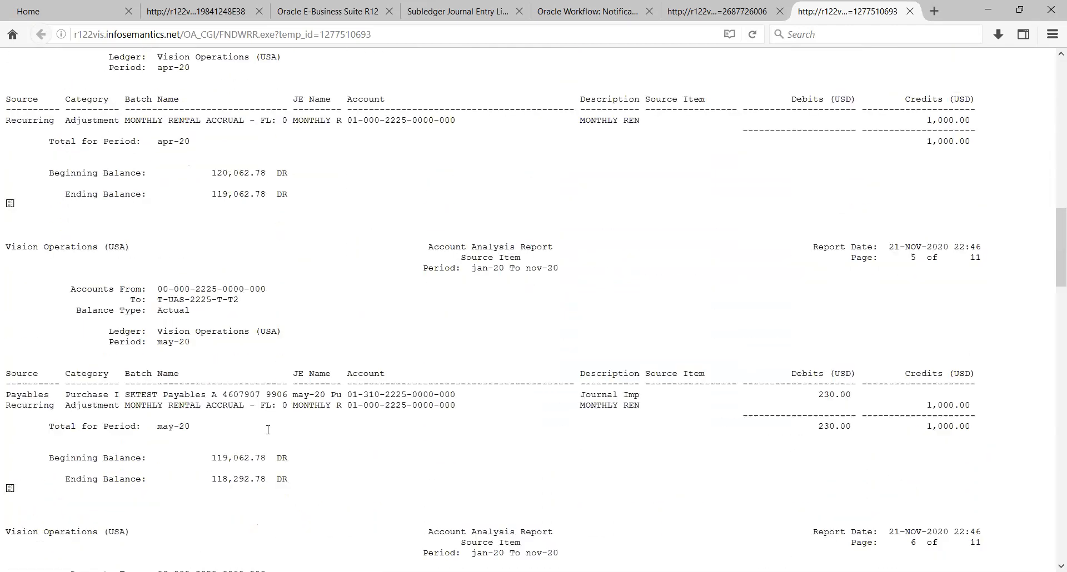
pyautogui.scroll(2, 268, 429)
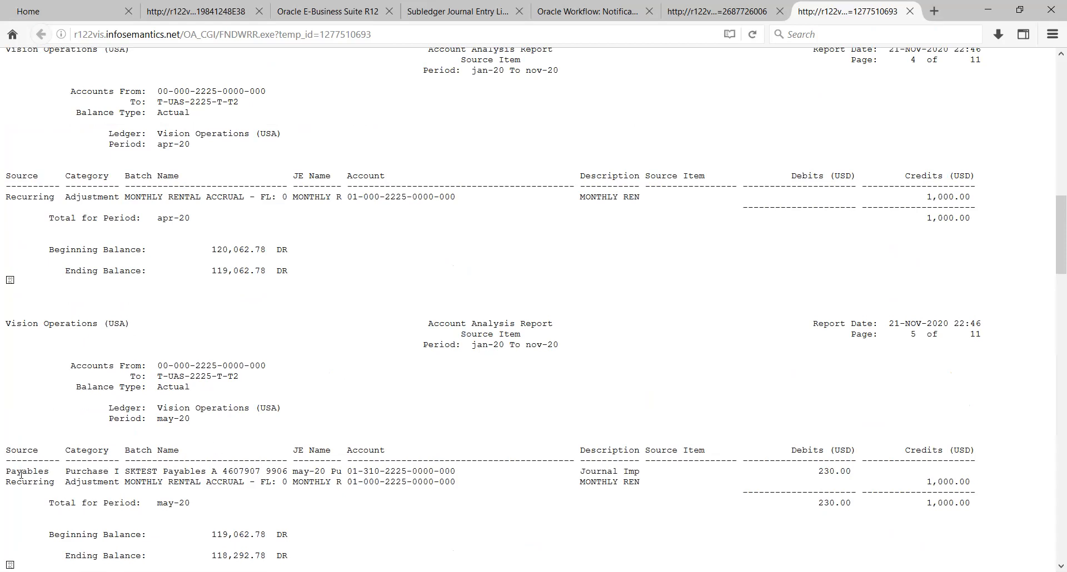
pyautogui.moveTo(10, 471); pyautogui.dragTo(37, 486)
pyautogui.moveTo(68, 473); pyautogui.dragTo(201, 465)
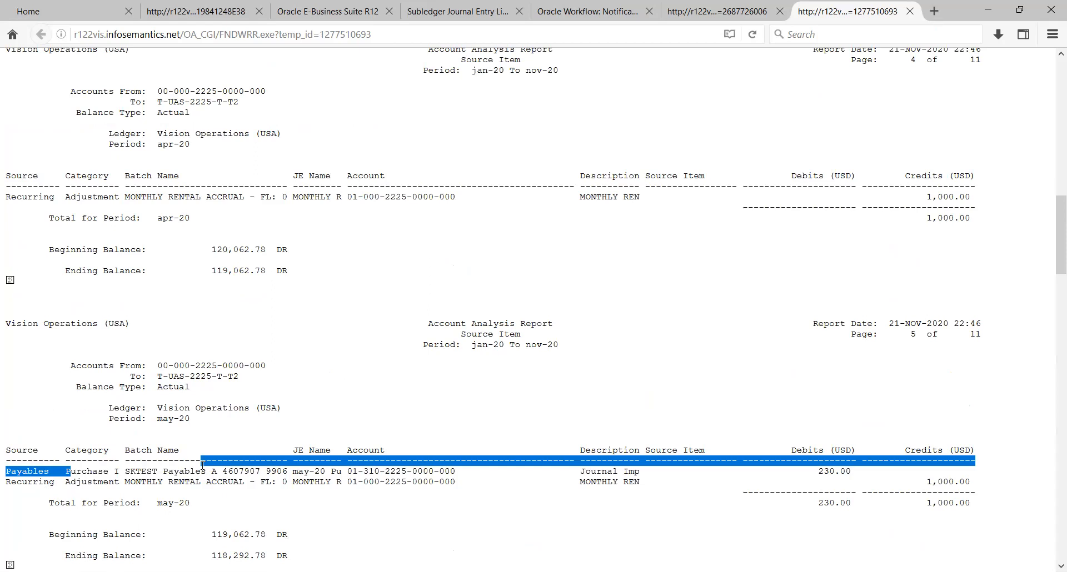
pyautogui.click(216, 478)
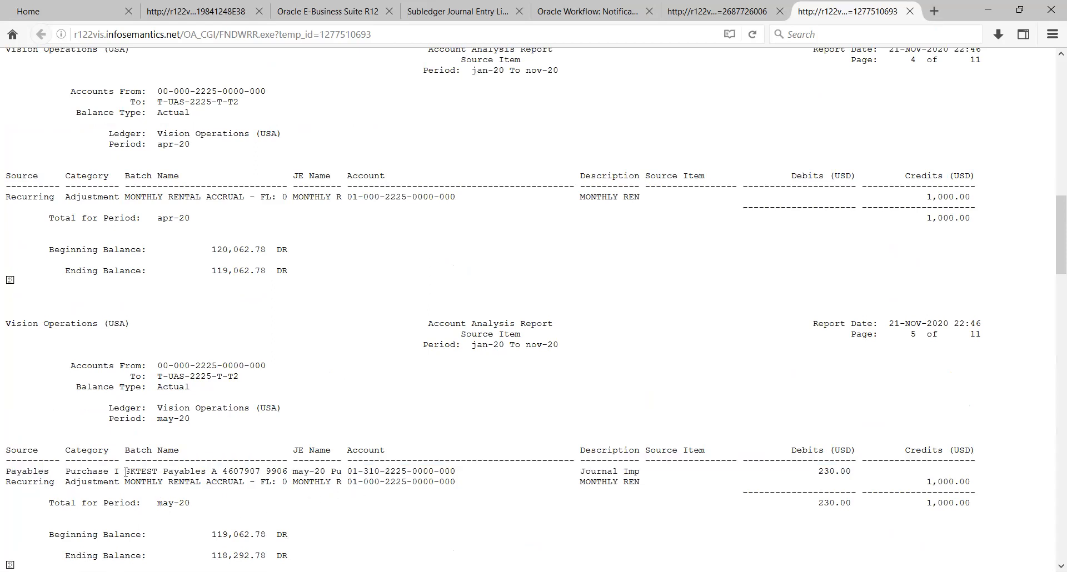
# Step: Copy the batch name text "SKTEST Payables A 4607907" from the may-20 Payables line of the report
pyautogui.moveTo(126, 472); pyautogui.dragTo(262, 474)
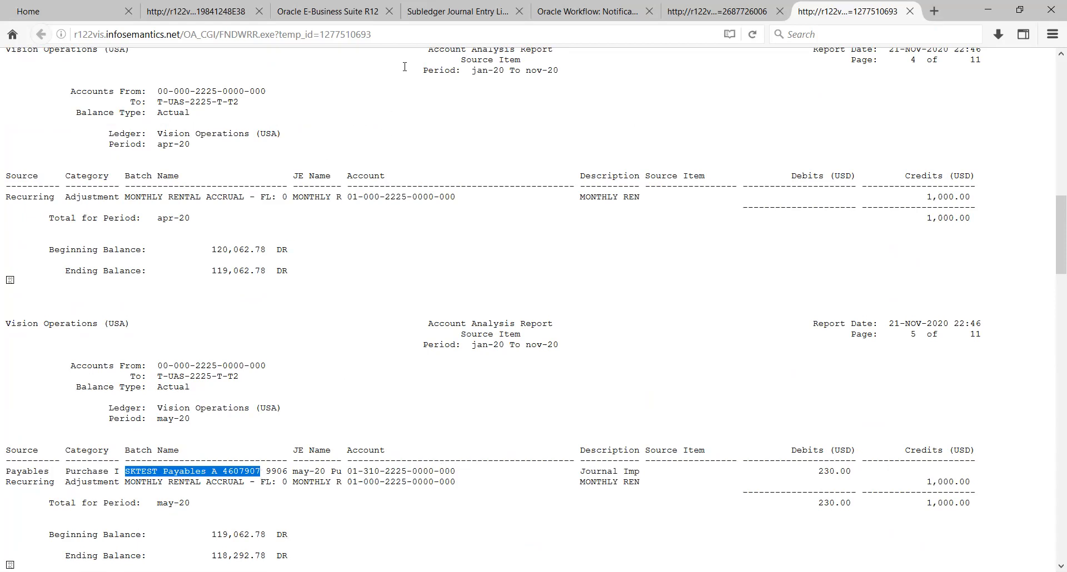
pyautogui.hotkey('alt', 'Tab')
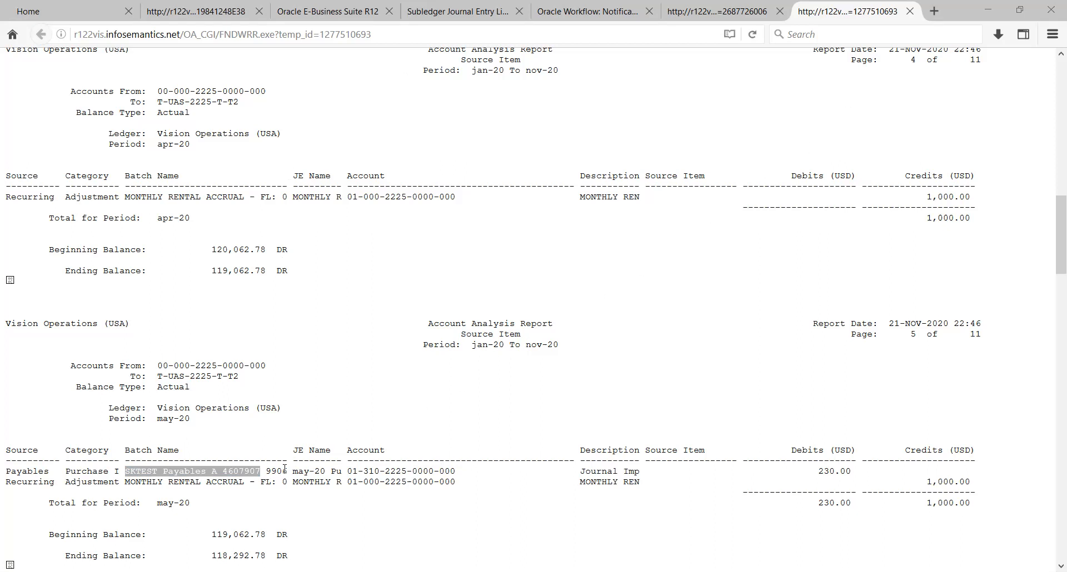
pyautogui.click(267, 474)
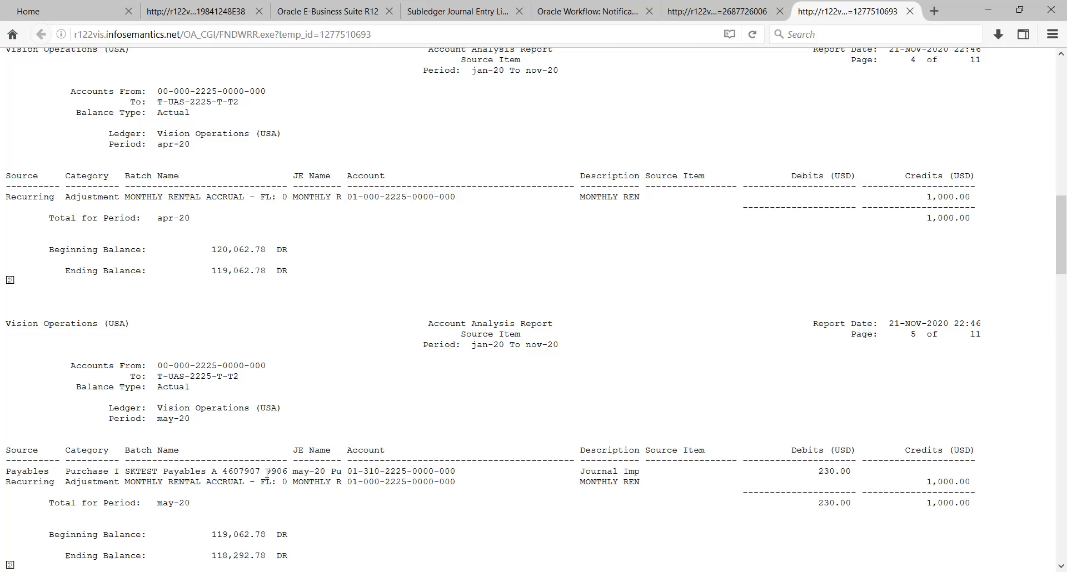
pyautogui.moveTo(271, 471); pyautogui.dragTo(293, 471)
pyautogui.click(336, 460)
pyautogui.moveTo(125, 471); pyautogui.dragTo(261, 470)
pyautogui.hotkey('ctrl', 'c')
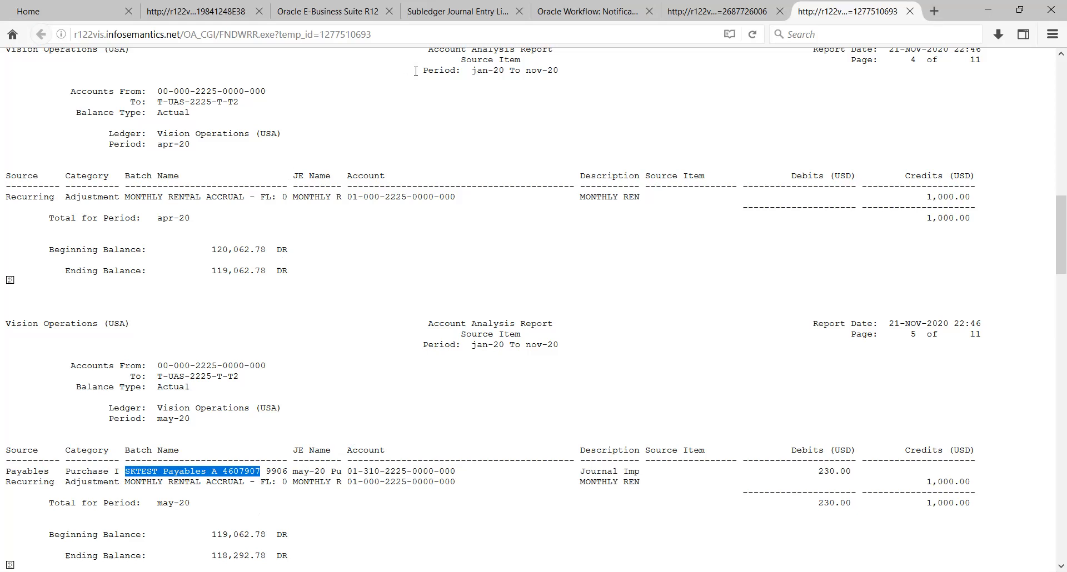
# Step: Switch to the Oracle Applications General Ledger Navigator and open the Enter function under Journals
pyautogui.hotkey('alt', 'Tab')
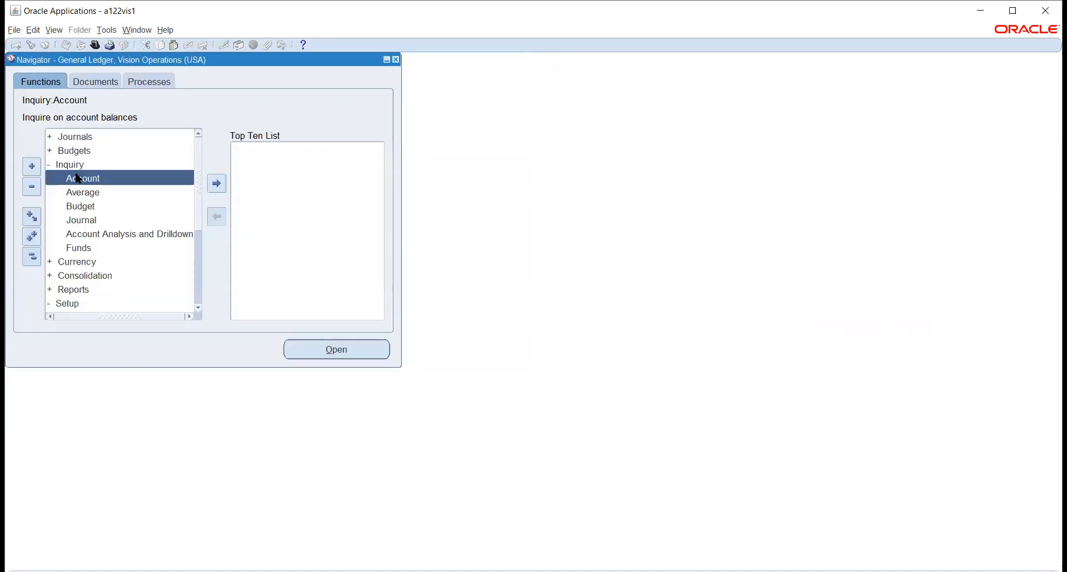
pyautogui.click(76, 137)
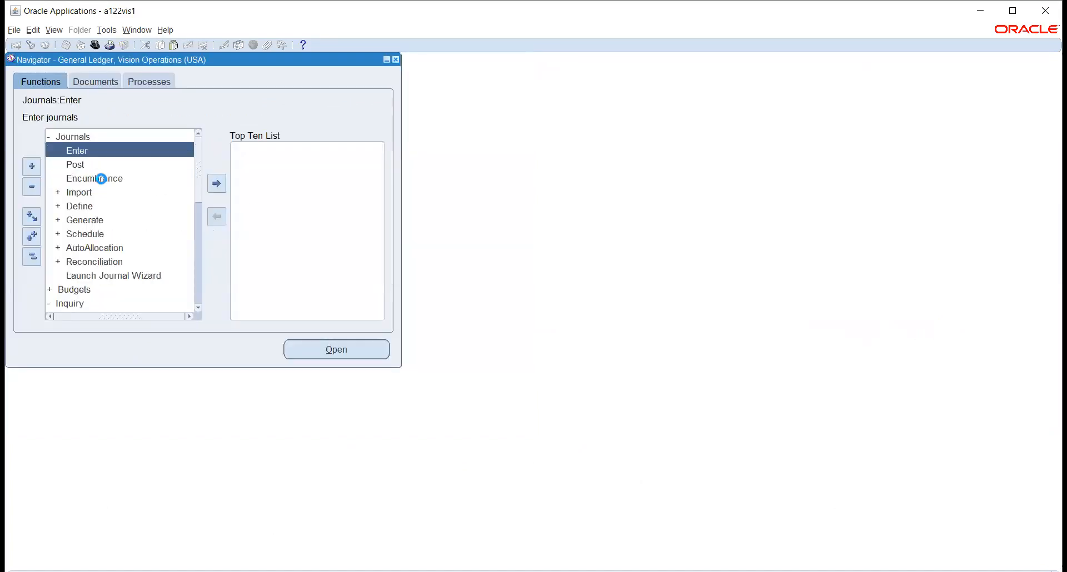
pyautogui.doubleClick(74, 152)
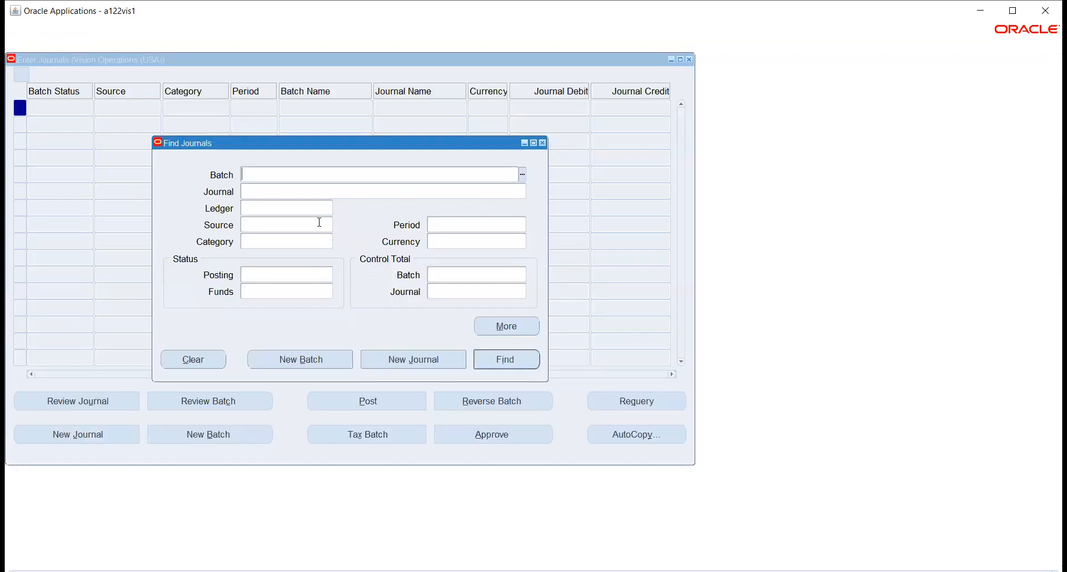
# Step: Find the journals whose batch name matches "SKTEST Payables A 4607907%"
pyautogui.hotkey('ctrl', 'v')
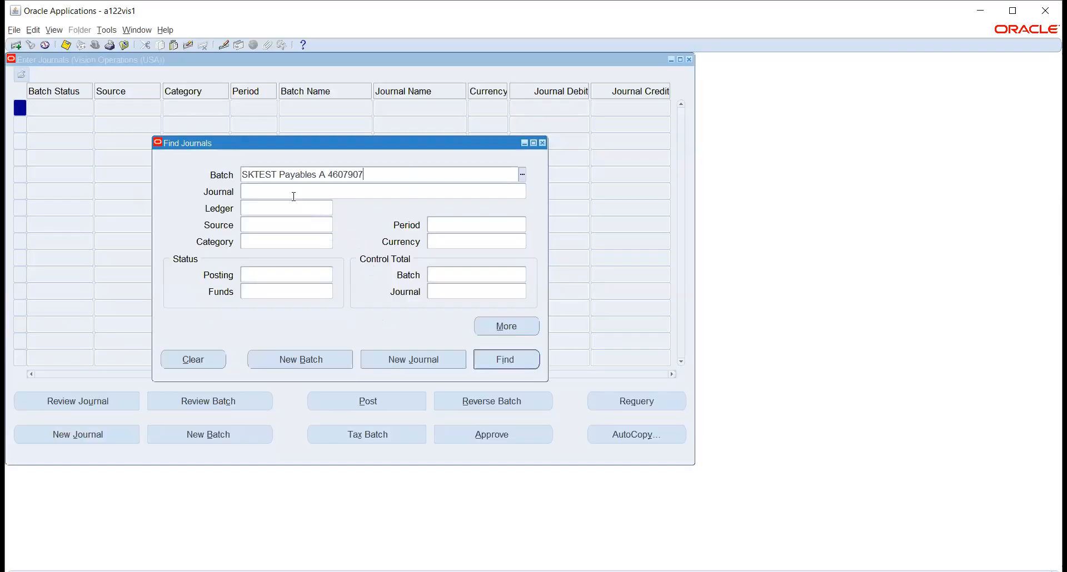
pyautogui.write('%')
pyautogui.click(294, 196)
pyautogui.click(507, 361)
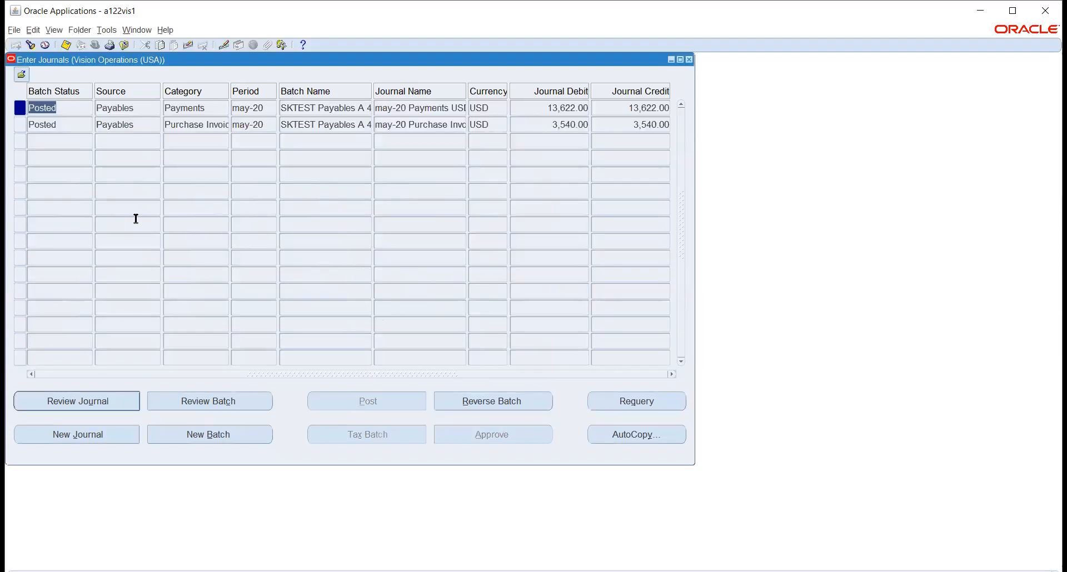
pyautogui.click(58, 124)
pyautogui.click(94, 400)
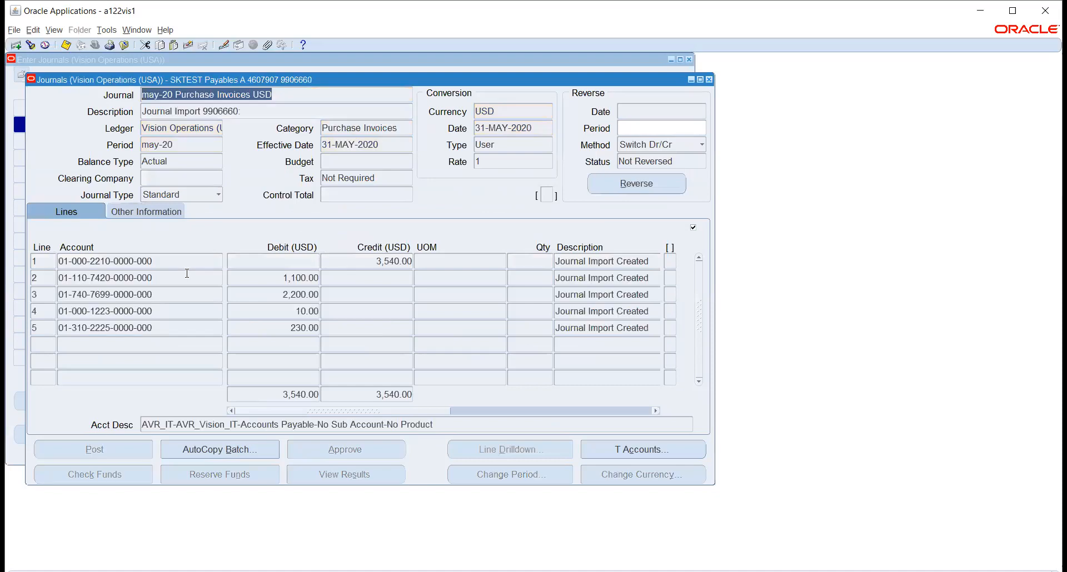
pyautogui.click(119, 261)
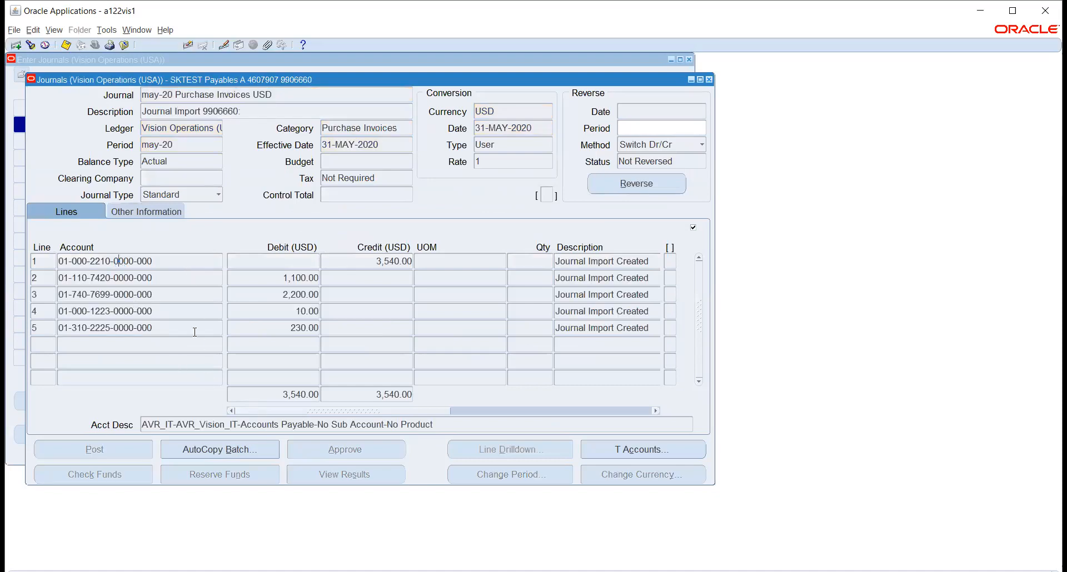
pyautogui.click(481, 449)
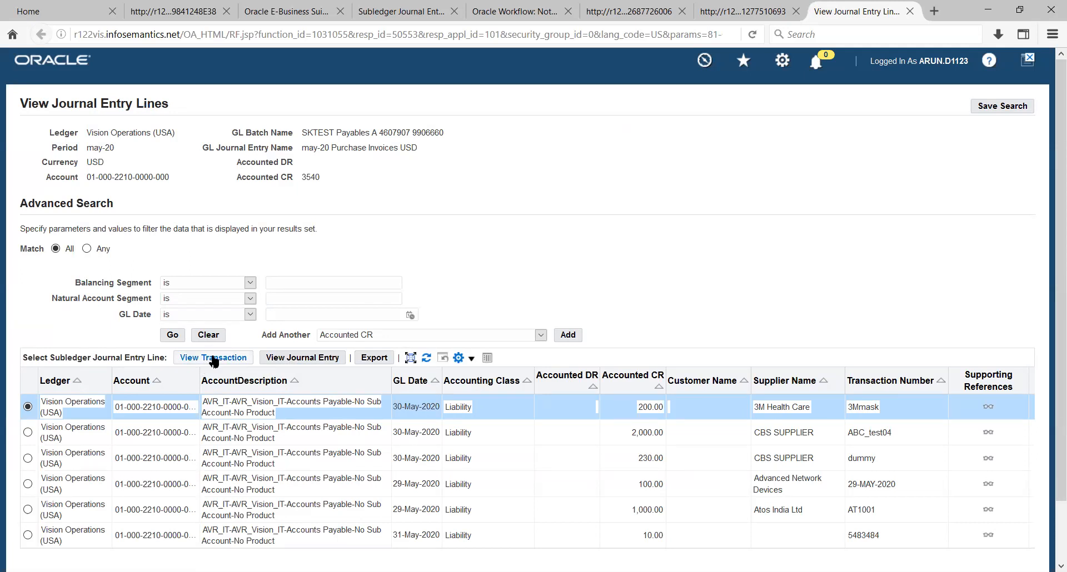
# Step: View the transaction behind CBS SUPPLIER's ABC_test04 line, accepting the security warning, and examine the invoice's items amount and supplier details
pyautogui.click(28, 433)
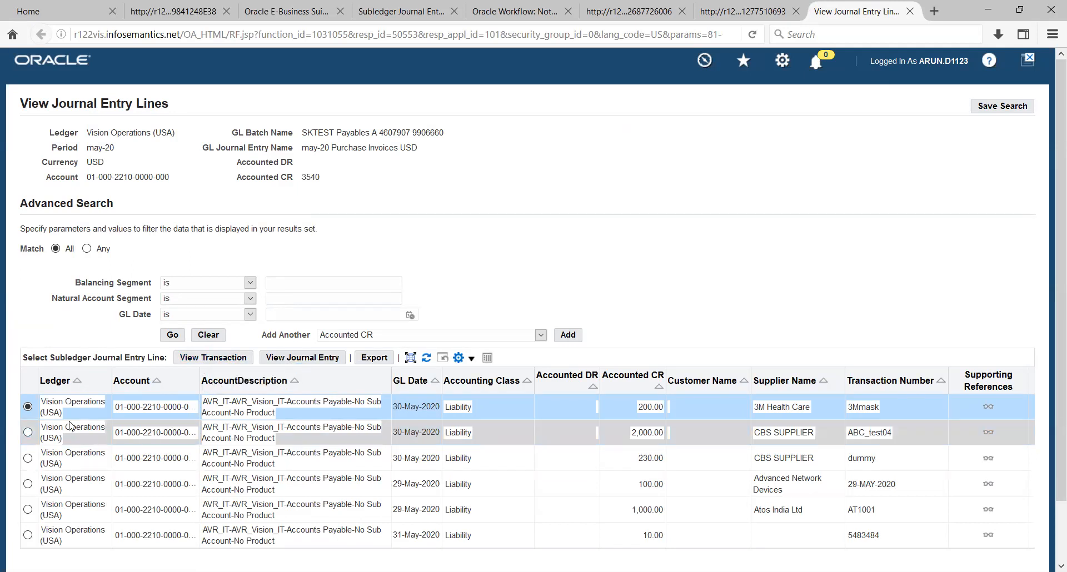
pyautogui.click(206, 360)
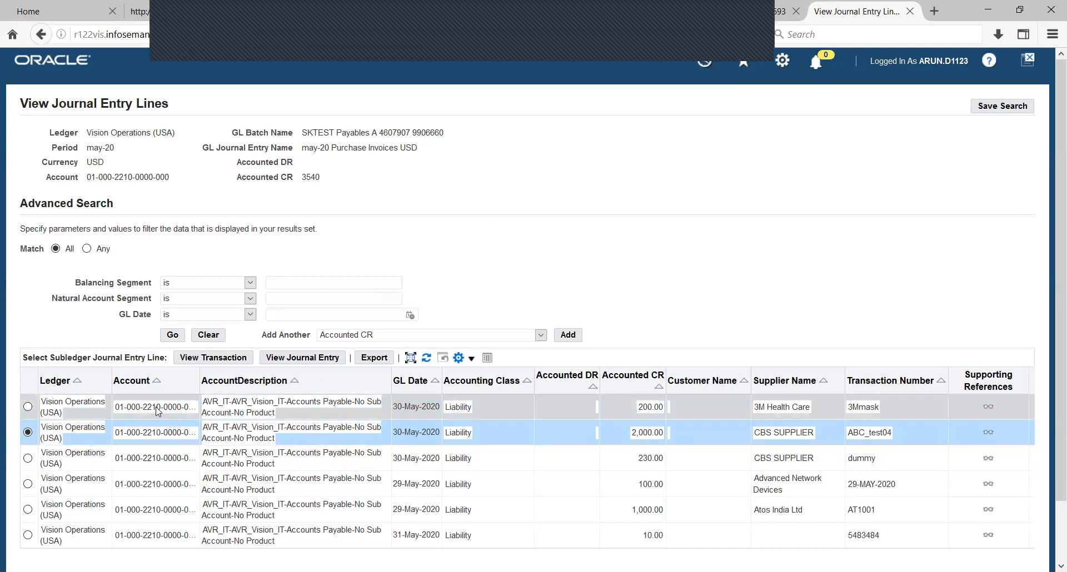
pyautogui.click(429, 353)
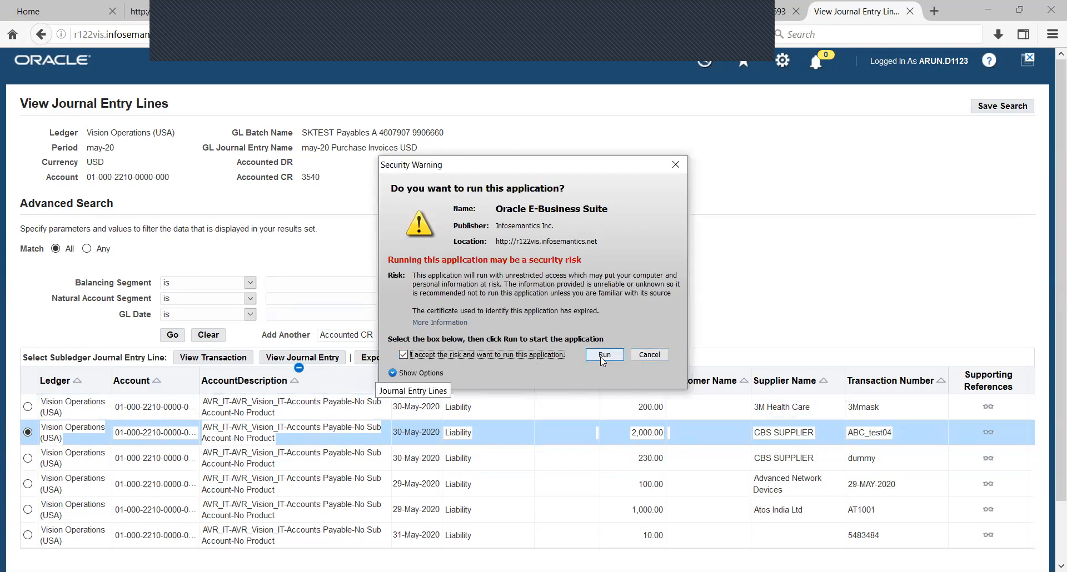
pyautogui.click(603, 356)
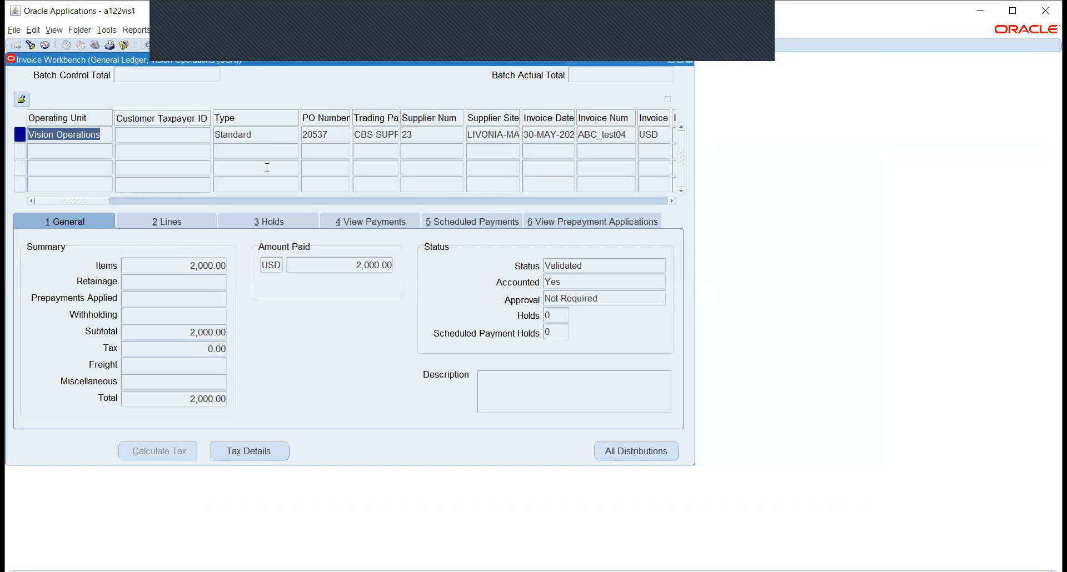
pyautogui.click(189, 266)
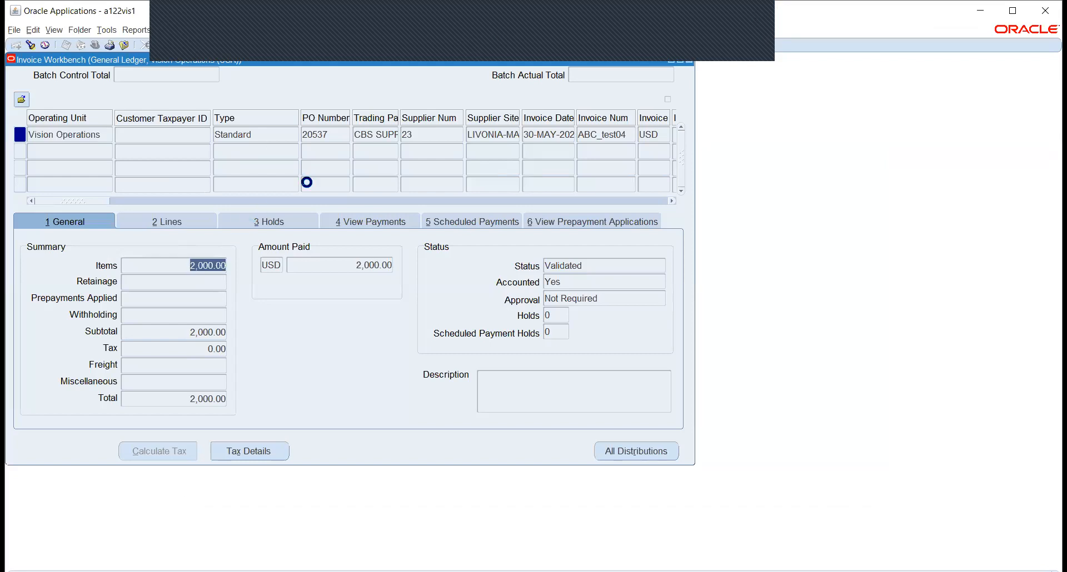
pyautogui.click(479, 134)
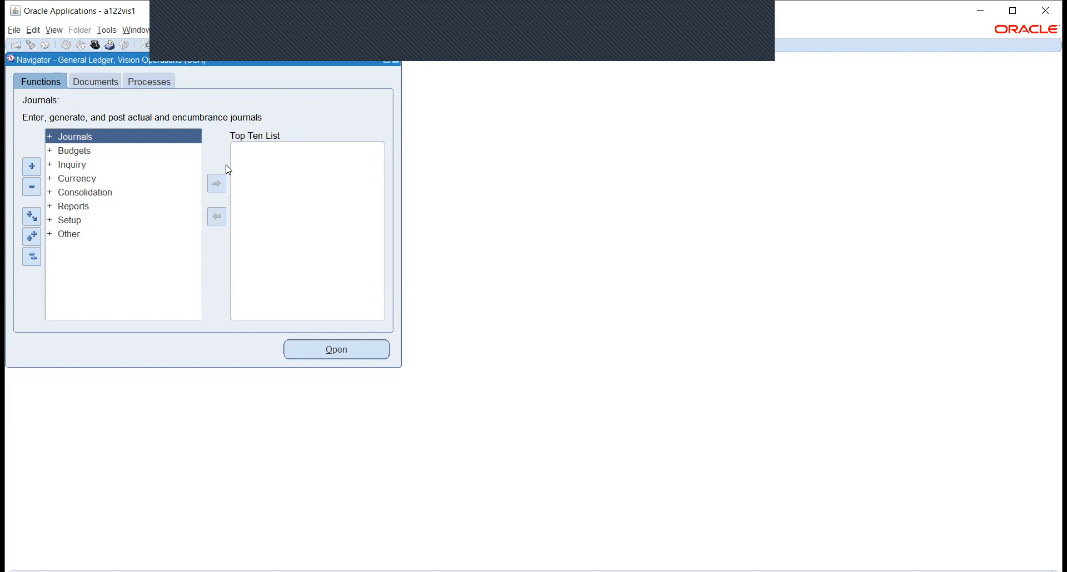
# Step: Switch the responsibility to Payables, Vision Operations (USA) and open its Suppliers entry function
pyautogui.click(98, 50)
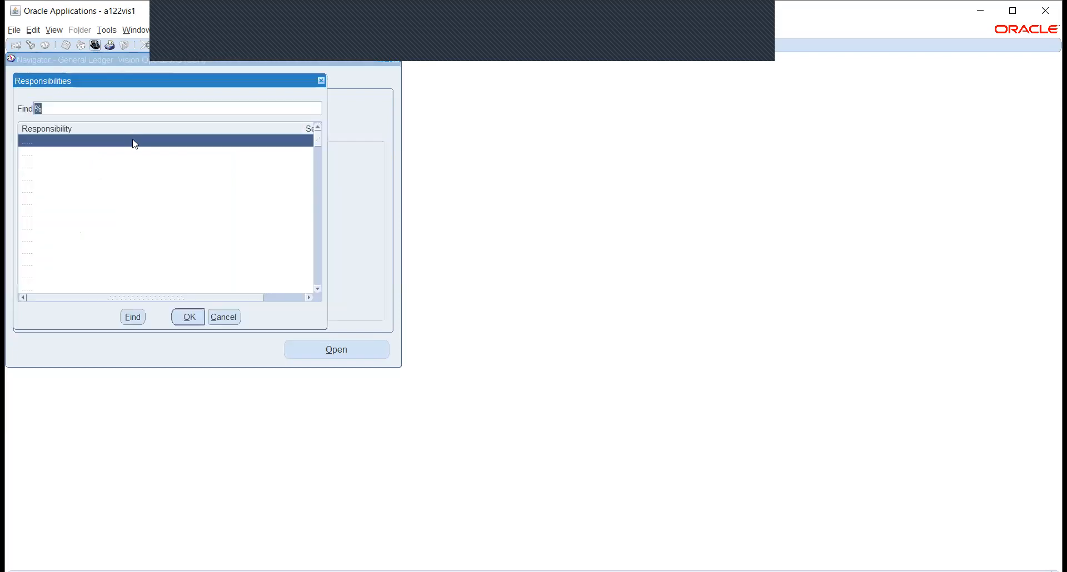
pyautogui.write('p')
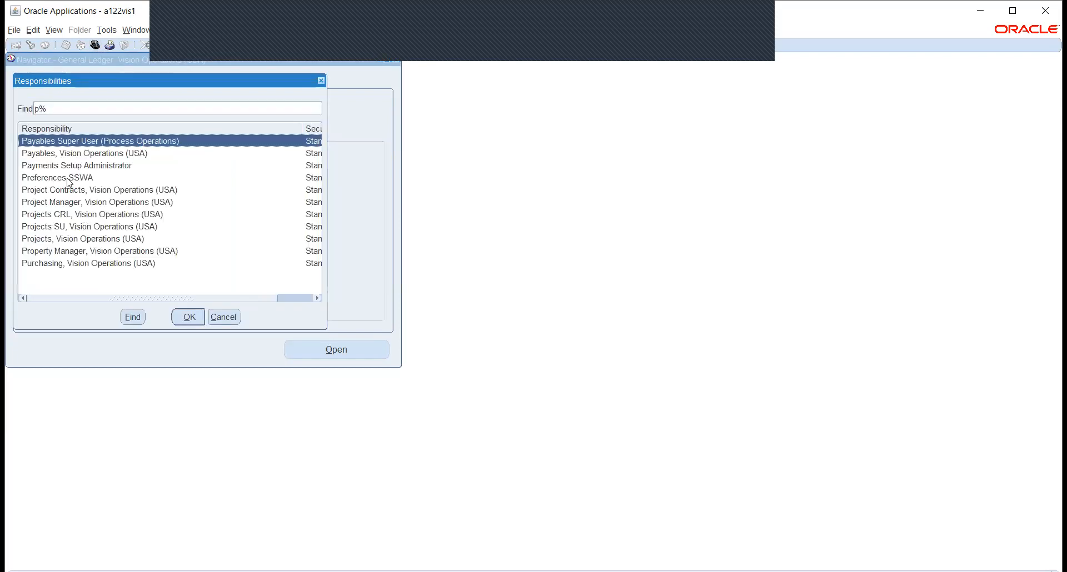
pyautogui.click(83, 154)
pyautogui.click(175, 317)
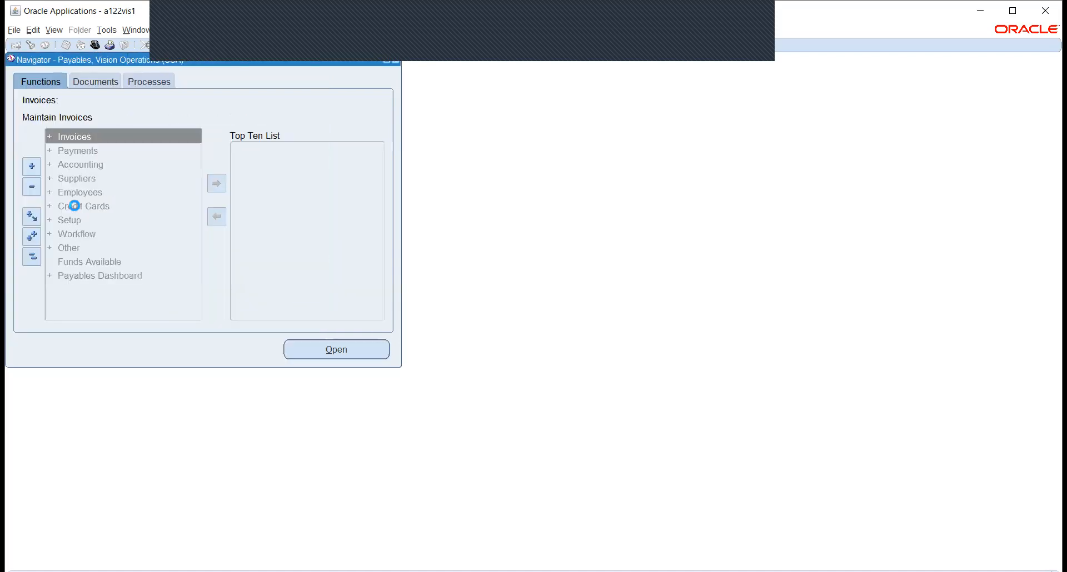
pyautogui.click(68, 179)
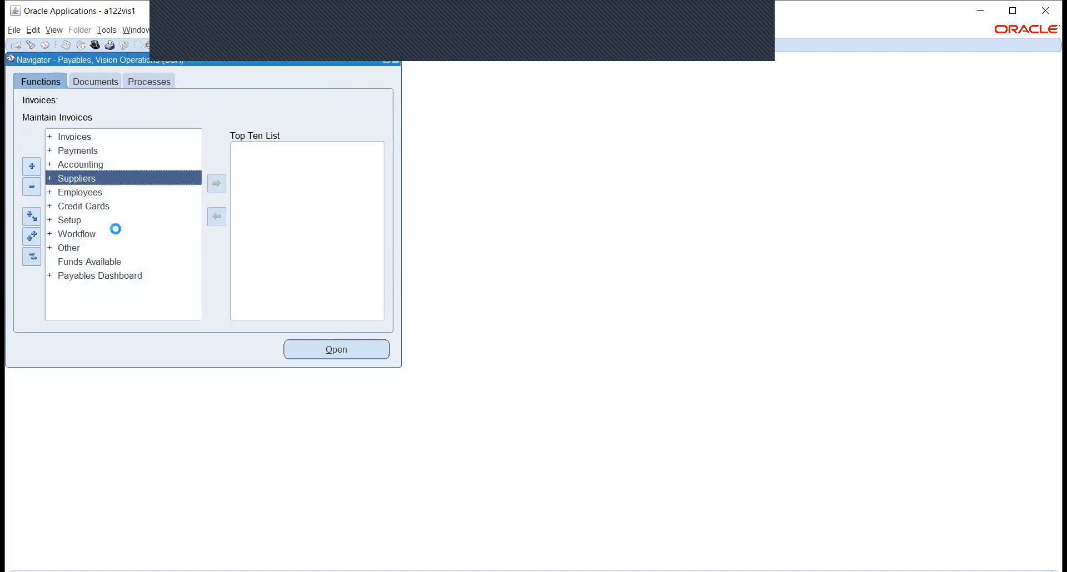
pyautogui.doubleClick(80, 194)
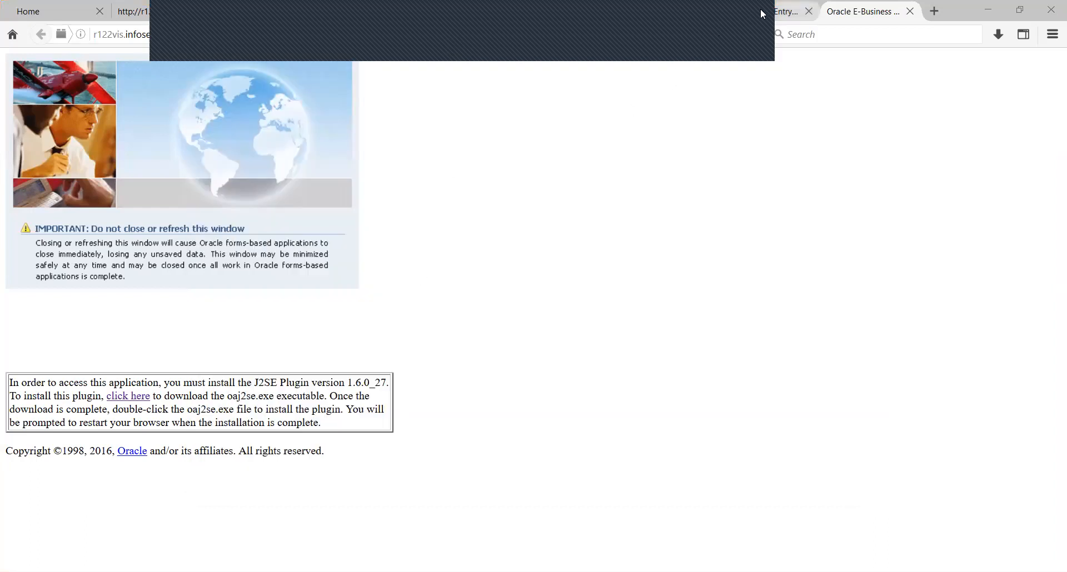
# Step: Close the leftover browser pages, including the Trial Balance report, and bring up the Payables Suppliers page
pyautogui.click(802, 15)
pyautogui.click(809, 11)
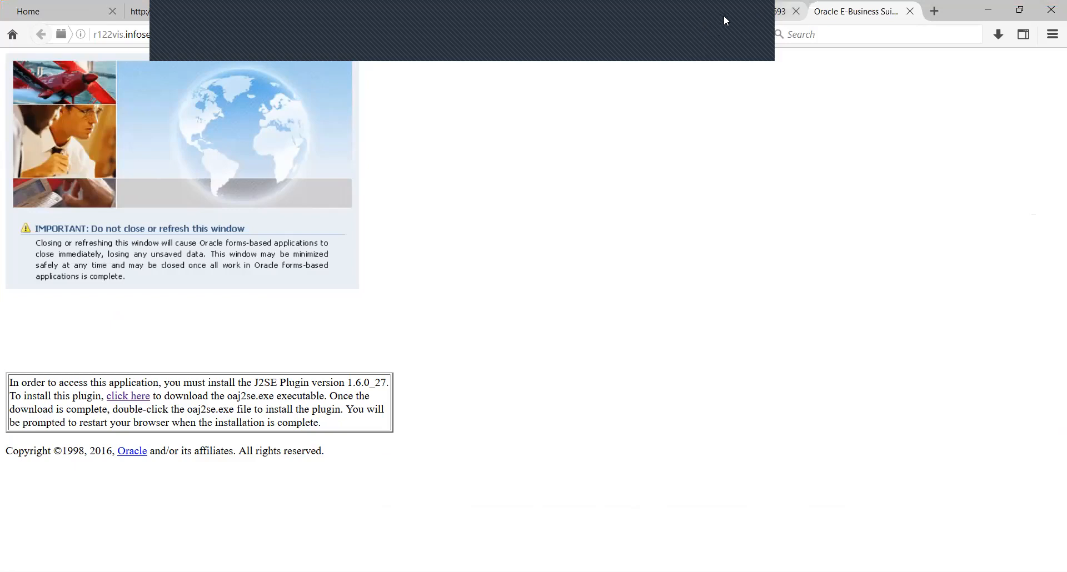
pyautogui.click(782, 20)
pyautogui.click(795, 11)
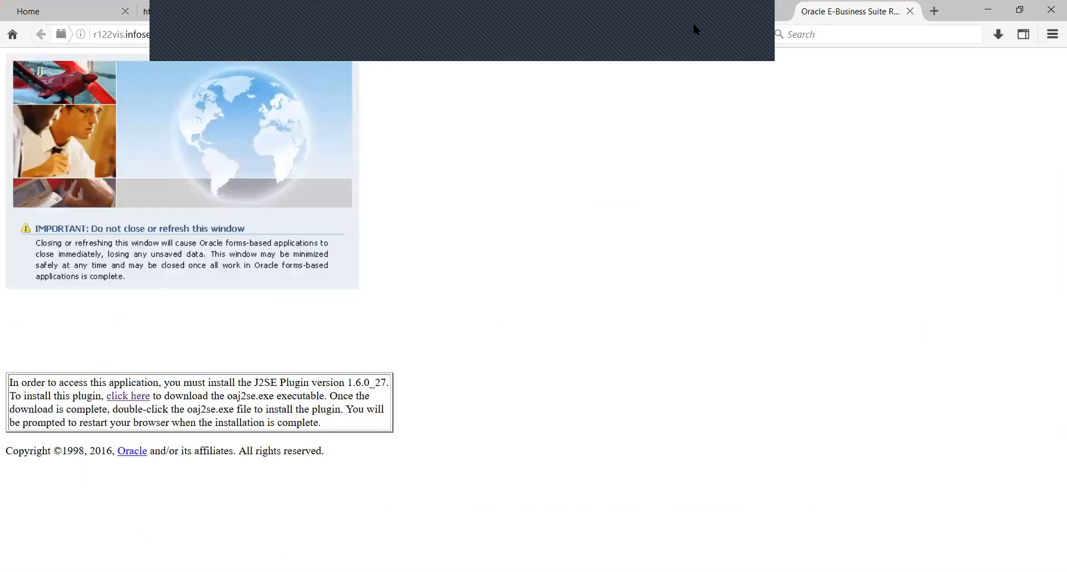
pyautogui.click(722, 16)
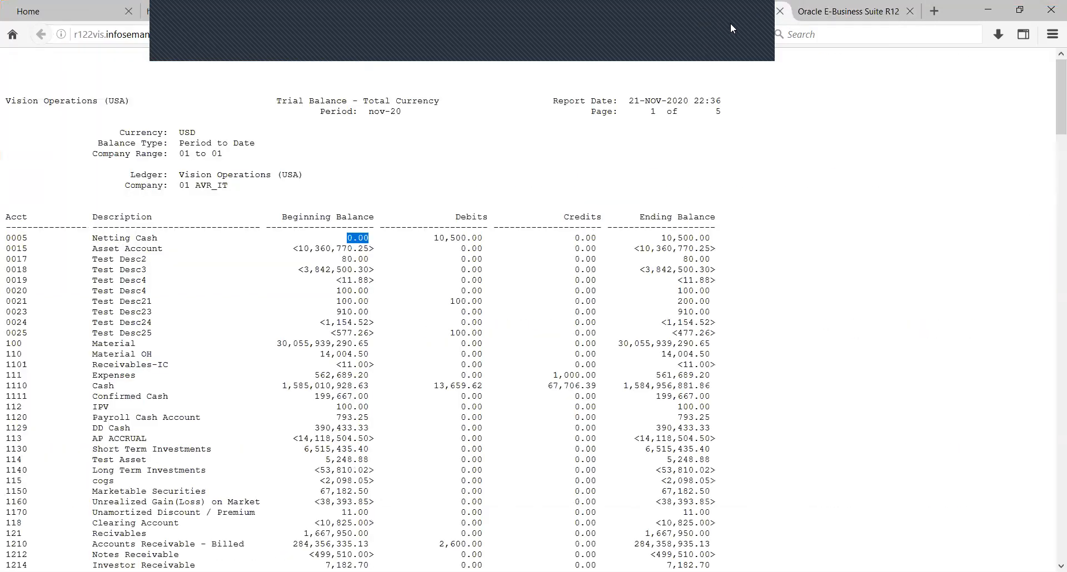
pyautogui.click(779, 11)
pyautogui.click(683, 9)
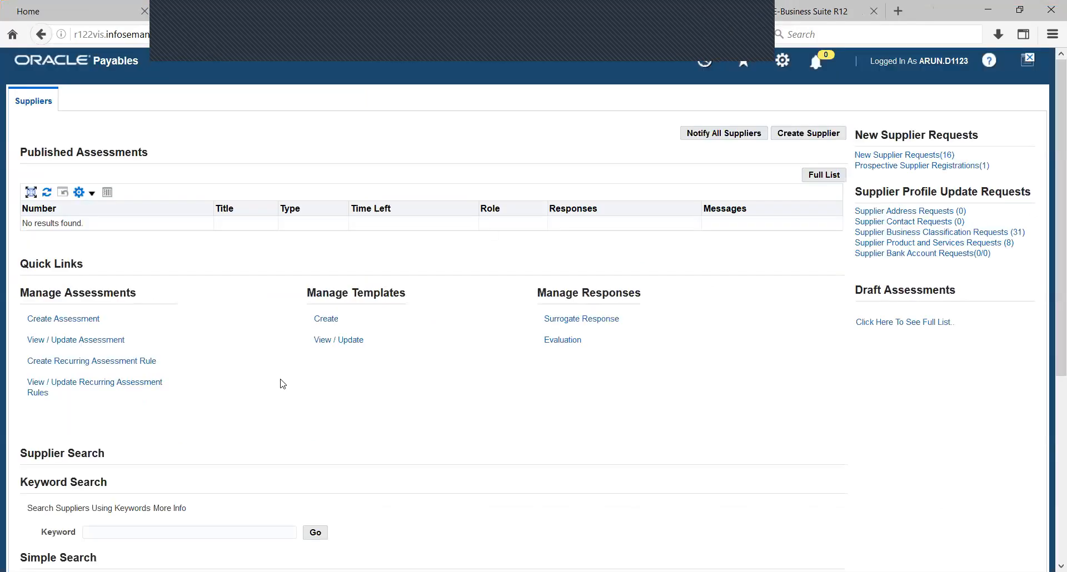
# Step: Try a supplier keyword search for "Create" and clear the keyword
pyautogui.scroll(-5, 135, 286)
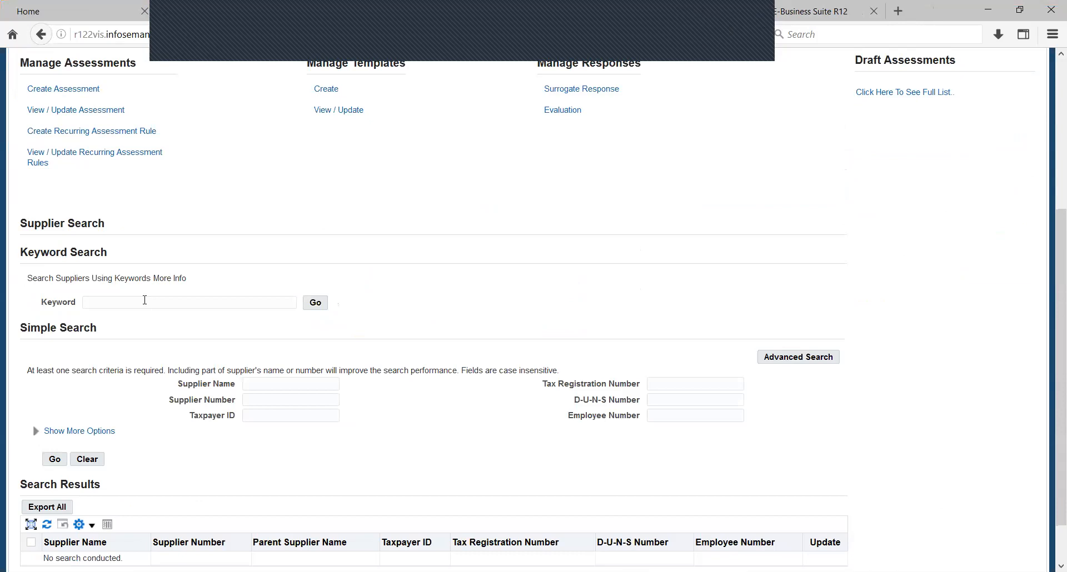
pyautogui.write('Create')
pyautogui.press('Return')
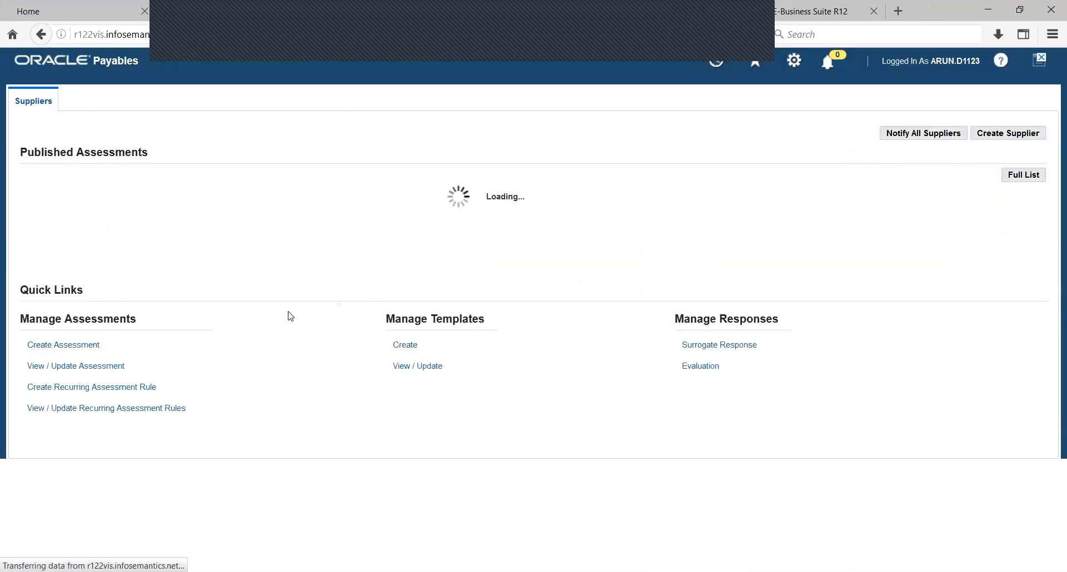
pyautogui.scroll(-5, 202, 300)
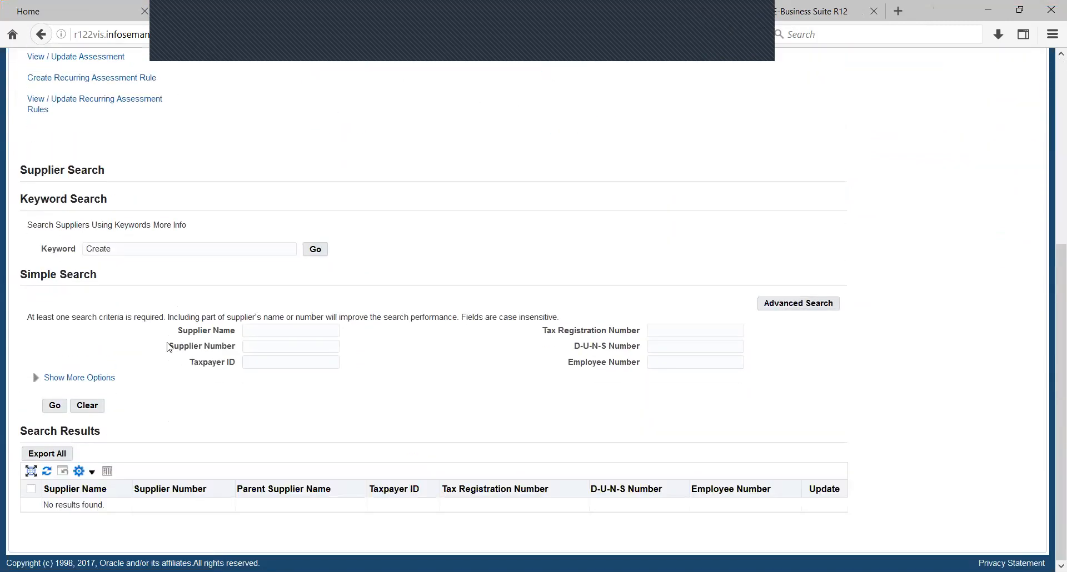
pyautogui.doubleClick(141, 248)
pyautogui.press('BackSpace')
# Step: Search suppliers by the name "Create%" and open the supplier named "Create supplier" for update
pyautogui.click(263, 327)
pyautogui.write('Create%')
pyautogui.press('Return')
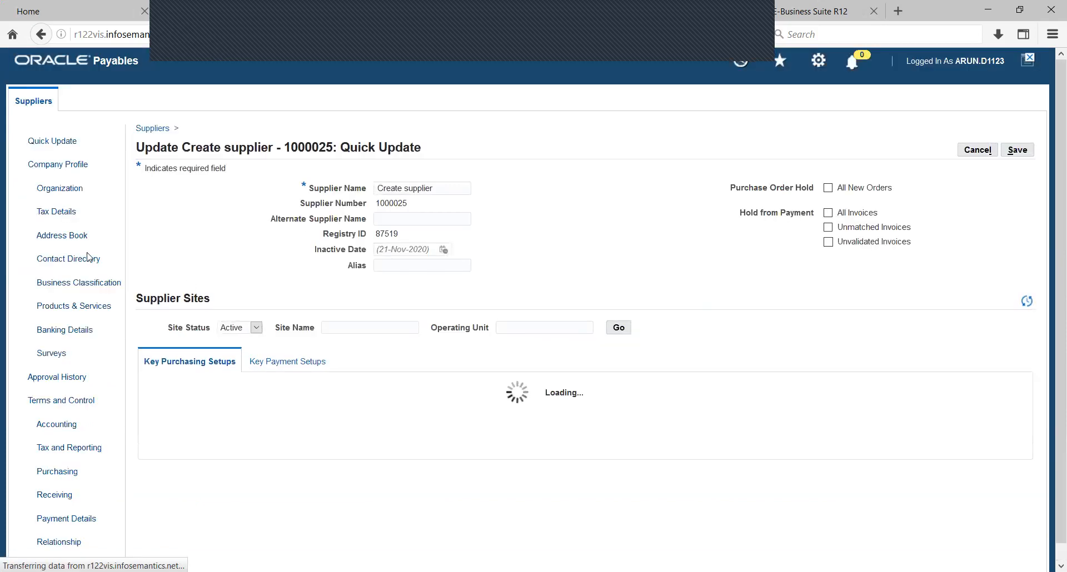
# Step: Open the supplier's Banking Details, view the end date setting of its bank account and cancel without entering a date
pyautogui.click(66, 333)
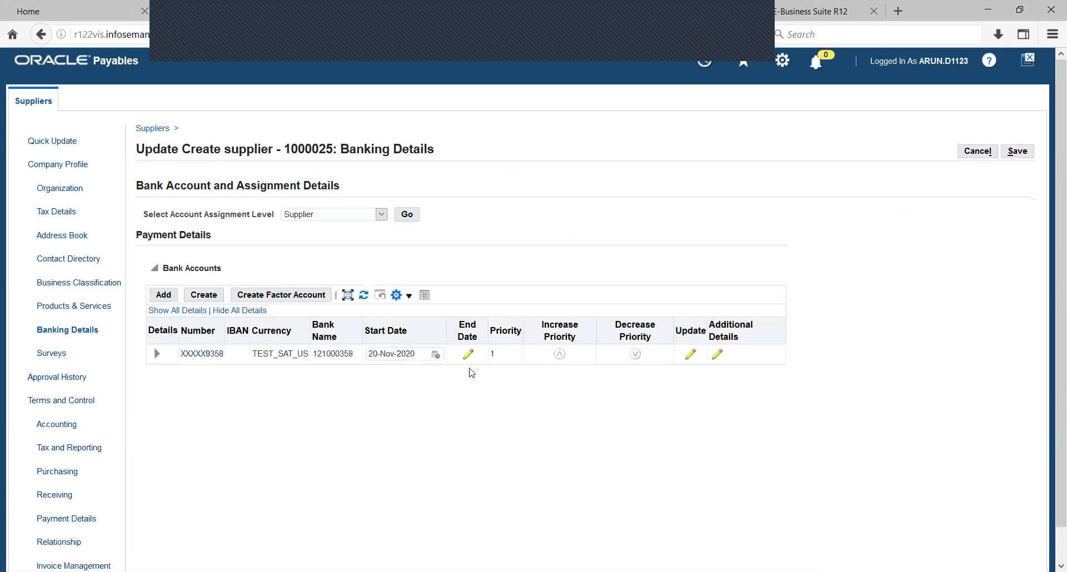
pyautogui.click(467, 356)
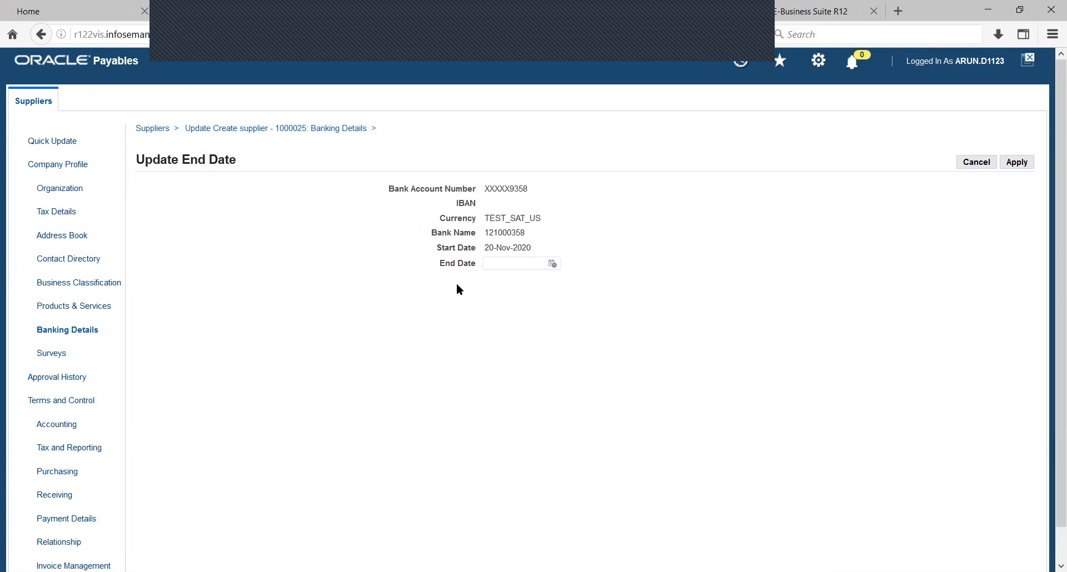
pyautogui.click(965, 163)
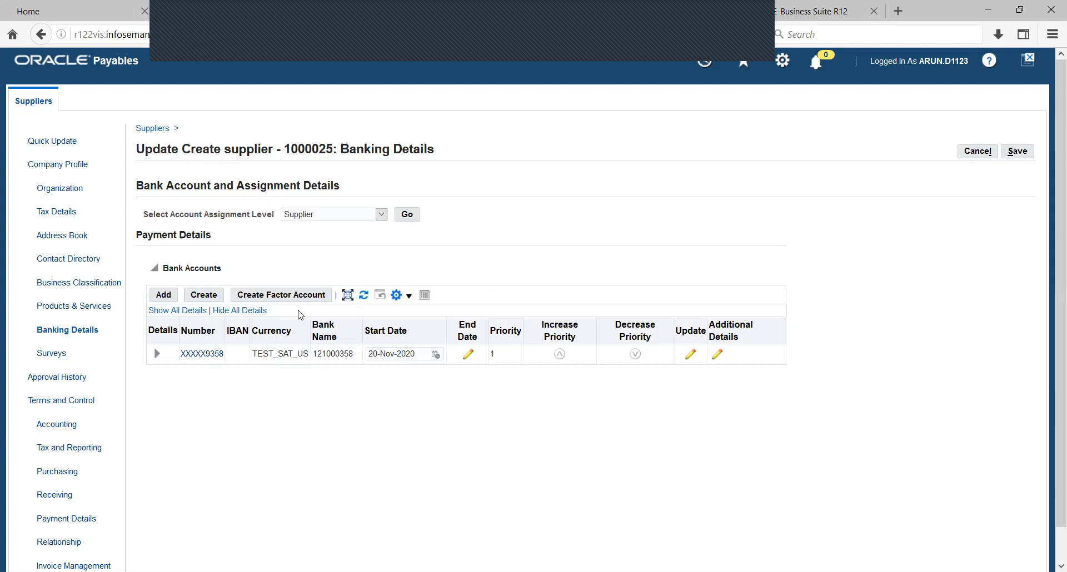
# Step: Open the supplier's Payment Details and examine the available payment methods and payment attributes
pyautogui.scroll(-1, 56, 489)
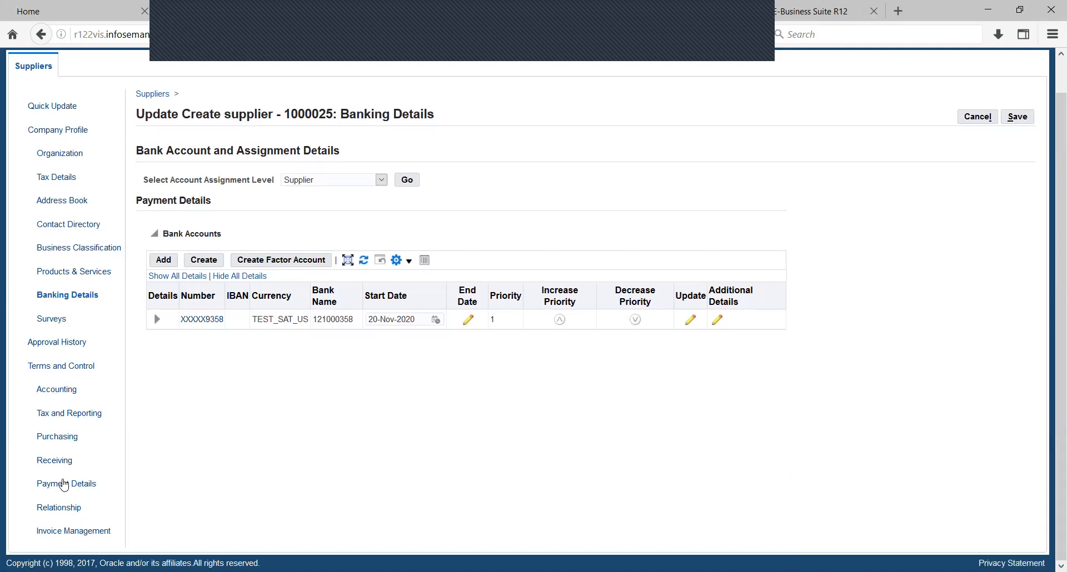
pyautogui.click(64, 485)
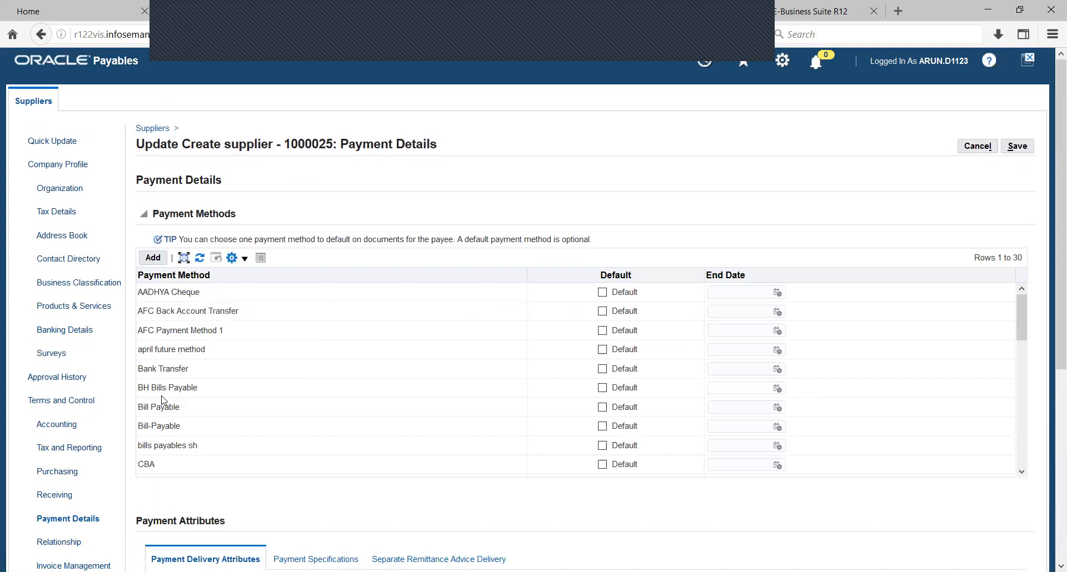
pyautogui.scroll(-1, 185, 355)
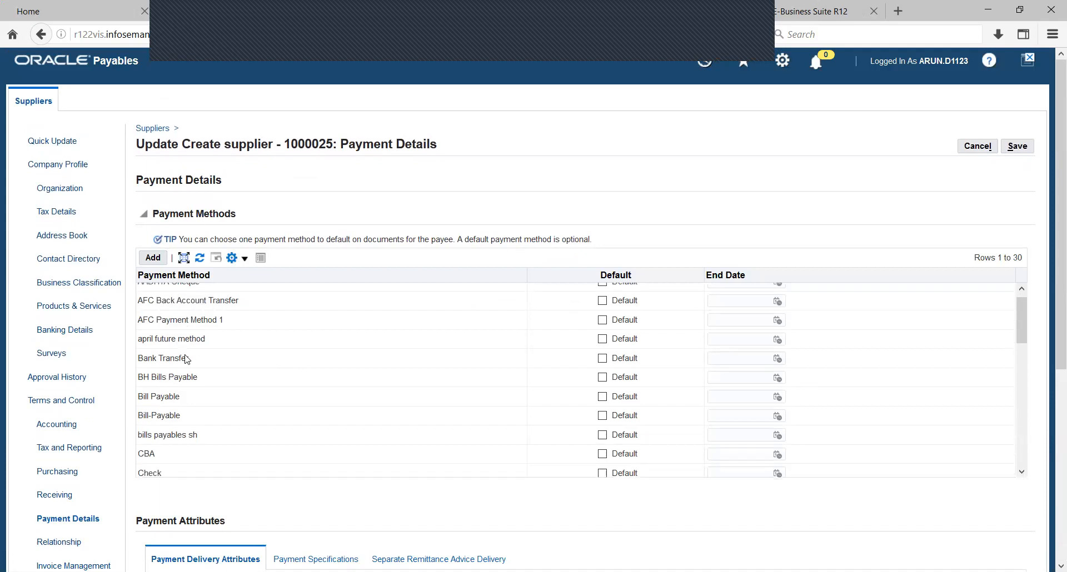
pyautogui.scroll(-2, 185, 358)
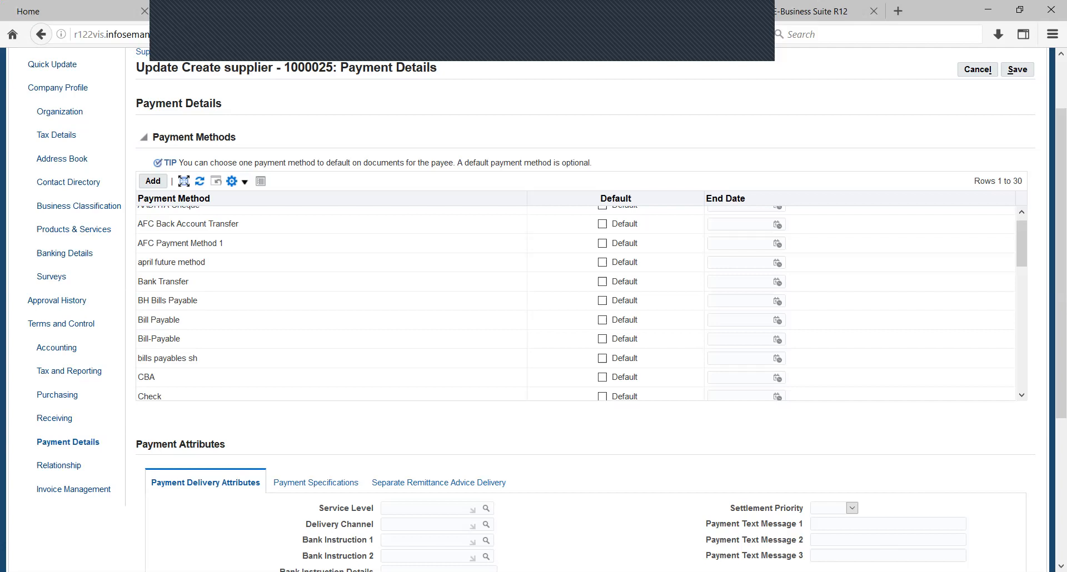
# Step: Switch to the Cash Management Bank Accounts page, look up bank names starting with "Bank" and set Bank Name to Bank of America
pyautogui.hotkey('alt', 'Tab')
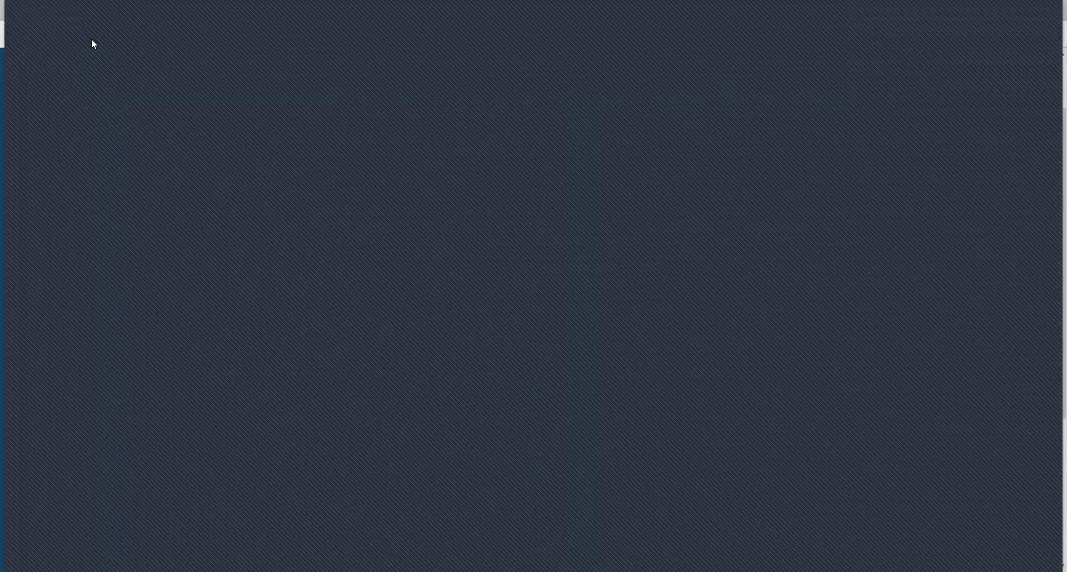
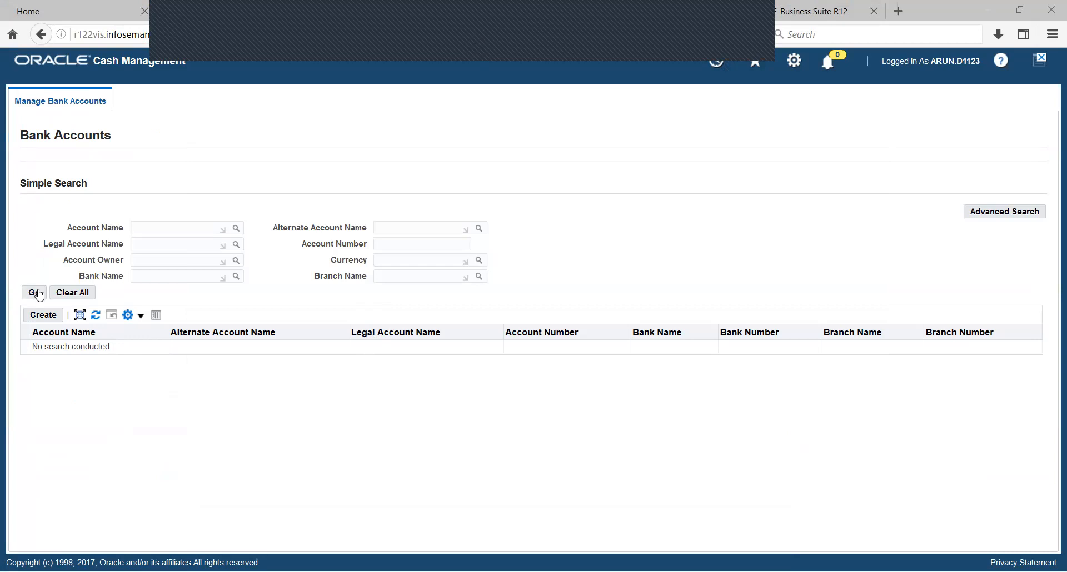
pyautogui.click(31, 294)
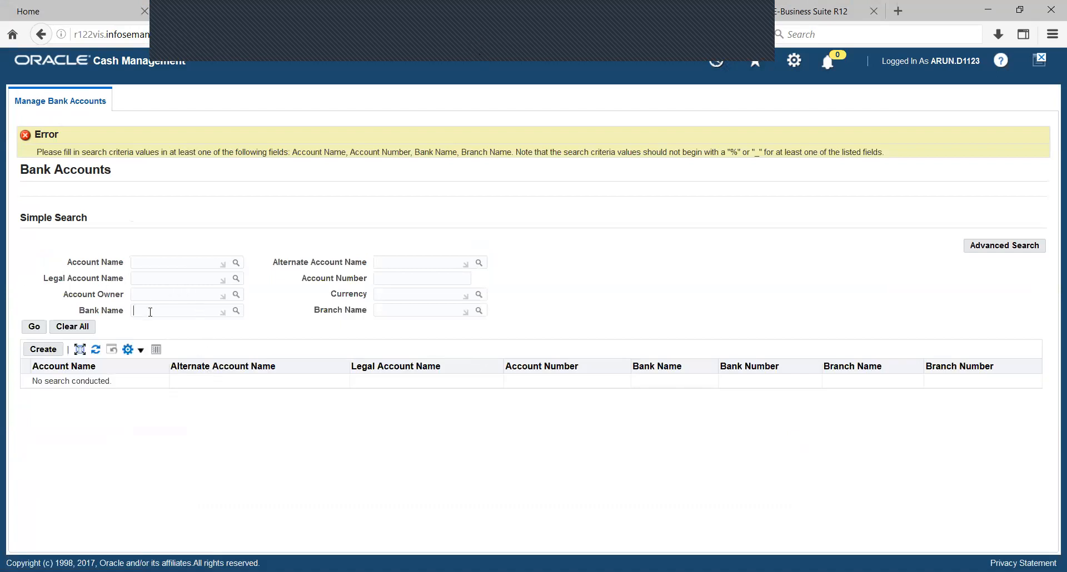
pyautogui.write('Bank')
pyautogui.press('Tab')
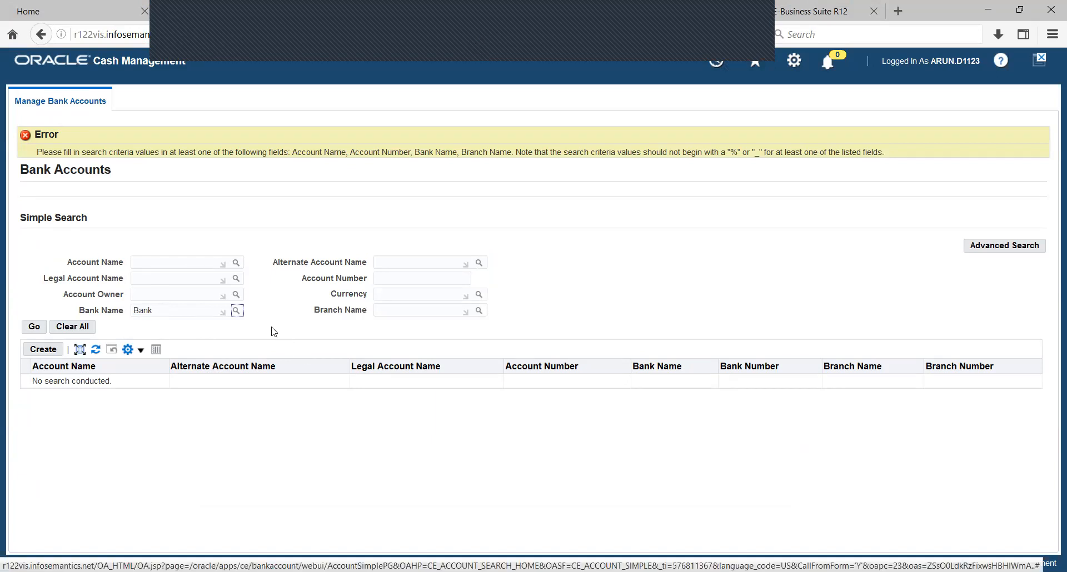
pyautogui.click(236, 311)
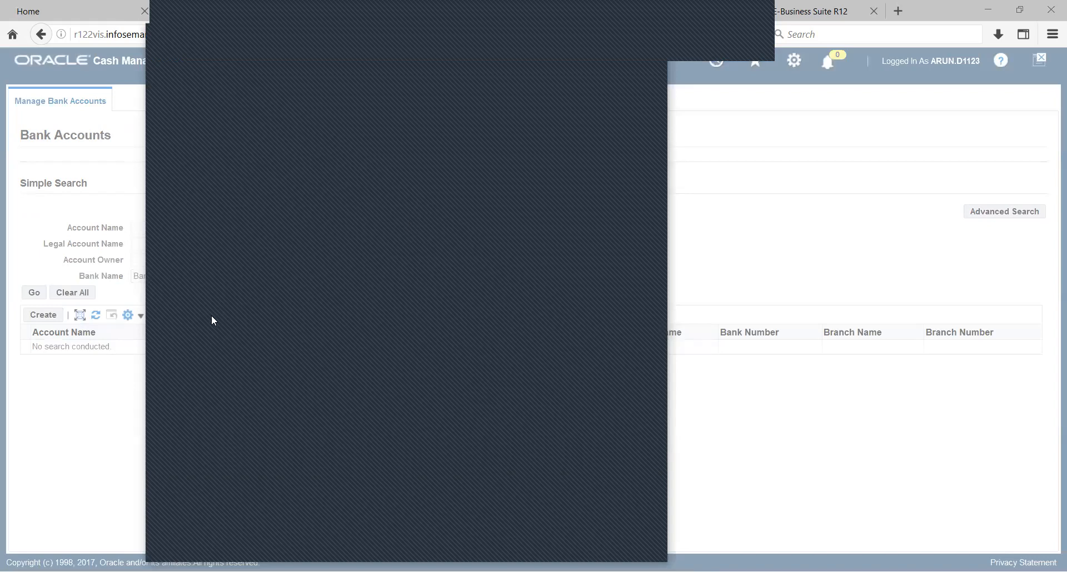
pyautogui.click(334, 339)
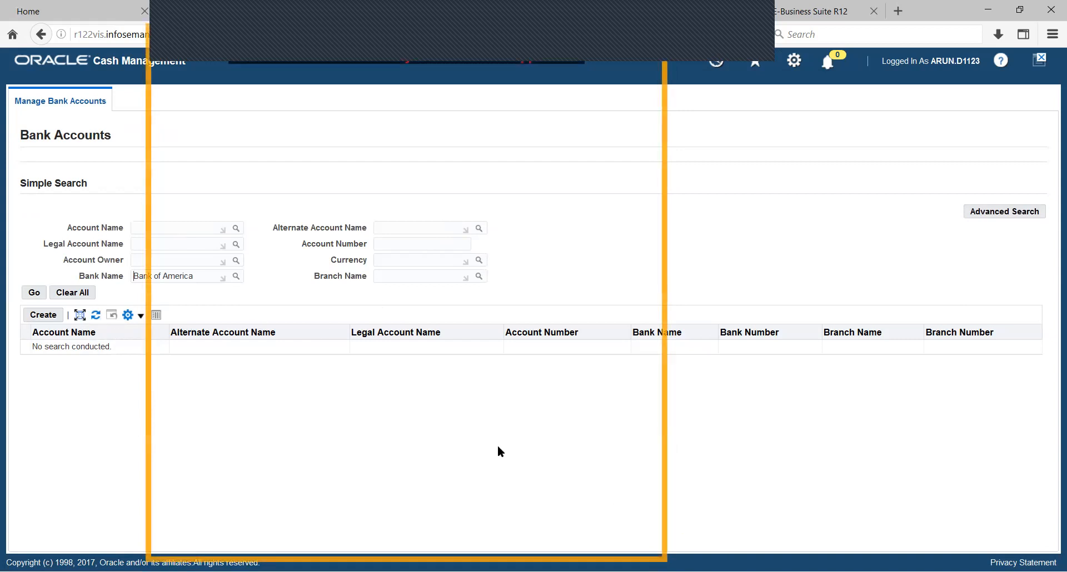
# Step: Search the Bank of America accounts and open the payment documents of the BofA-EUR account
pyautogui.click(33, 292)
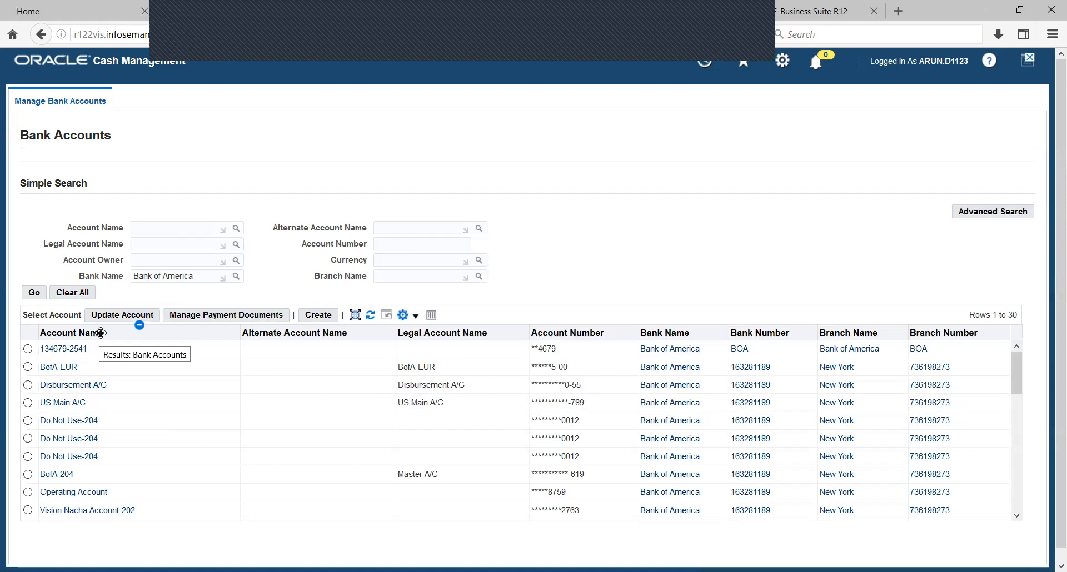
pyautogui.click(28, 367)
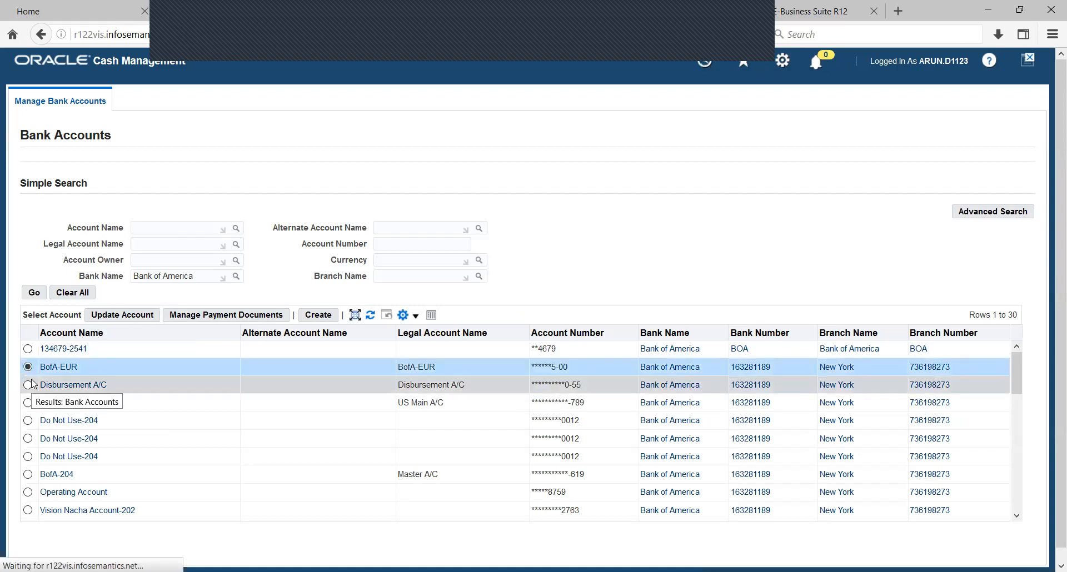
pyautogui.click(211, 317)
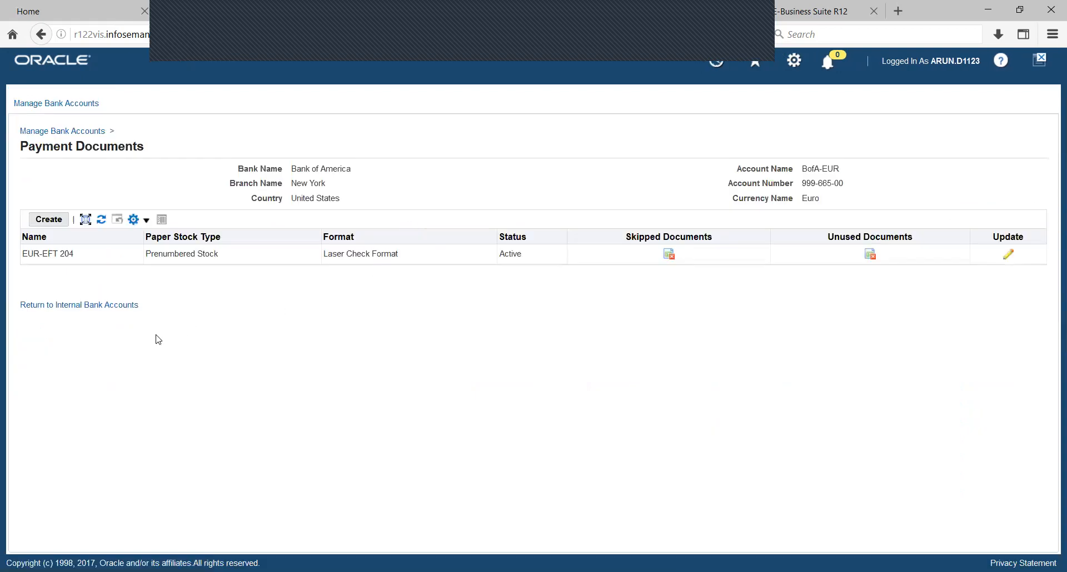
pyautogui.click(111, 255)
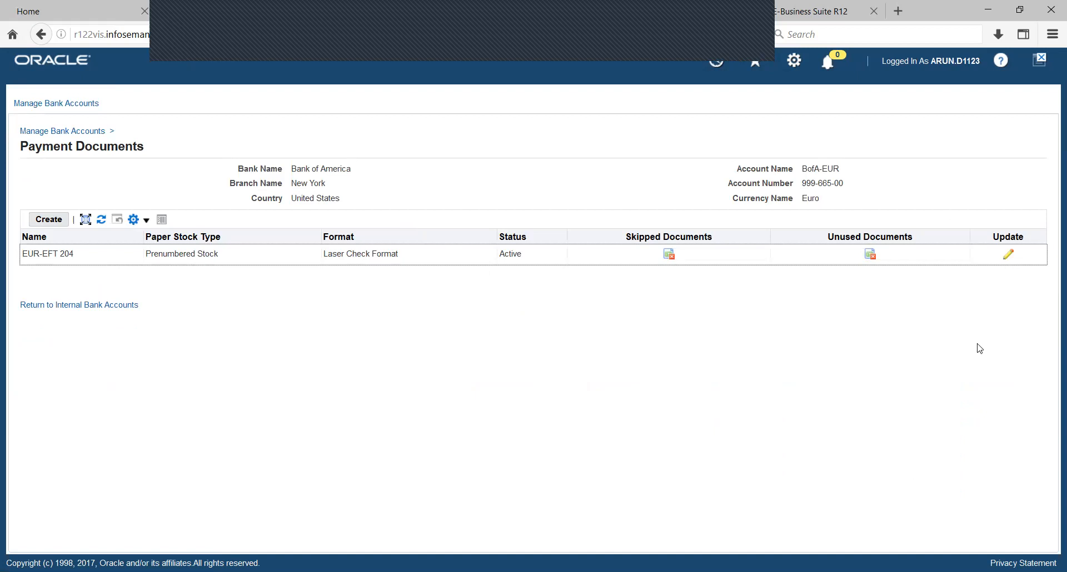
# Step: Open payment document EUR-EFT 204 for update and examine its document information, paper stock type options and document numbers
pyautogui.click(1007, 255)
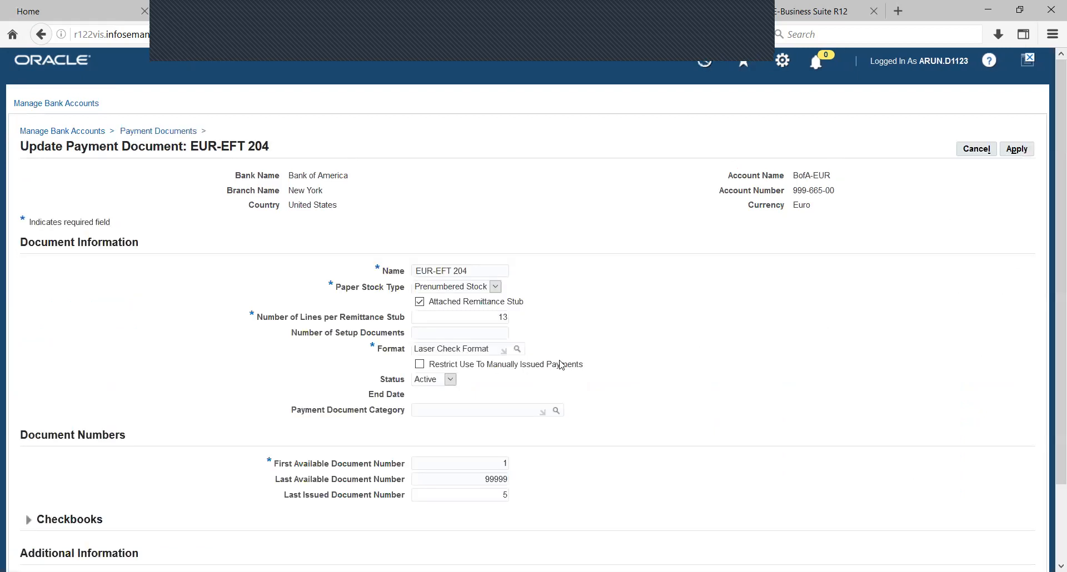
pyautogui.scroll(-2, 228, 365)
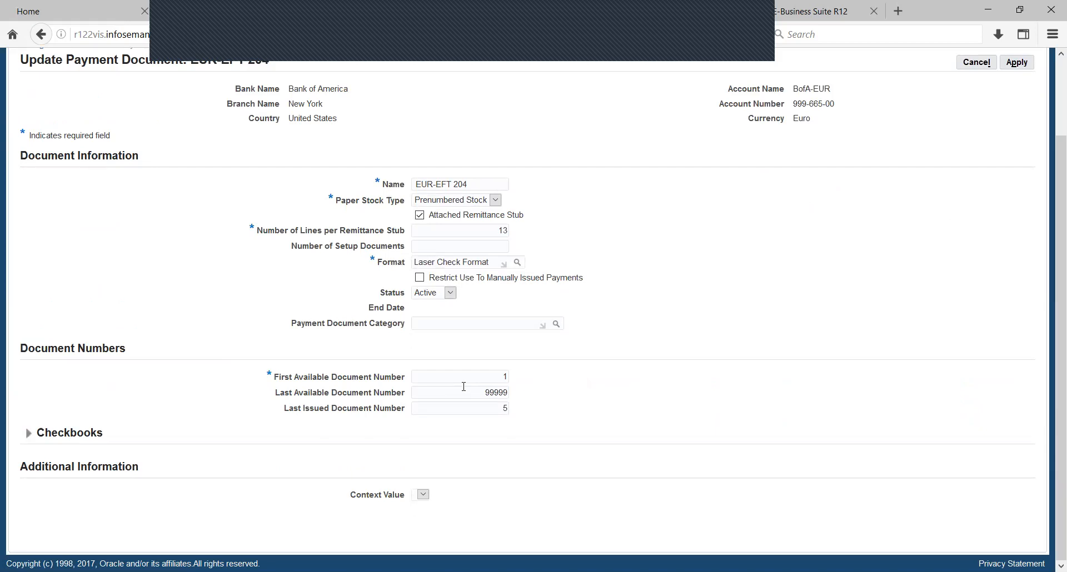
pyautogui.scroll(2, 463, 383)
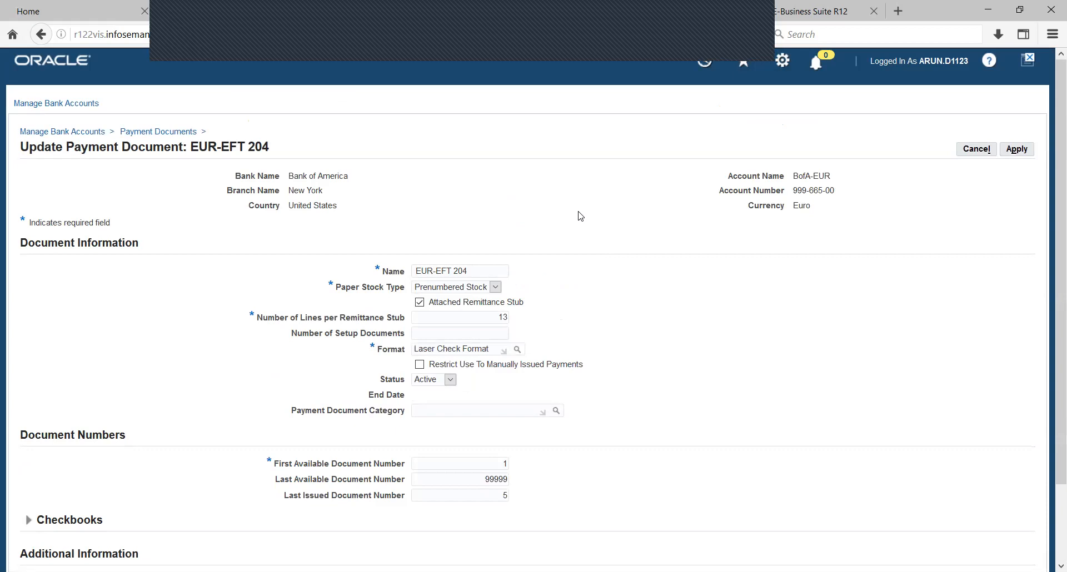
pyautogui.scroll(-3, 178, 334)
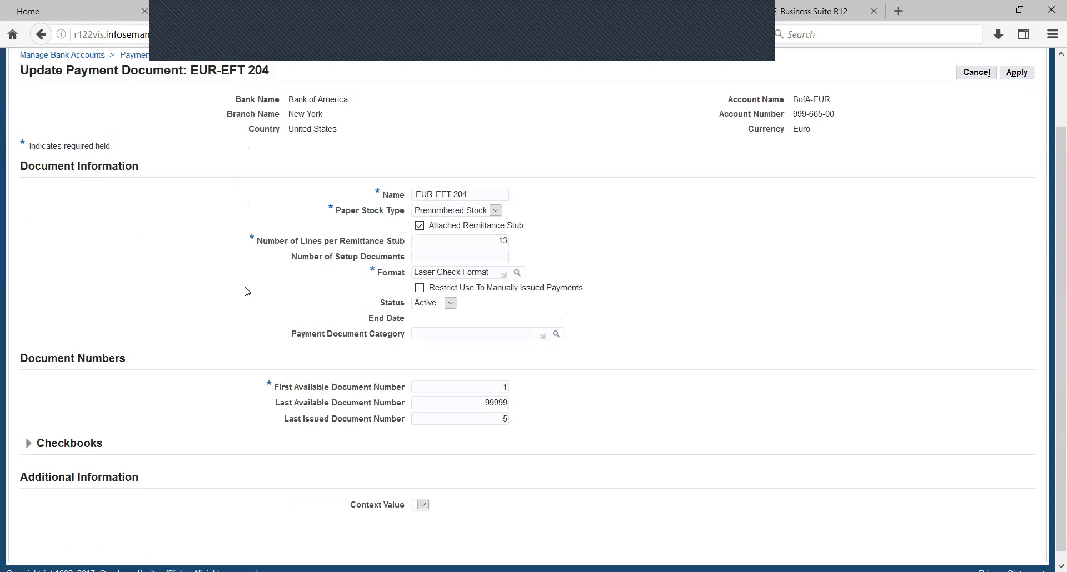
pyautogui.click(495, 211)
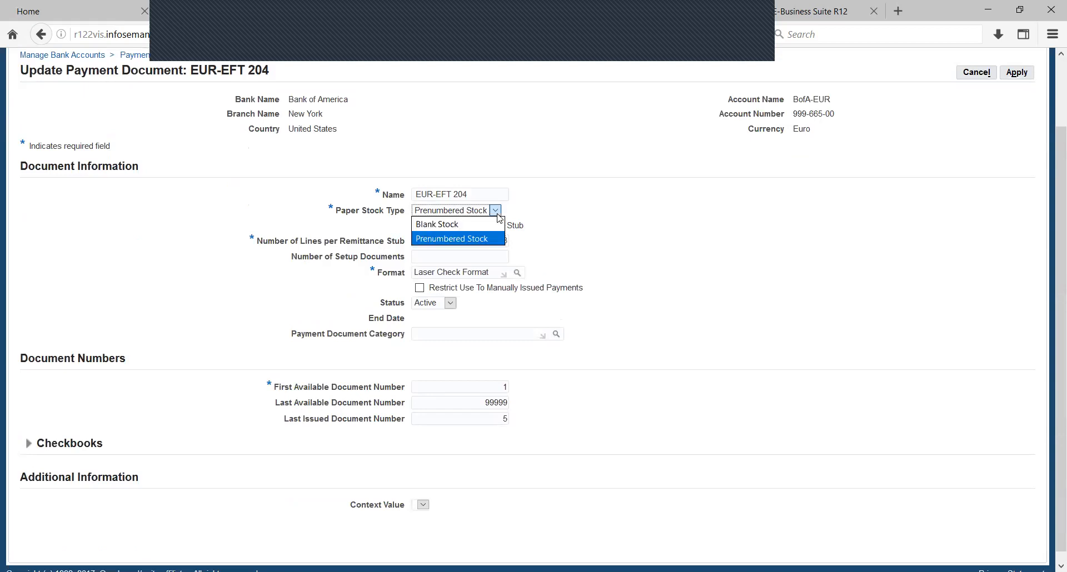
pyautogui.click(618, 211)
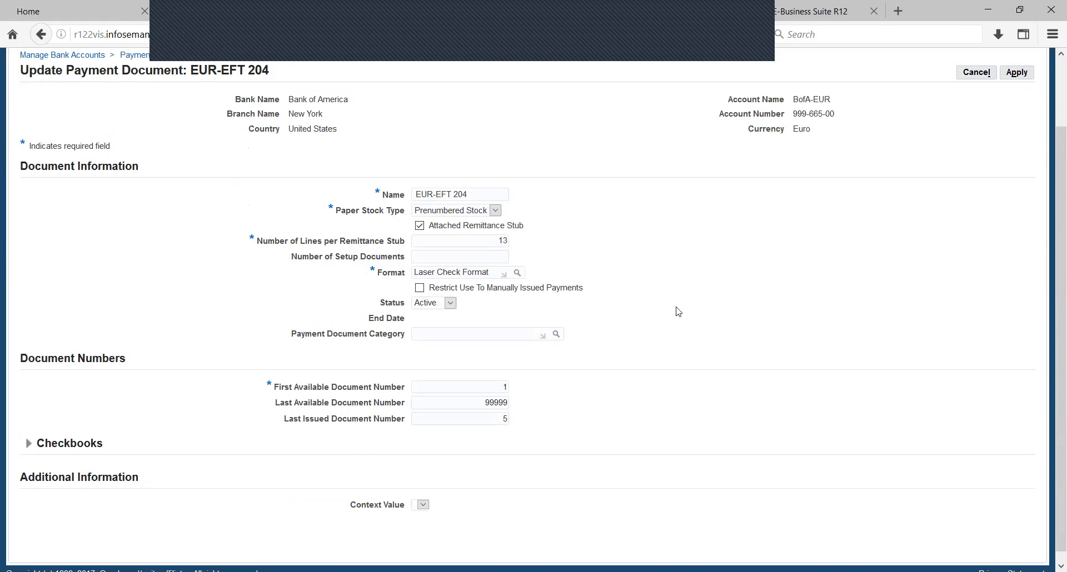
pyautogui.scroll(-1, 452, 357)
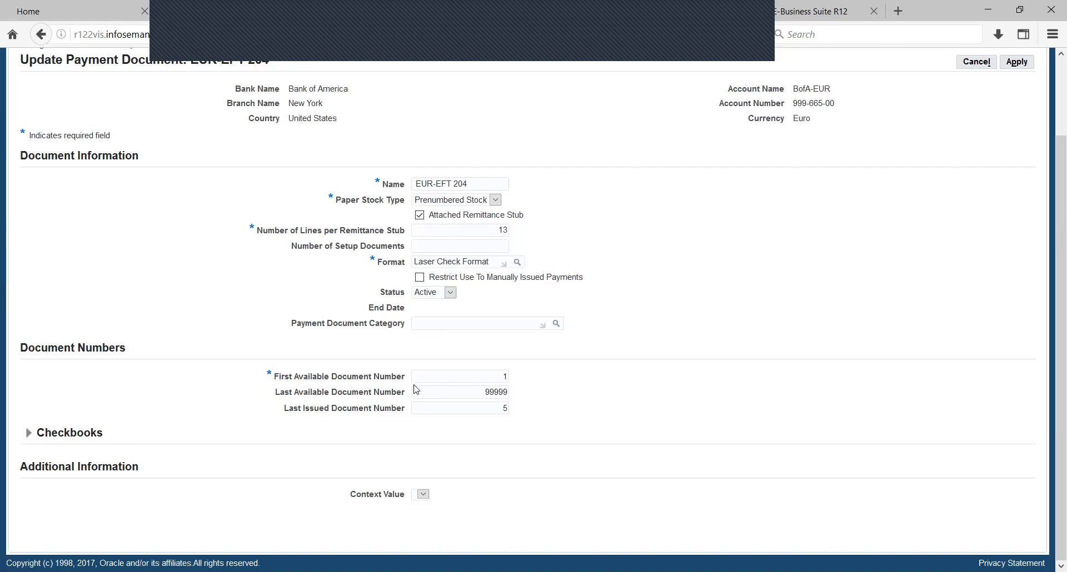
# Step: Expand the Checkbooks section of the payment document and add an empty checkbook row
pyautogui.moveTo(517, 369); pyautogui.dragTo(544, 367)
pyautogui.click(601, 395)
pyautogui.click(29, 435)
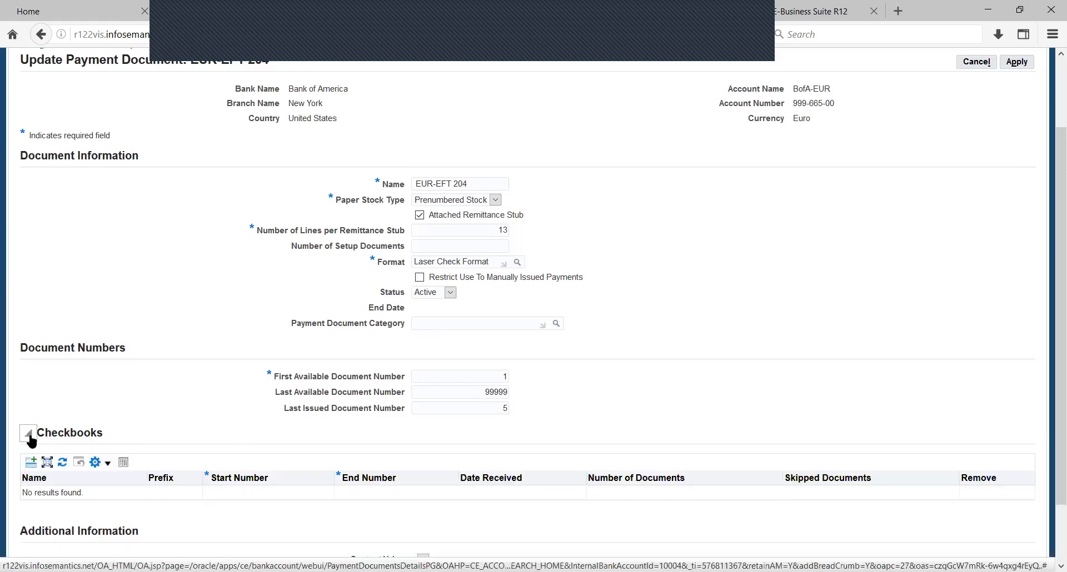
pyautogui.scroll(-3, 189, 364)
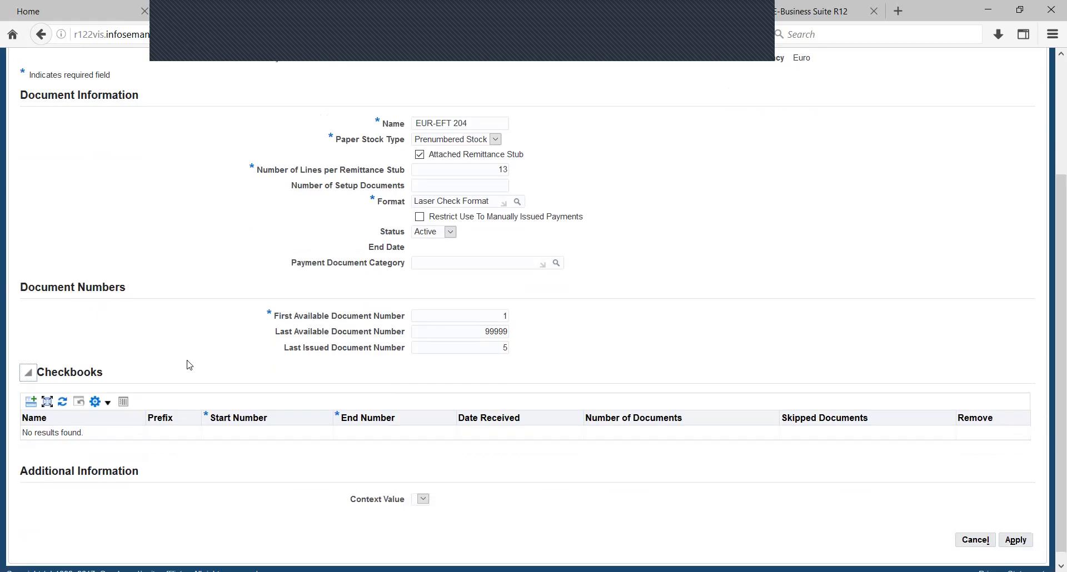
pyautogui.click(31, 391)
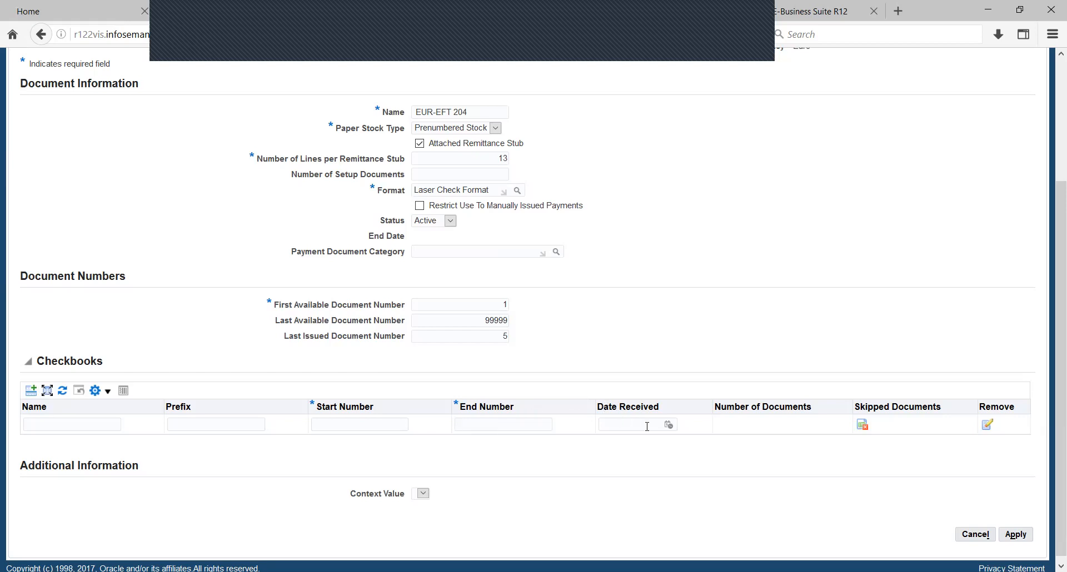
pyautogui.moveTo(666, 404); pyautogui.dragTo(655, 451)
# Step: Switch to the Oracle Applications window and start a new single request under Cash Management
pyautogui.hotkey('alt', 'Tab')
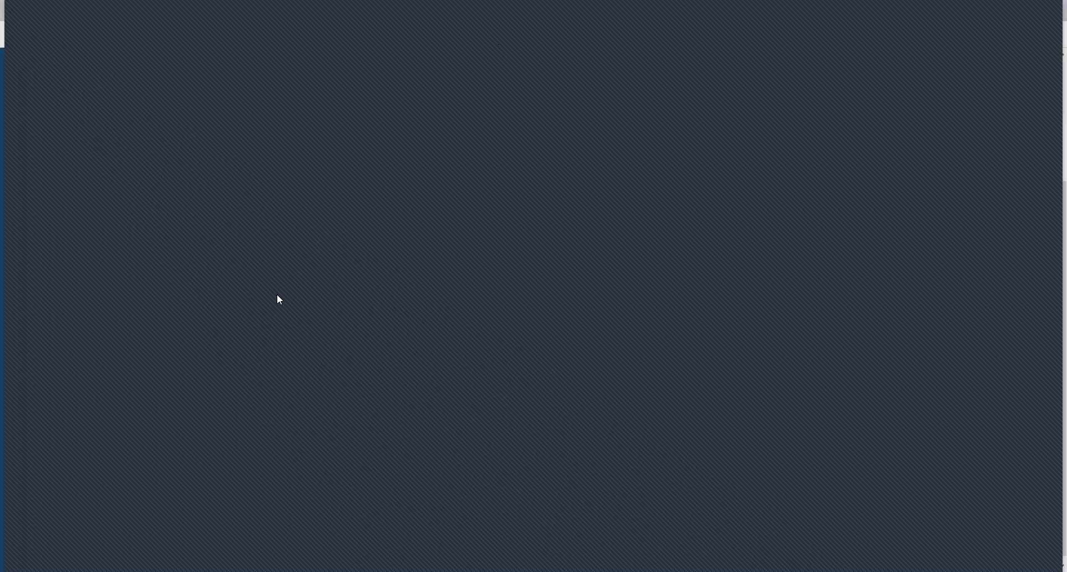
pyautogui.click(688, 447)
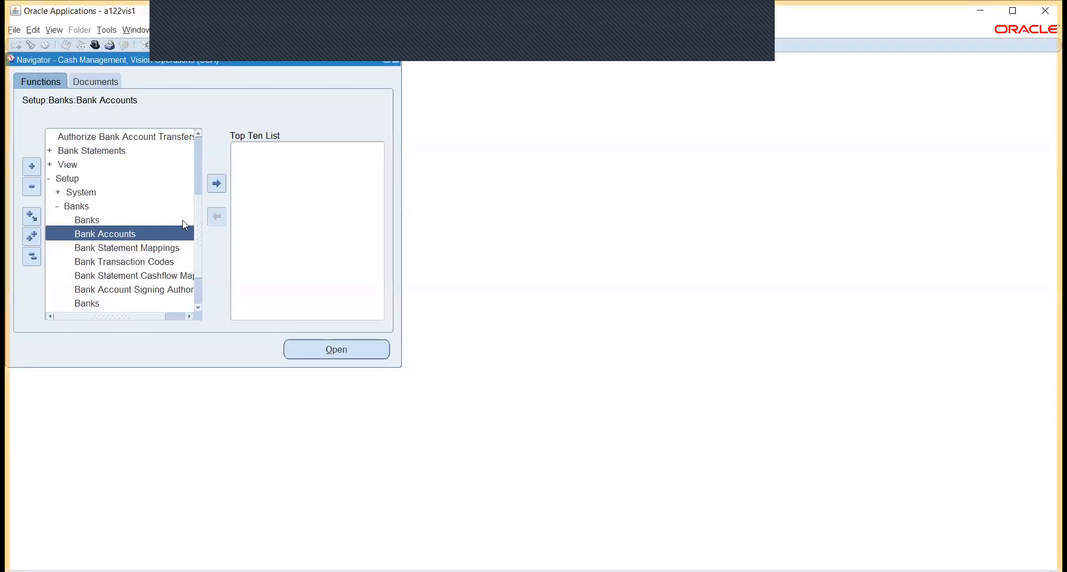
pyautogui.click(54, 30)
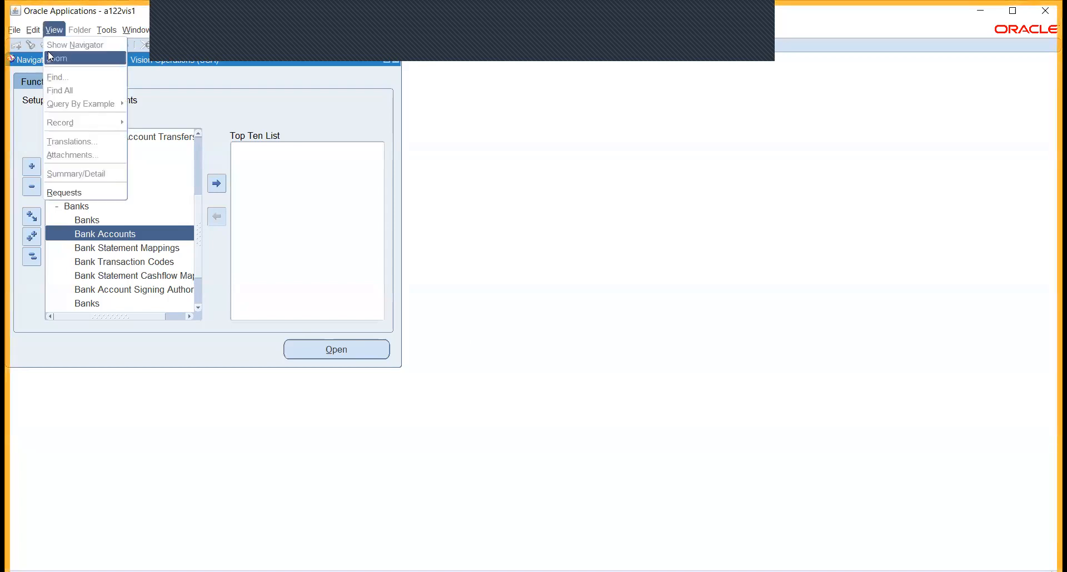
pyautogui.click(100, 194)
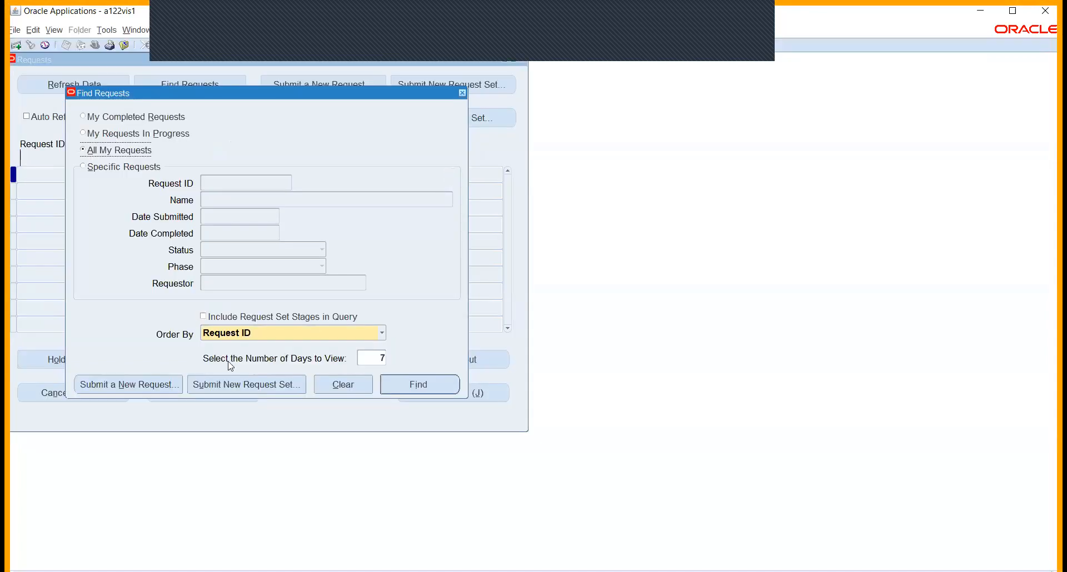
pyautogui.click(152, 387)
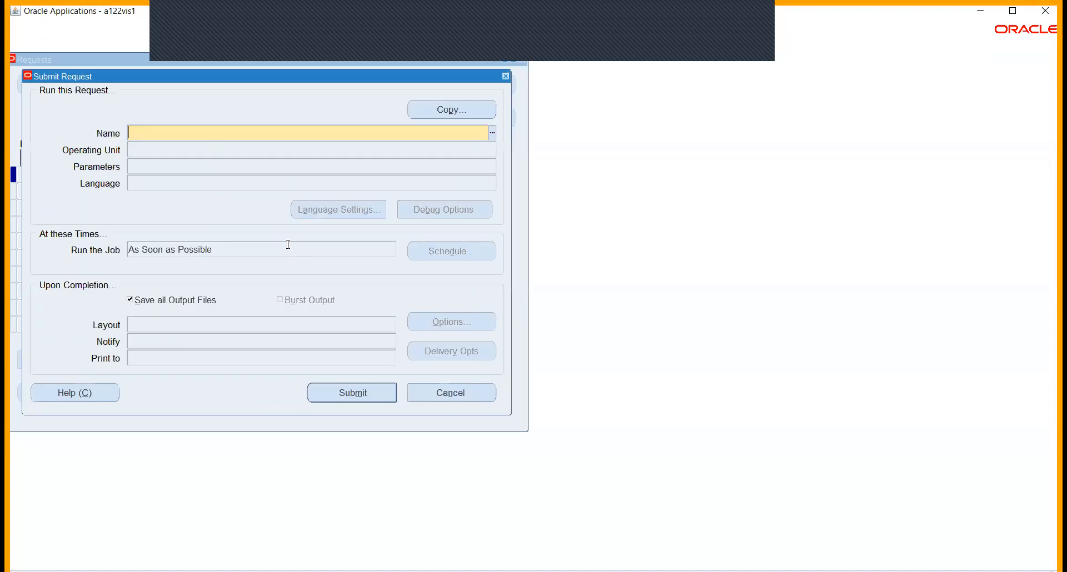
# Step: Try to find a prepayment report among the Cash Management requests by searching for "prep" and "%prep%"
pyautogui.write('prep')
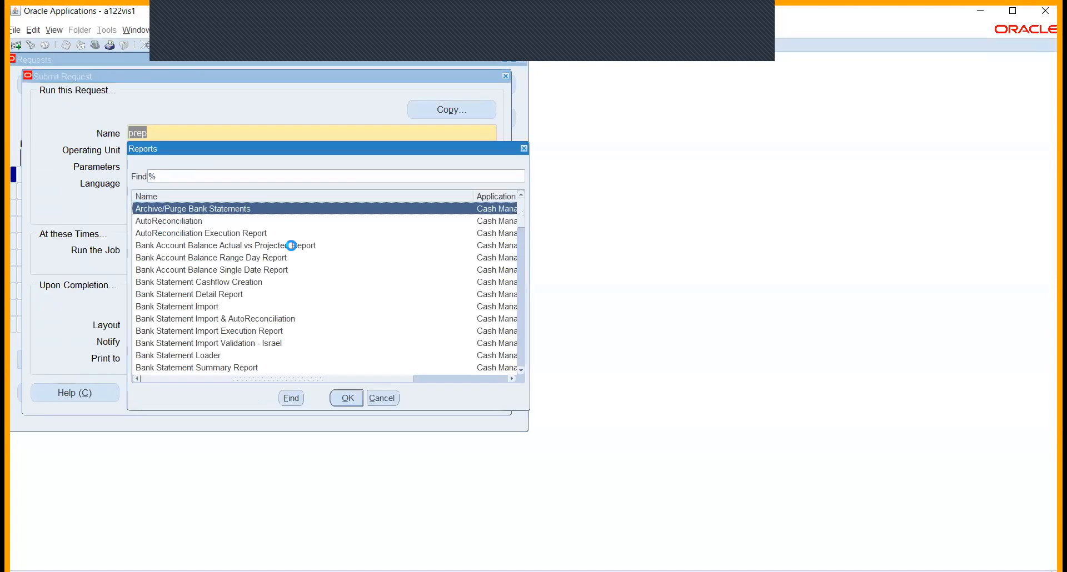
pyautogui.scroll(-3, 211, 282)
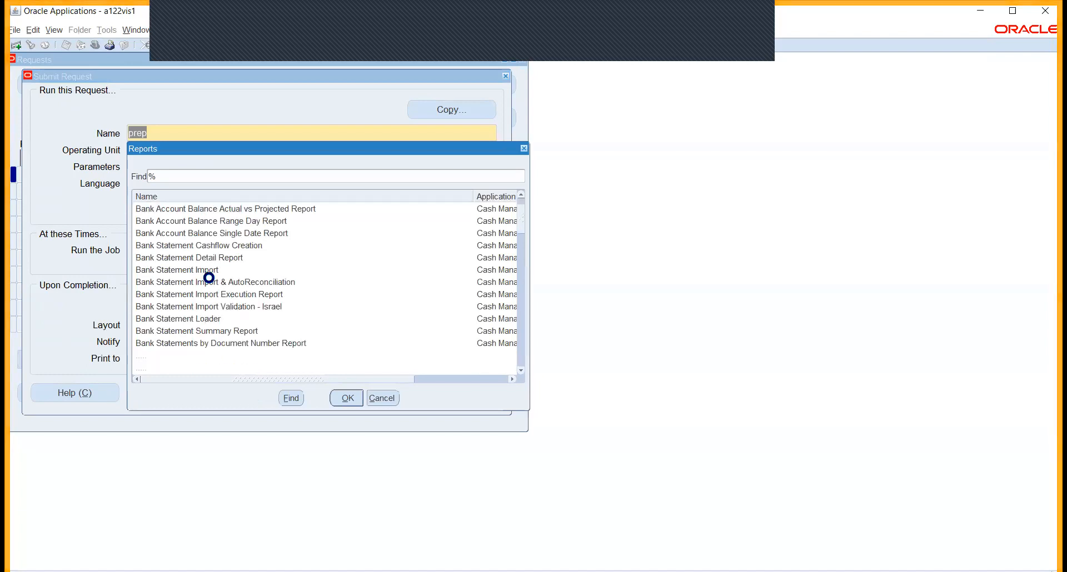
pyautogui.scroll(-5, 209, 281)
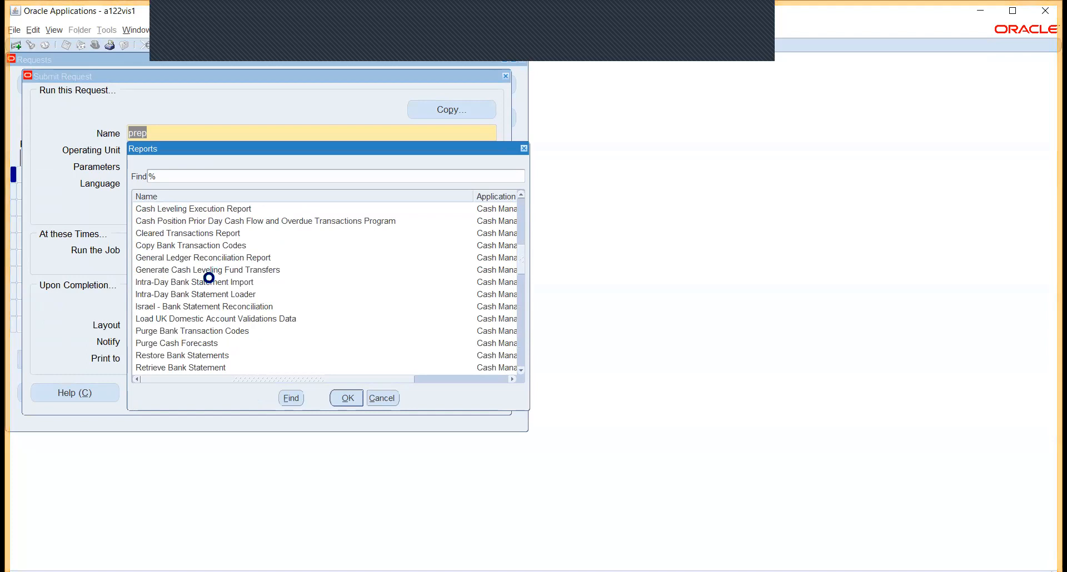
pyautogui.scroll(-5, 209, 282)
pyautogui.scroll(-2, 209, 278)
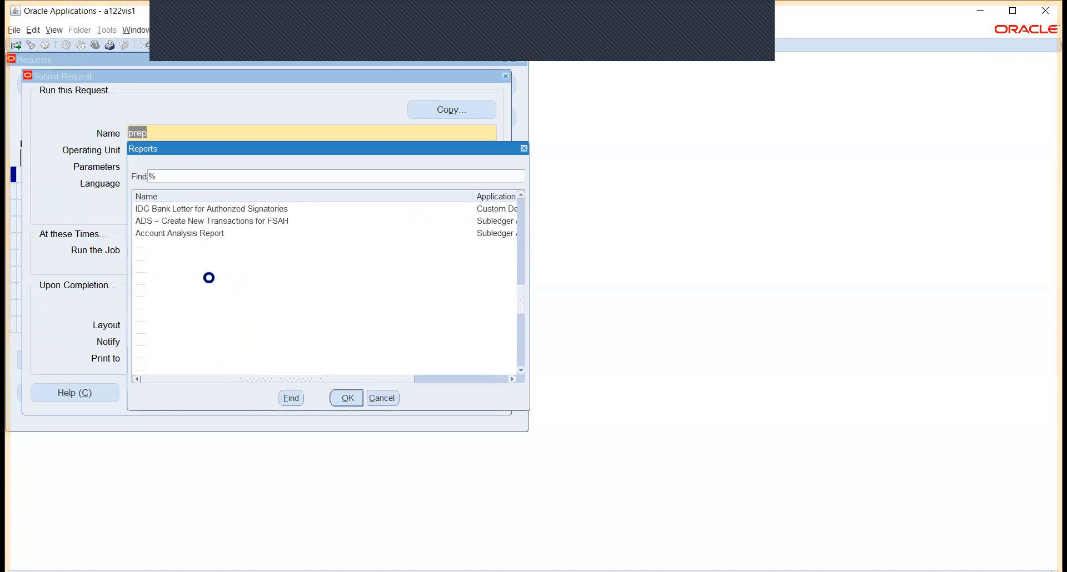
pyautogui.scroll(-2, 209, 278)
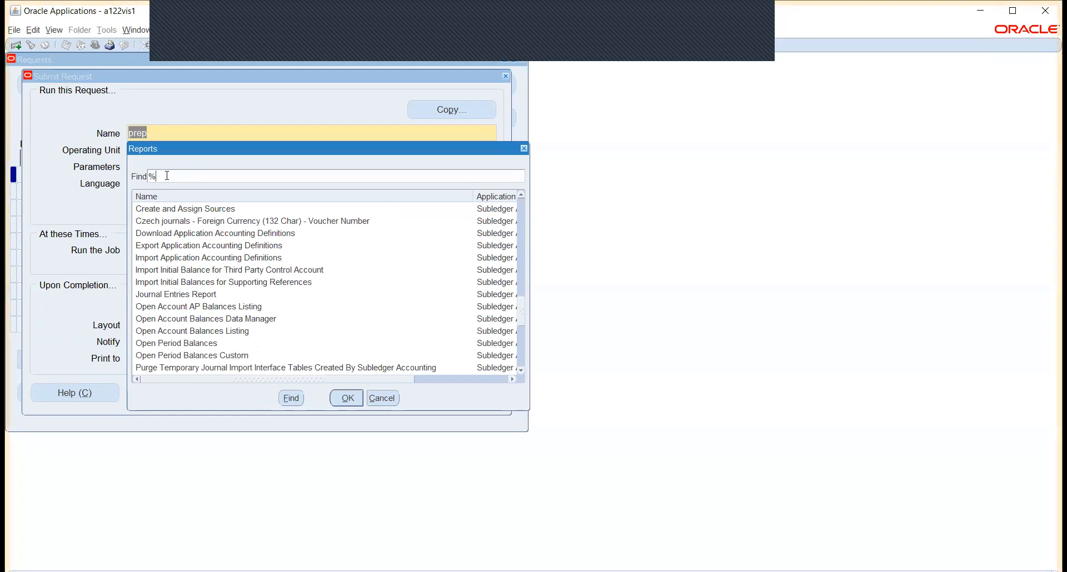
pyautogui.write('prep%')
pyautogui.press('Return')
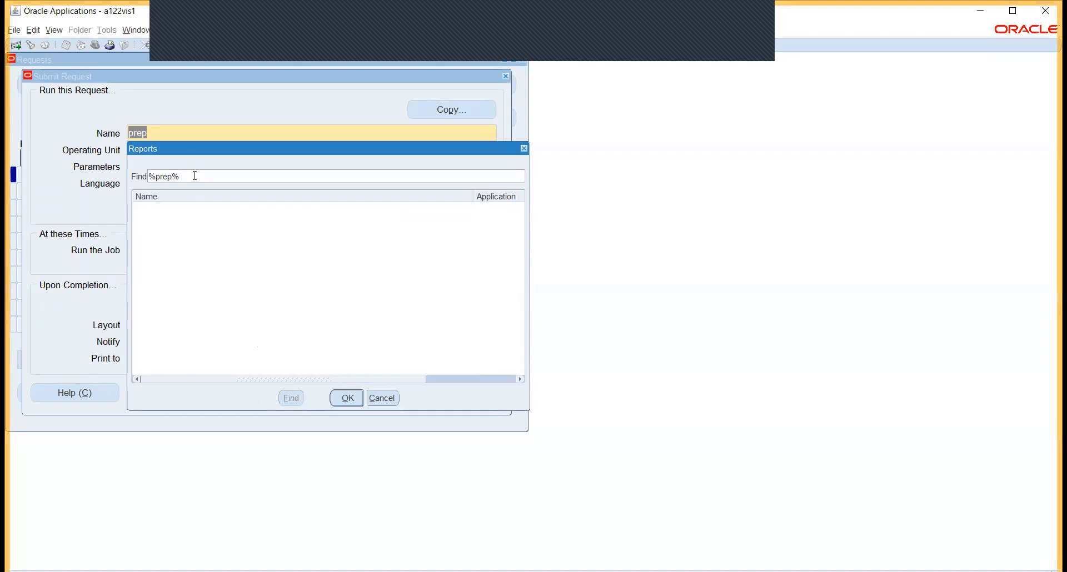
# Step: Search the report names for "vendor%", cancel the lookup and close the request forms without submitting
pyautogui.tripleClick(194, 176)
pyautogui.write('vendor')
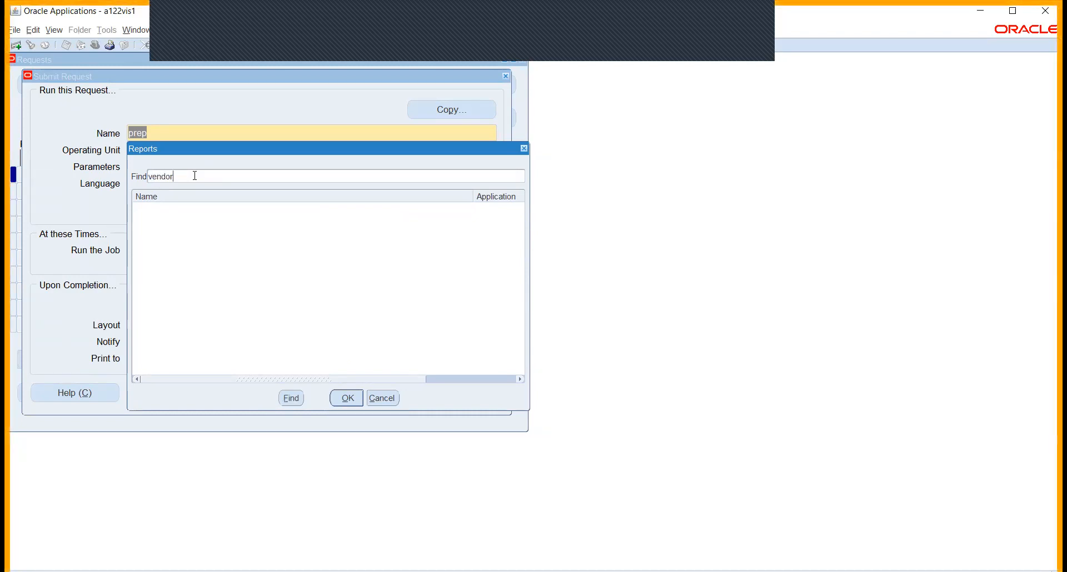
pyautogui.write('%')
pyautogui.press('Return')
pyautogui.click(396, 398)
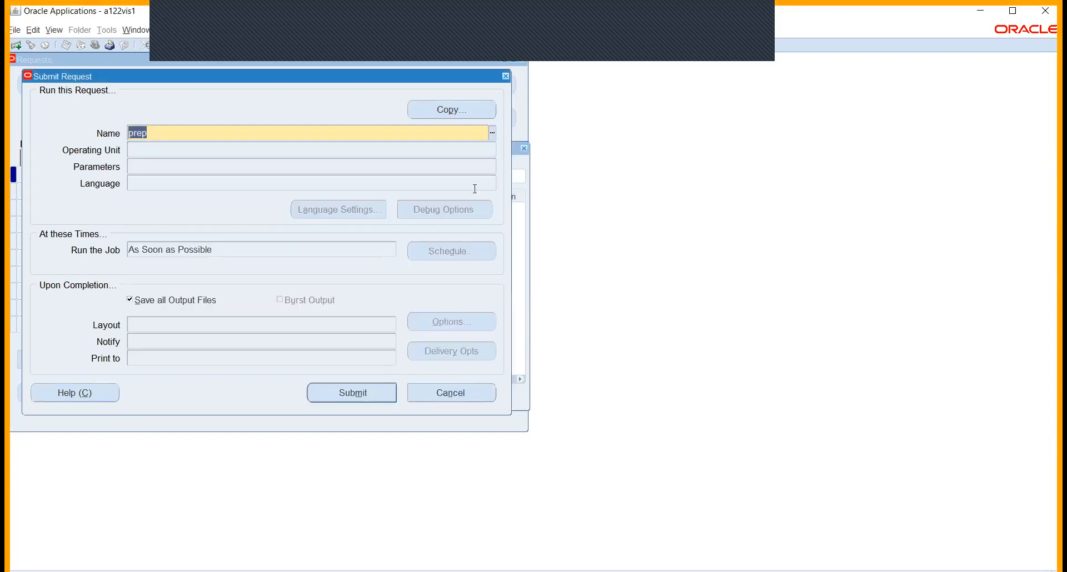
pyautogui.click(455, 396)
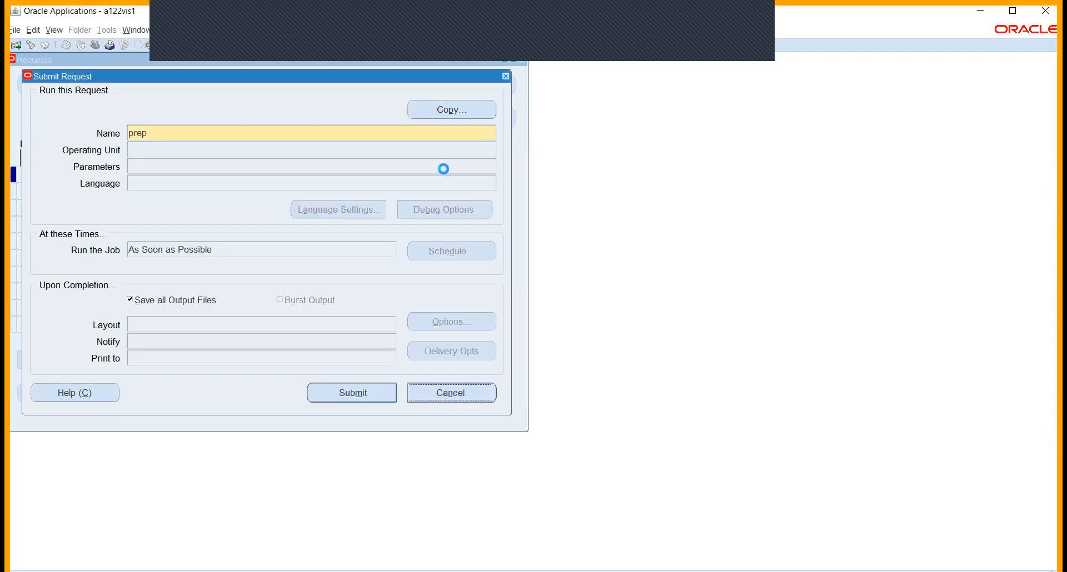
pyautogui.click(462, 93)
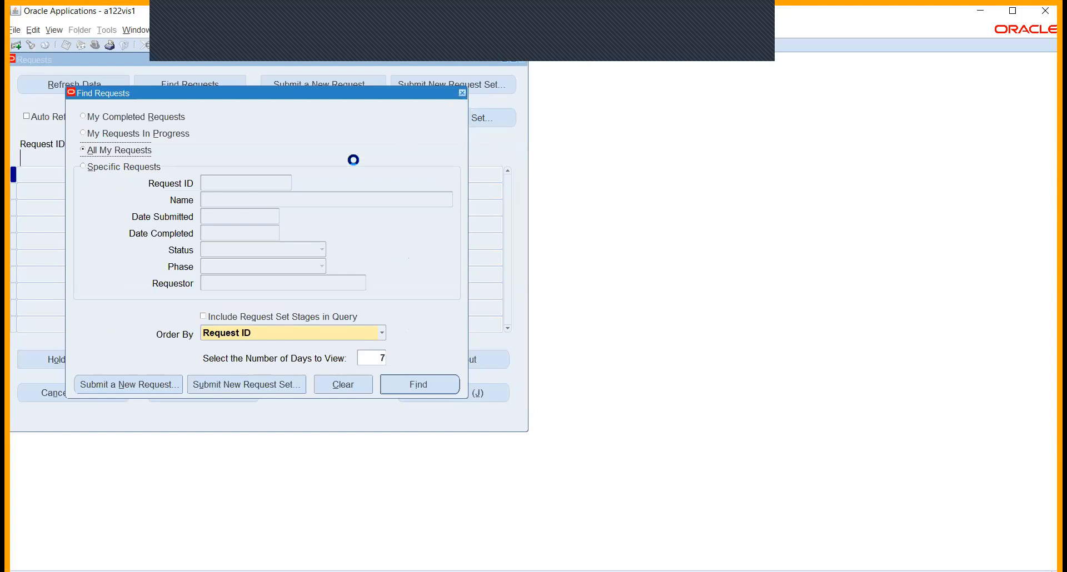
# Step: Change the responsibility to Payables, Vision Operations (USA)
pyautogui.click(97, 46)
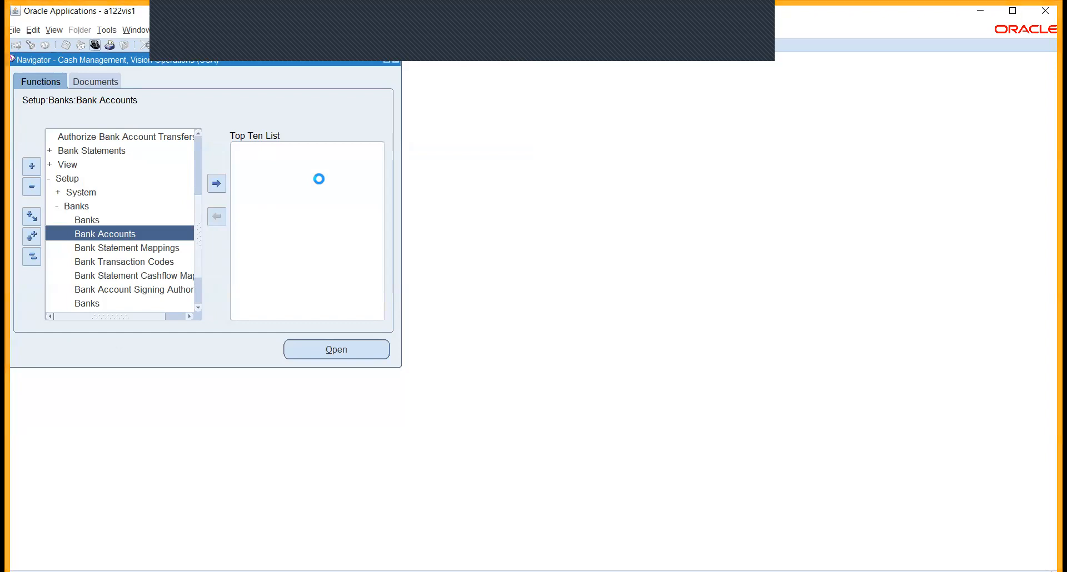
pyautogui.write('pay%')
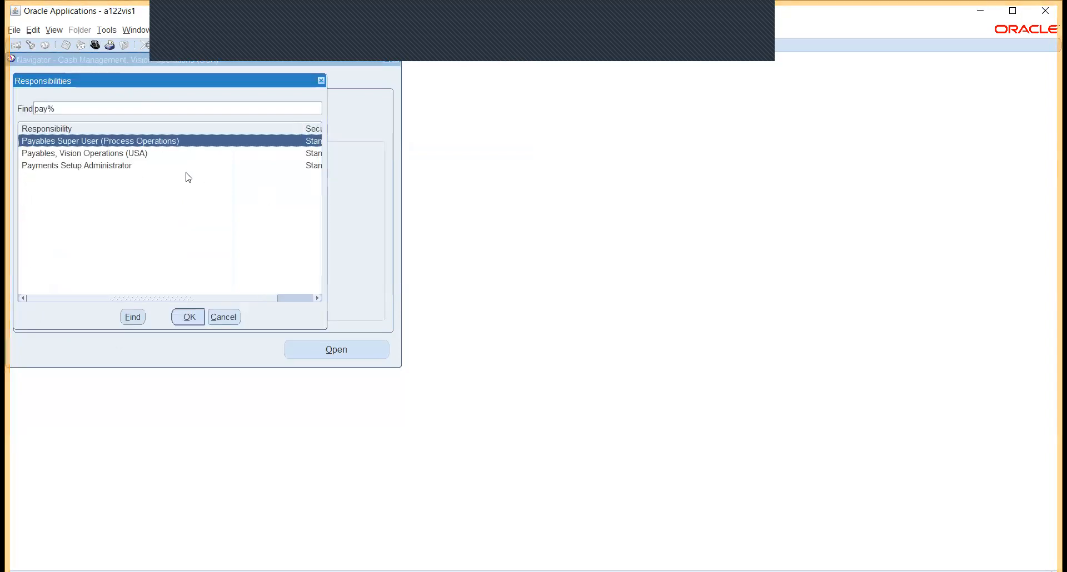
pyautogui.click(155, 155)
pyautogui.click(189, 324)
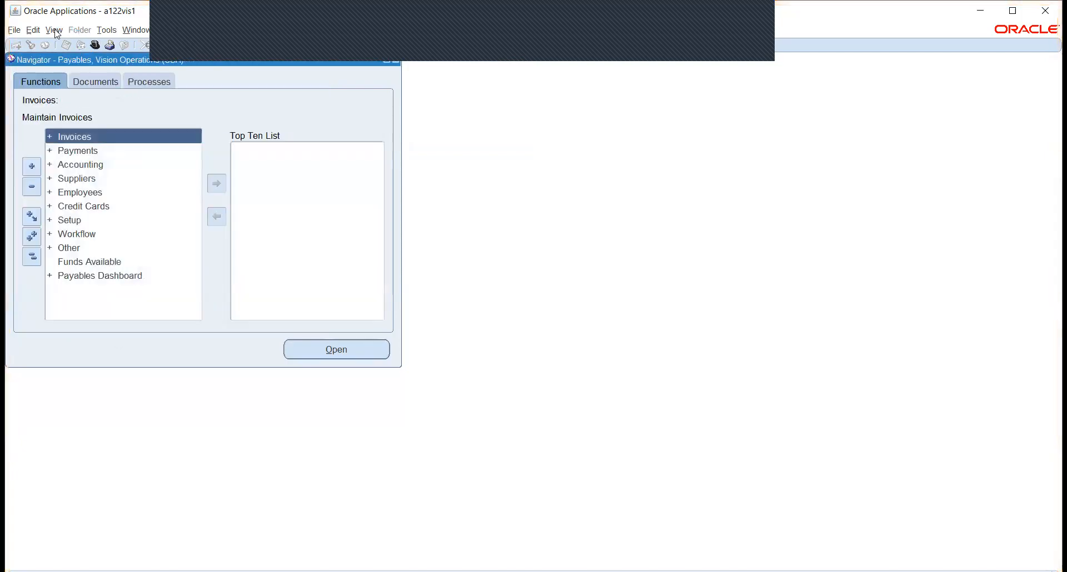
# Step: Submit a single request for Prepayment Balance Report - Entered Currency (CZech) as of 21-NOV-2020, declining another request
pyautogui.click(54, 30)
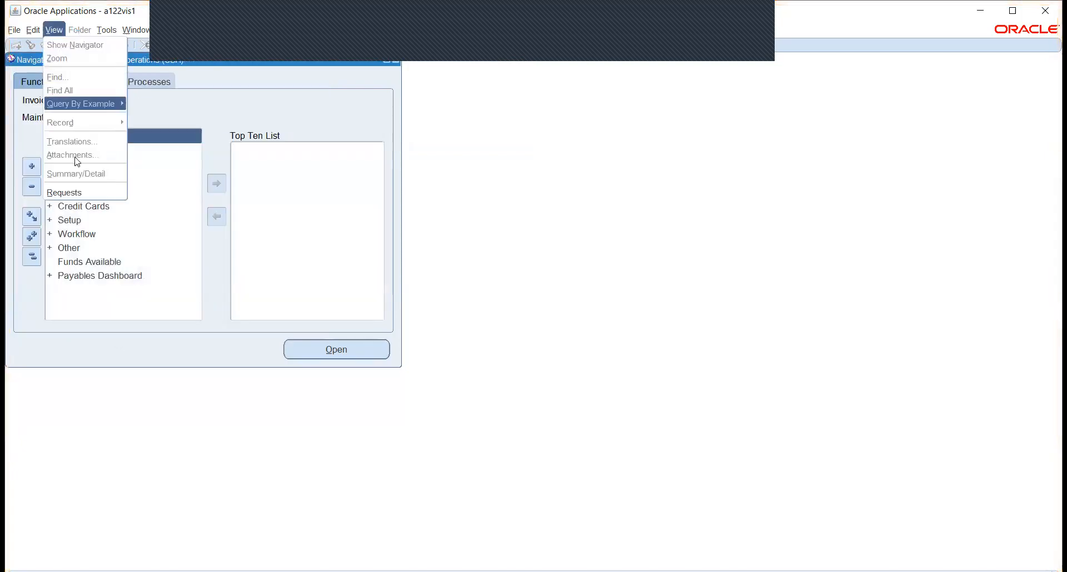
pyautogui.click(61, 193)
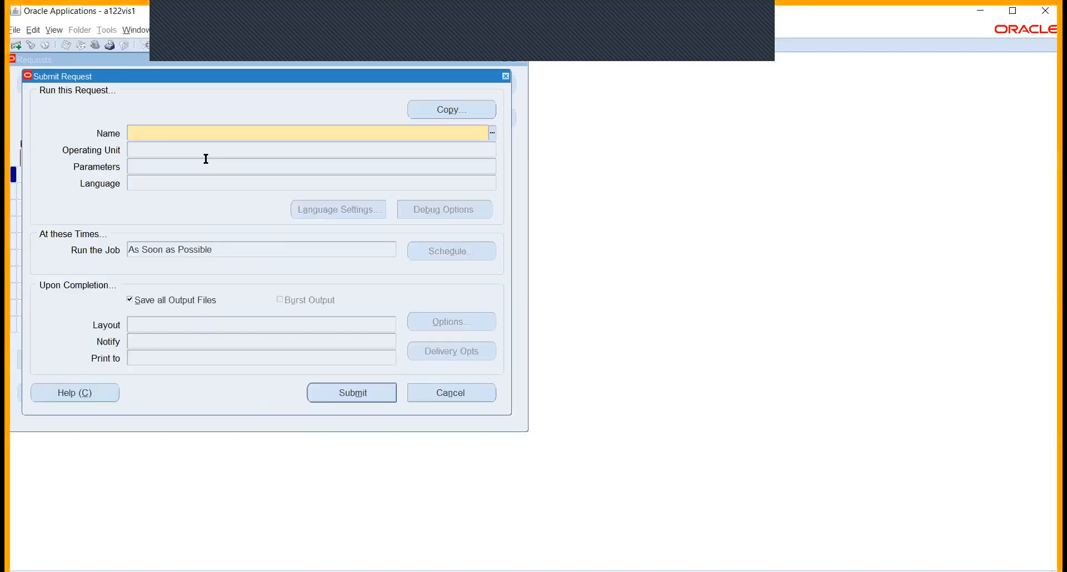
pyautogui.write('prep')
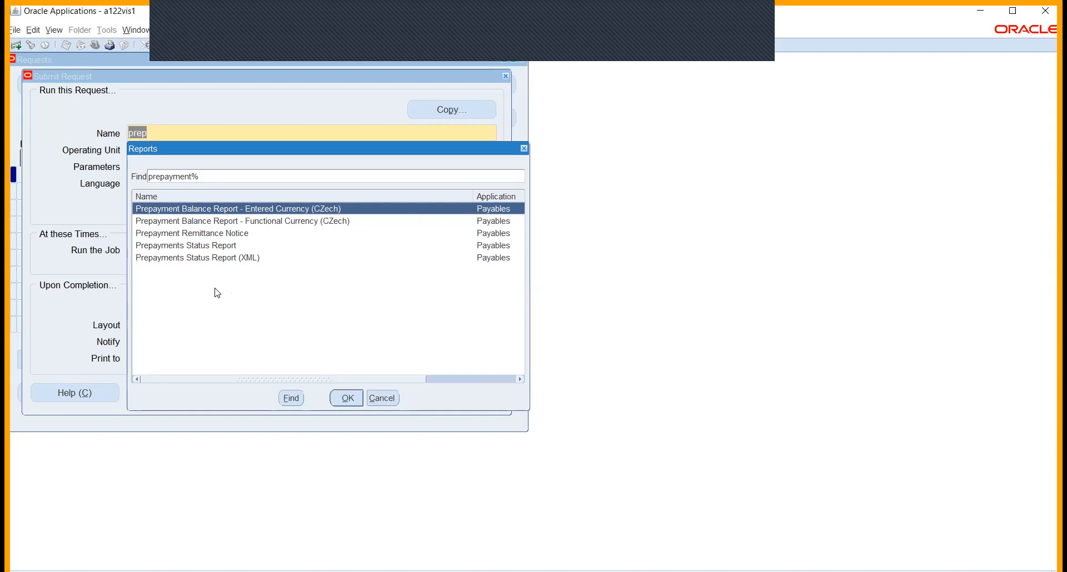
pyautogui.click(346, 398)
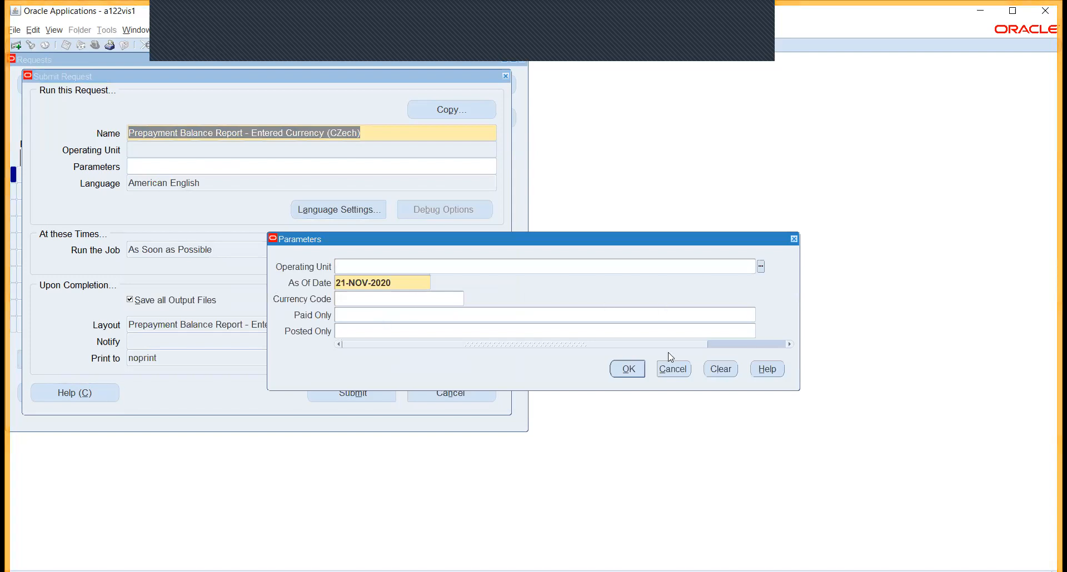
pyautogui.click(629, 369)
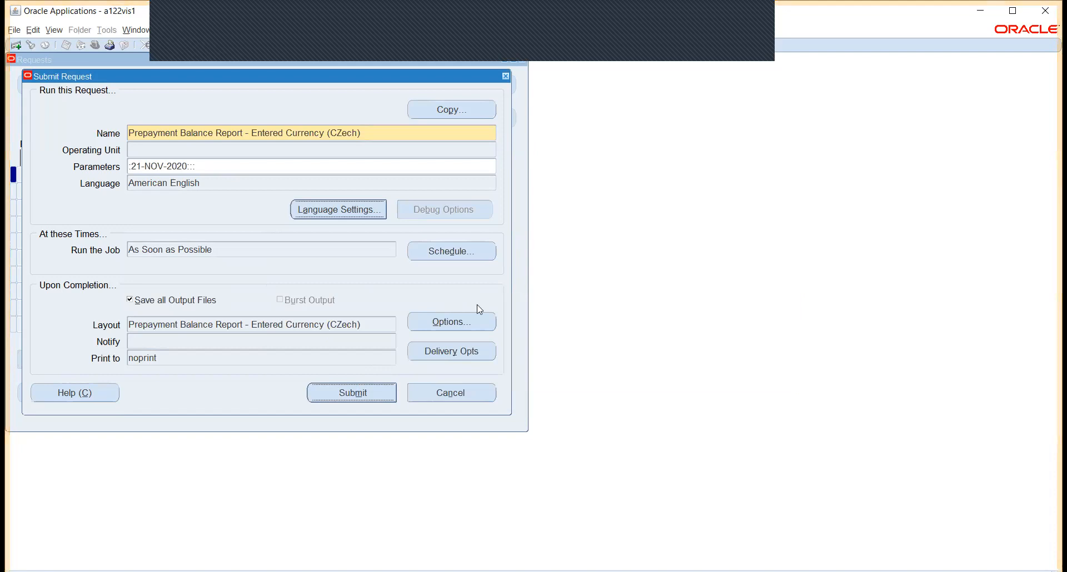
pyautogui.press('Return')
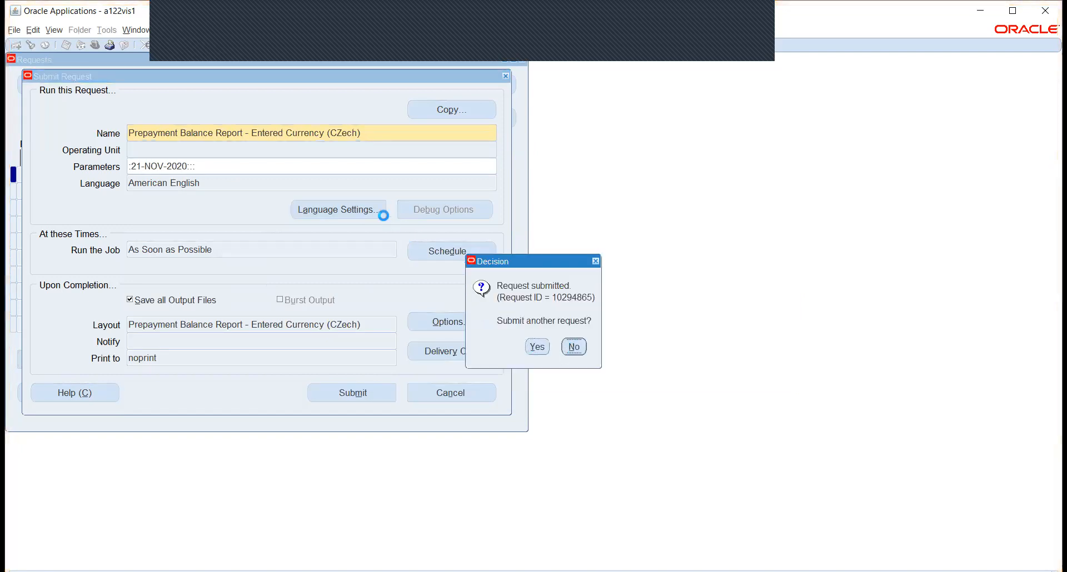
pyautogui.press('Return')
# Step: List all requests, refresh the Prepayment Balance Report request until it completes, and open its output
pyautogui.click(422, 380)
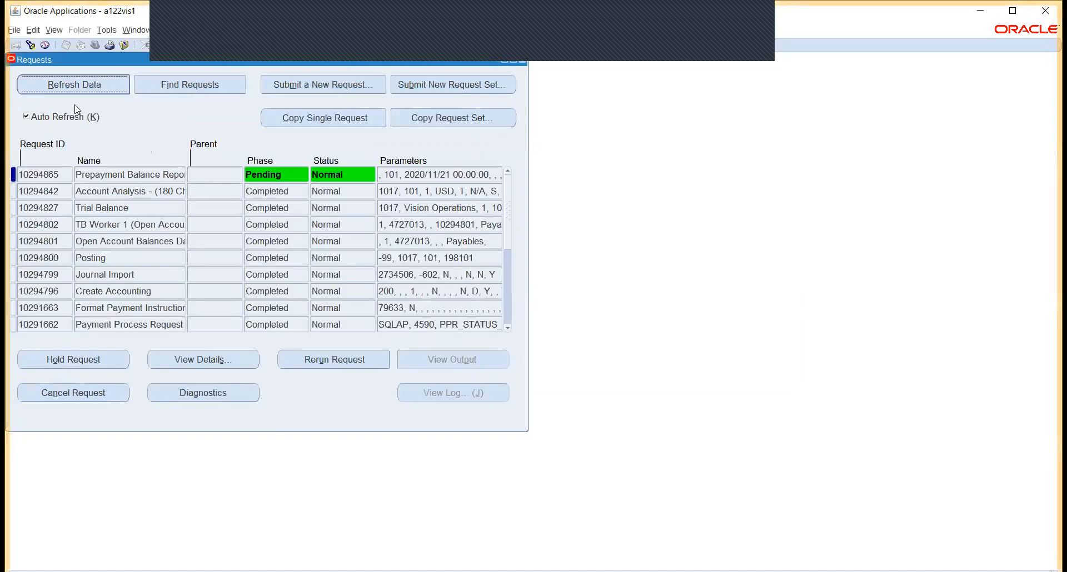
pyautogui.click(73, 86)
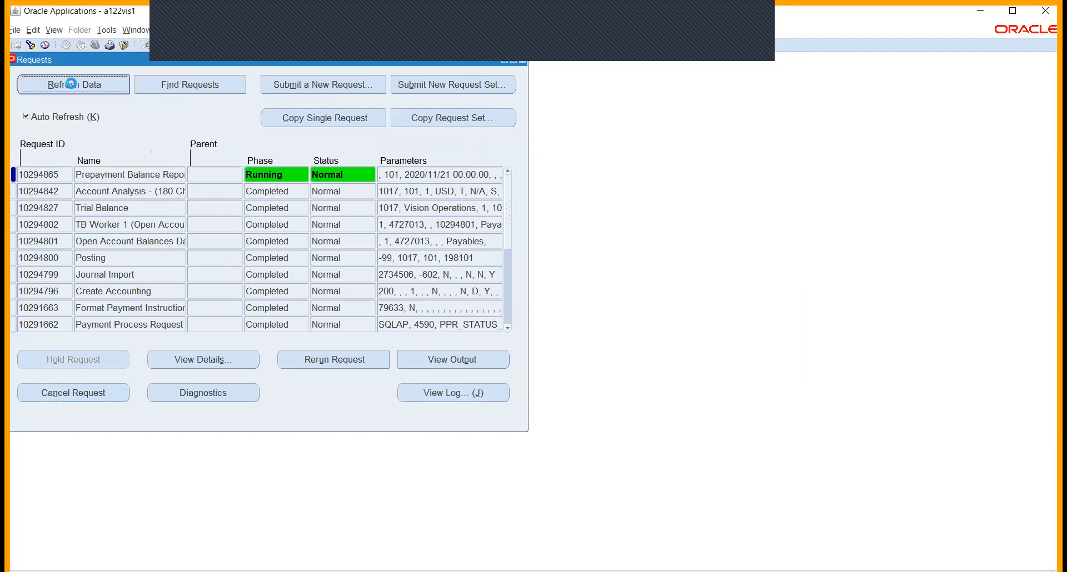
pyautogui.click(71, 84)
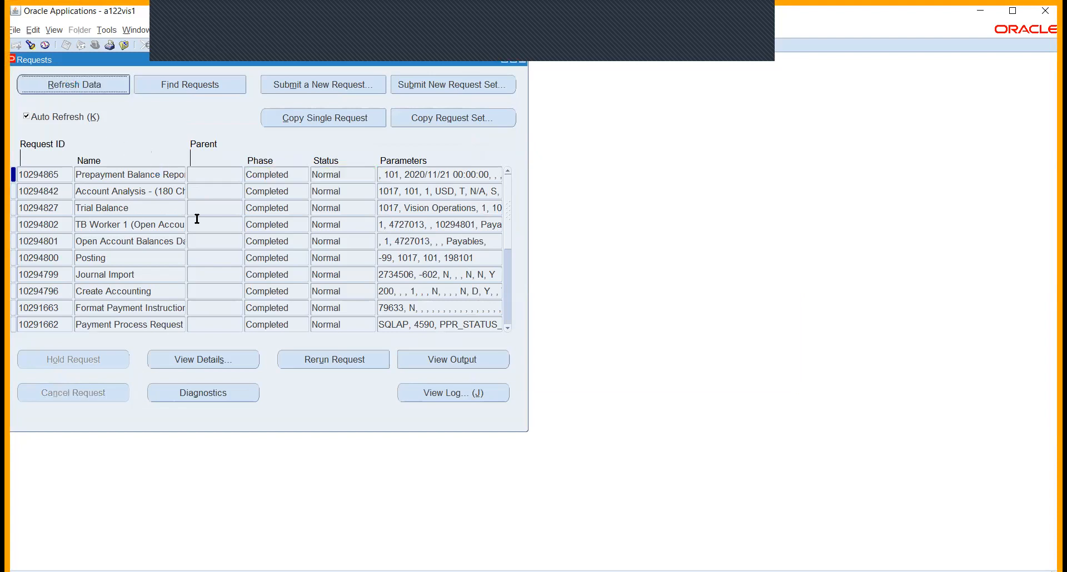
pyautogui.click(431, 362)
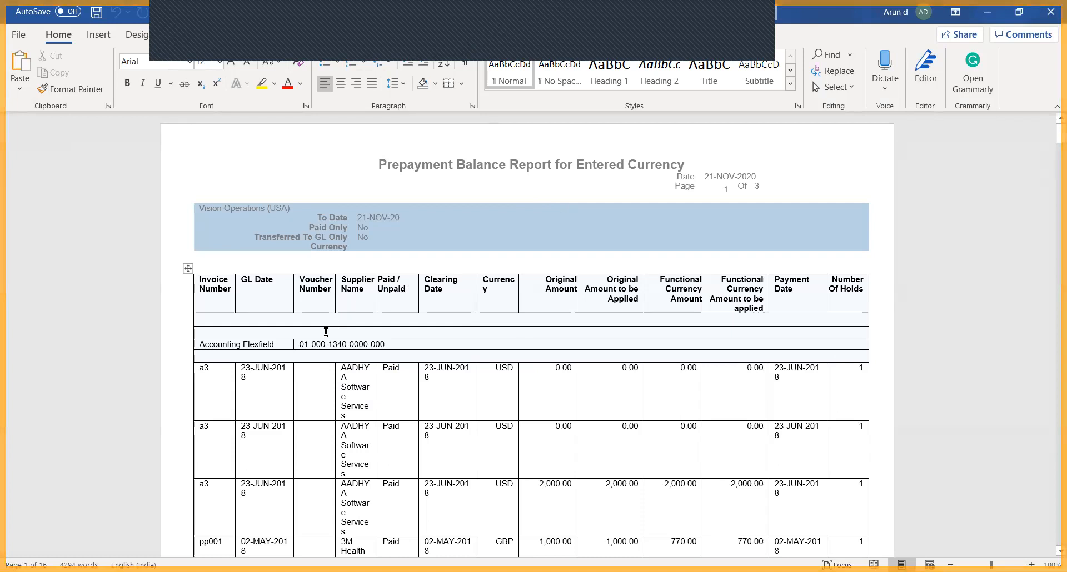
# Step: Examine the original amounts and amounts to be applied for the a3 prepayment rows in the report
pyautogui.moveTo(523, 272)
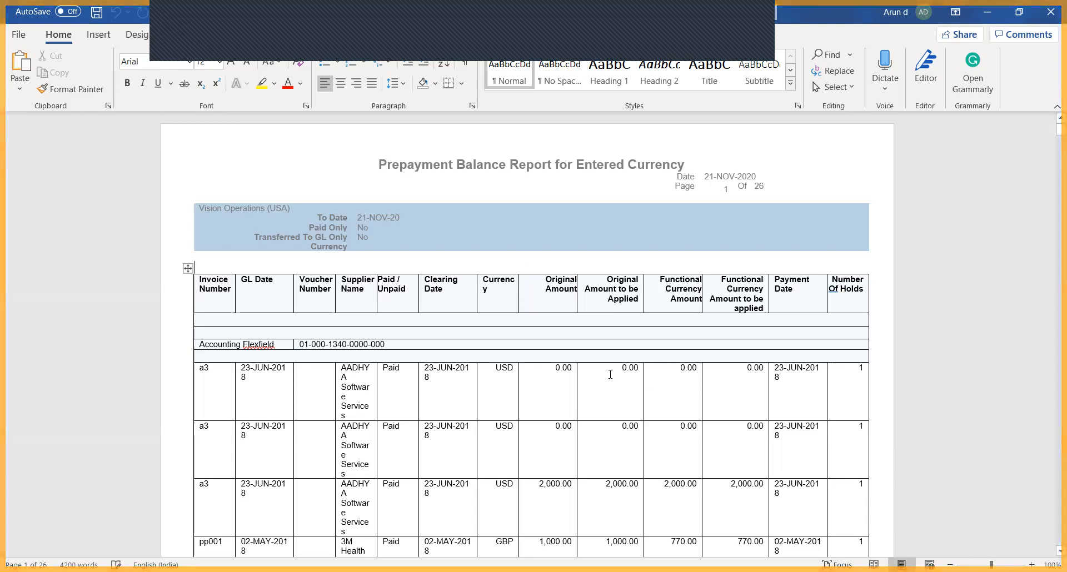
pyautogui.moveTo(621, 369); pyautogui.dragTo(638, 373)
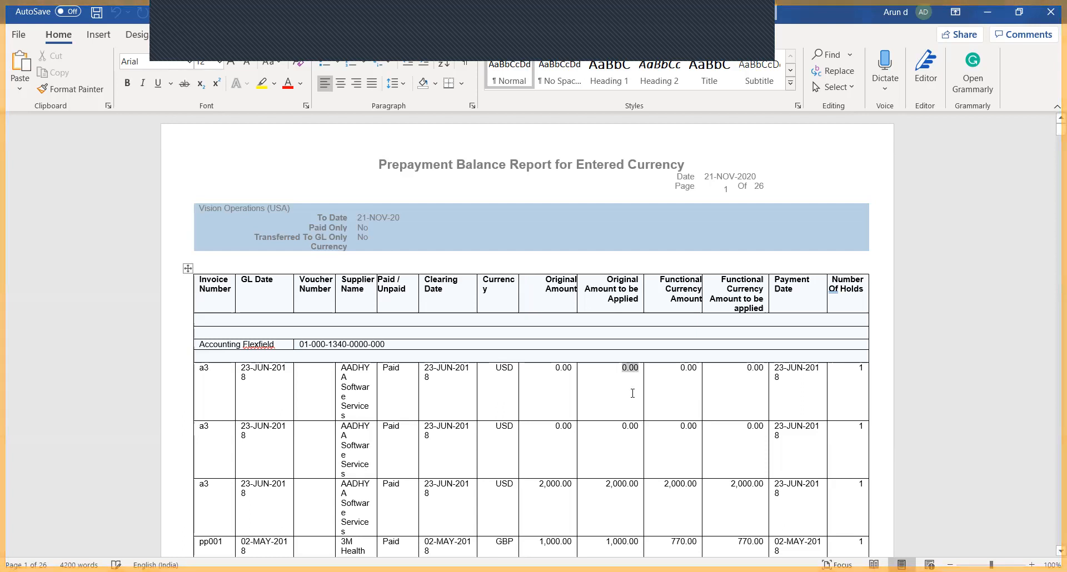
pyautogui.scroll(-3, 597, 448)
pyautogui.scroll(-1, 597, 448)
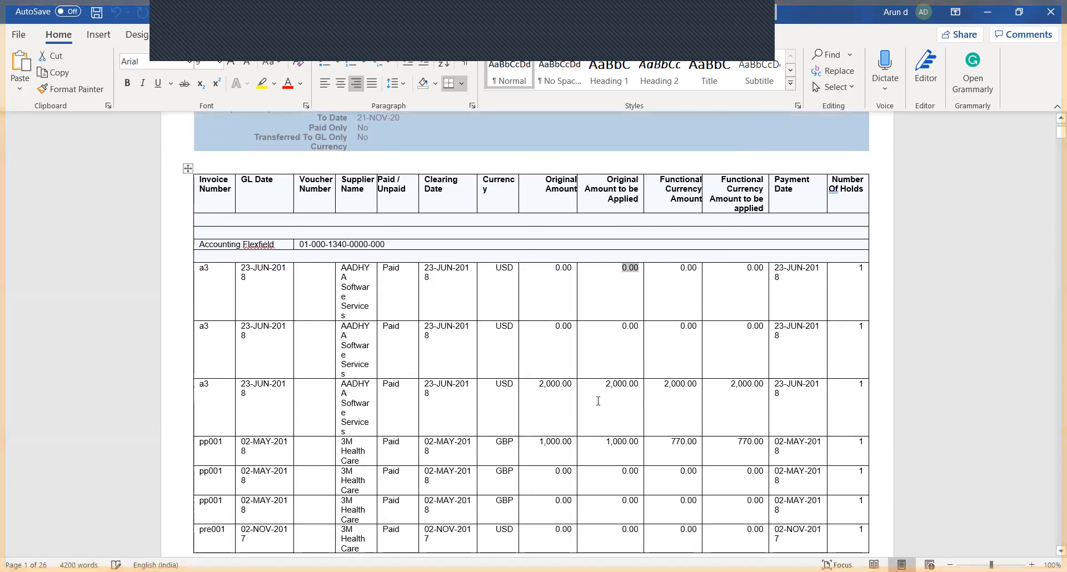
pyautogui.moveTo(605, 383); pyautogui.dragTo(638, 386)
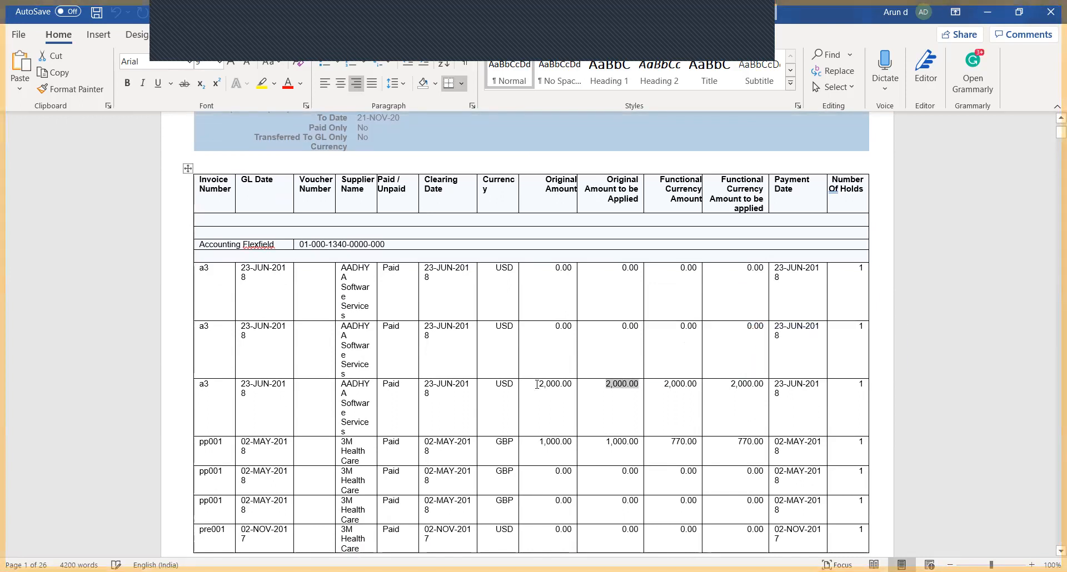
pyautogui.moveTo(537, 384); pyautogui.dragTo(577, 385)
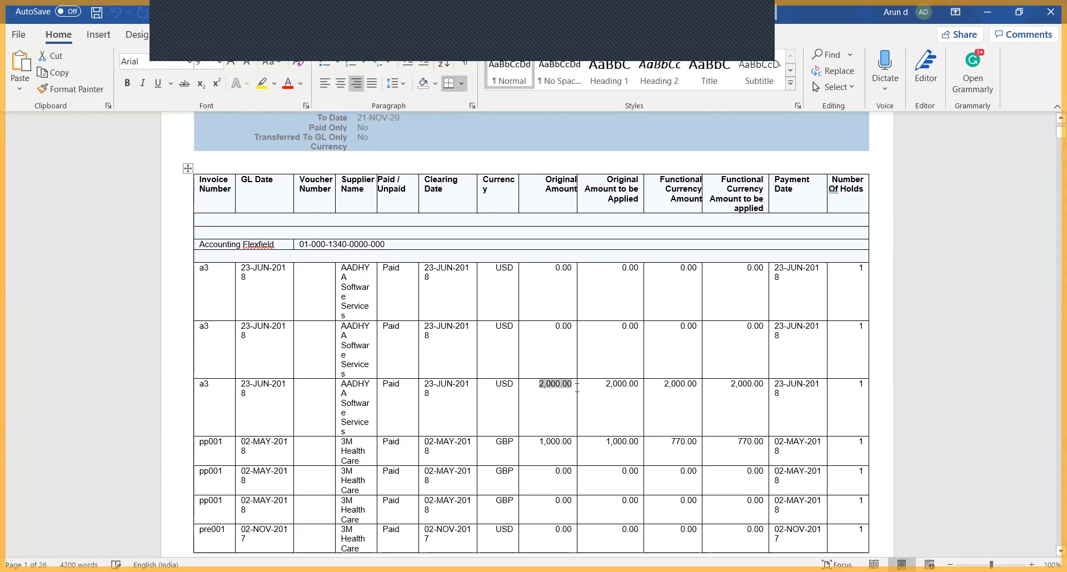
pyautogui.click(590, 405)
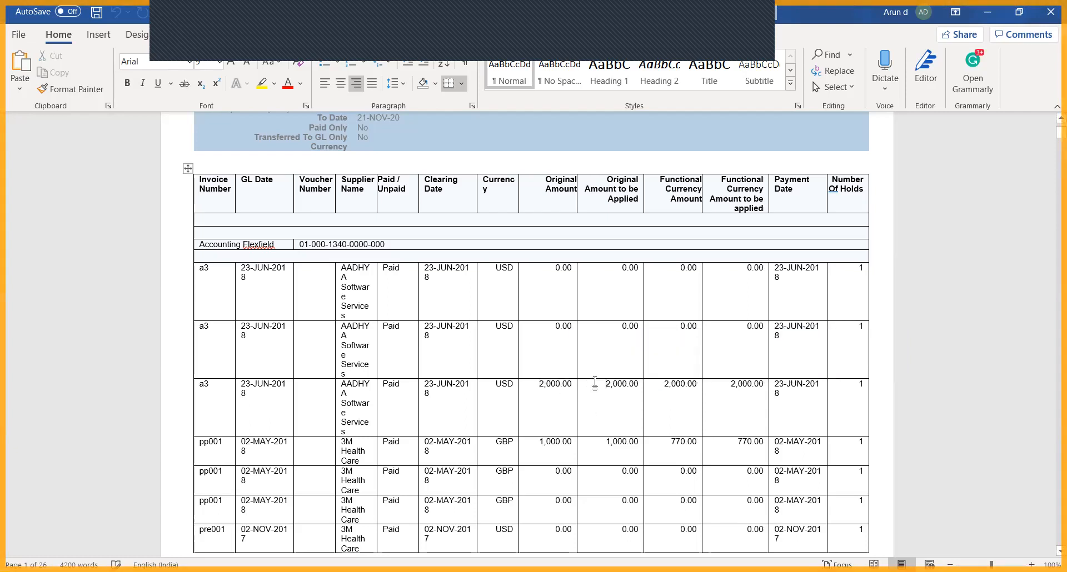
pyautogui.moveTo(596, 384); pyautogui.dragTo(644, 384)
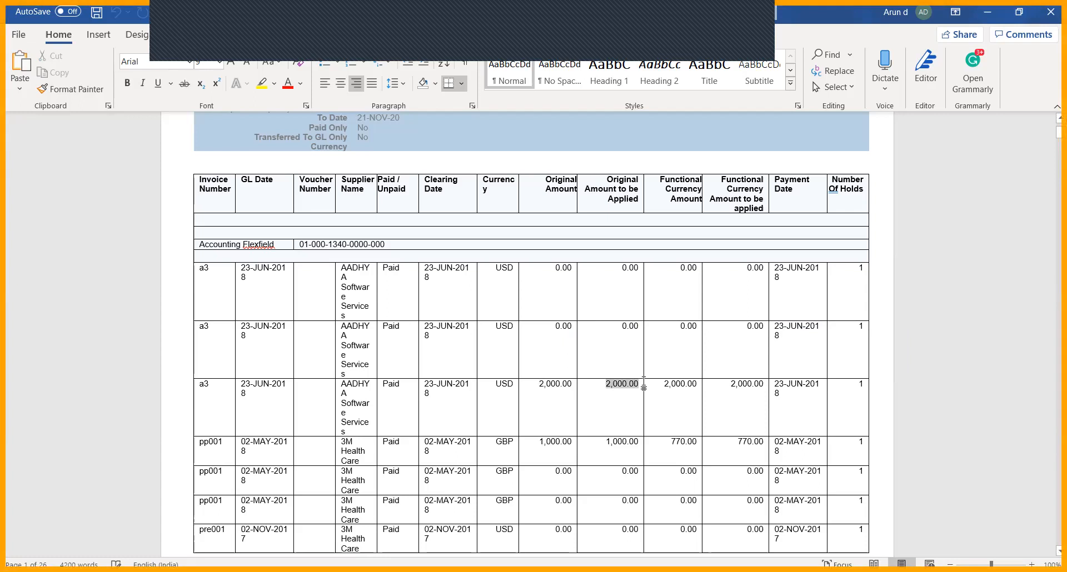
pyautogui.click(617, 409)
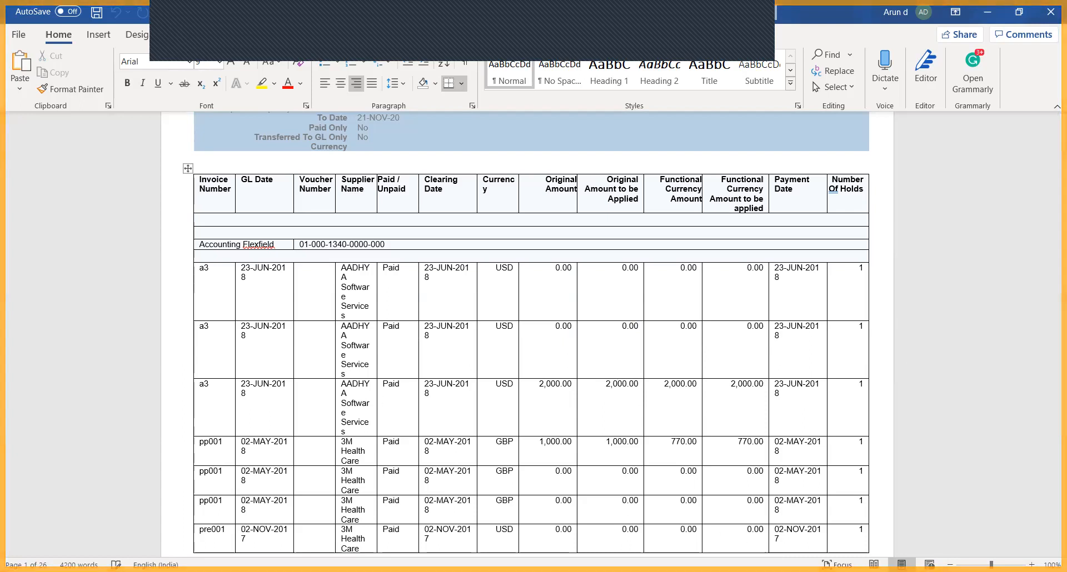
# Step: Switch back to the Oracle Applications window and close the Requests form
pyautogui.click(494, 18)
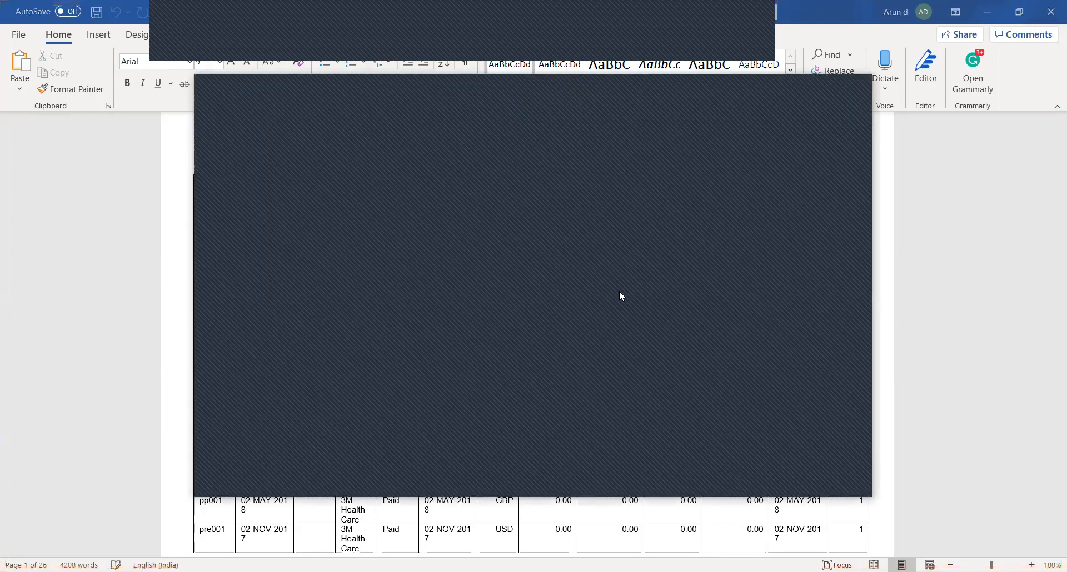
pyautogui.click(835, 481)
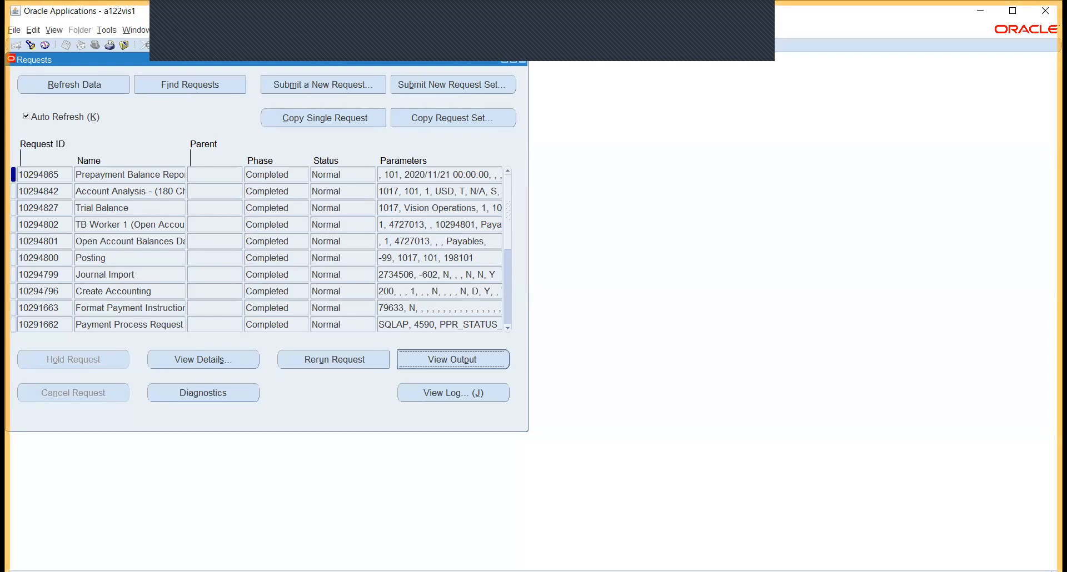
pyautogui.press('F4')
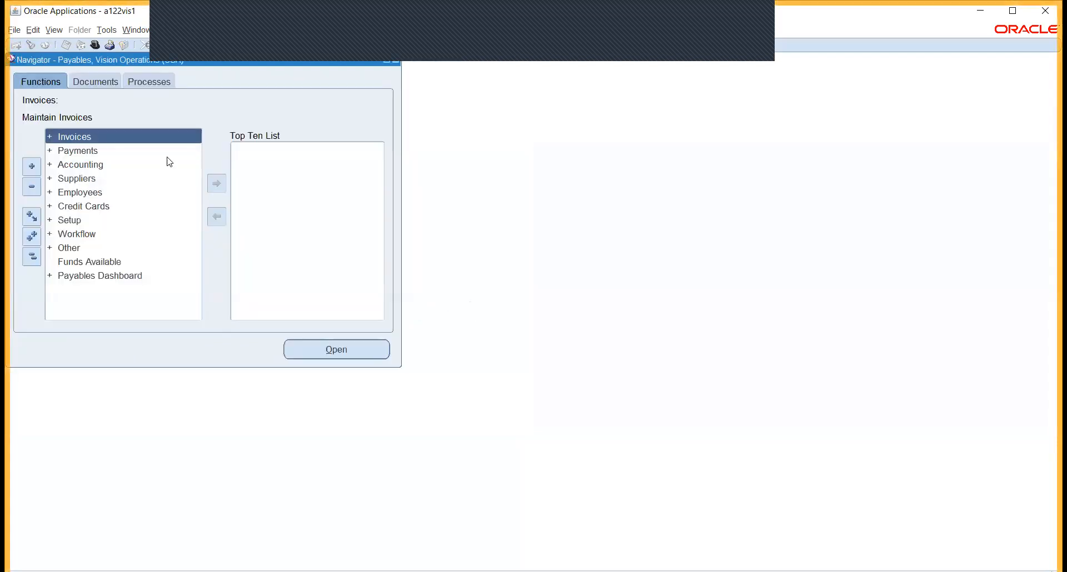
pyautogui.click(448, 37)
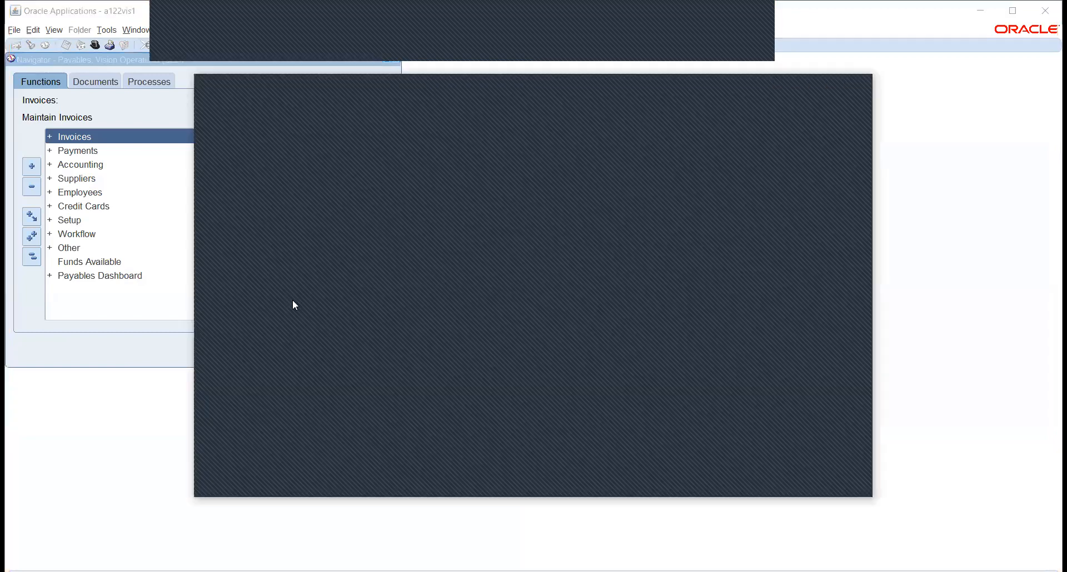
pyautogui.click(816, 478)
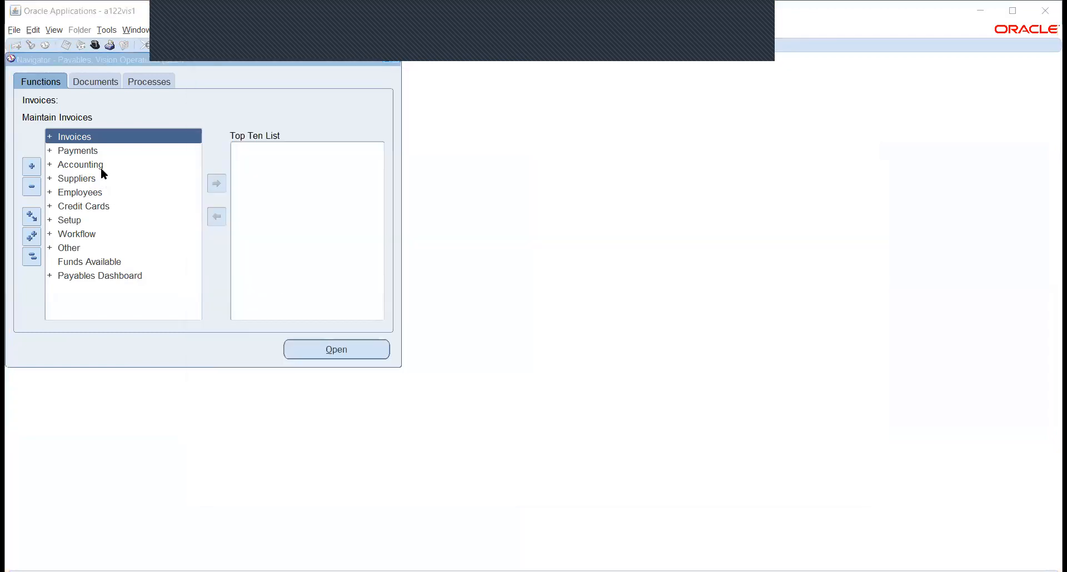
# Step: Prepare another Prepayment Balance Report - Entered Currency (CZech) request as of 21-NOV-2020, discard it without submitting, and close the request forms
pyautogui.click(50, 32)
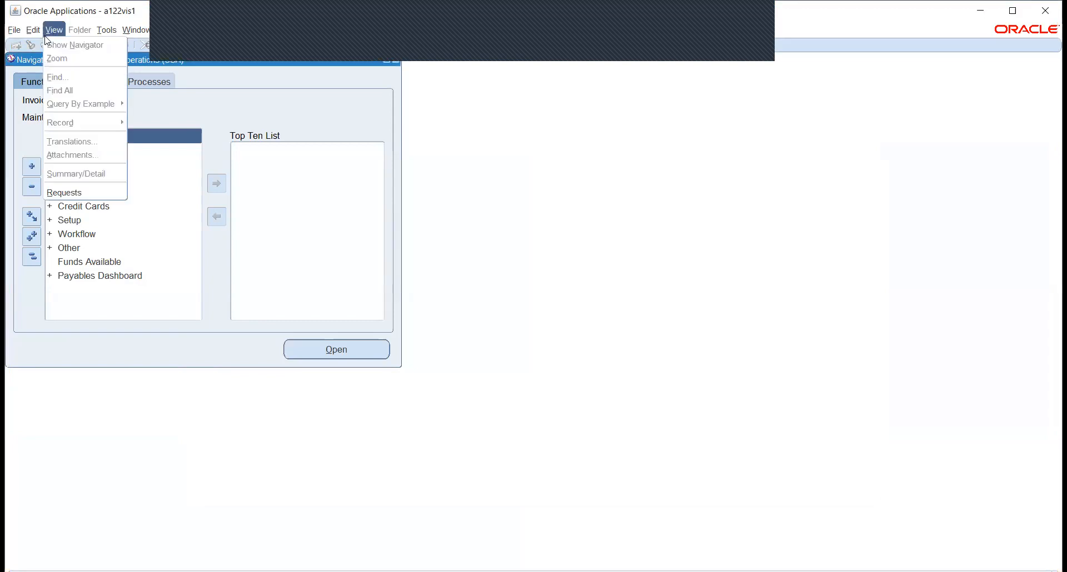
pyautogui.click(65, 192)
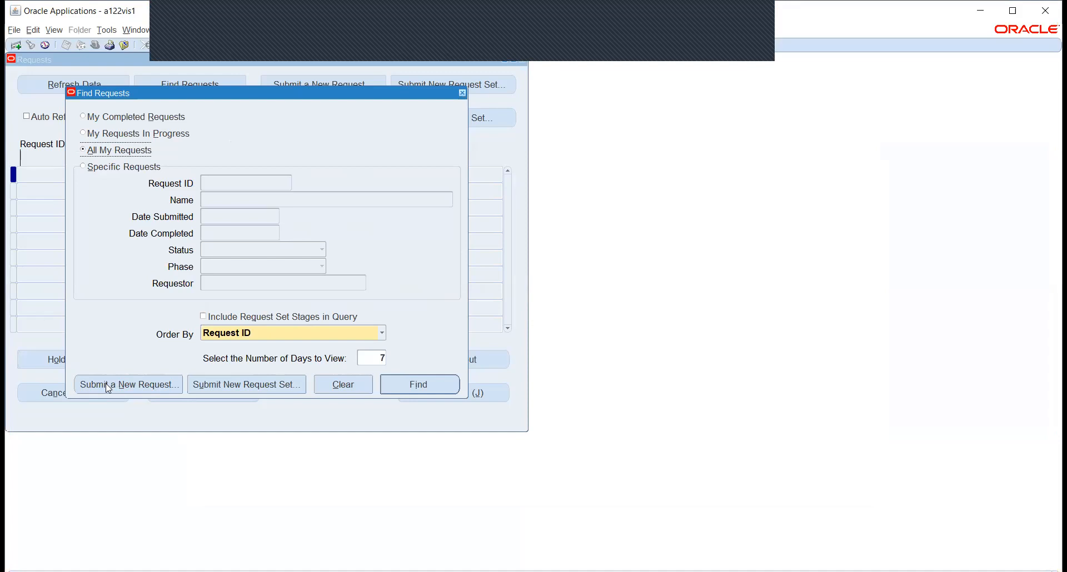
pyautogui.click(106, 384)
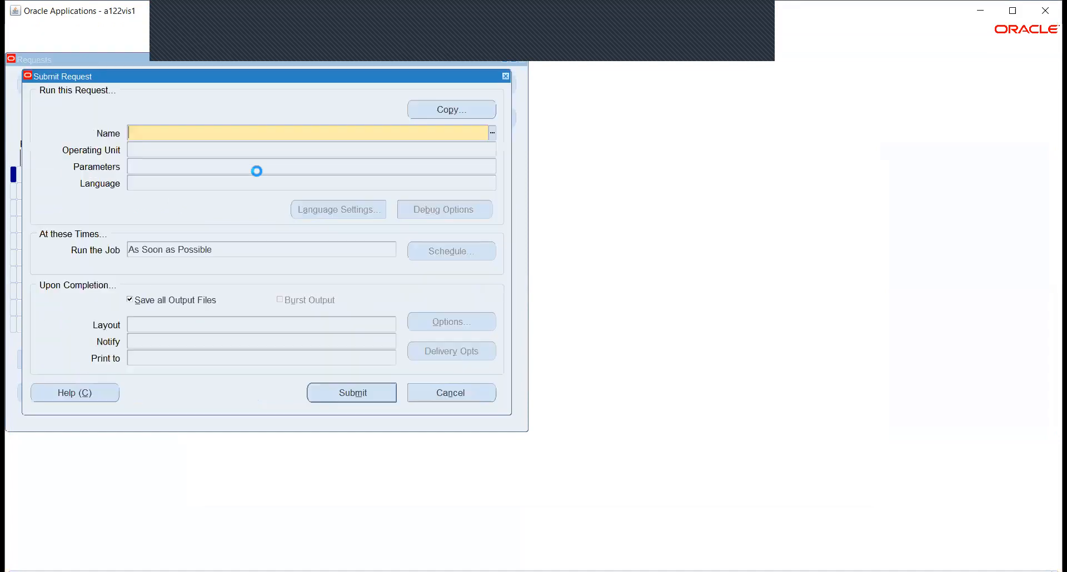
pyautogui.write('prep')
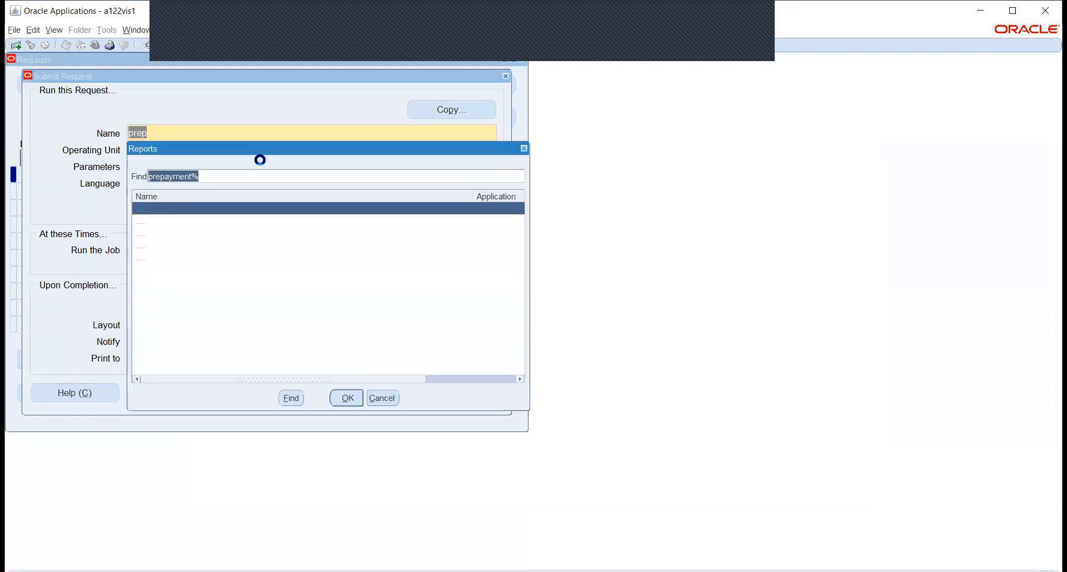
pyautogui.click(347, 398)
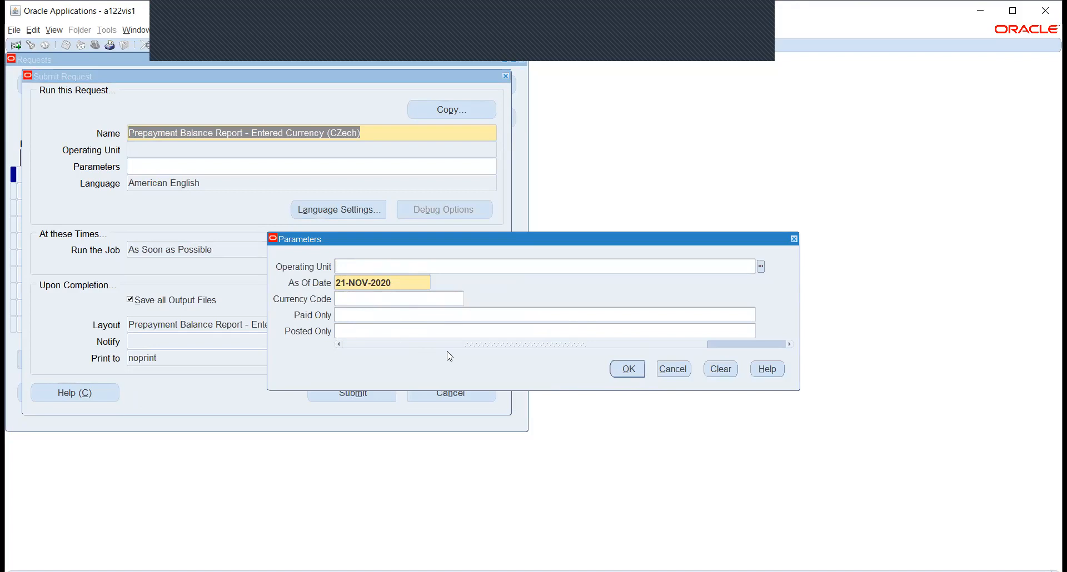
pyautogui.click(628, 372)
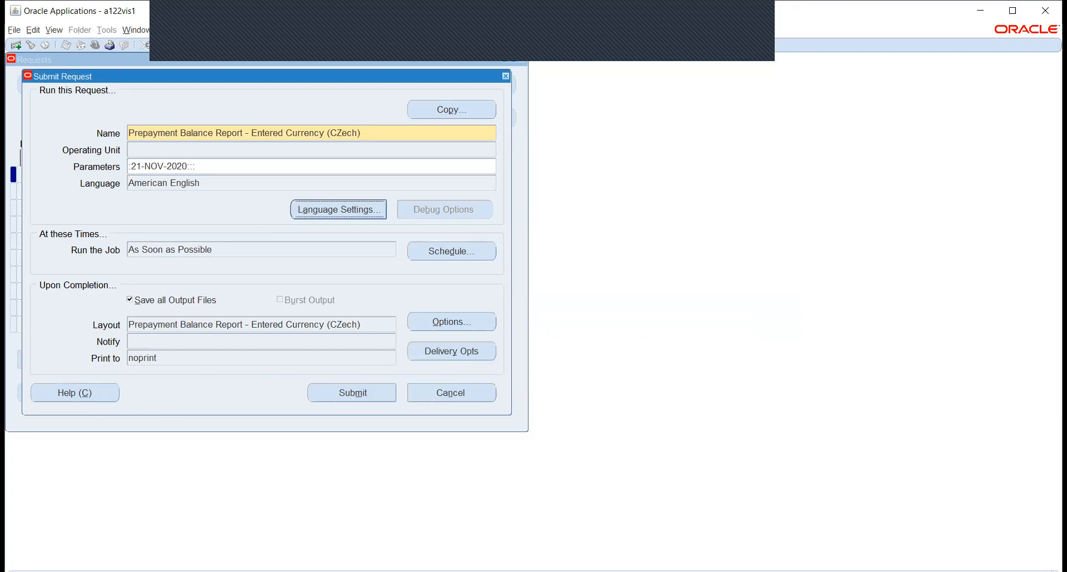
pyautogui.click(428, 392)
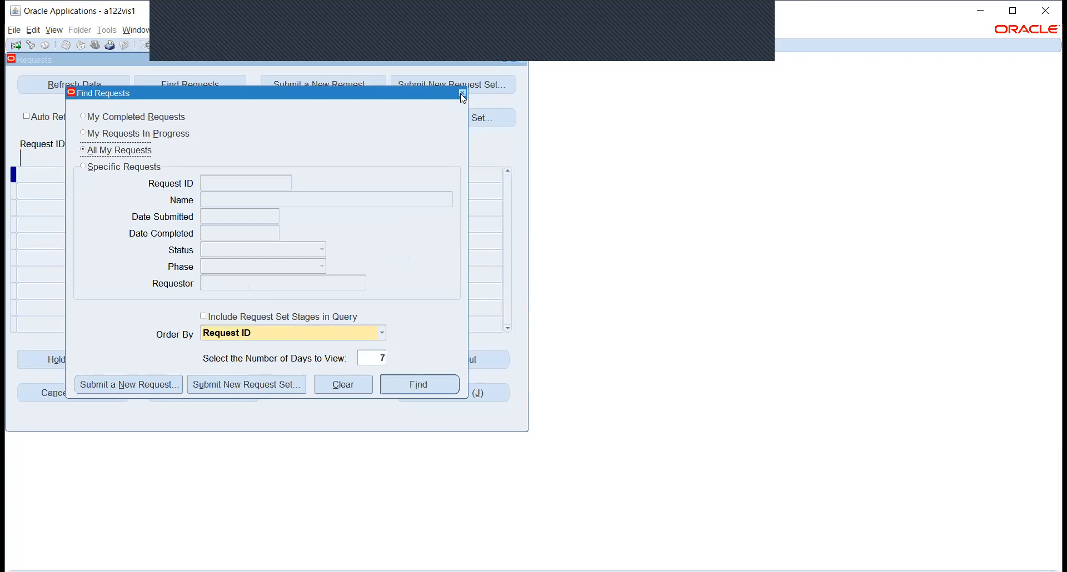
pyautogui.click(462, 94)
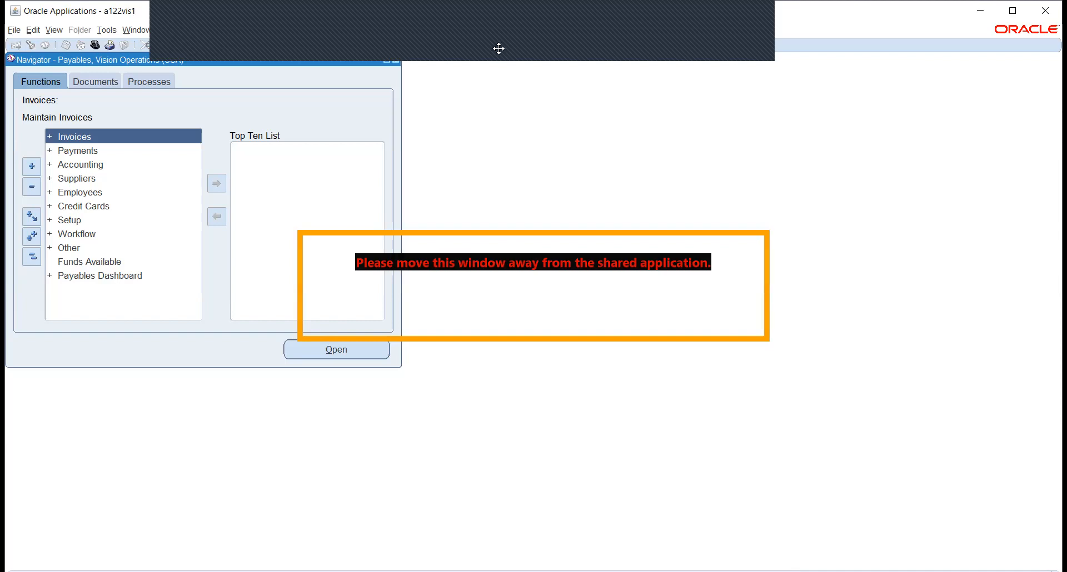
pyautogui.click(498, 49)
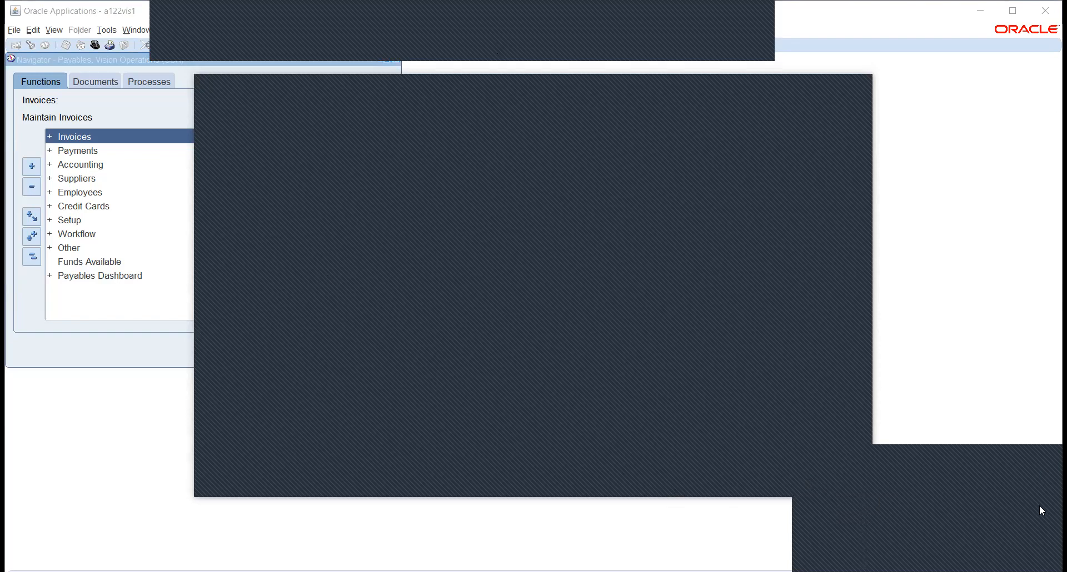
pyautogui.click(827, 480)
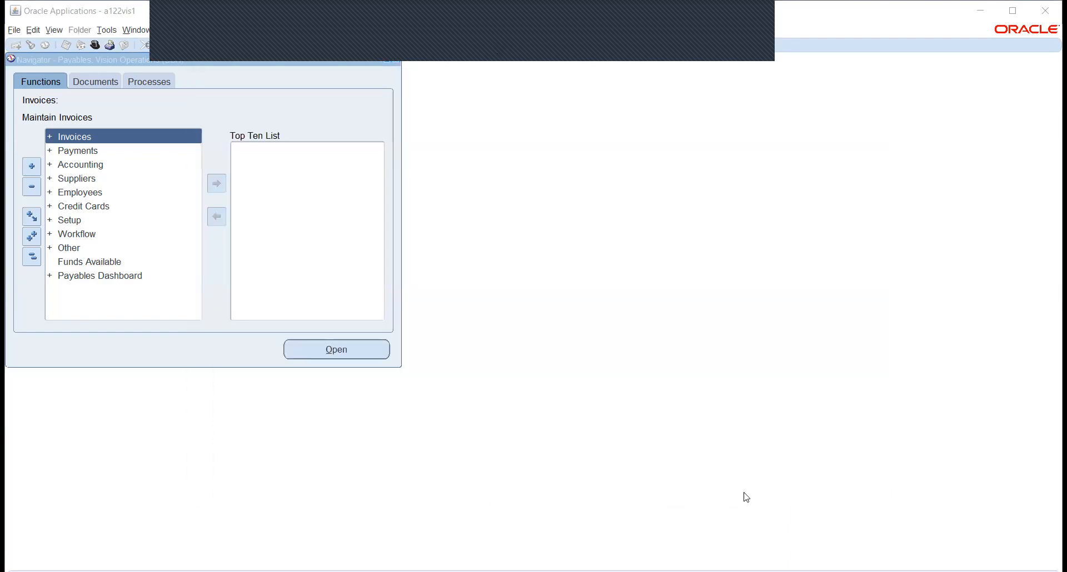
pyautogui.click(95, 47)
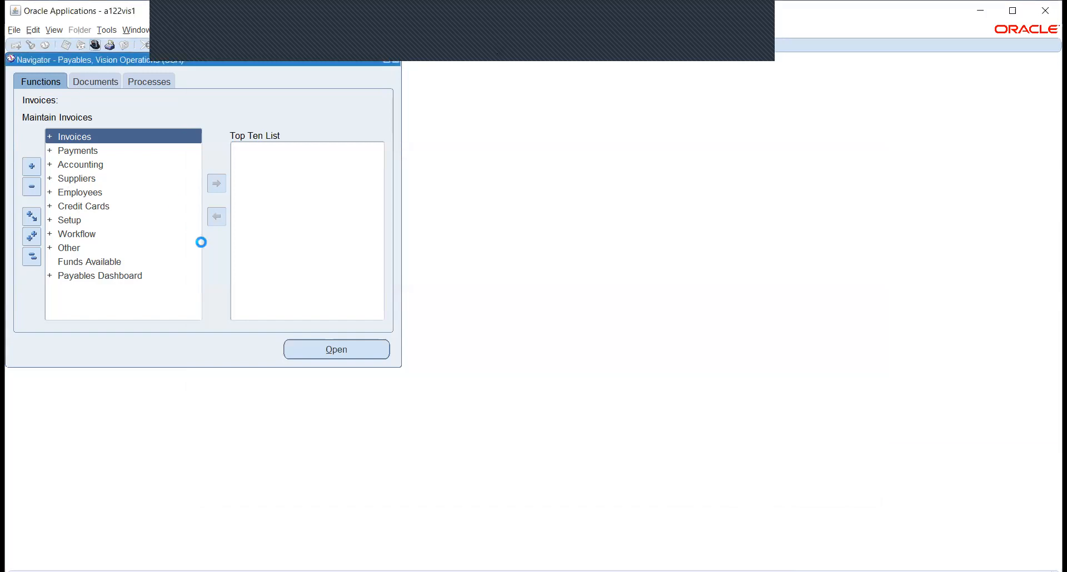
pyautogui.write('o%')
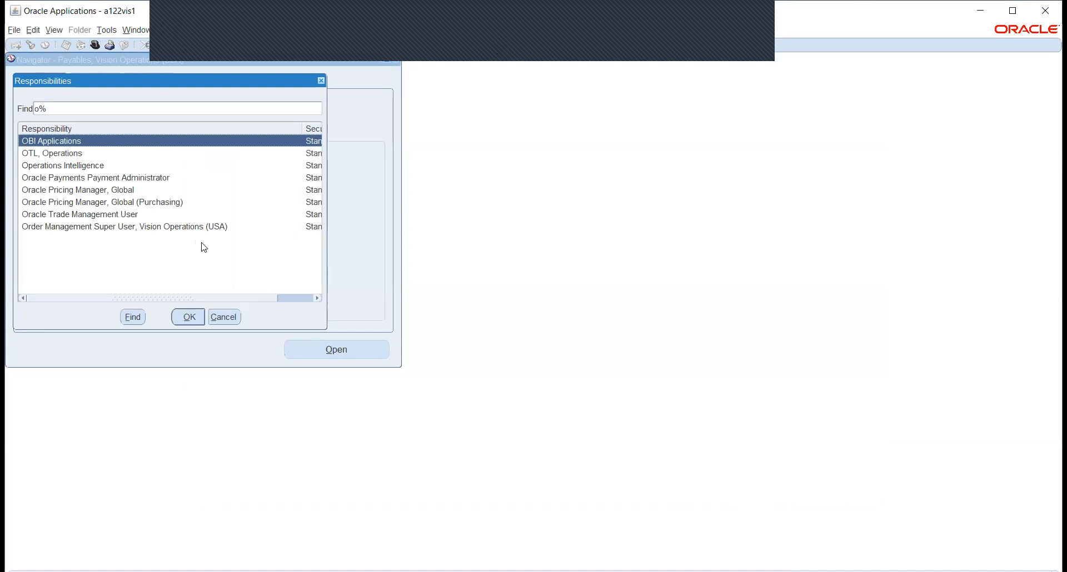
pyautogui.press('Down')
pyautogui.press('Down')
pyautogui.press('Down')
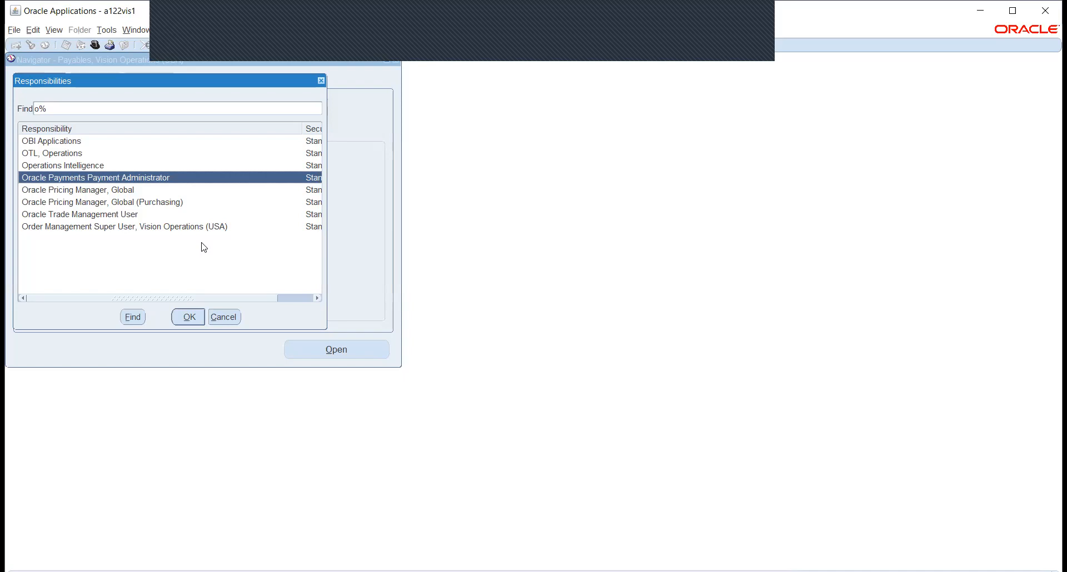
pyautogui.click(224, 318)
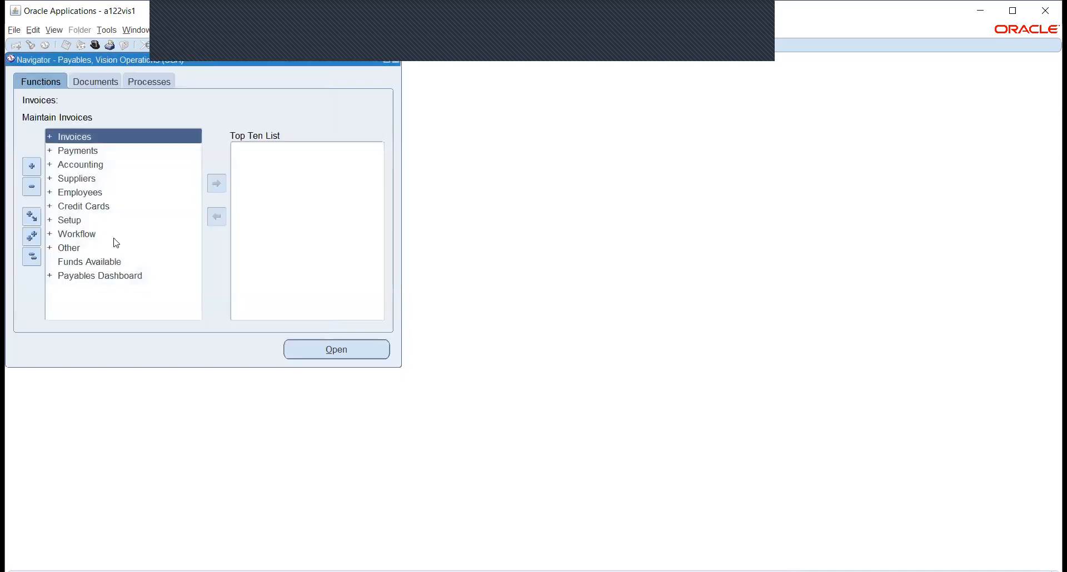
# Step: Expand the Payment functions under Setup in the Payables navigator
pyautogui.click(66, 218)
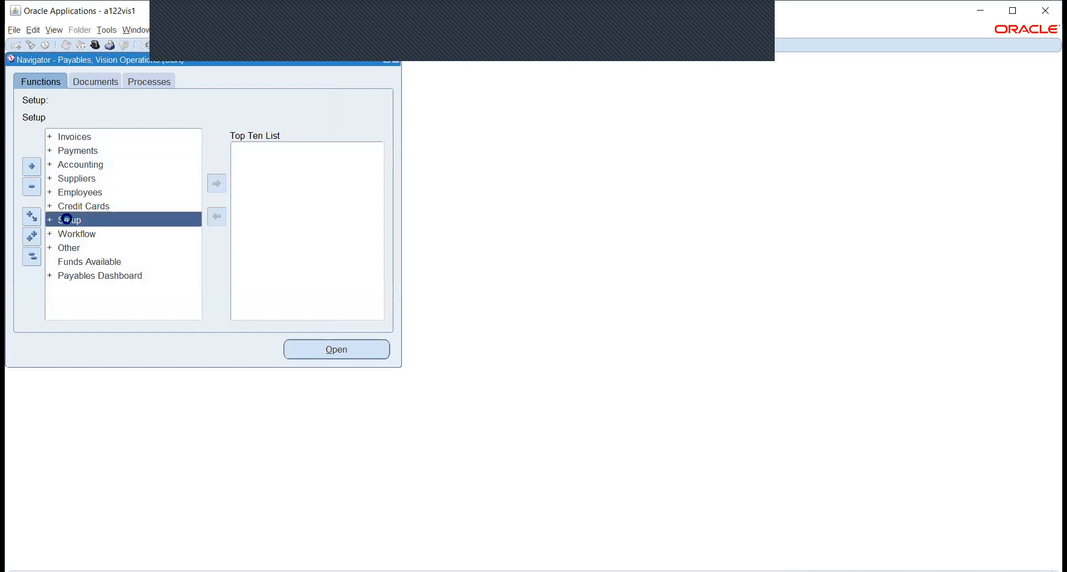
pyautogui.click(198, 316)
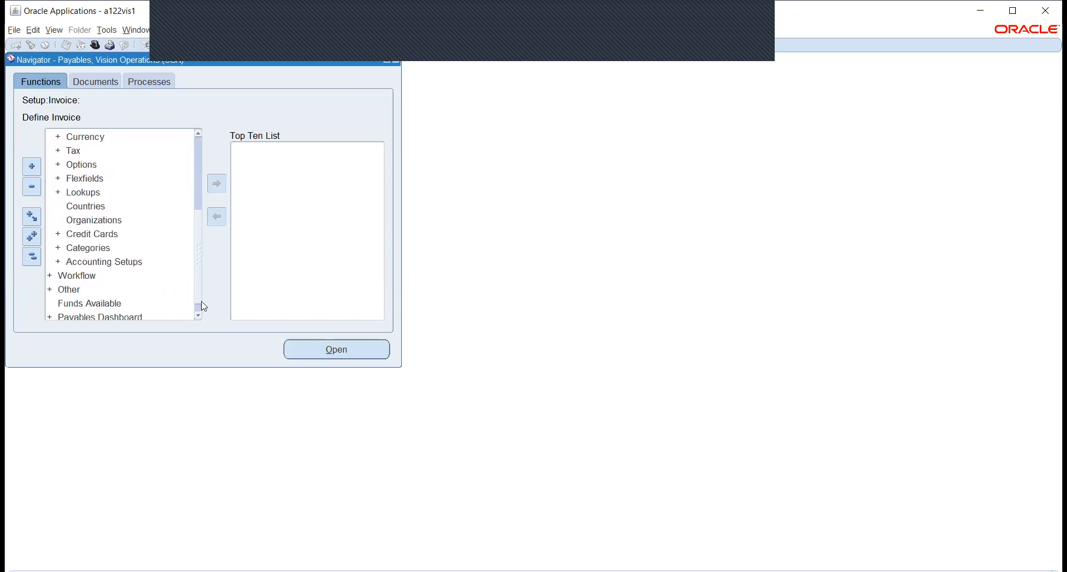
pyautogui.click(197, 134)
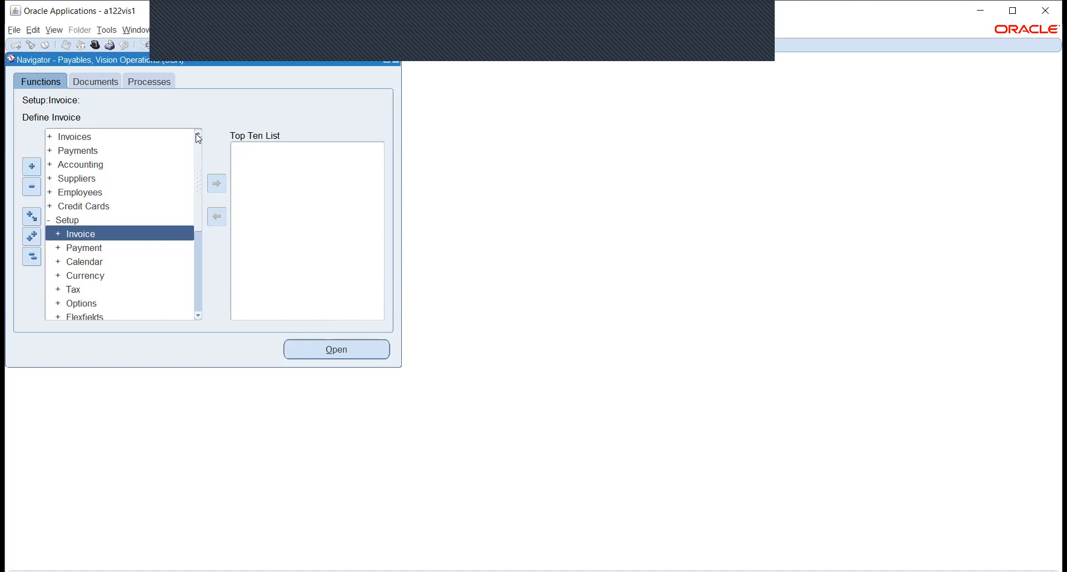
pyautogui.click(198, 136)
pyautogui.click(74, 249)
pyautogui.doubleClick(74, 249)
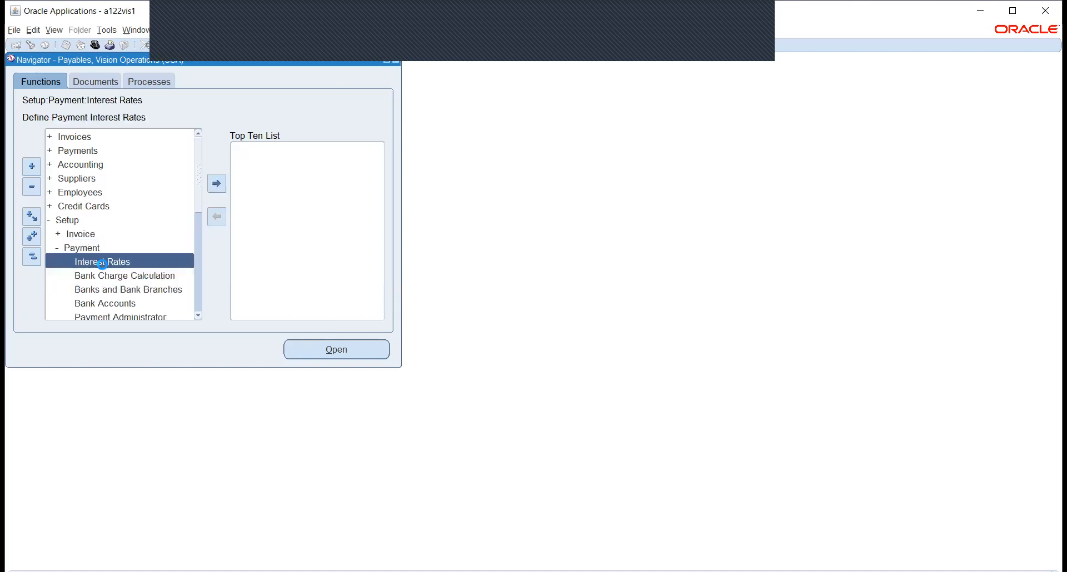
# Step: Open Payment Administrator from the Payment setup functions and switch to the Oracle Payments Setup page in the browser
pyautogui.click(198, 316)
pyautogui.click(198, 316)
pyautogui.click(199, 316)
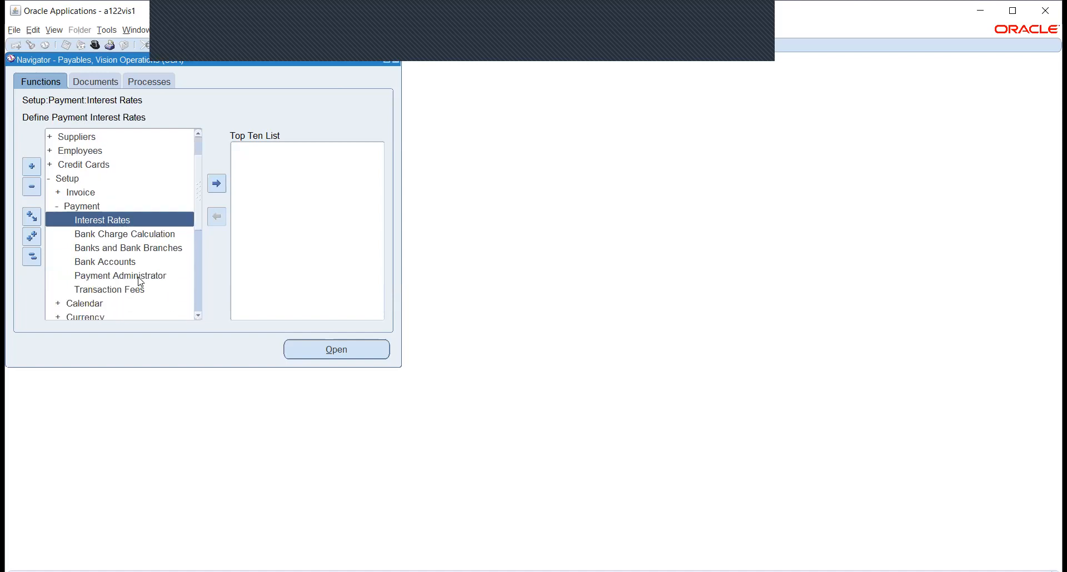
pyautogui.doubleClick(139, 277)
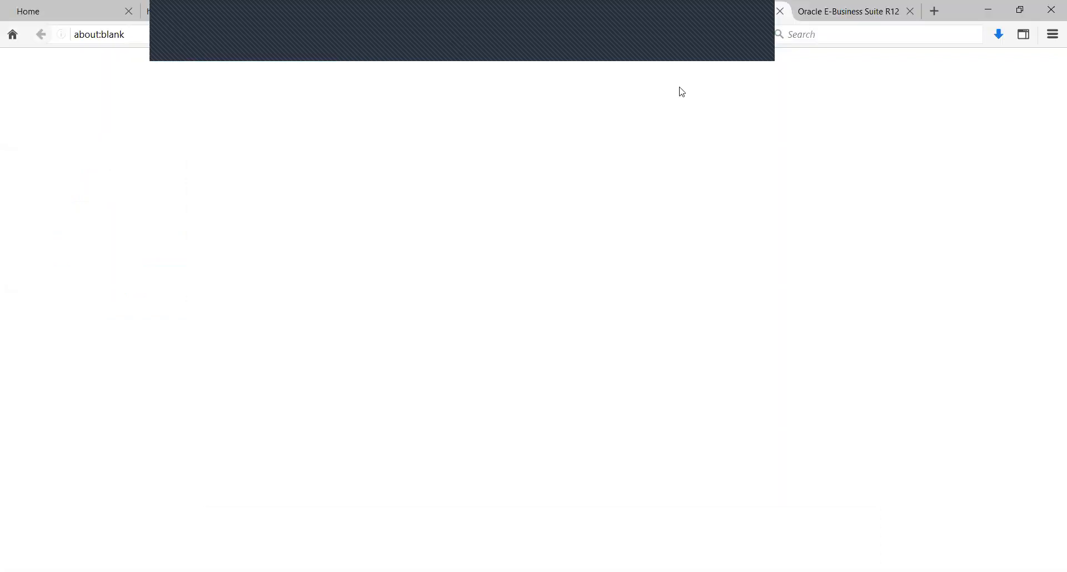
pyautogui.click(831, 12)
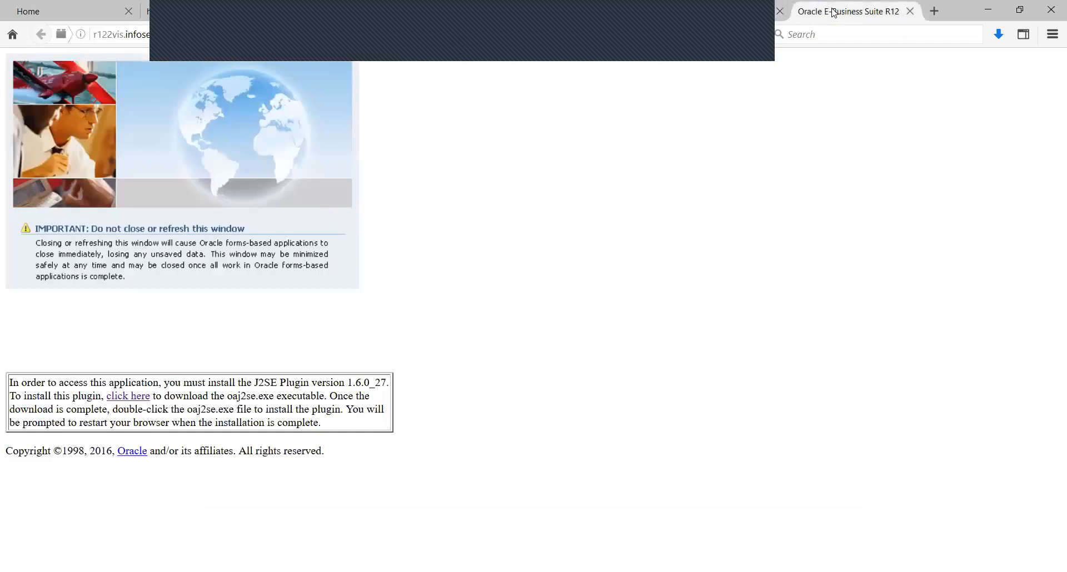
pyautogui.click(592, 10)
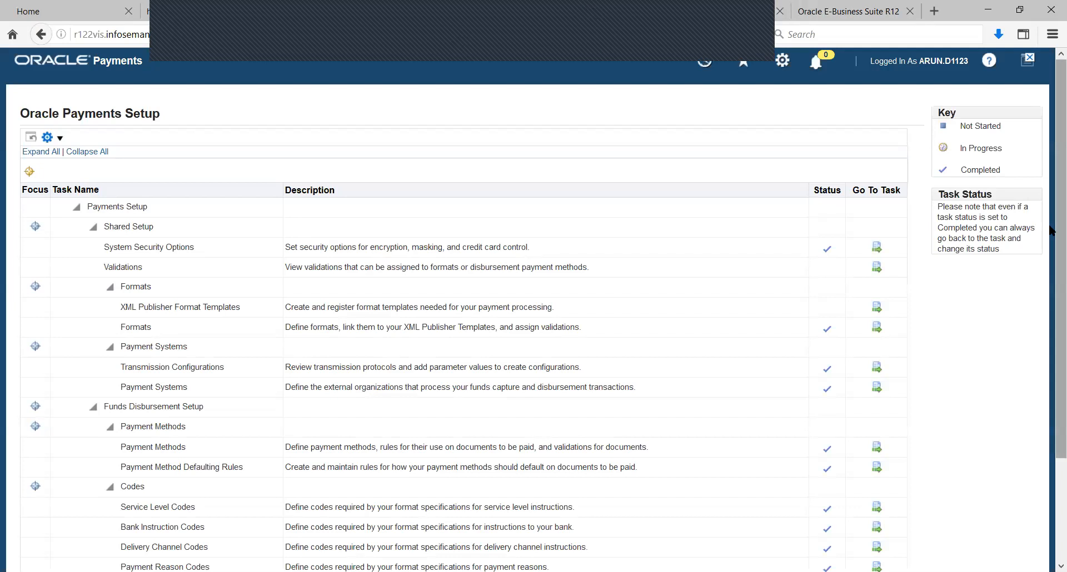
# Step: Open the Formats setup task and search by code and name for the EFT format that carries its author's name
pyautogui.moveTo(1049, 226); pyautogui.dragTo(1049, 271)
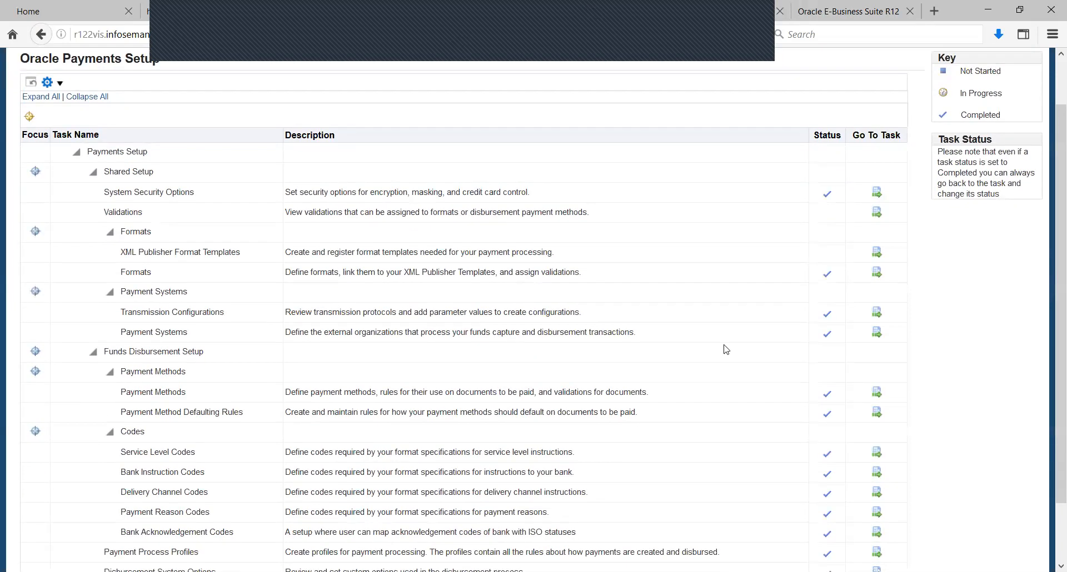
pyautogui.click(876, 278)
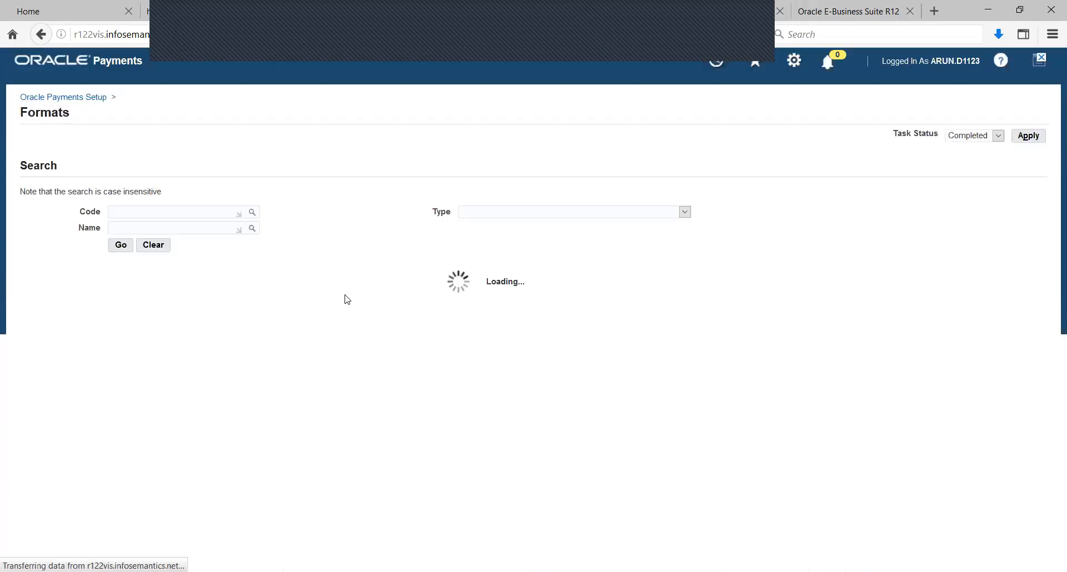
pyautogui.click(122, 245)
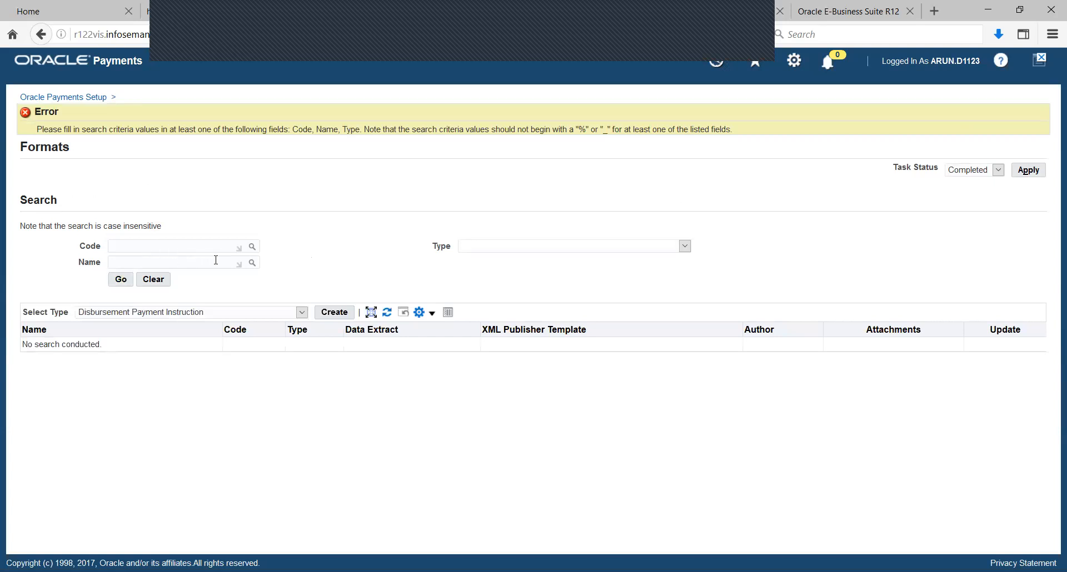
pyautogui.click(256, 268)
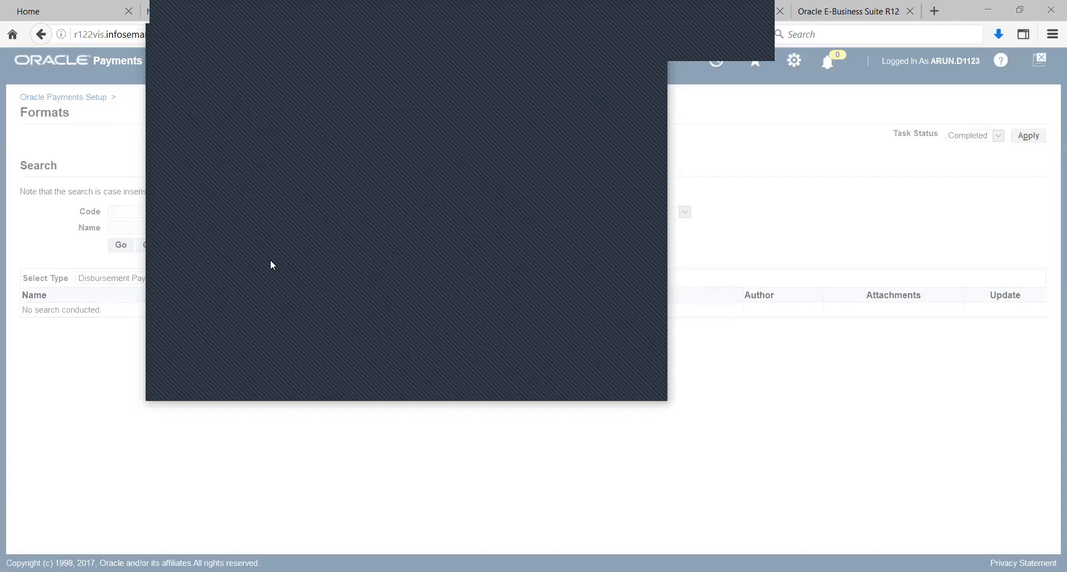
pyautogui.click(188, 303)
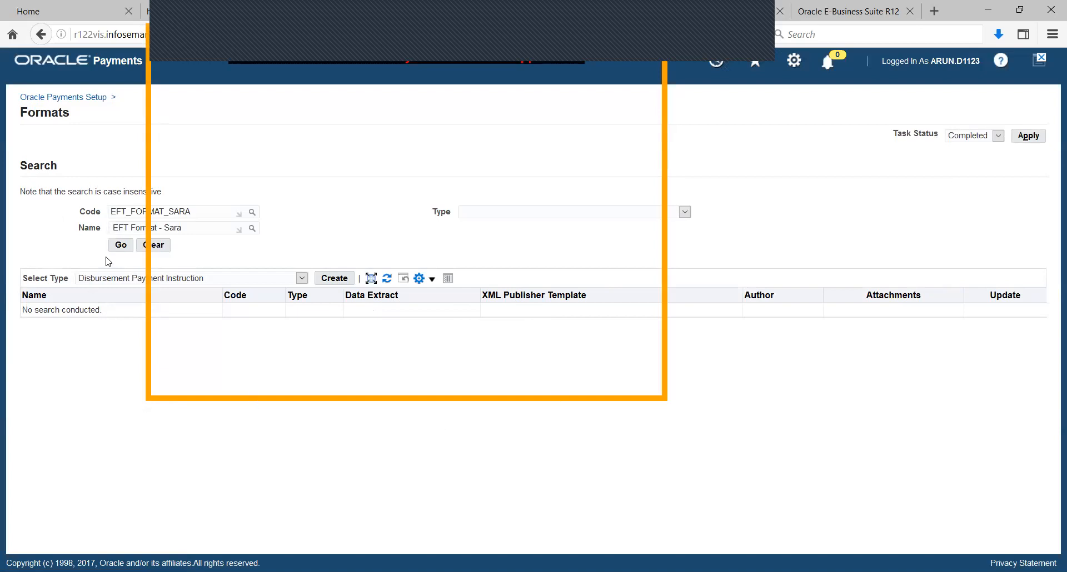
pyautogui.click(123, 247)
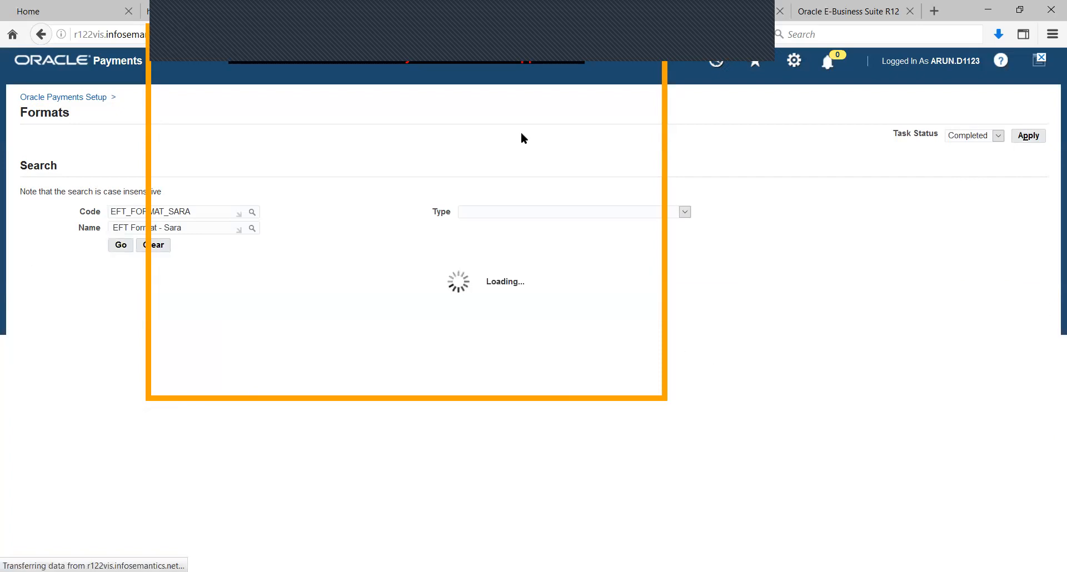
pyautogui.click(490, 26)
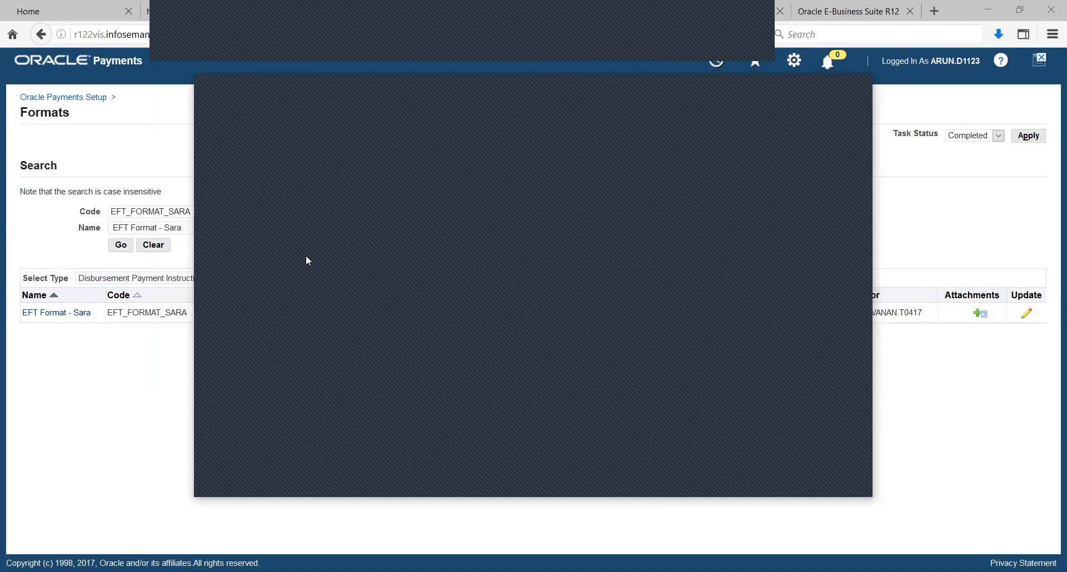
pyautogui.click(810, 481)
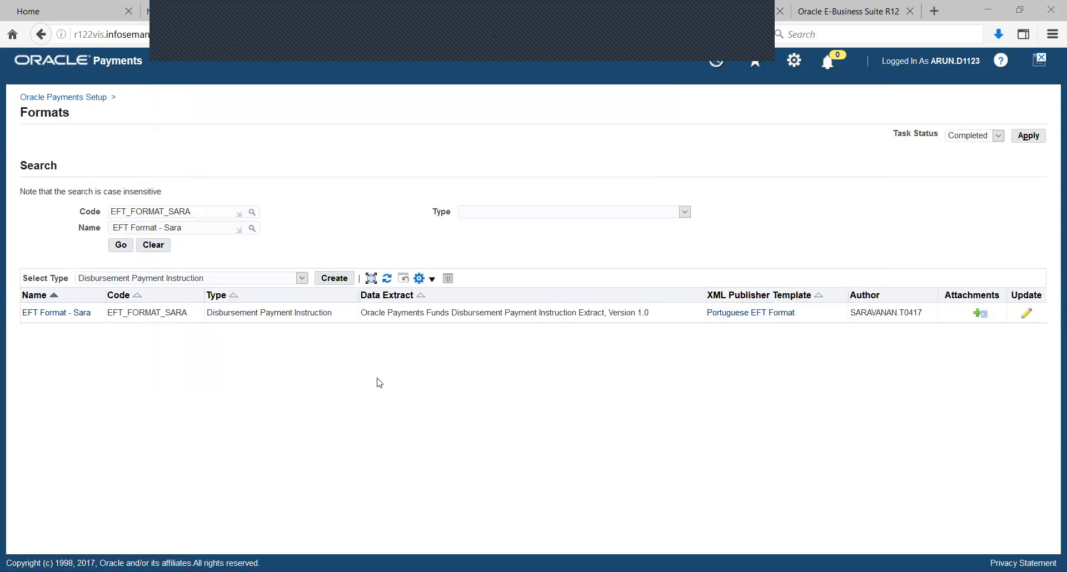
# Step: Copy the XML Publisher template name from the EFT format's update page and return to Oracle Payments Setup
pyautogui.click(1024, 315)
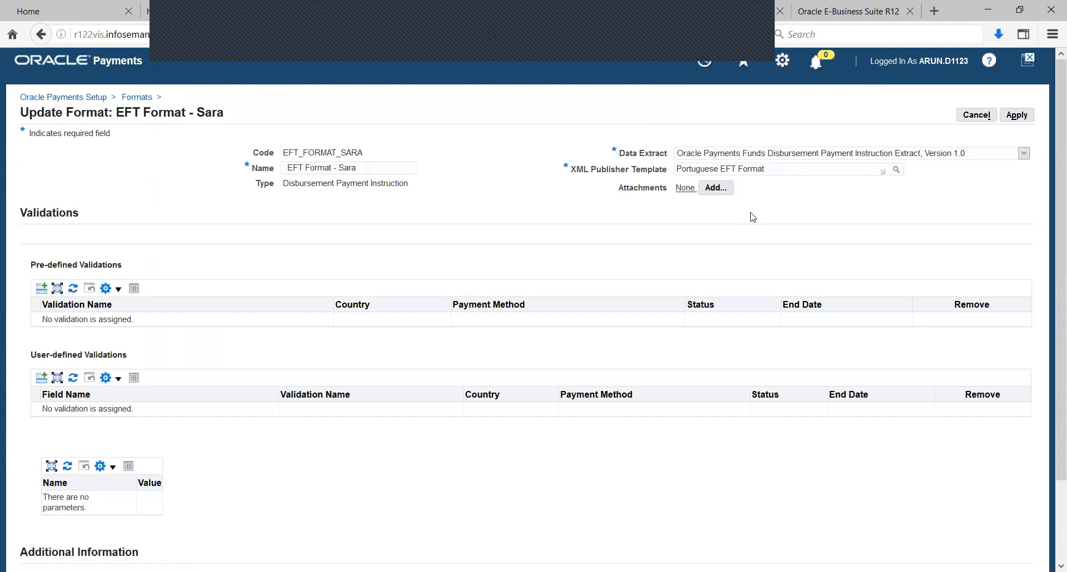
pyautogui.doubleClick(774, 170)
pyautogui.tripleClick(775, 170)
pyautogui.hotkey('ctrl', 'c')
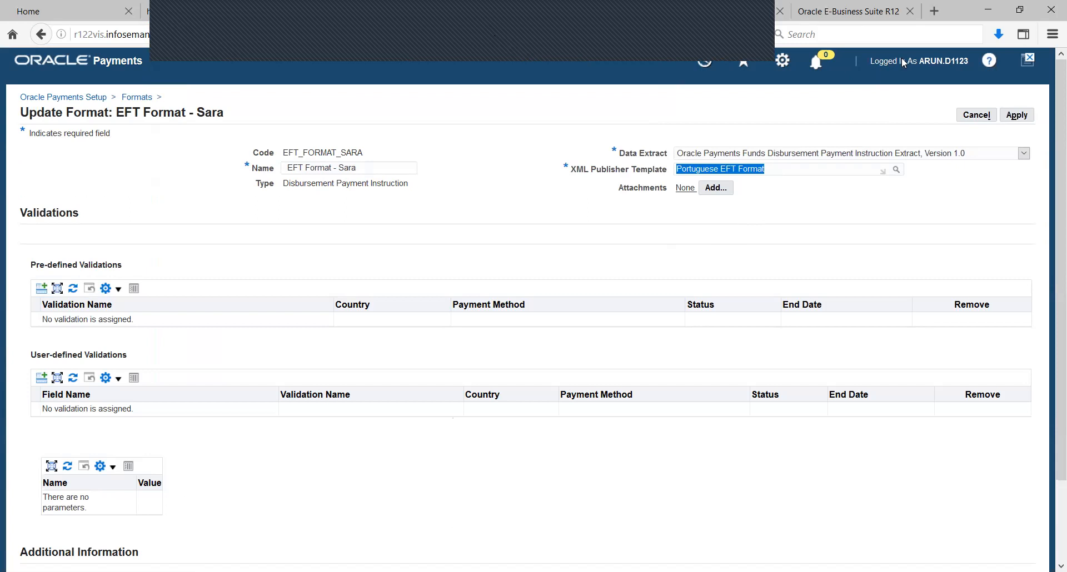
pyautogui.click(971, 115)
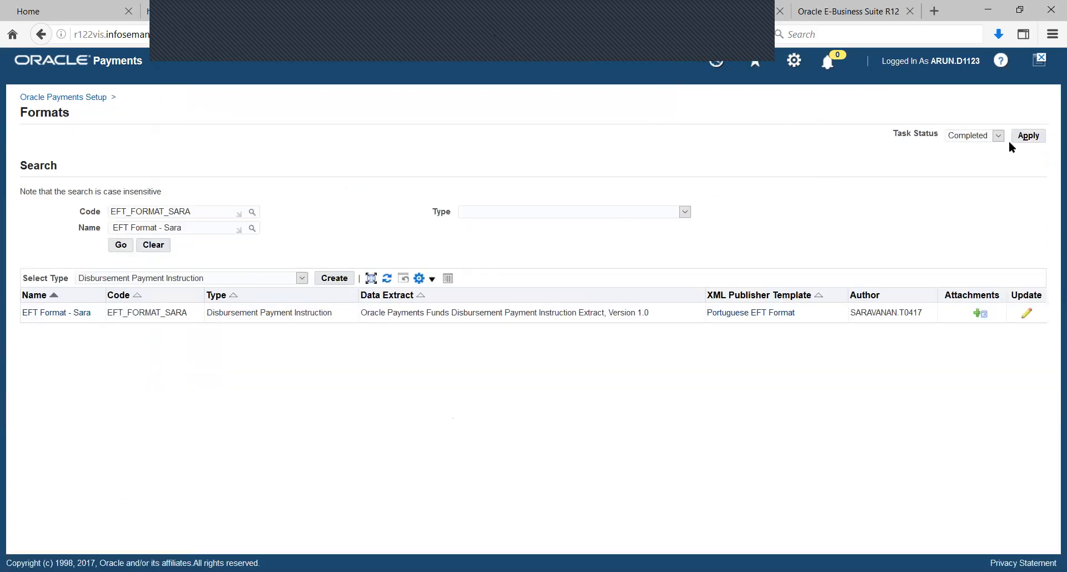
pyautogui.click(1027, 137)
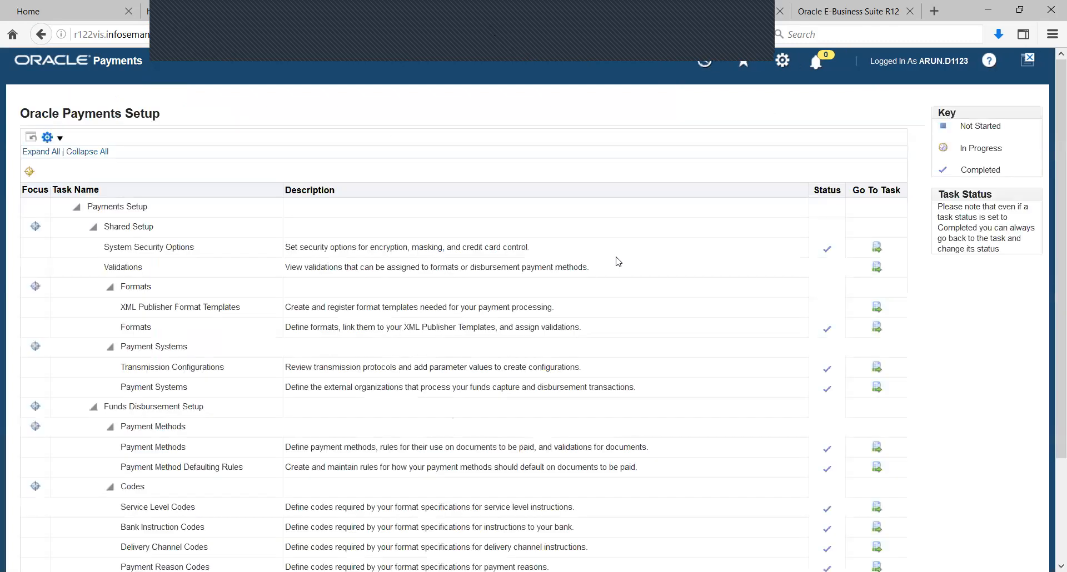
# Step: Open the XML Publisher Format Templates task and search for the template named Portuguese EFT Format
pyautogui.click(875, 310)
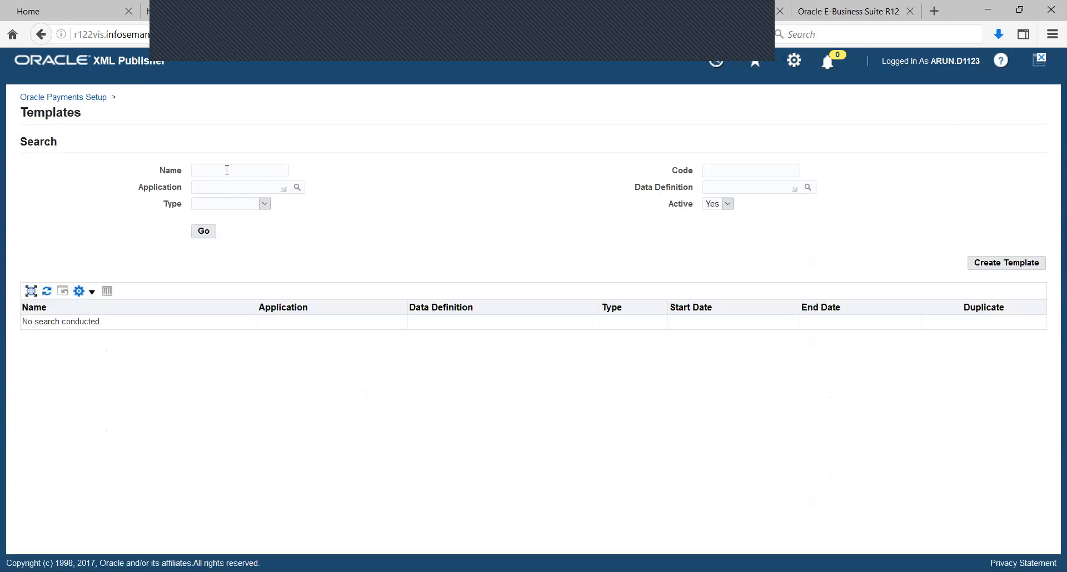
pyautogui.click(226, 170)
pyautogui.hotkey('ctrl', 'v')
pyautogui.click(211, 233)
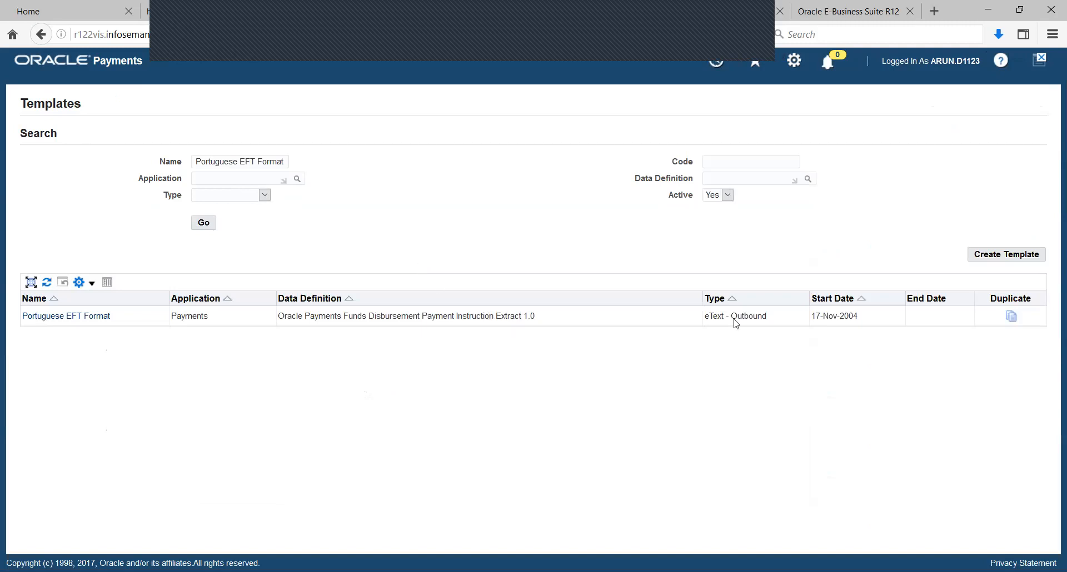
pyautogui.click(681, 317)
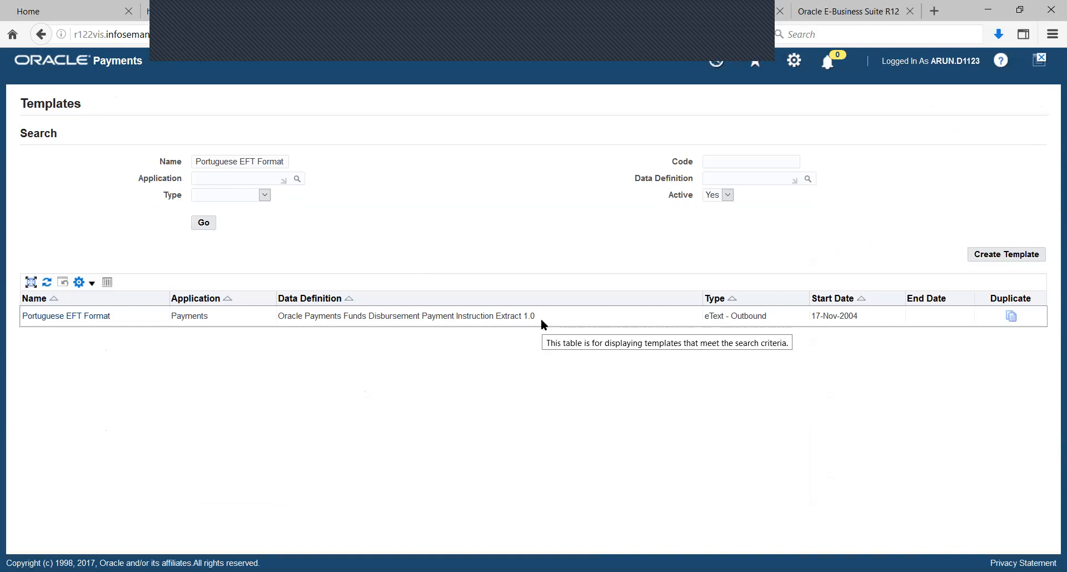
# Step: Open the copy form for the Portuguese EFT Format template, cancel it, and search for the template by name again
pyautogui.click(1012, 318)
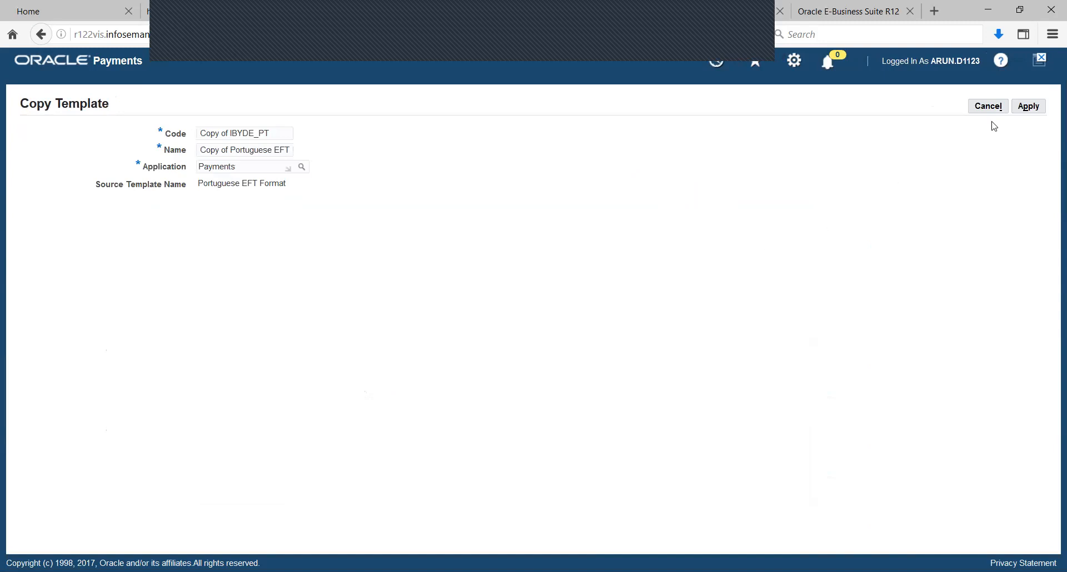
pyautogui.click(988, 105)
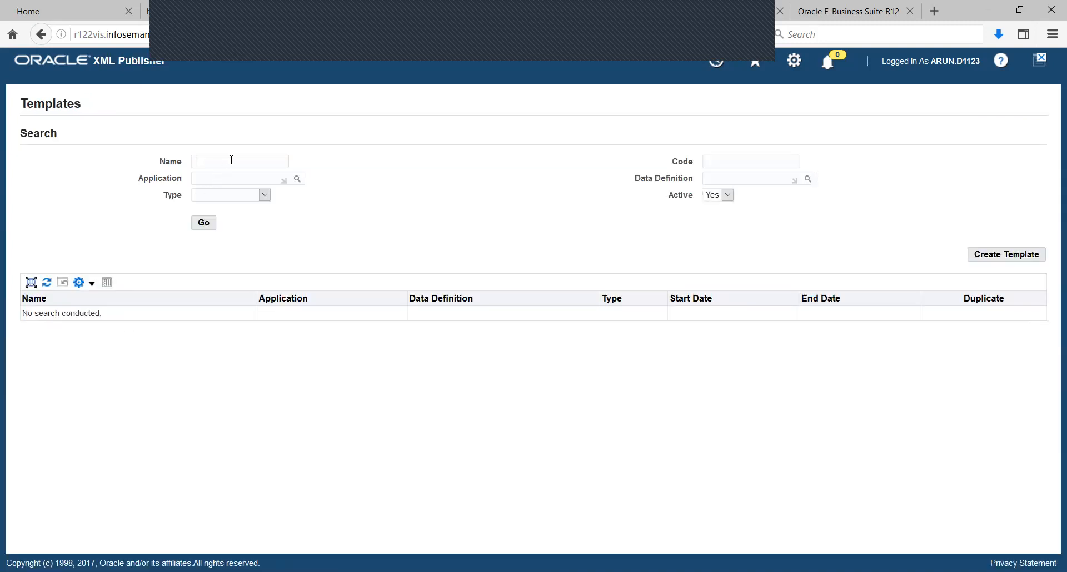
pyautogui.hotkey('ctrl', 'v')
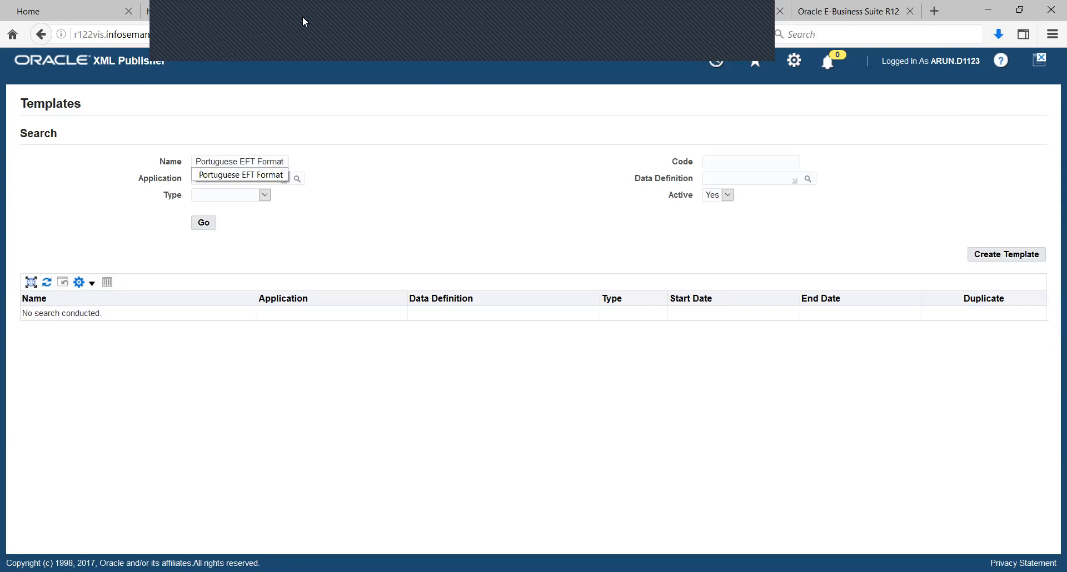
pyautogui.click(179, 16)
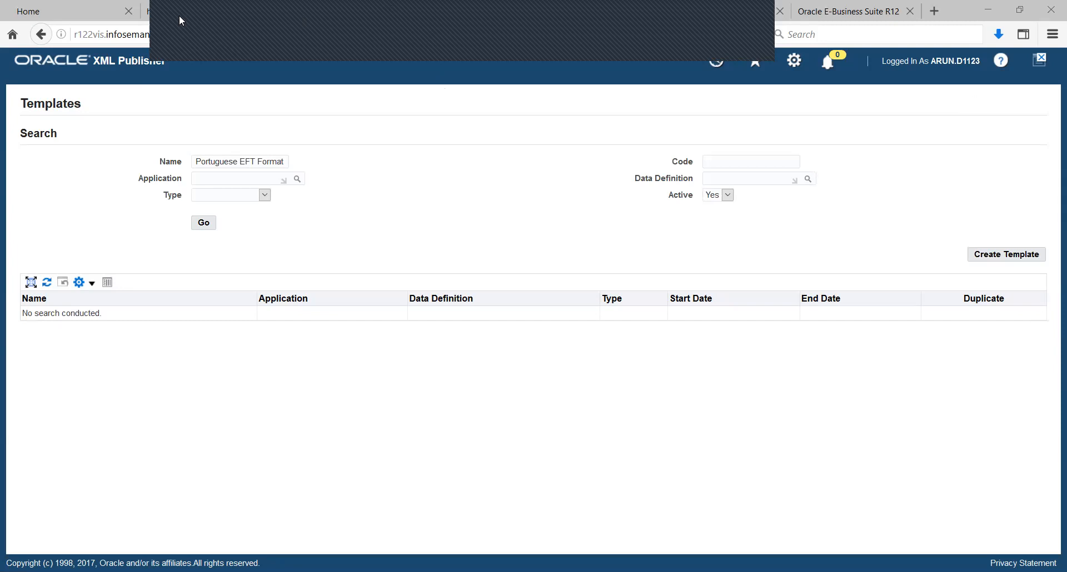
pyautogui.click(202, 225)
pyautogui.click(202, 224)
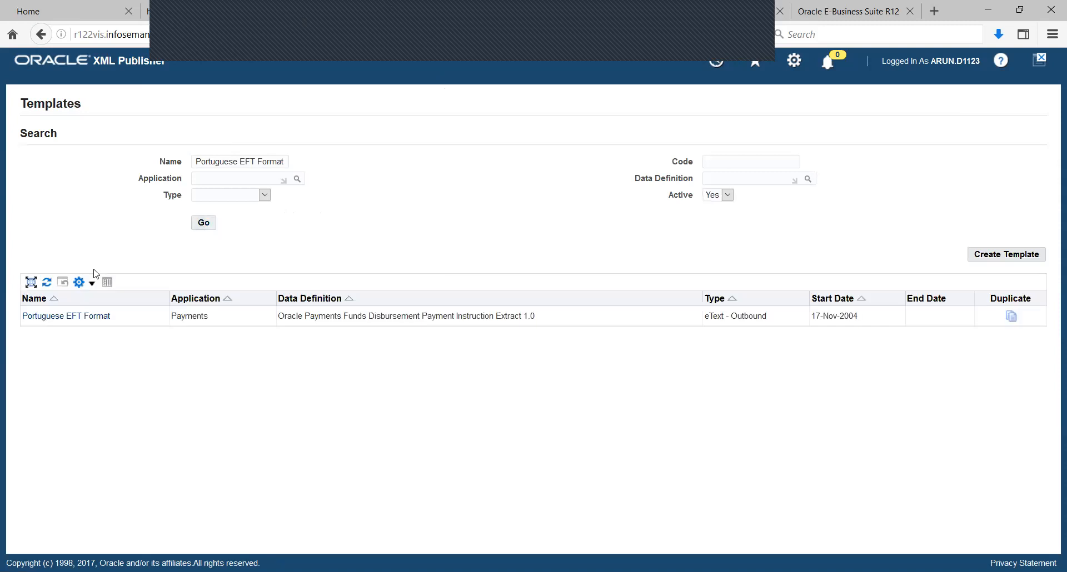
# Step: Open the Portuguese EFT Format template and download its English template file IBYDE_PT_en.rtf
pyautogui.click(51, 316)
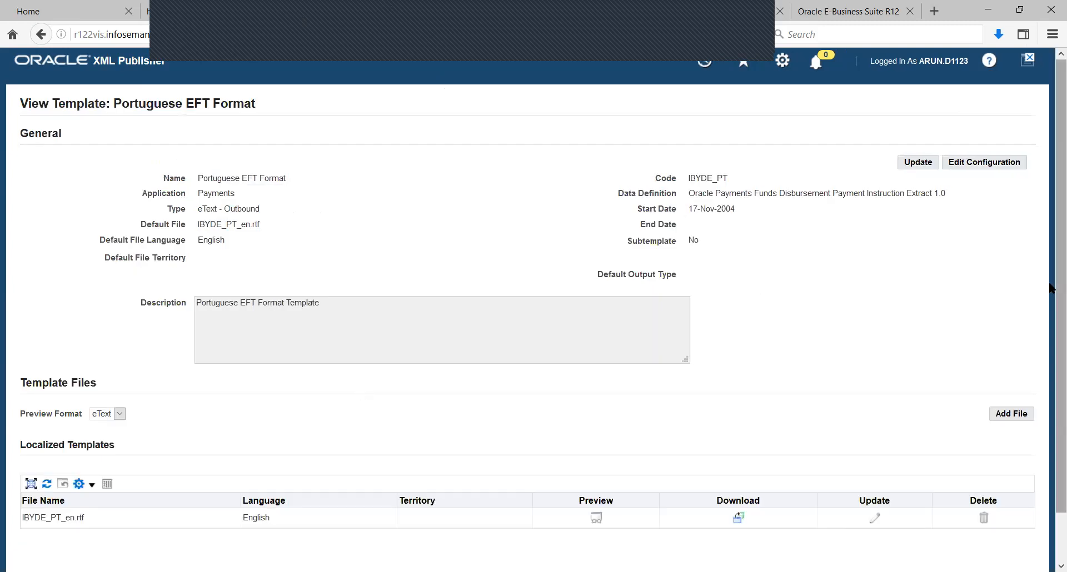
pyautogui.scroll(-2, 1052, 297)
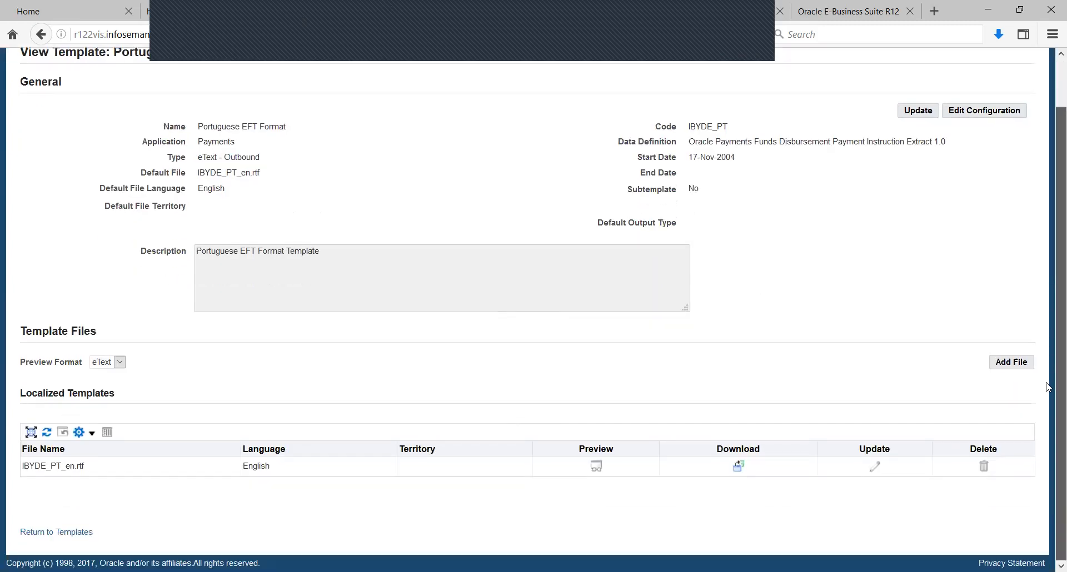
pyautogui.click(738, 468)
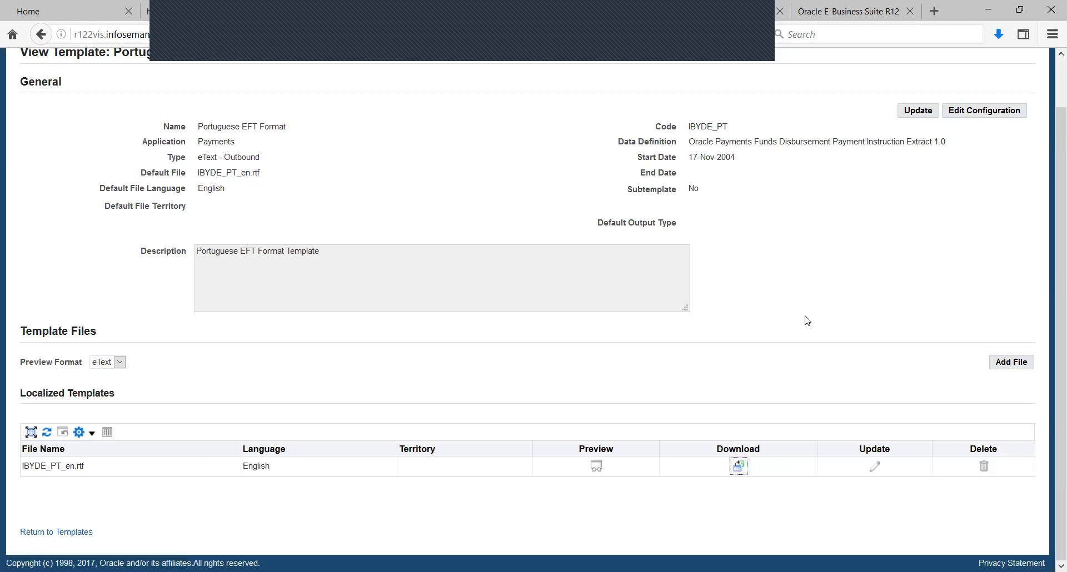
# Step: Open the downloaded IBYDE_PT_en.rtf in Word and examine its format setup and the header, payment and trailer record definitions
pyautogui.click(581, 377)
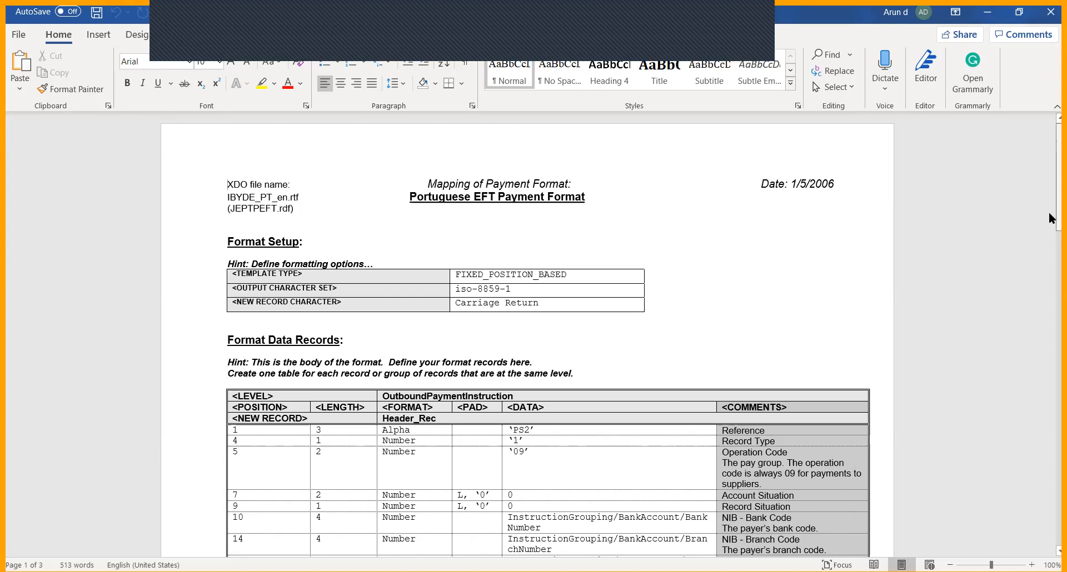
pyautogui.scroll(-1, 1050, 230)
pyautogui.scroll(-3, 1050, 234)
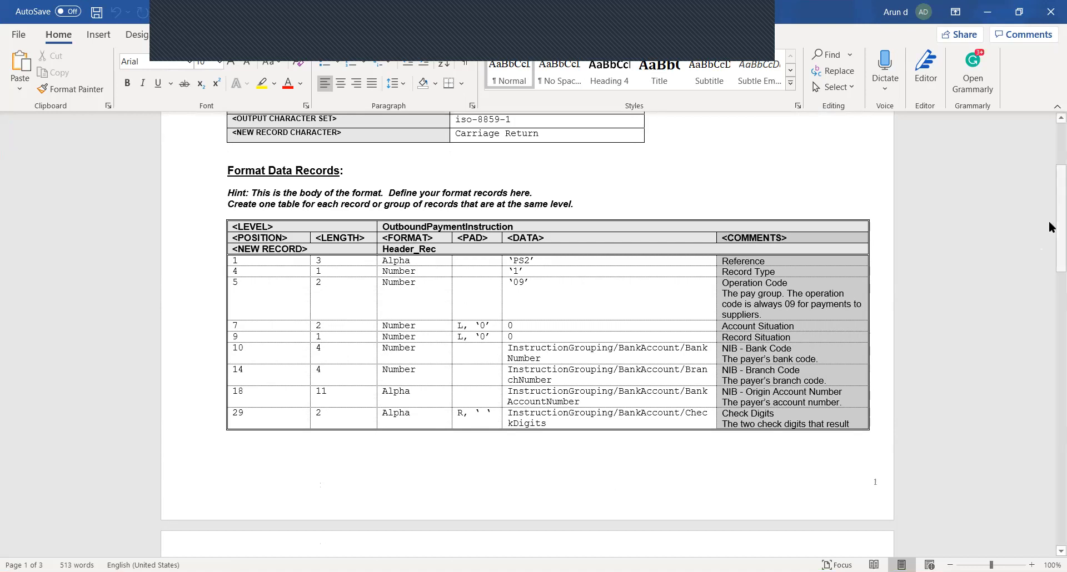
pyautogui.scroll(-10, 1047, 244)
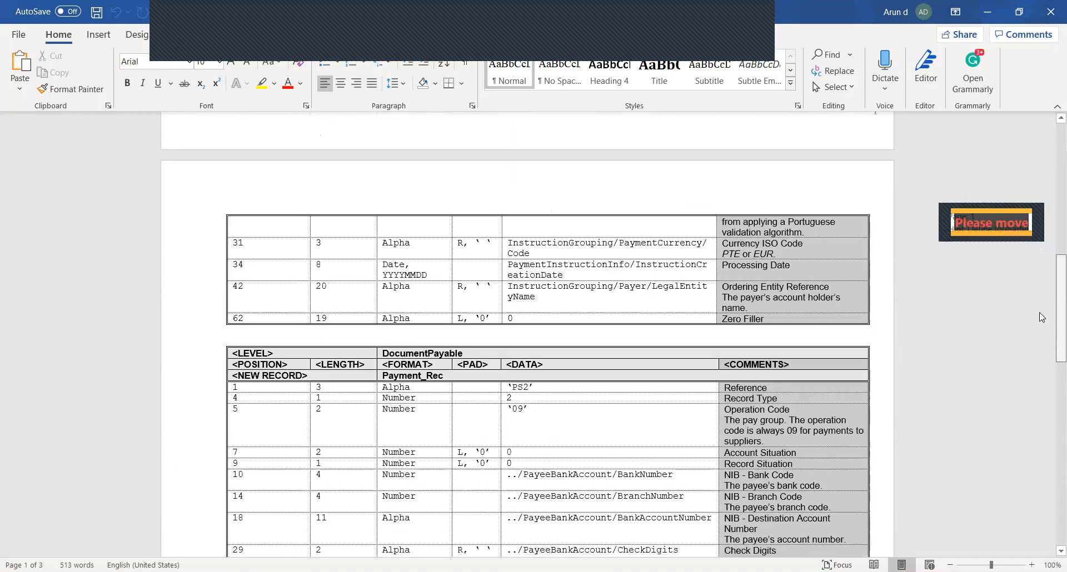
pyautogui.scroll(-1, 1037, 319)
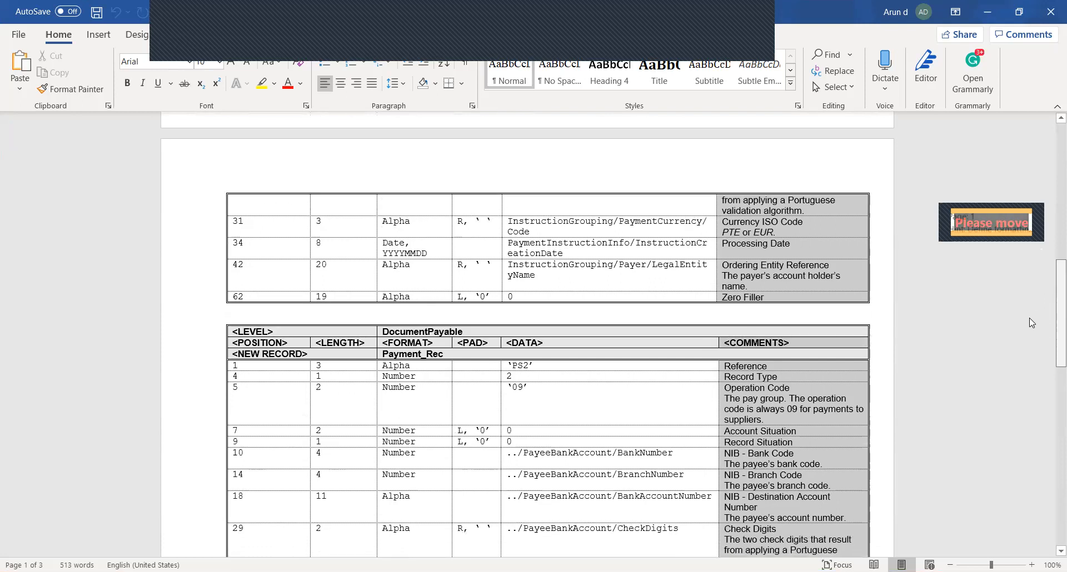
pyautogui.scroll(-12, 1031, 322)
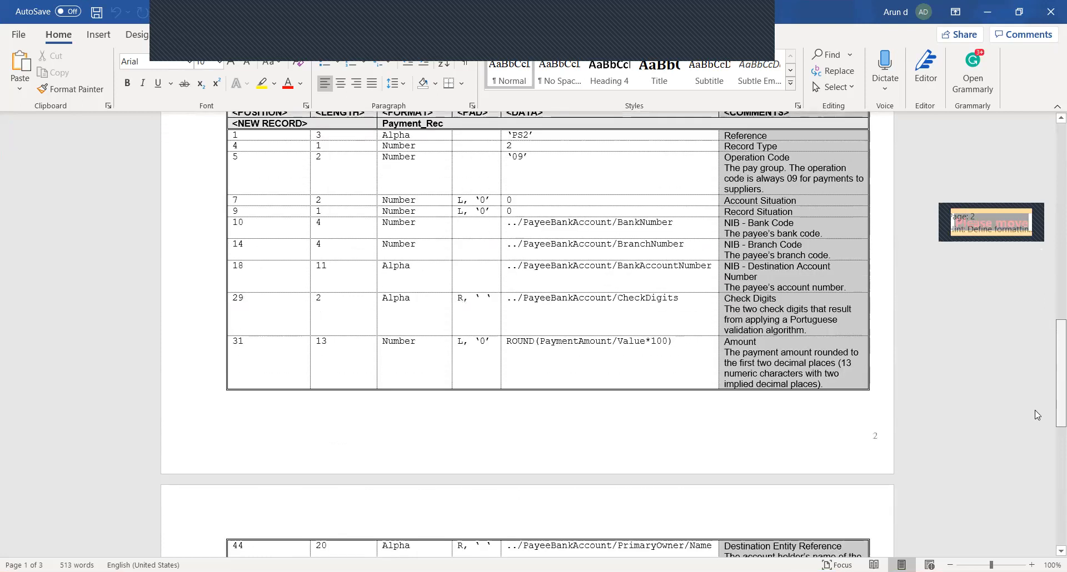
pyautogui.scroll(-2, 1032, 447)
pyautogui.scroll(-2, 1027, 450)
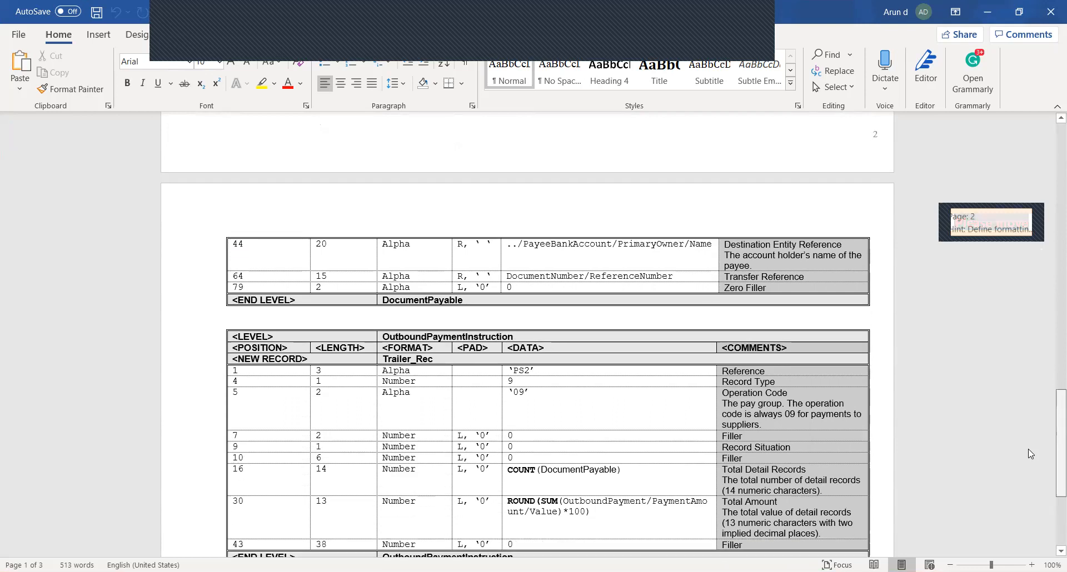
pyautogui.scroll(-8, 1020, 472)
pyautogui.scroll(6, 1016, 445)
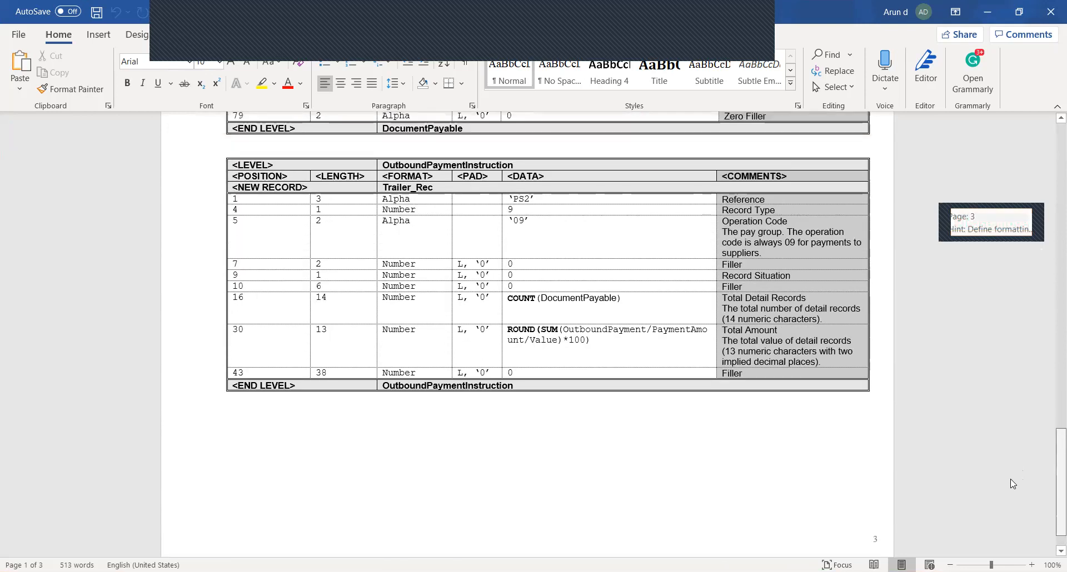
pyautogui.moveTo(1014, 432); pyautogui.dragTo(1048, 140)
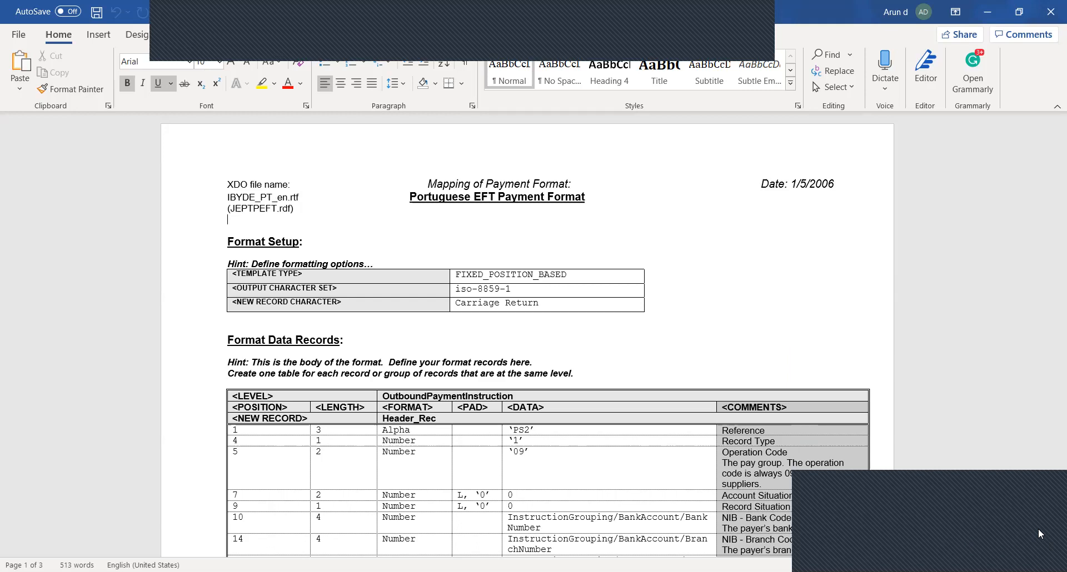
# Step: Switch from the template document back to the Oracle Applications window showing the Payables Navigator
pyautogui.click(599, 376)
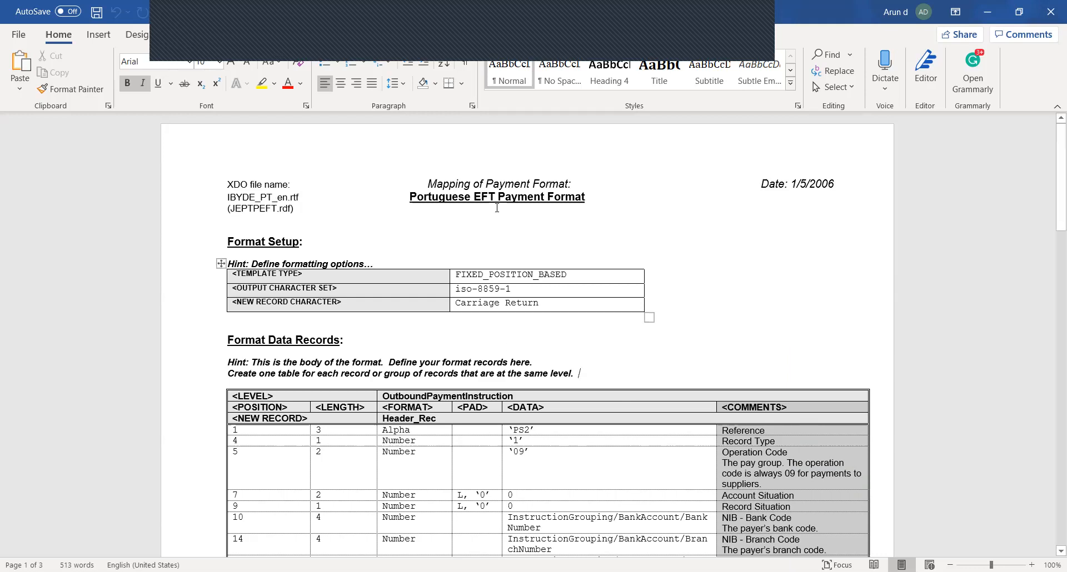
pyautogui.click(477, 38)
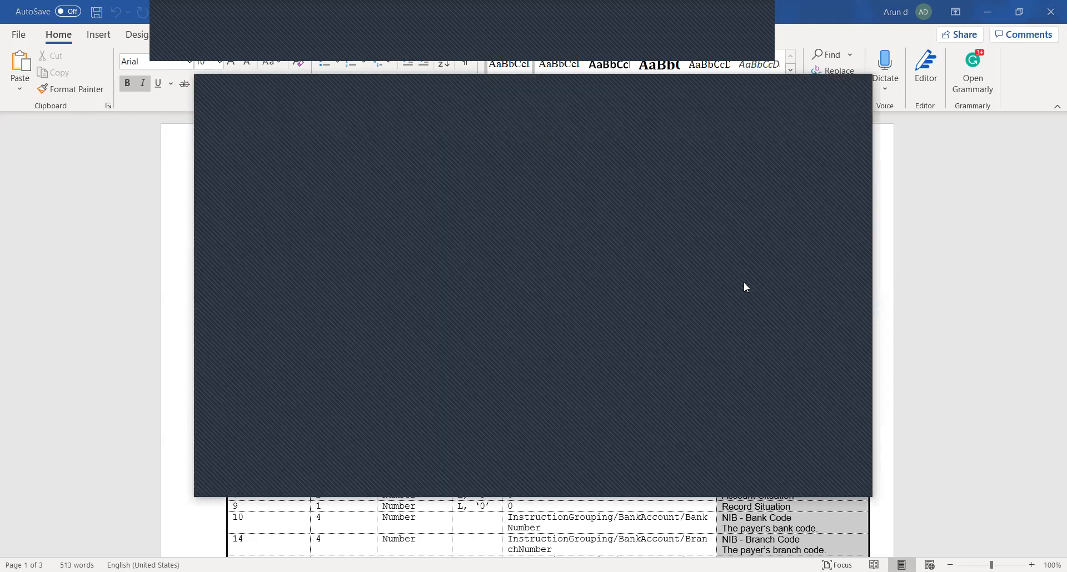
pyautogui.click(827, 483)
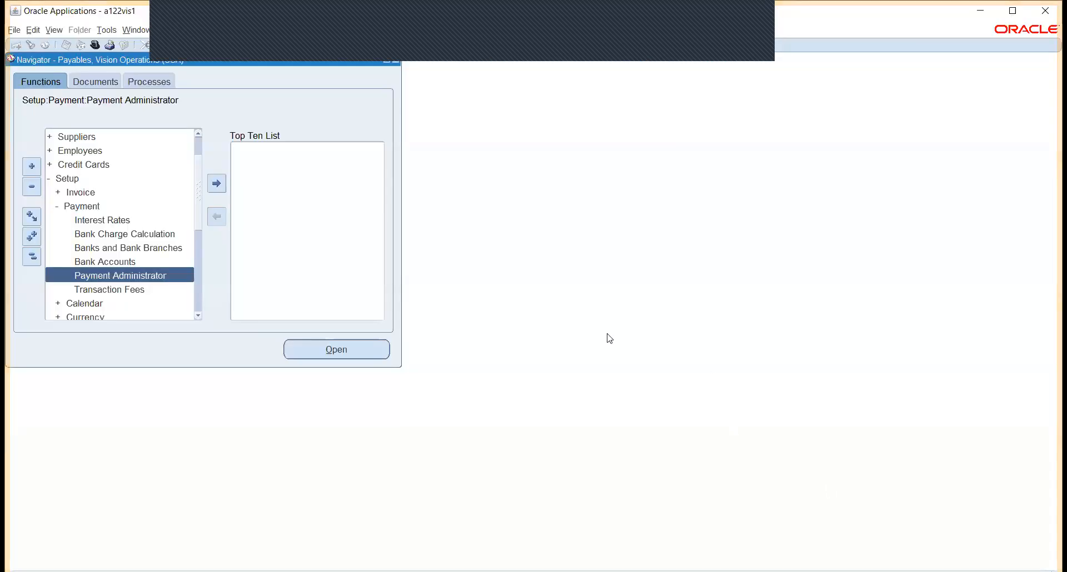